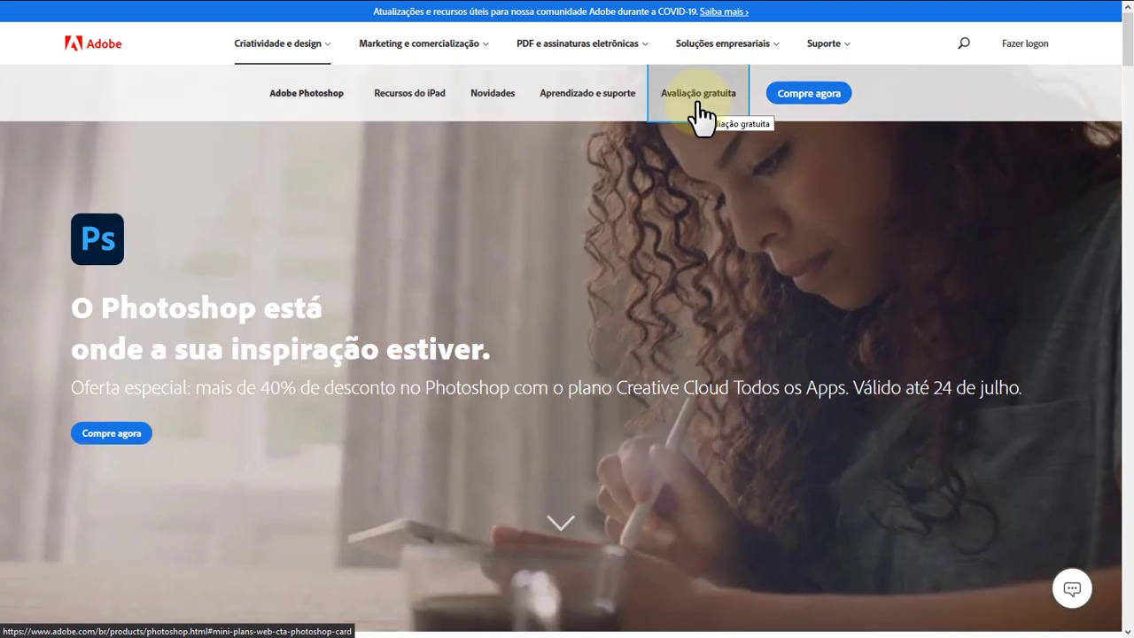
Step: Open the free trial option for Photoshop on the Adobe product page
click(698, 108)
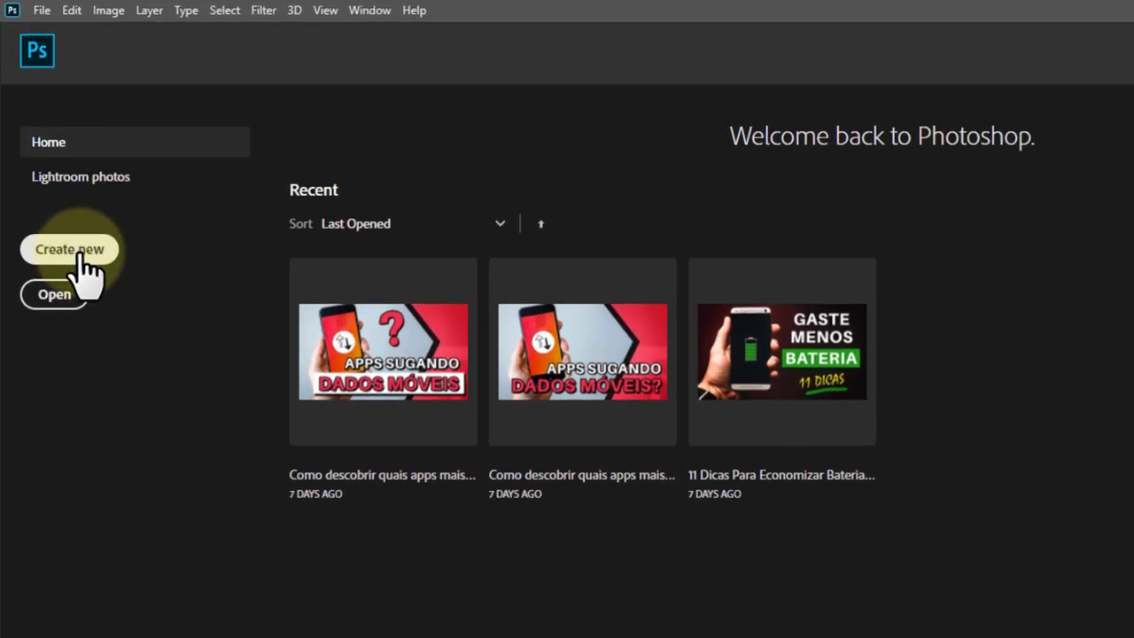
Step: Switch to Photoshop, start a new document and browse the preset categories from Photo through Web, ending on Film & Video
click(79, 251)
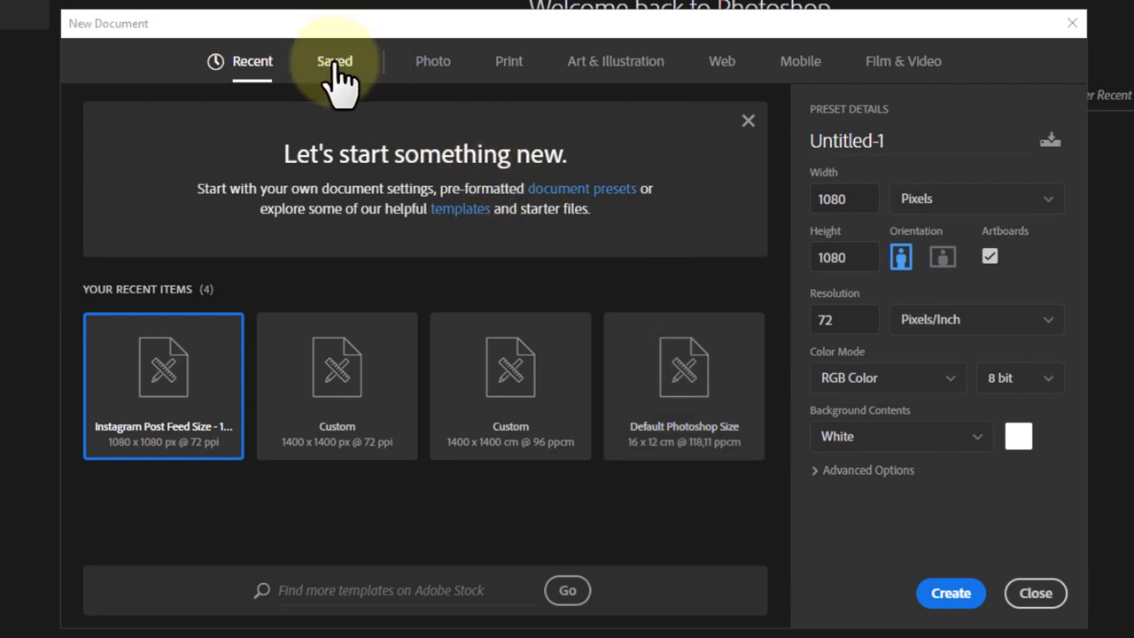
click(435, 67)
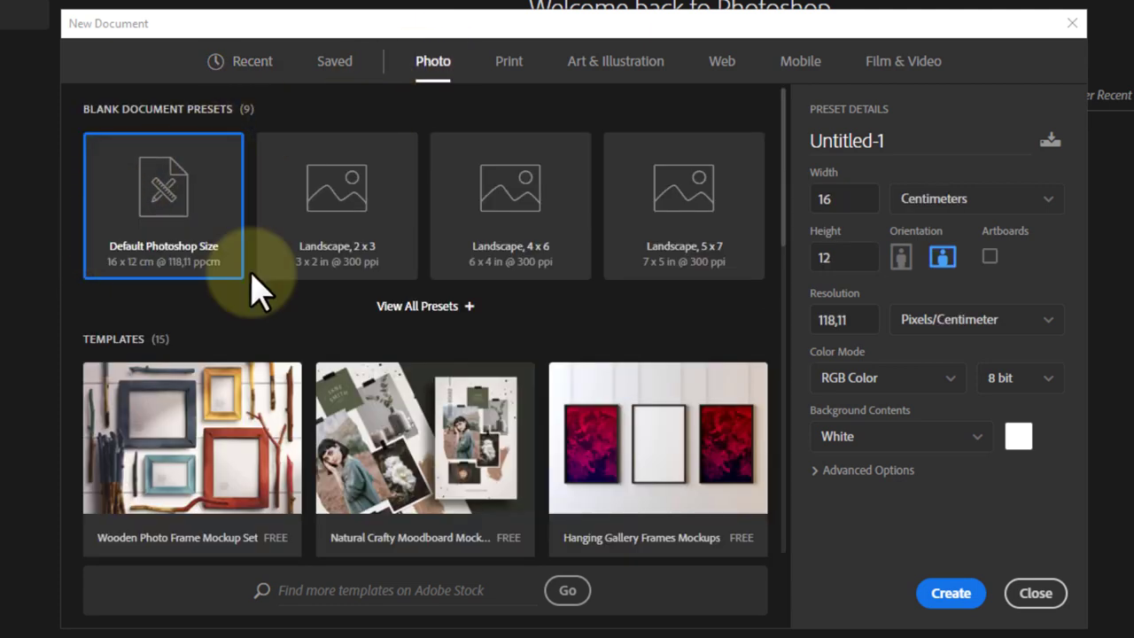
click(512, 64)
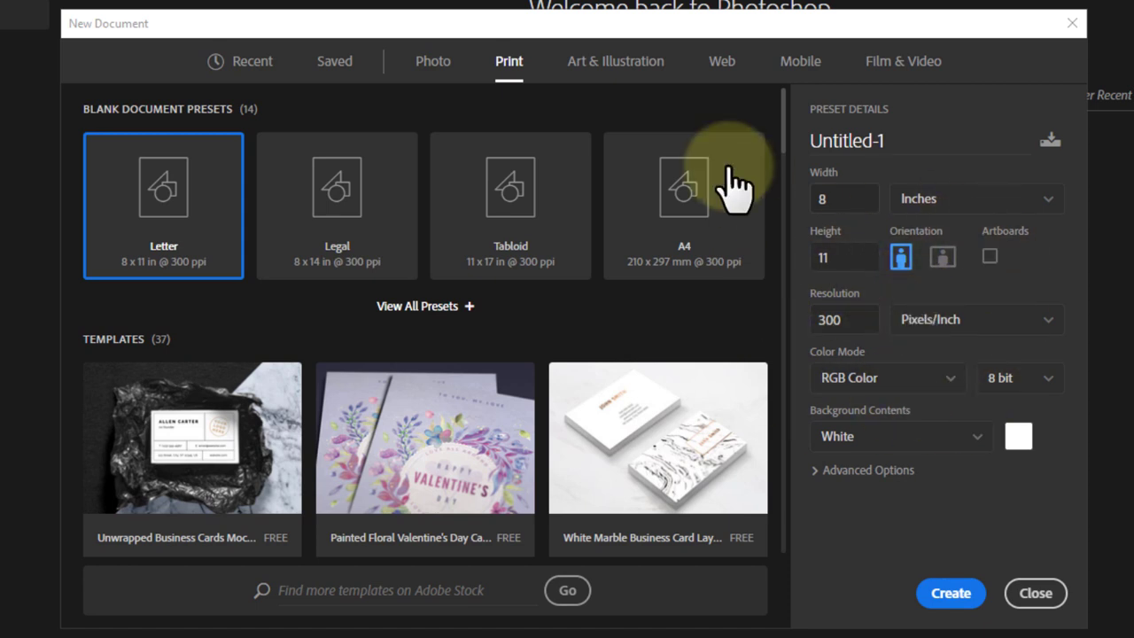
click(632, 68)
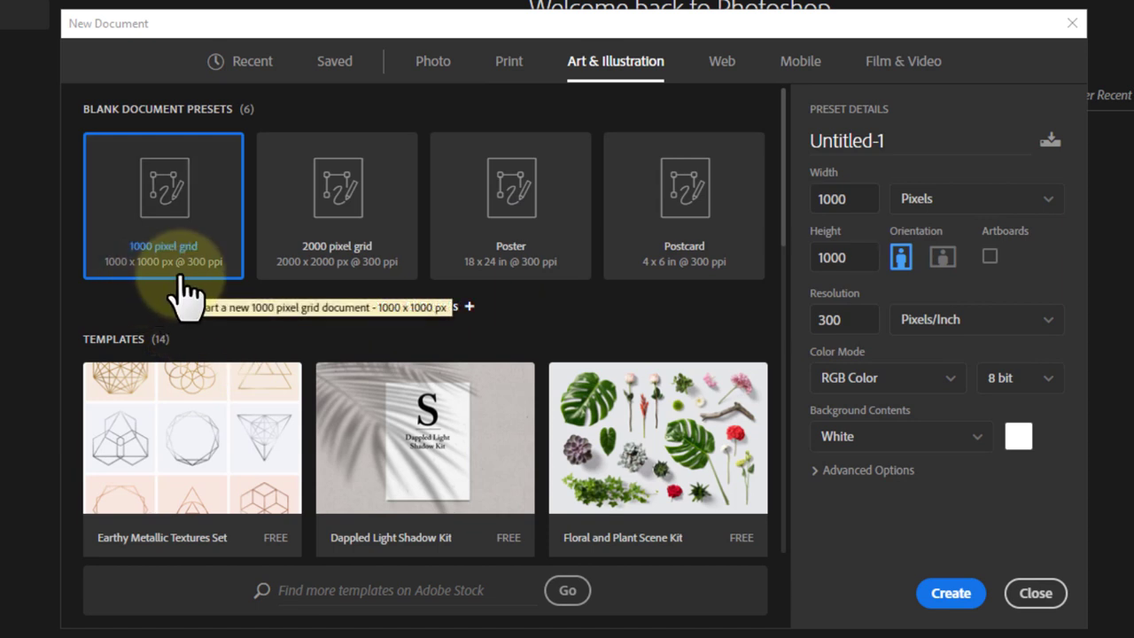
click(726, 78)
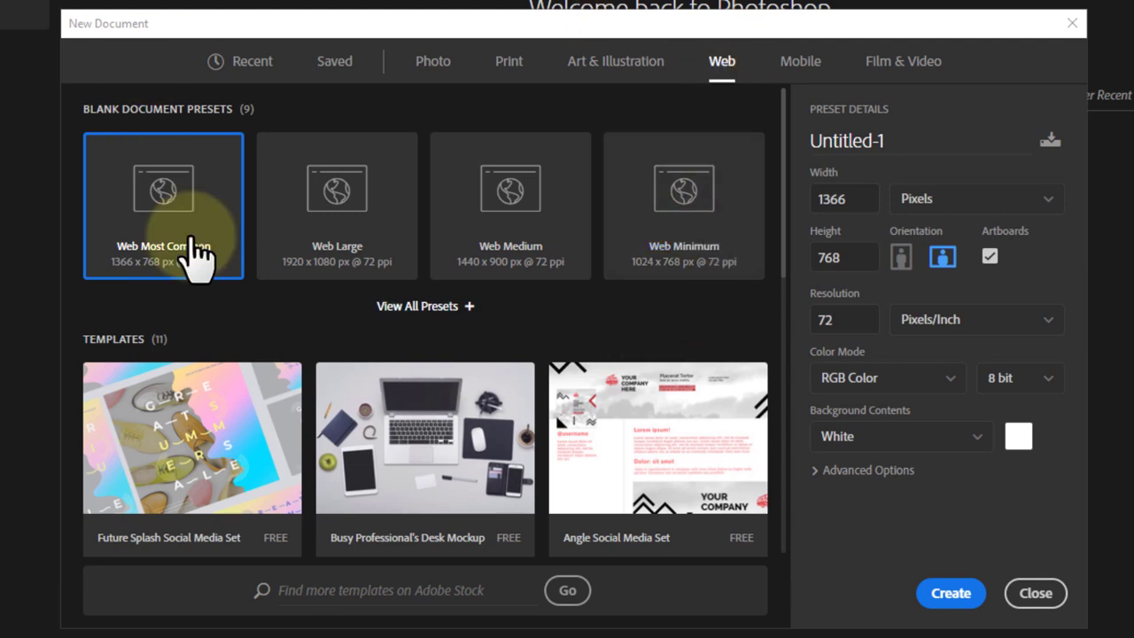
click(885, 81)
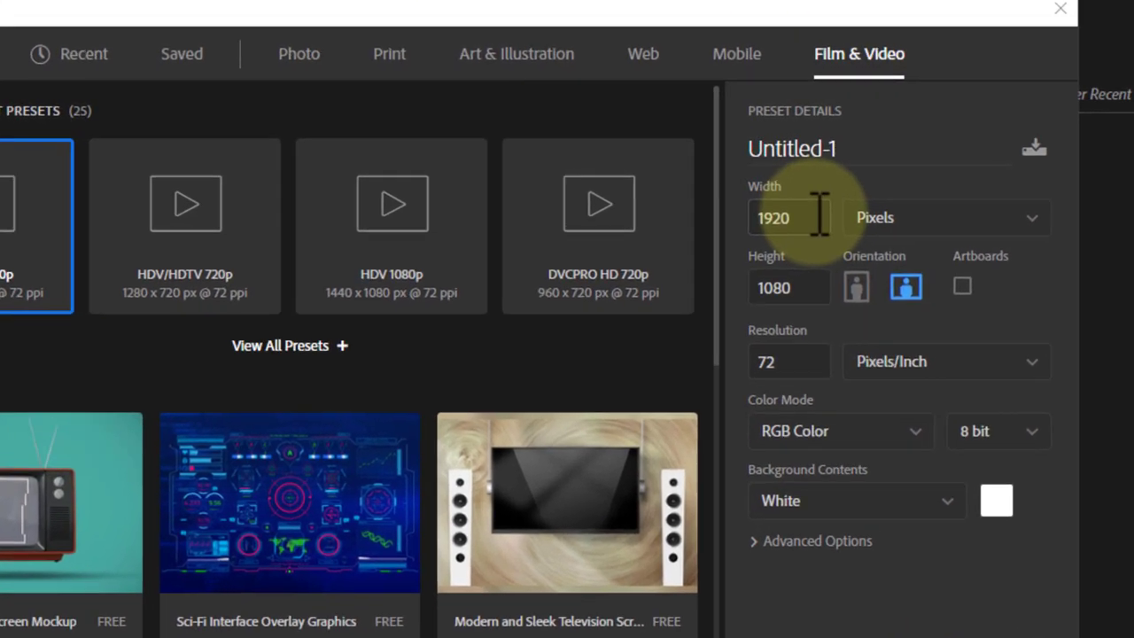
Step: Check the width, height and resolution fields of the preset and name the document "Aula de Photoshop"
drag(866, 197, 824, 197)
drag(689, 241, 670, 254)
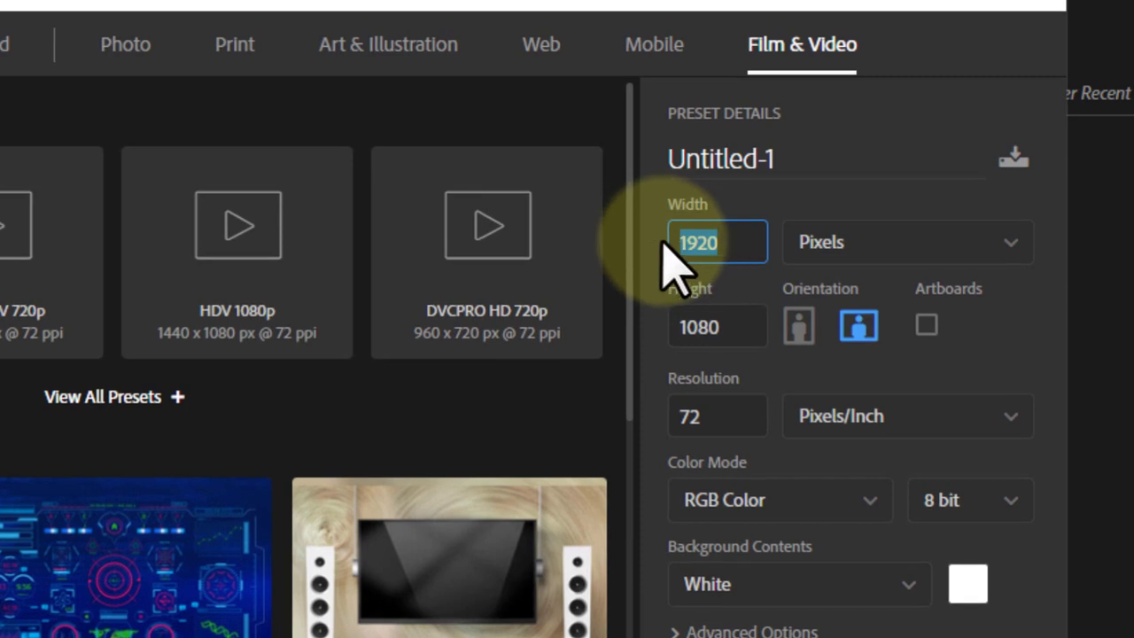
drag(735, 328, 669, 355)
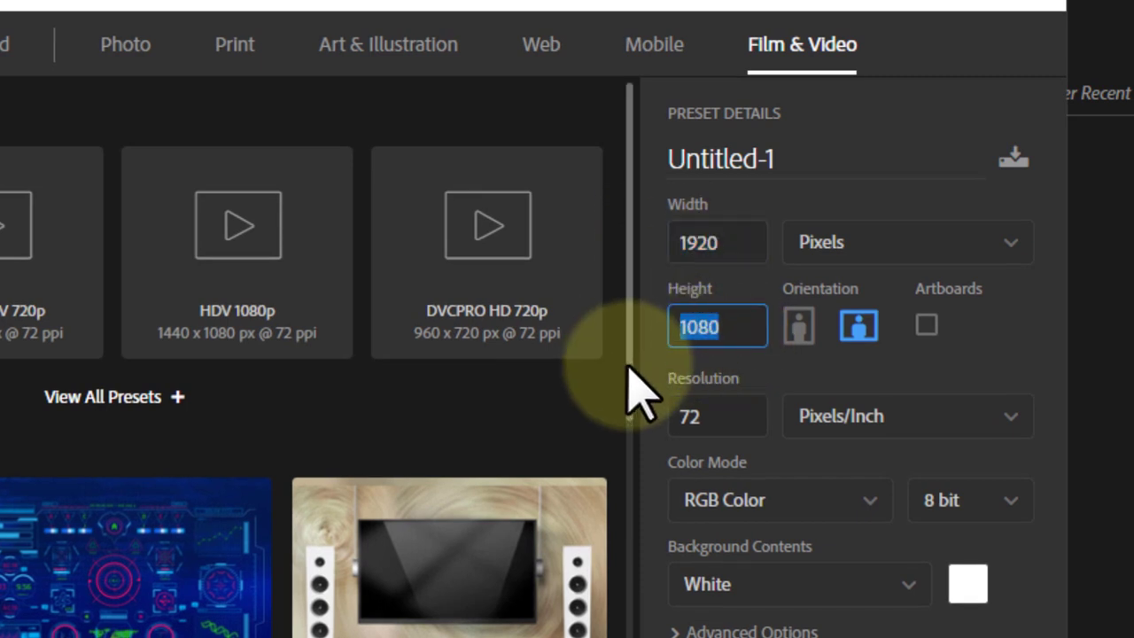
click(742, 418)
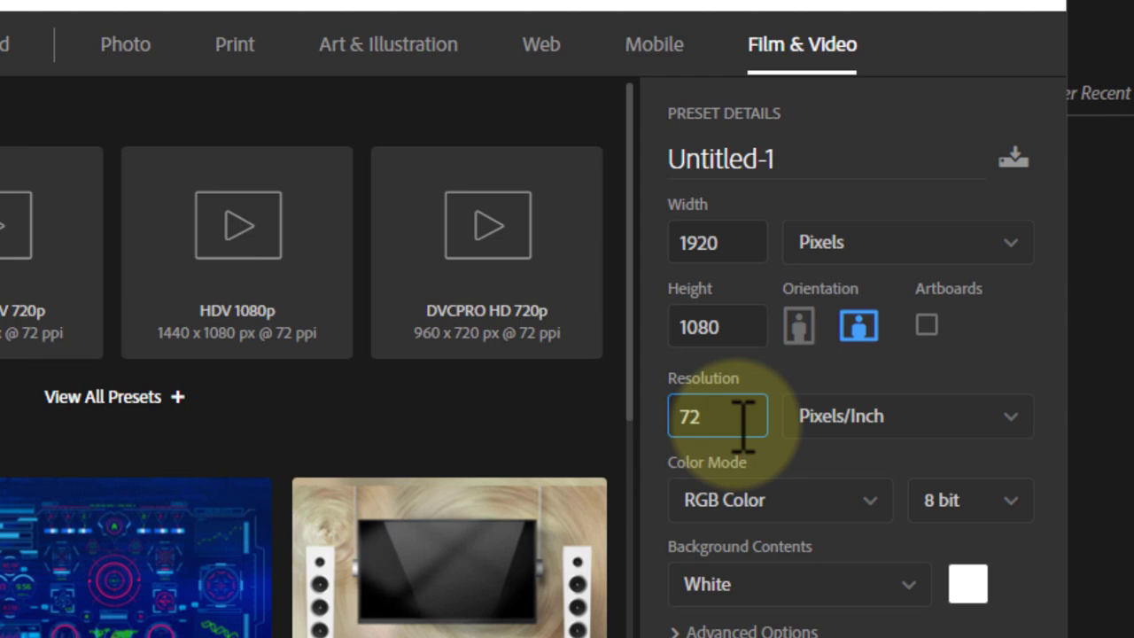
drag(742, 418, 683, 417)
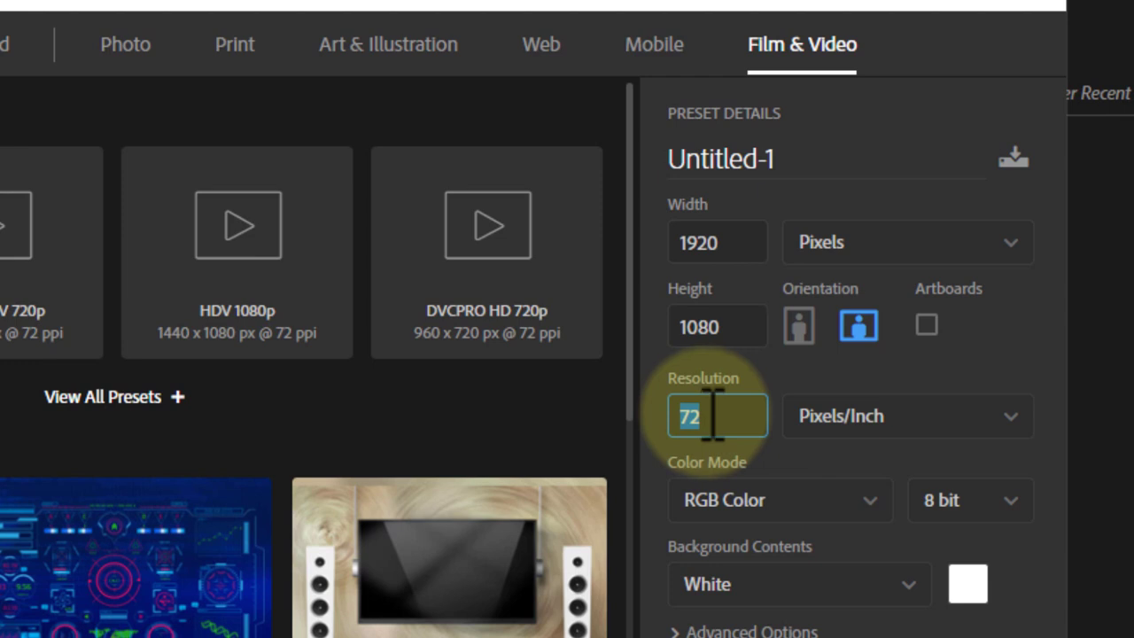
drag(790, 160, 666, 159)
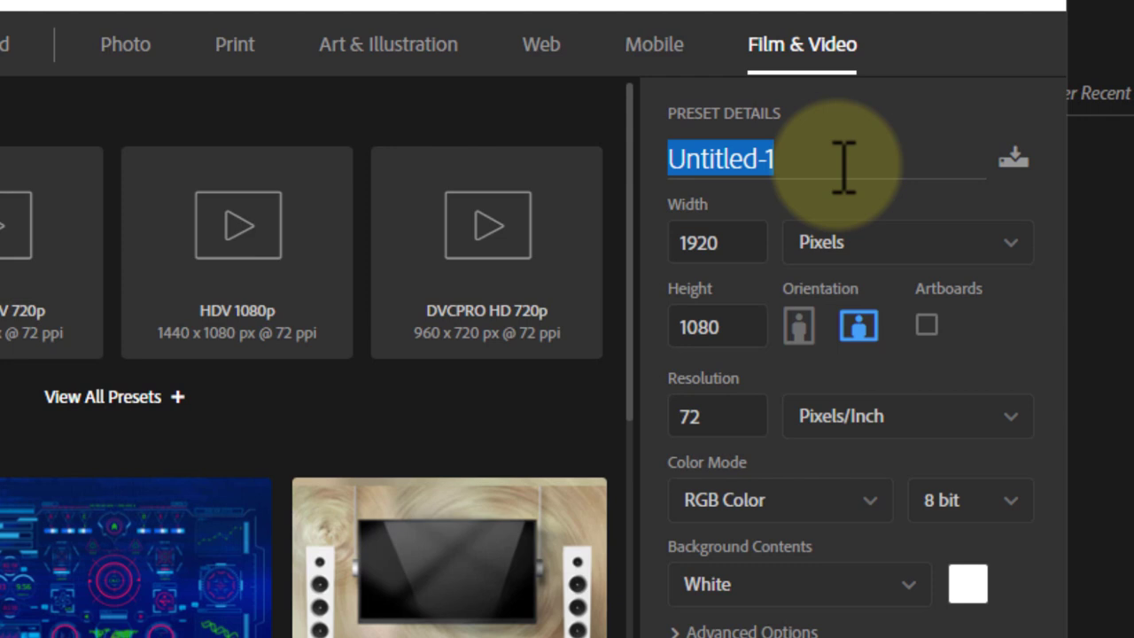
text(Aula de Photoshop)
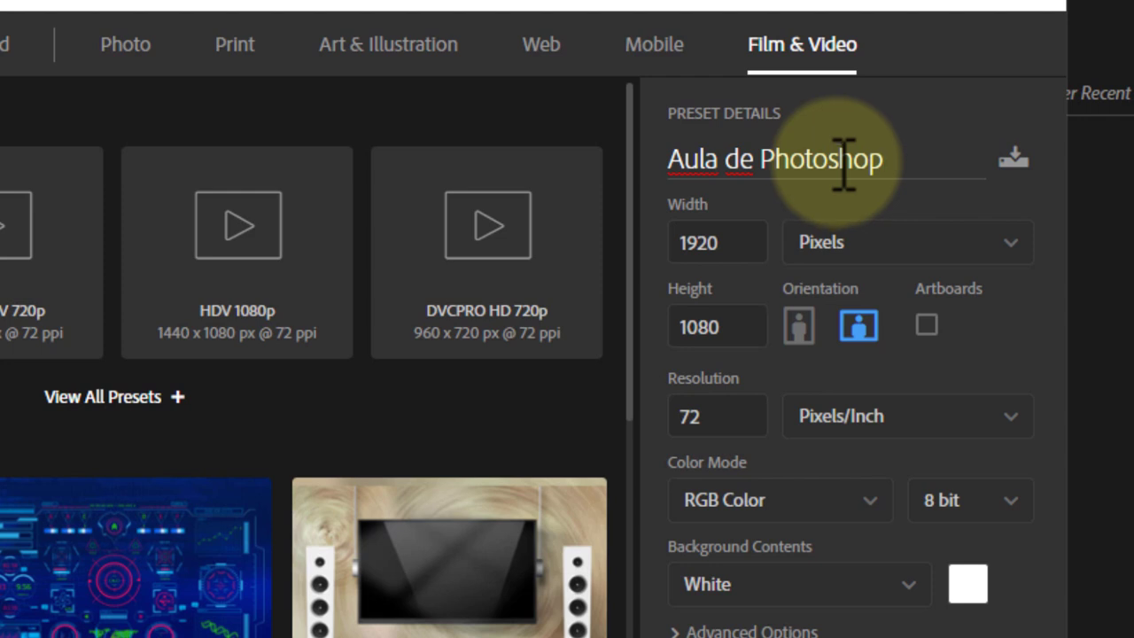
Step: Review the background contents options and set a custom bright red background for the new document
click(910, 585)
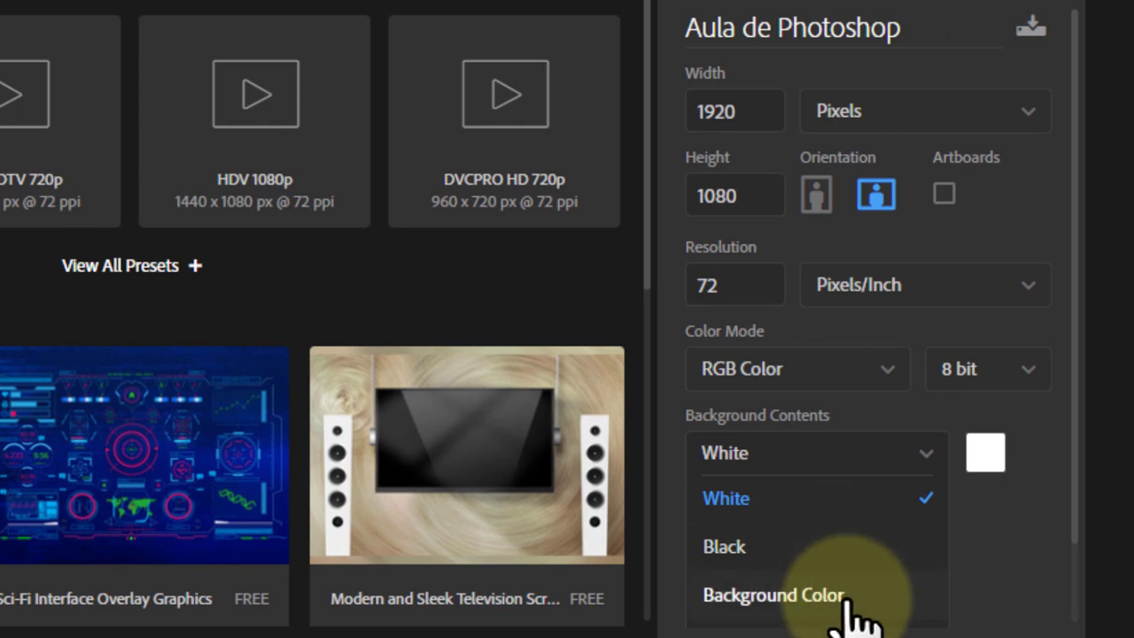
click(1037, 532)
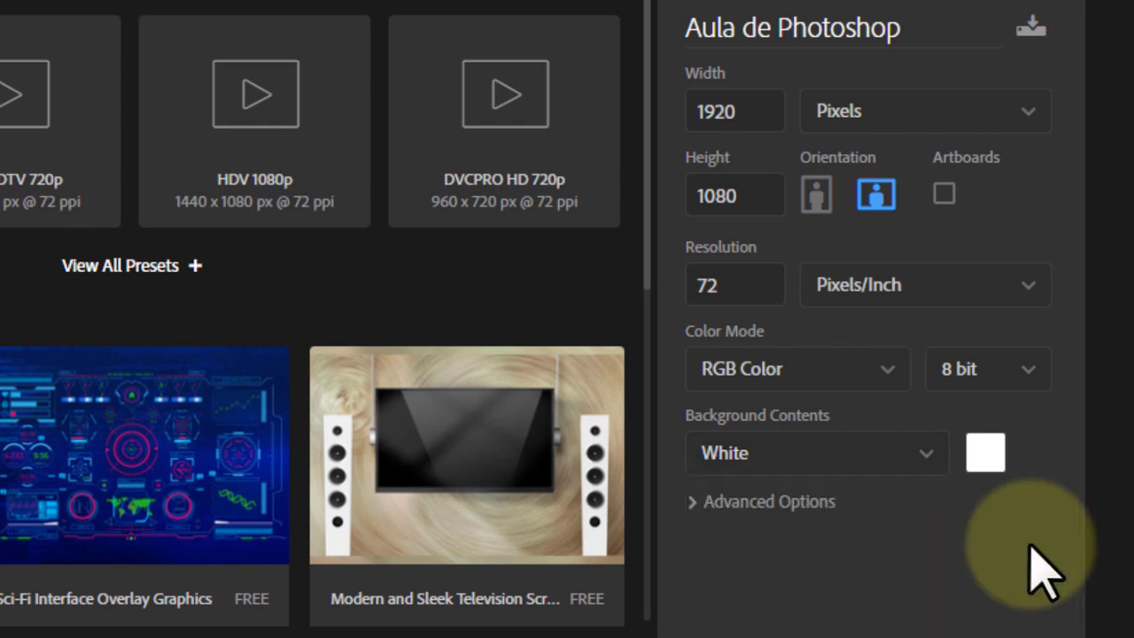
click(975, 453)
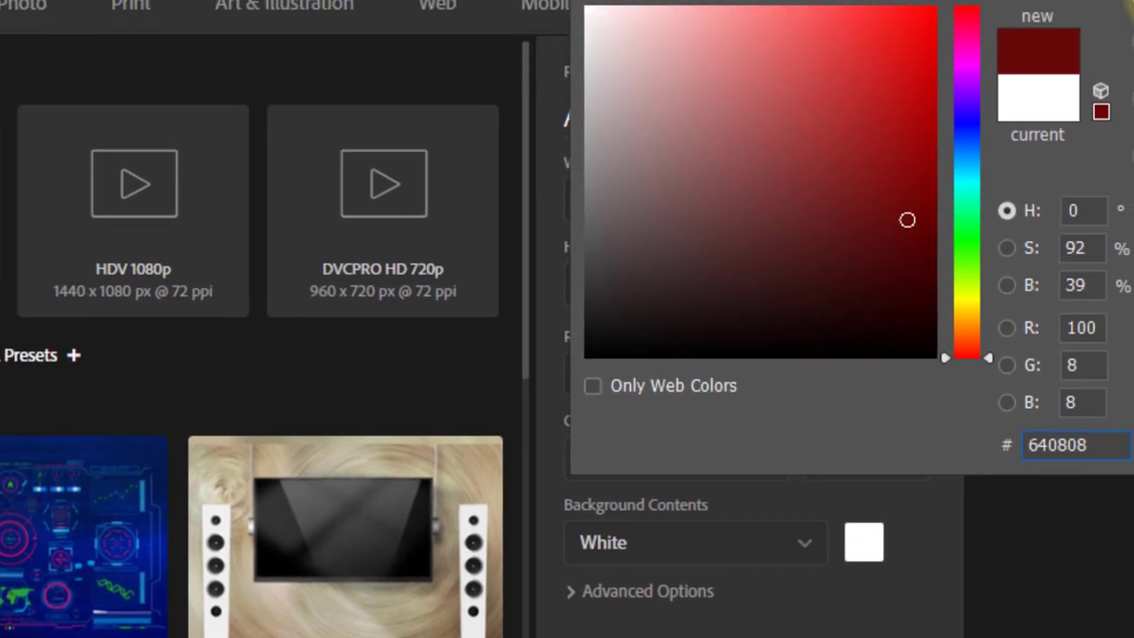
mouse_move(876, 197)
mouse_down()
mouse_move(871, 76)
mouse_move(913, 23)
mouse_up()
click(1122, 37)
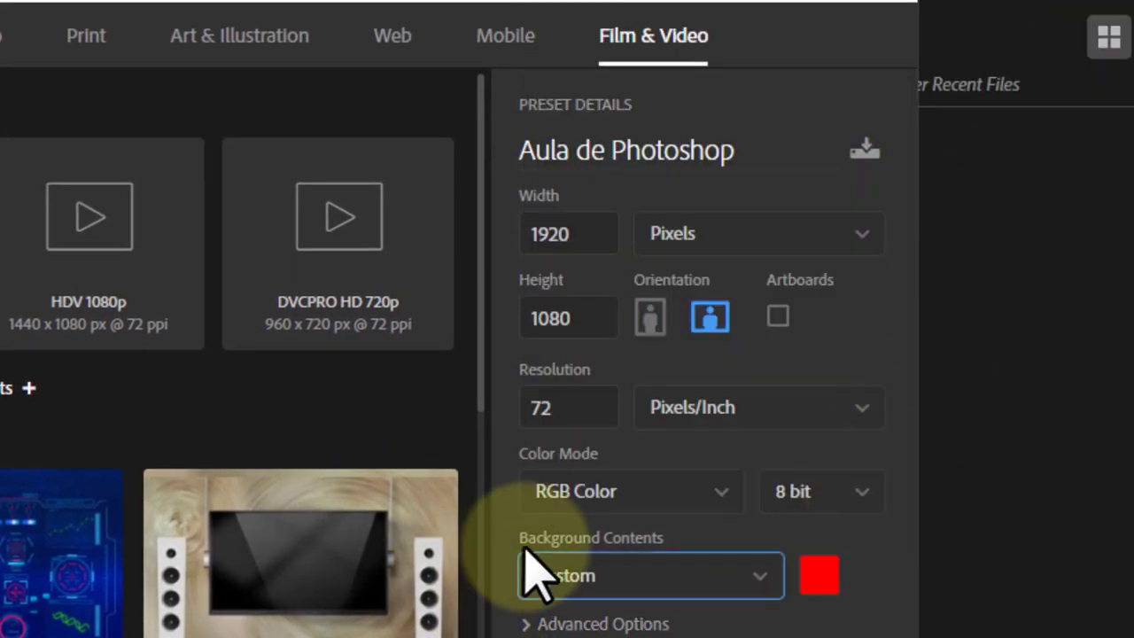
Step: Set the new document's background contents back to White
click(755, 574)
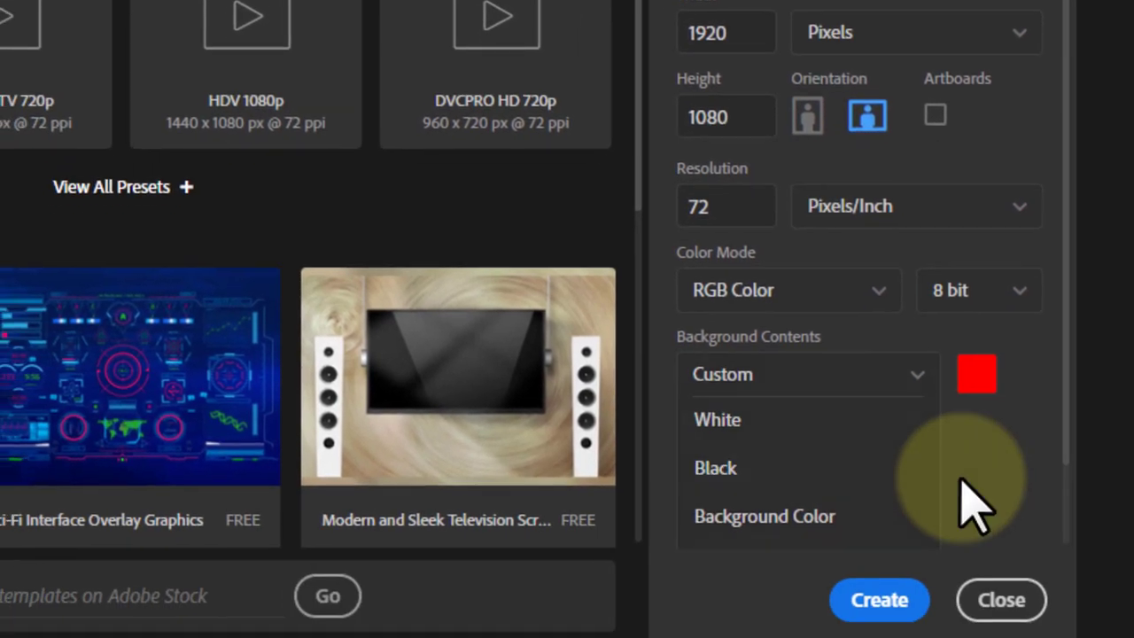
click(962, 479)
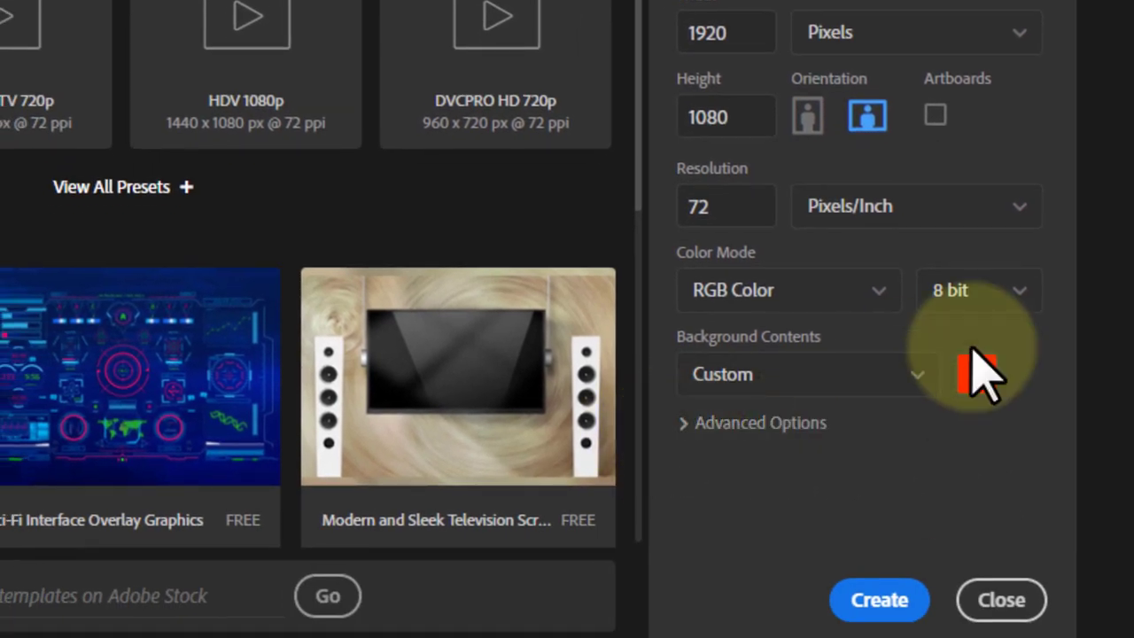
click(897, 377)
click(783, 425)
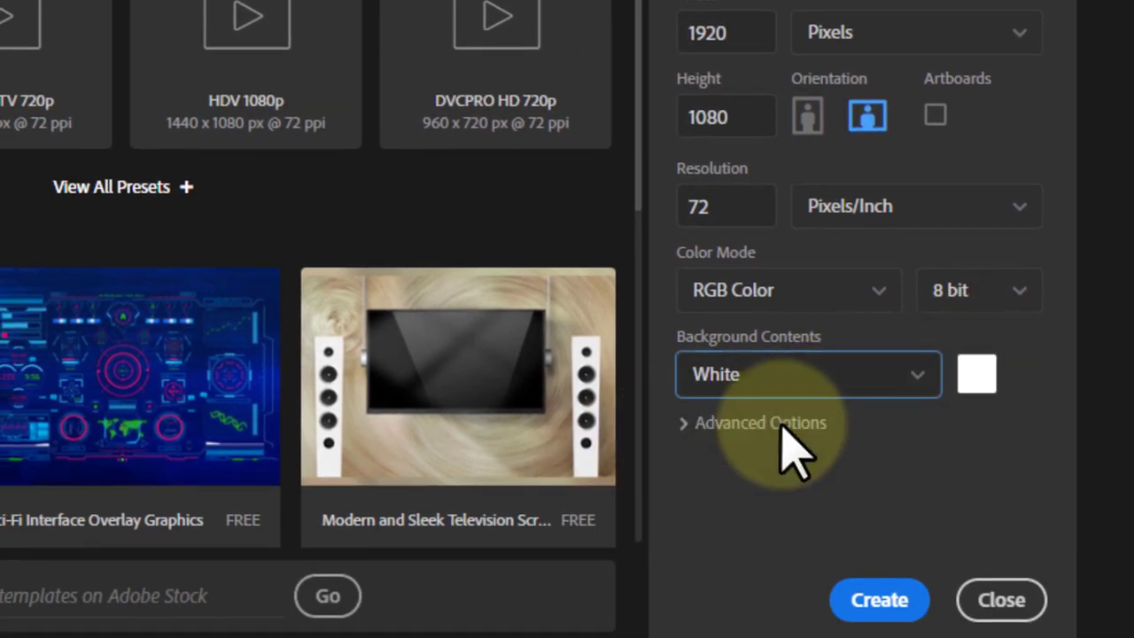
Step: Examine the color profile and pixel aspect ratio in the new document's advanced options
click(688, 428)
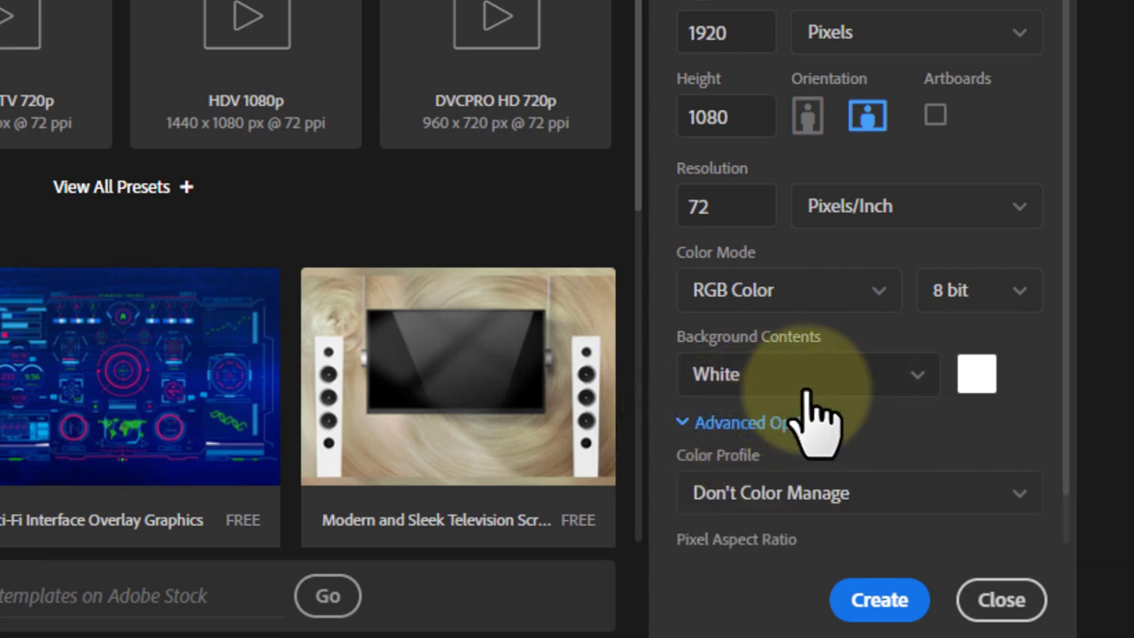
scroll(1000, 466, down, 1)
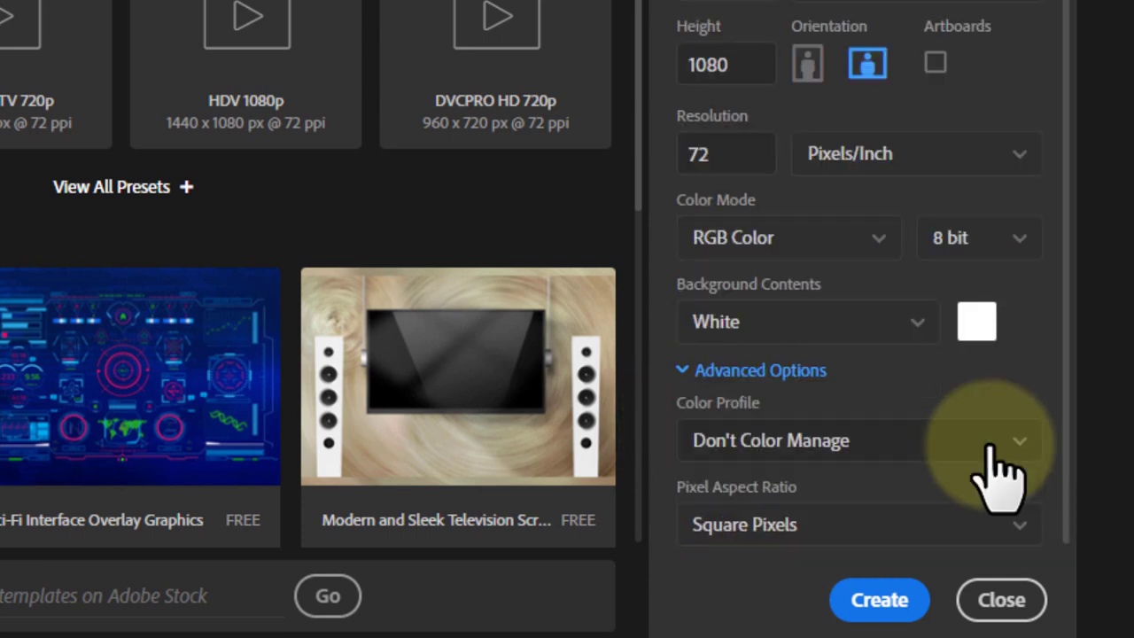
click(686, 372)
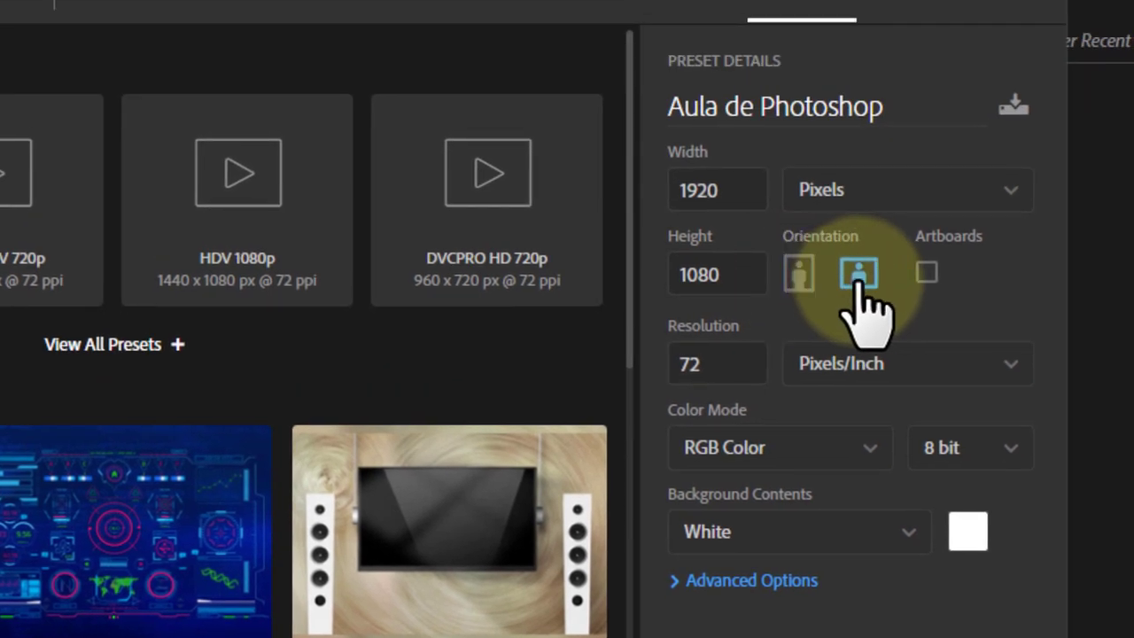
Step: Switch the new document's orientation to portrait and back to landscape, comparing the width and height each time
click(799, 272)
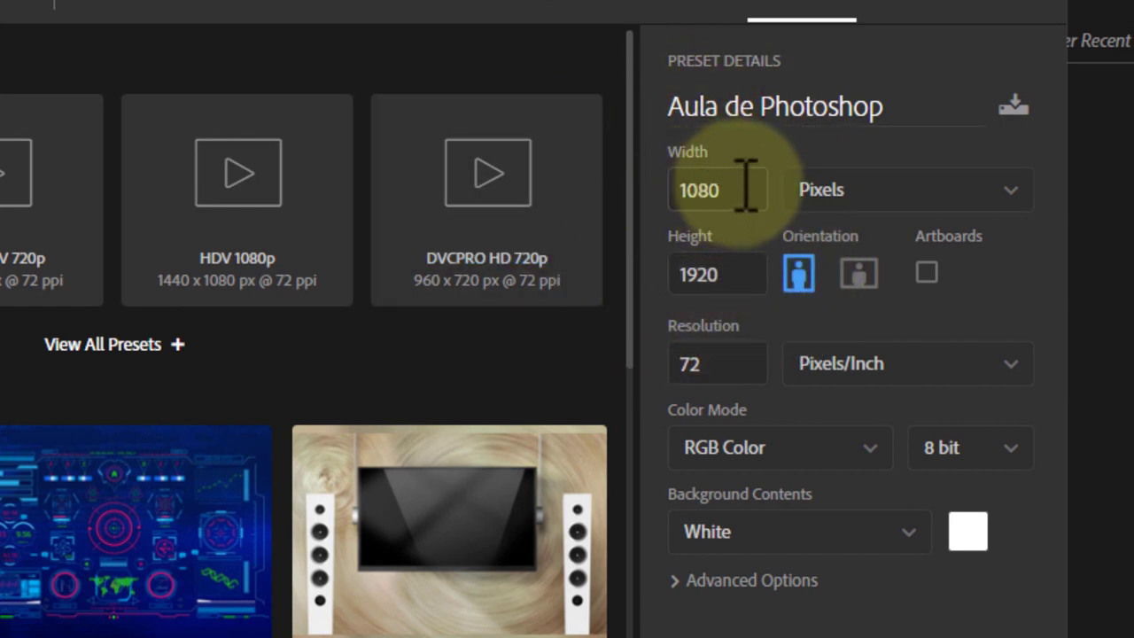
drag(742, 184, 660, 181)
double_click(734, 276)
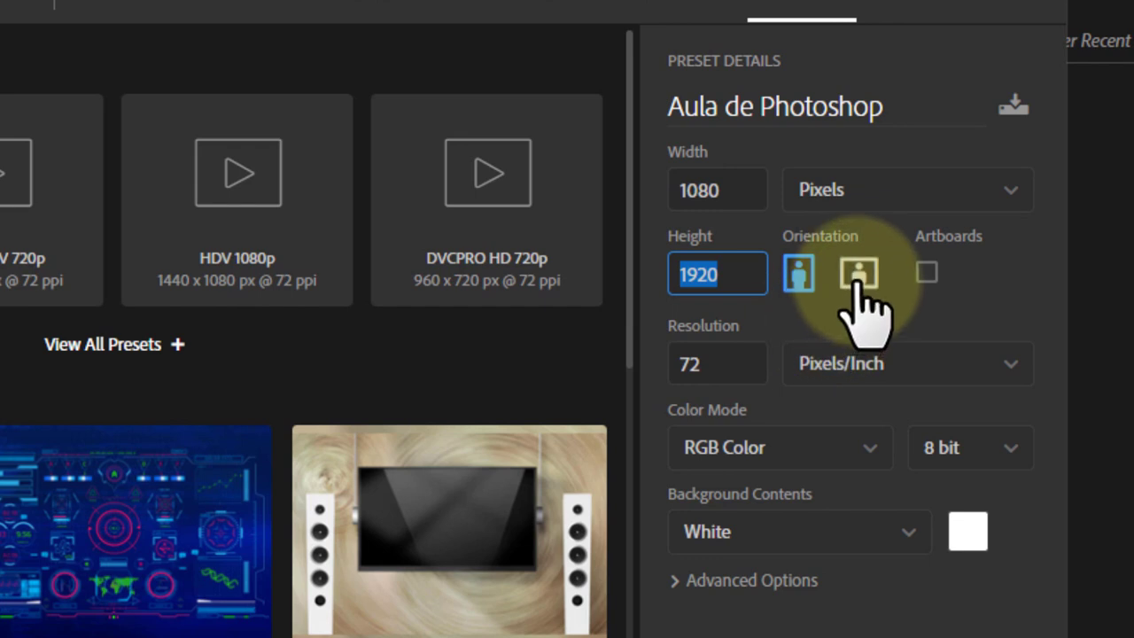
click(858, 276)
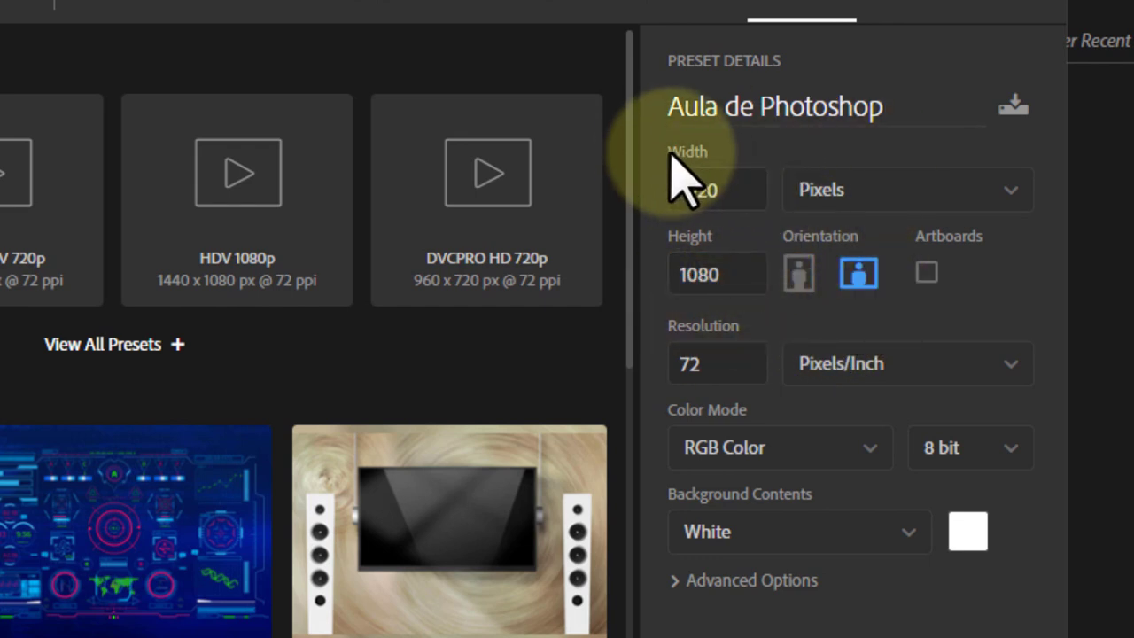
drag(734, 186, 660, 187)
drag(734, 274, 675, 275)
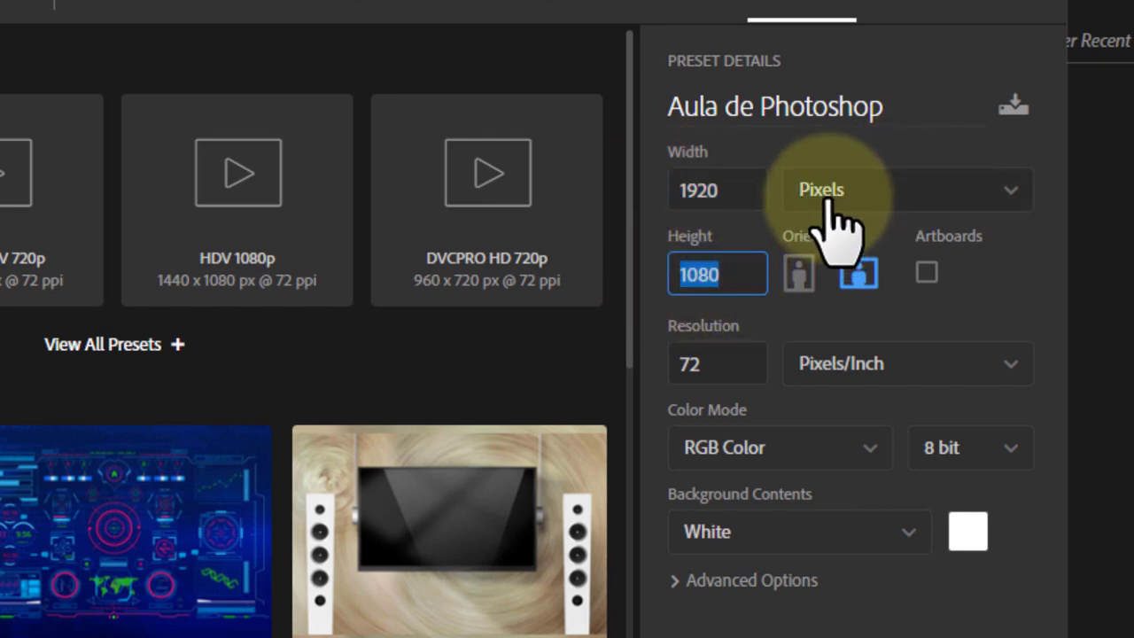
Step: Review the available measurement units for the width and create the 1920 x 1080 pixel document
click(948, 190)
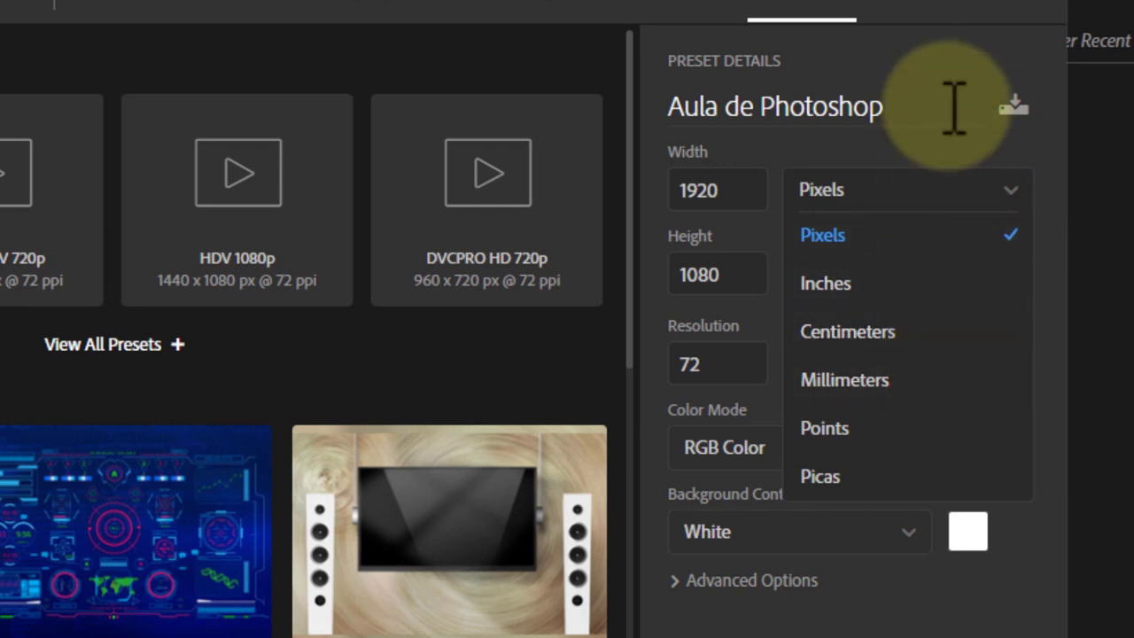
click(954, 7)
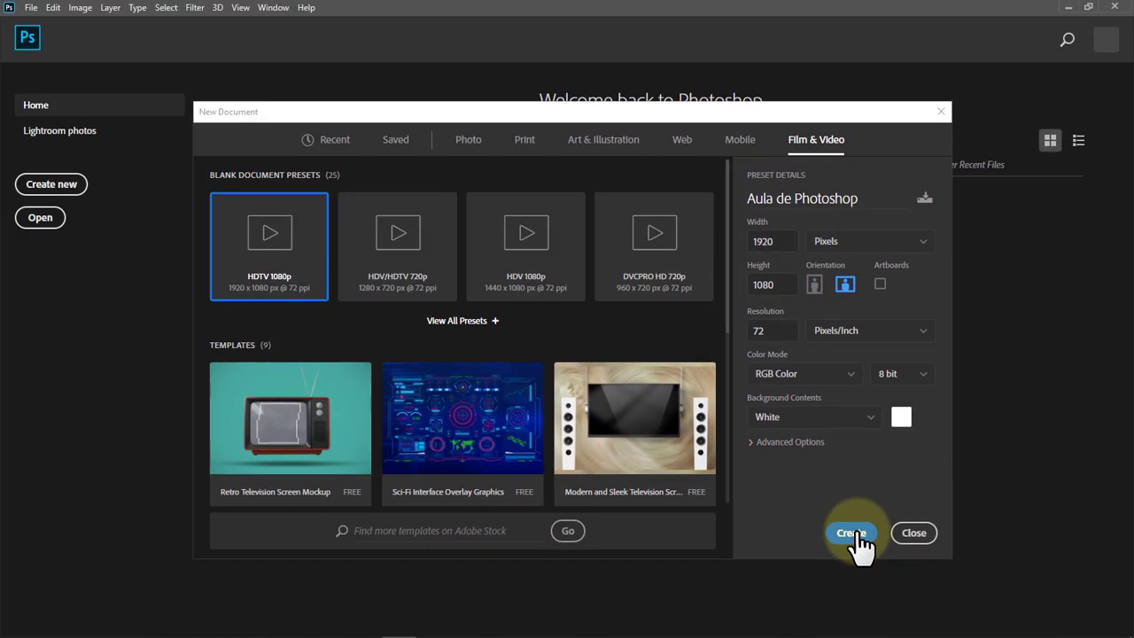
click(852, 532)
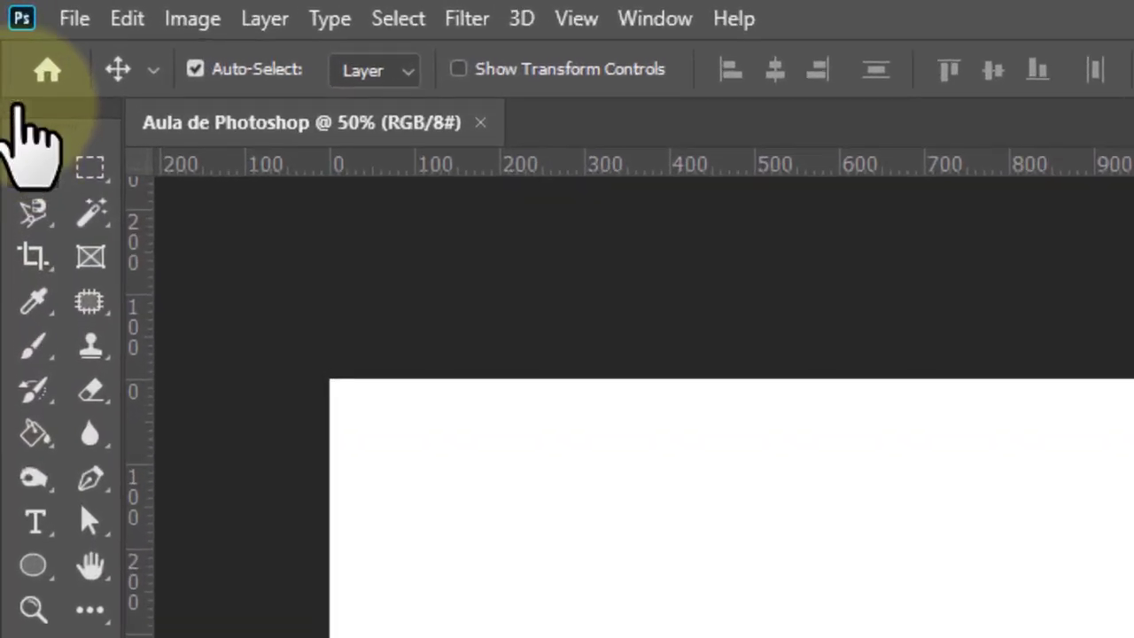
Step: Change the toolbar to a single column and back to two columns
click(17, 108)
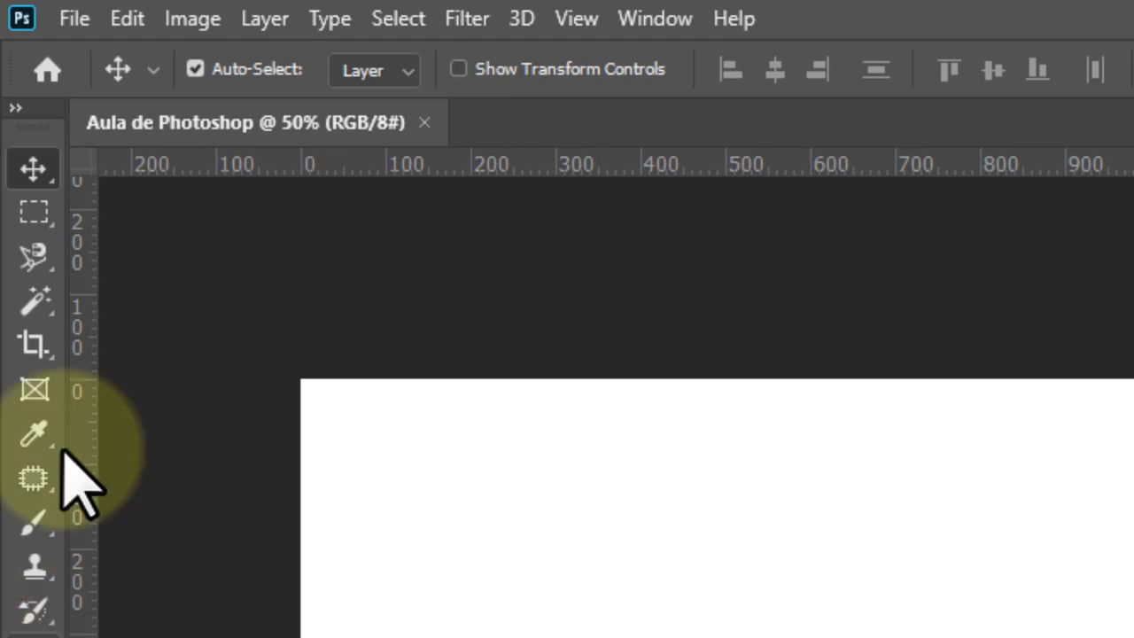
click(16, 108)
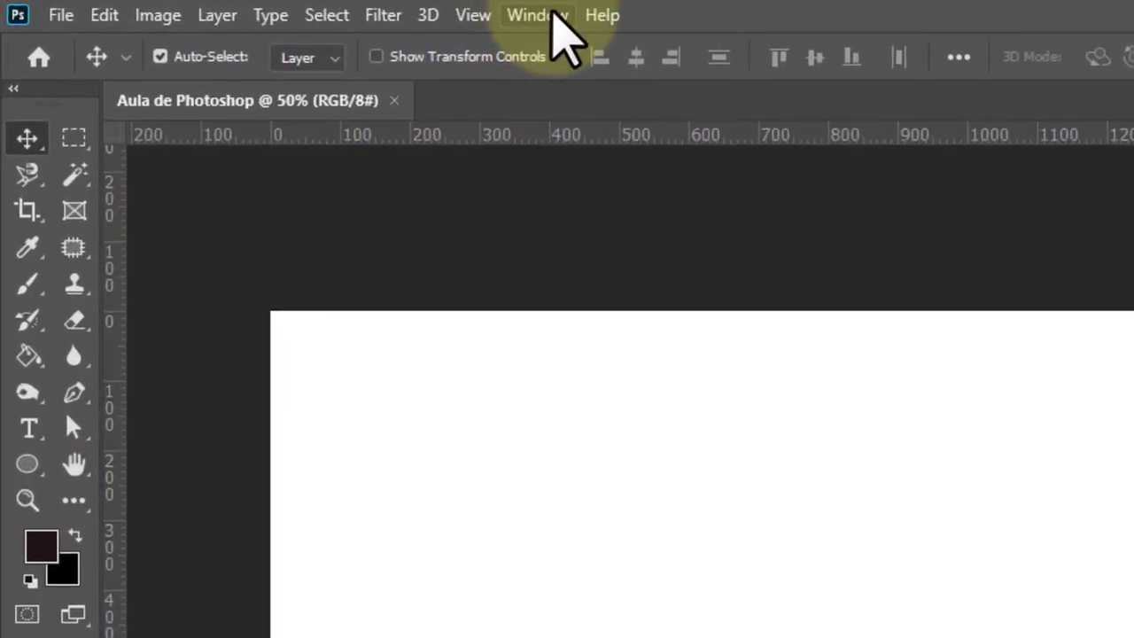
Step: Reset the Essentials workspace to its default layout
click(553, 16)
mouse_move(571, 78)
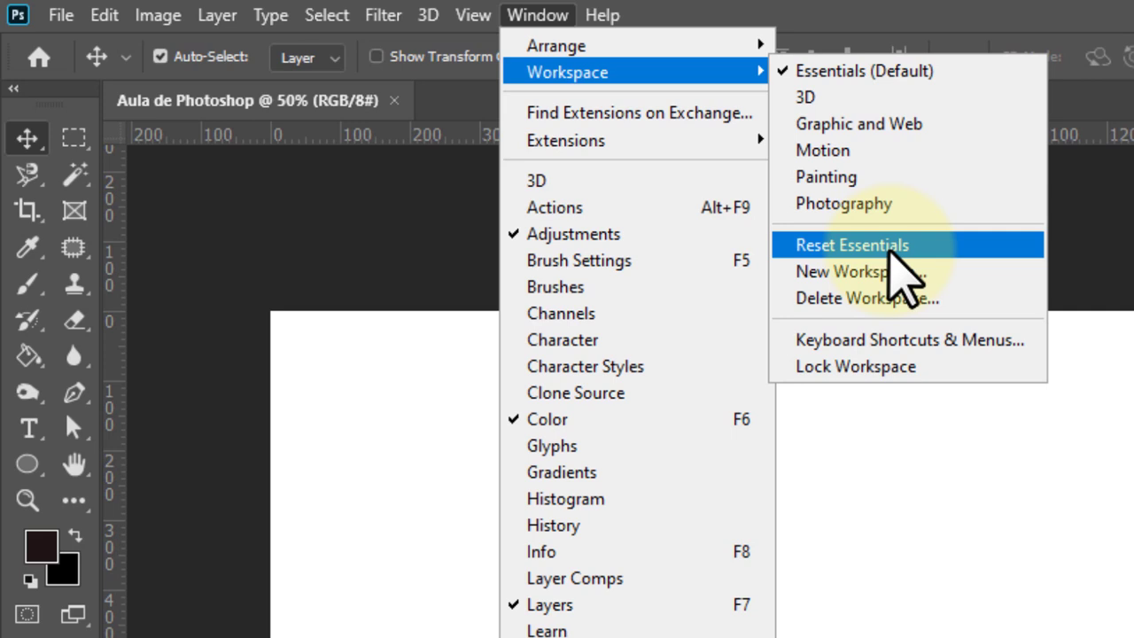
click(889, 251)
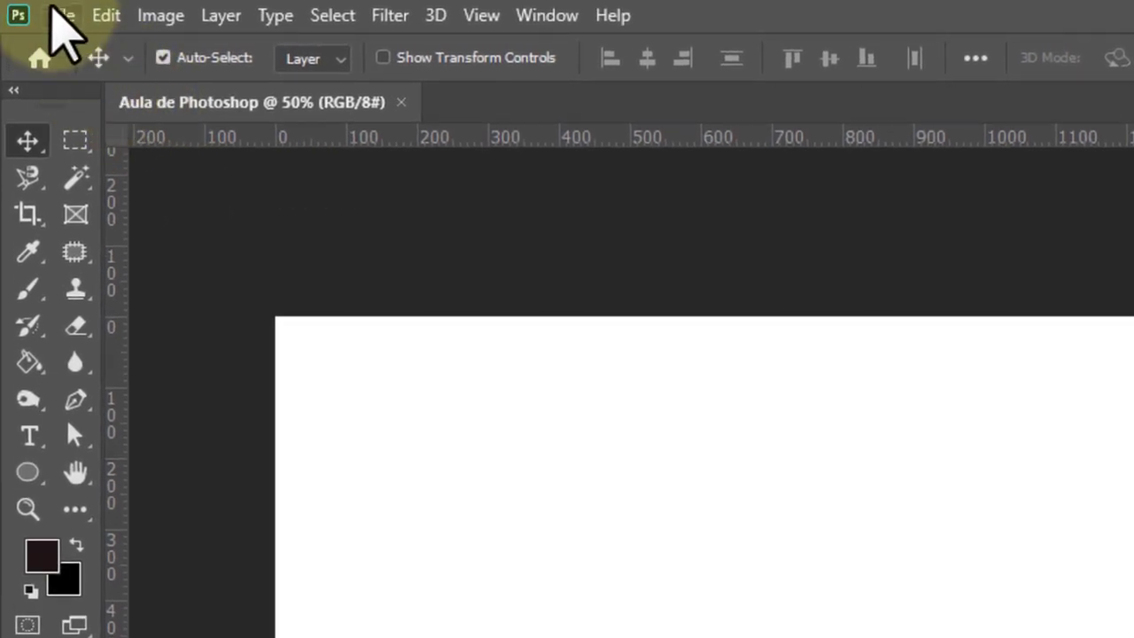
Step: Examine the available editing, image adjustment, layer mask, type, selection, filter and 3D commands
click(95, 13)
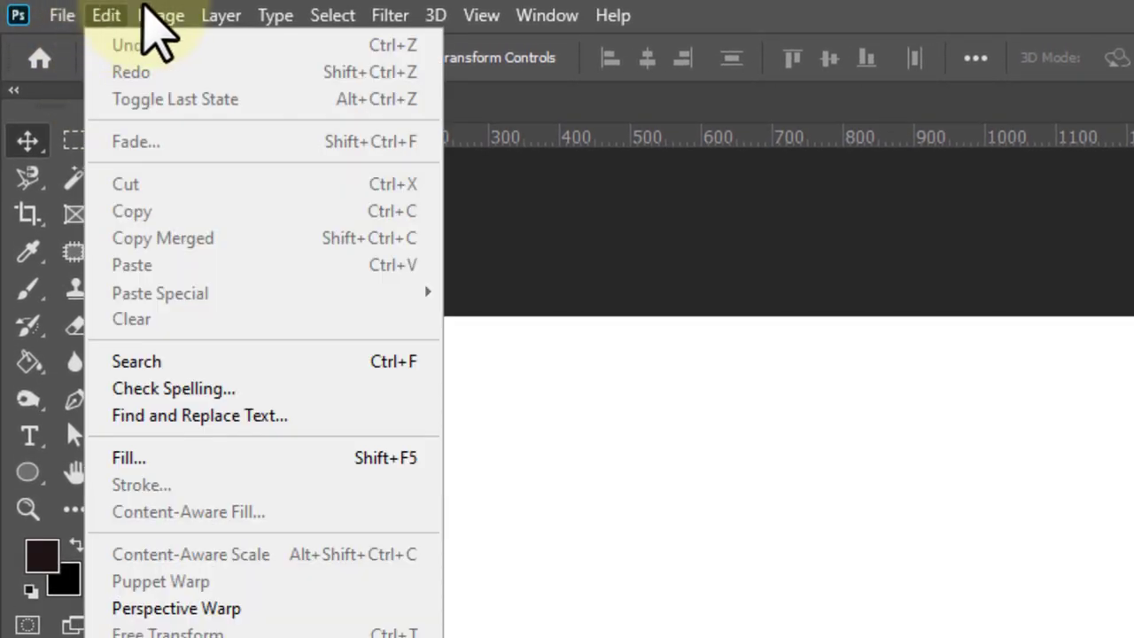
mouse_move(149, 12)
click(186, 10)
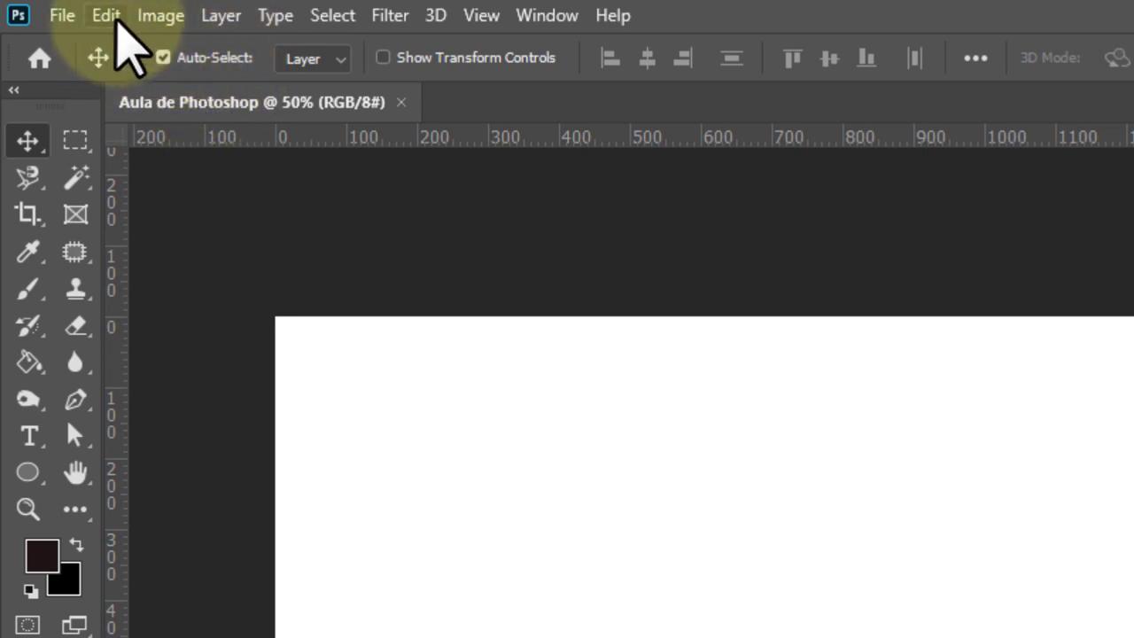
click(119, 25)
click(119, 27)
click(163, 21)
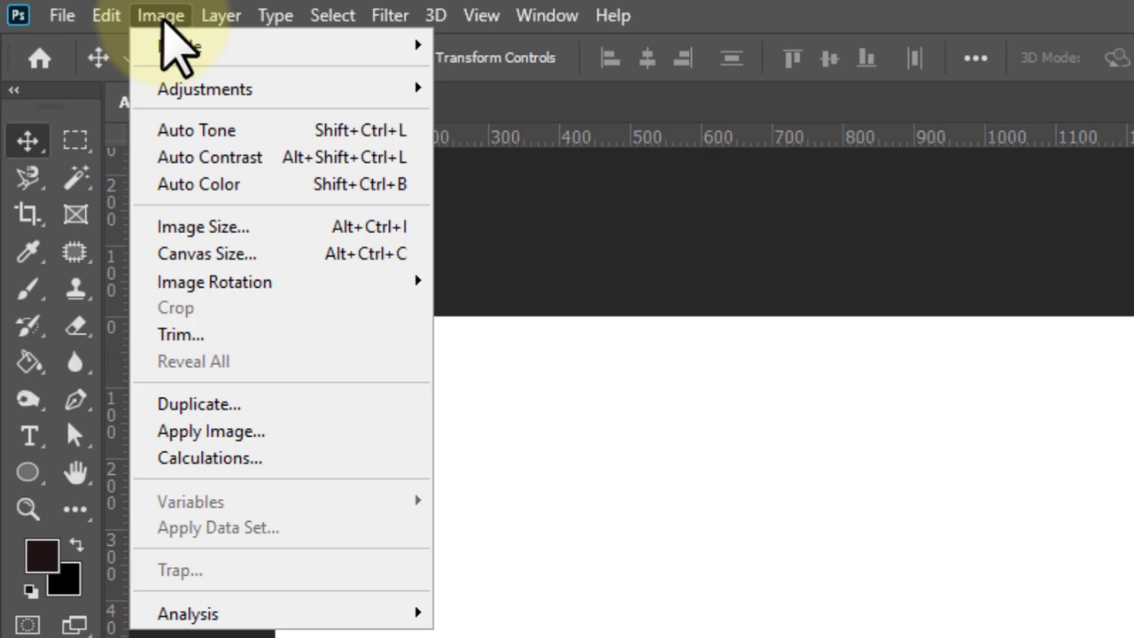
mouse_move(202, 89)
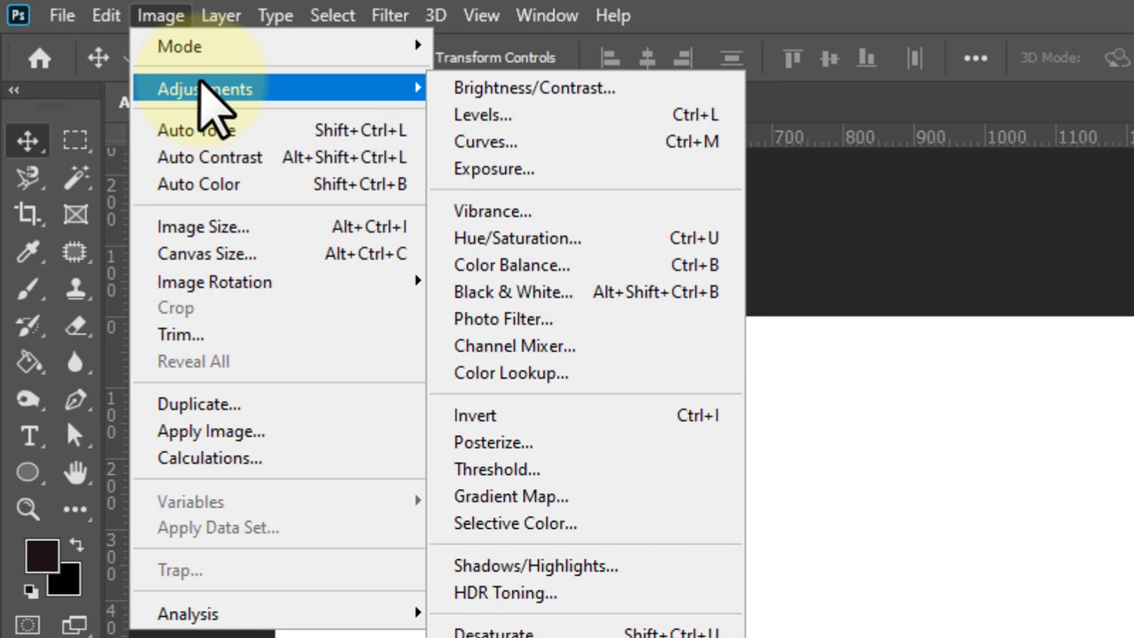
mouse_move(221, 19)
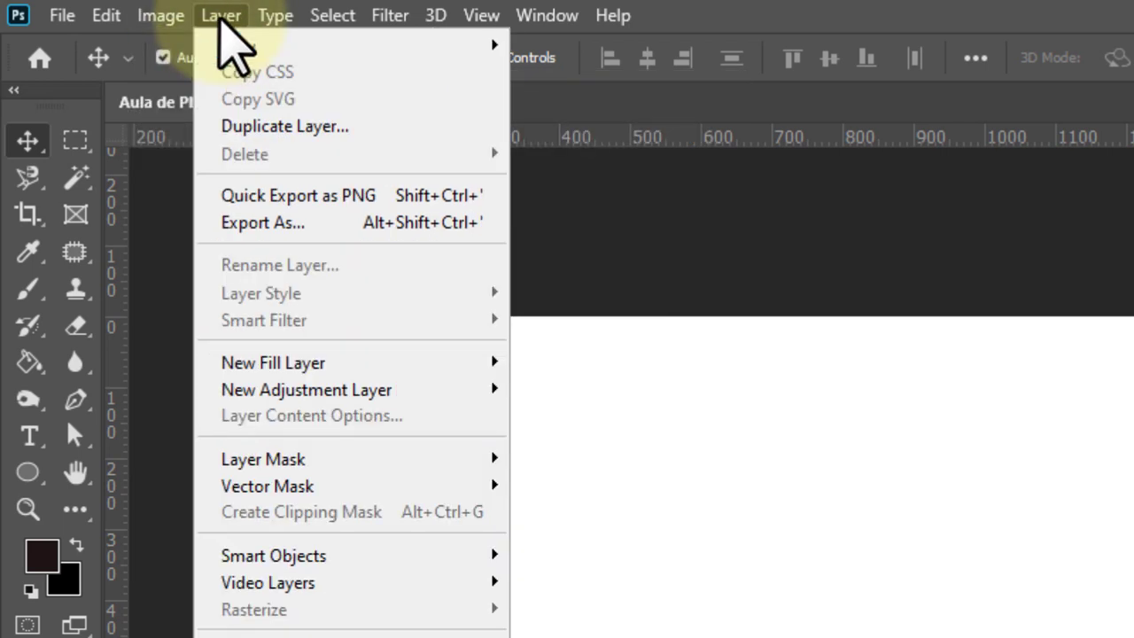
mouse_move(314, 460)
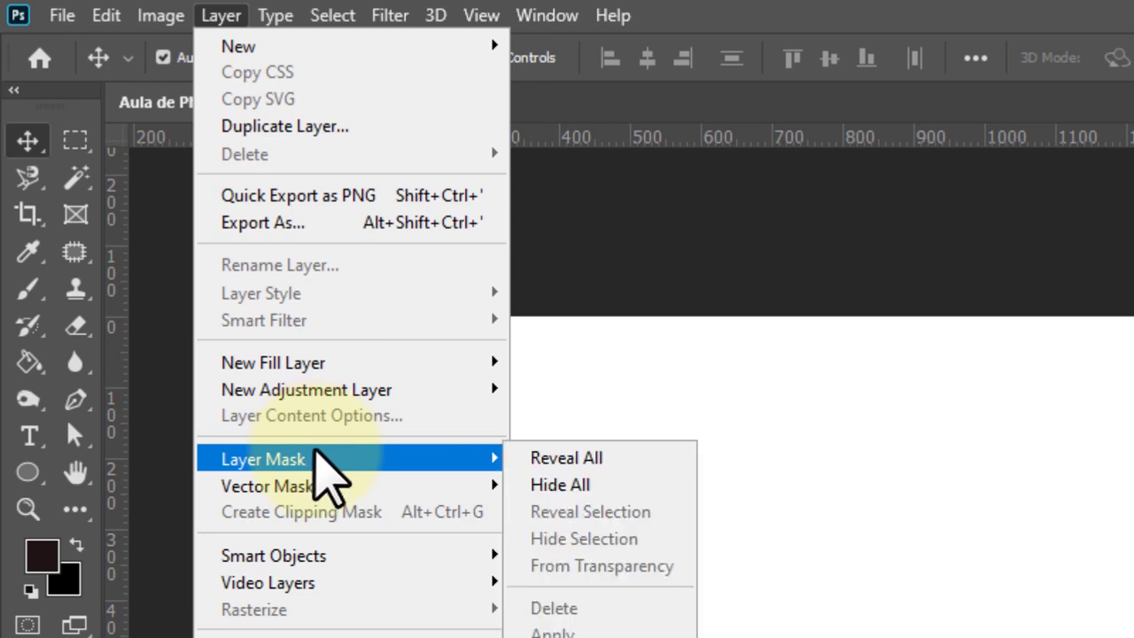
click(287, 22)
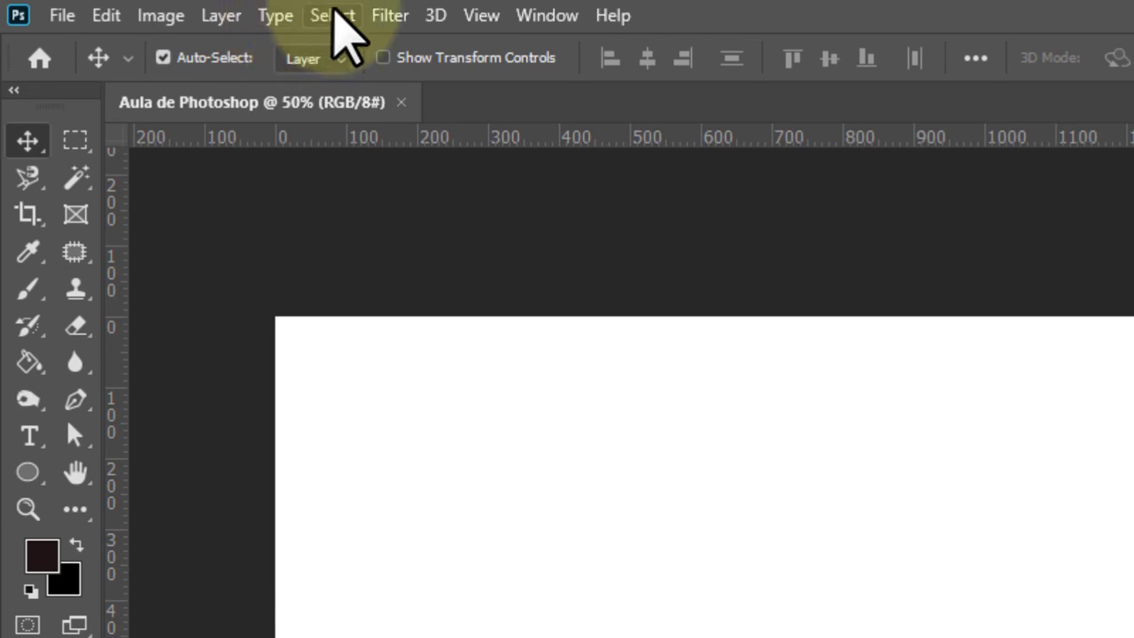
click(397, 16)
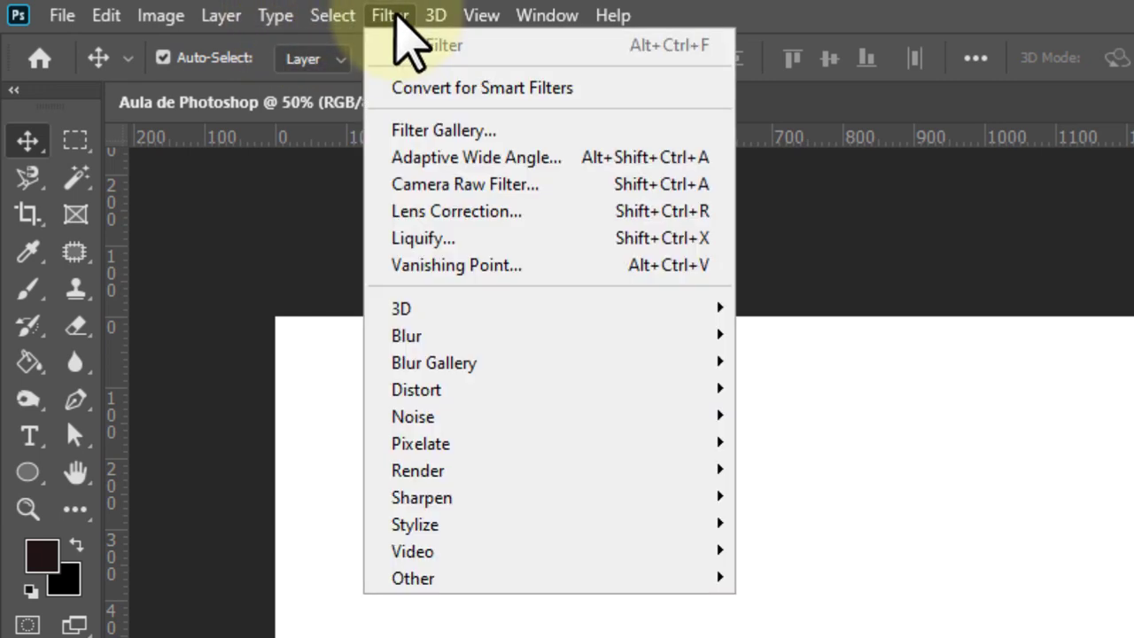
mouse_move(435, 18)
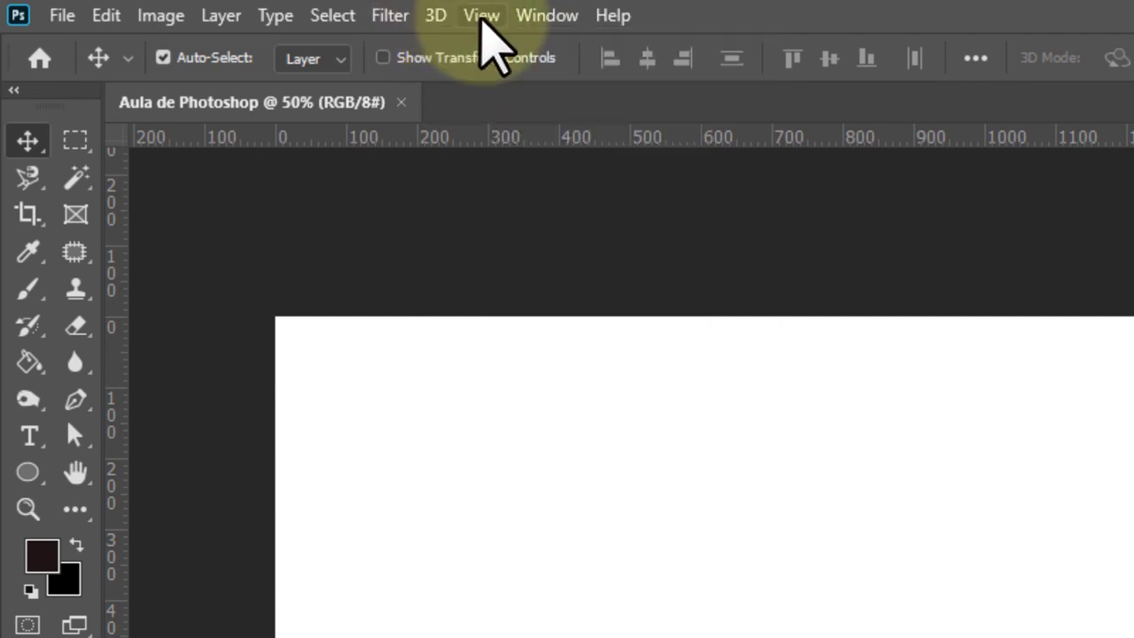
Step: Review the preset choices and the top, left, bottom and right margin settings for a new guide layout, and cancel it
mouse_move(483, 22)
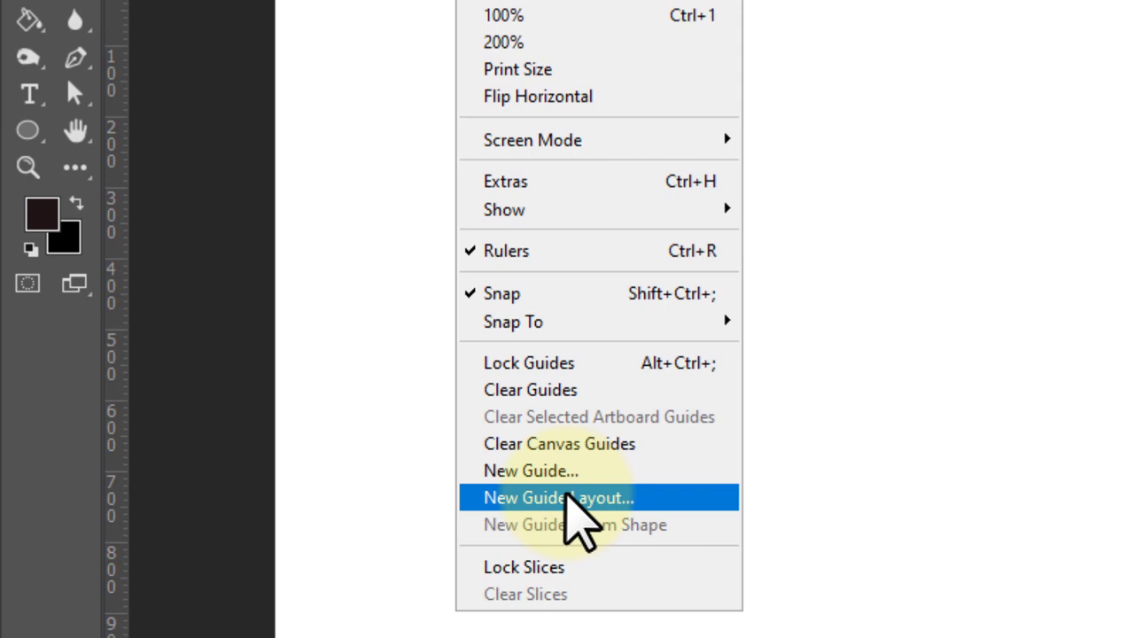
click(568, 496)
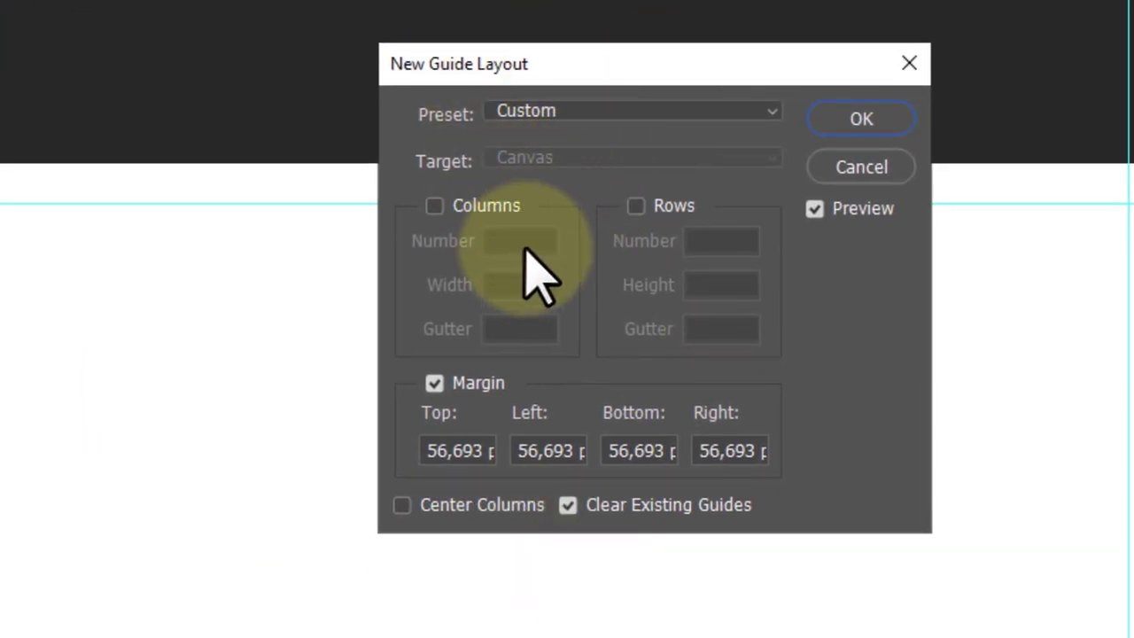
click(771, 112)
click(770, 112)
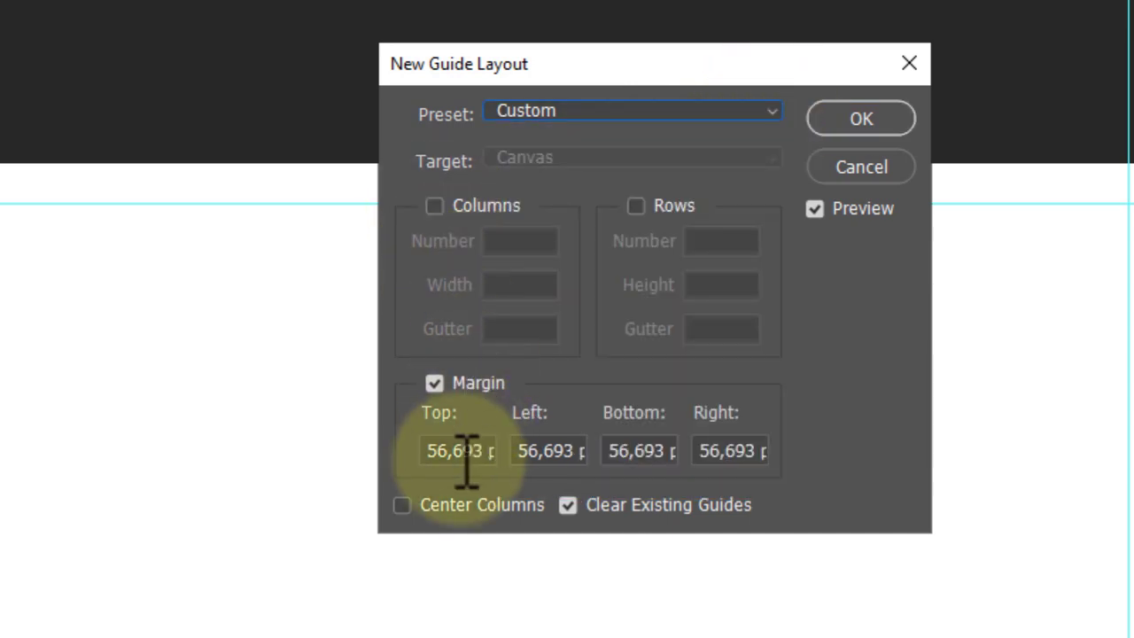
click(432, 453)
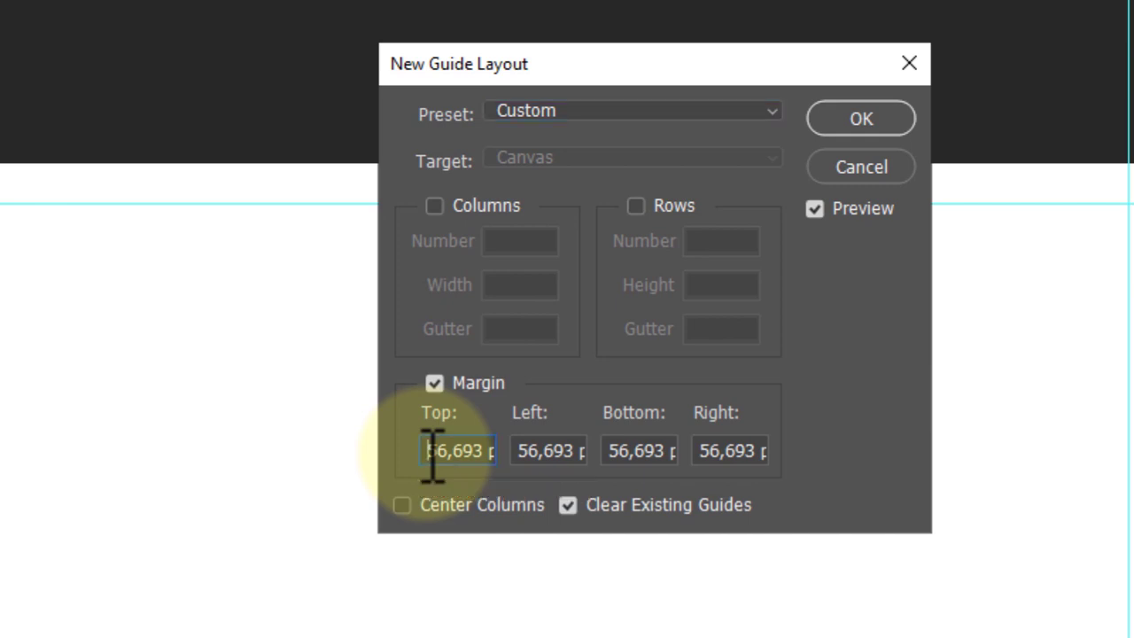
click(524, 459)
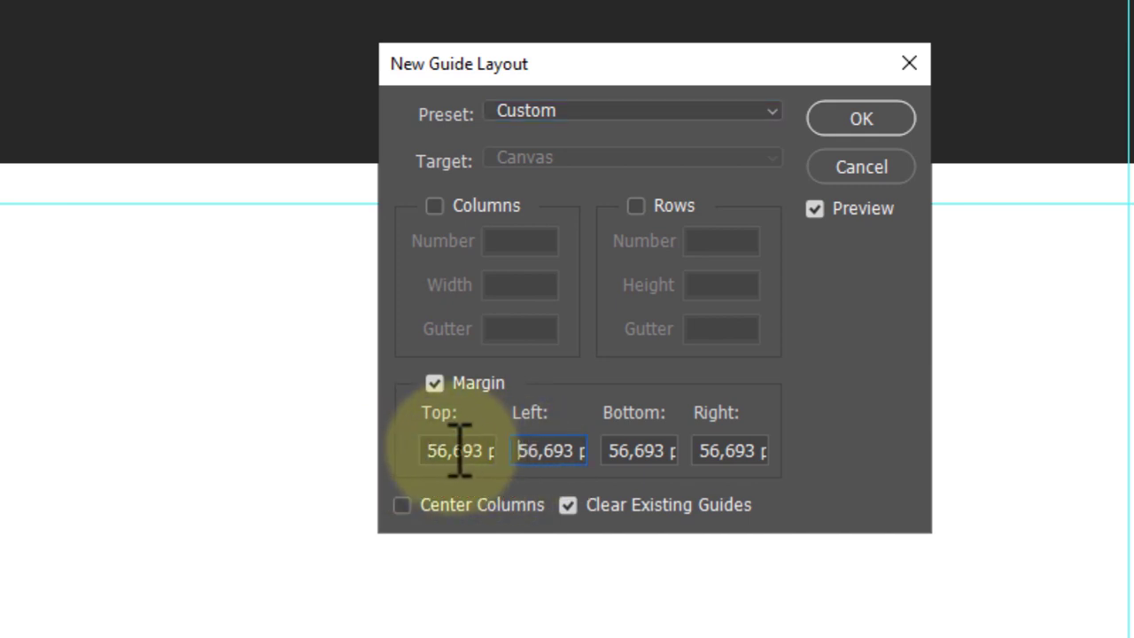
click(432, 450)
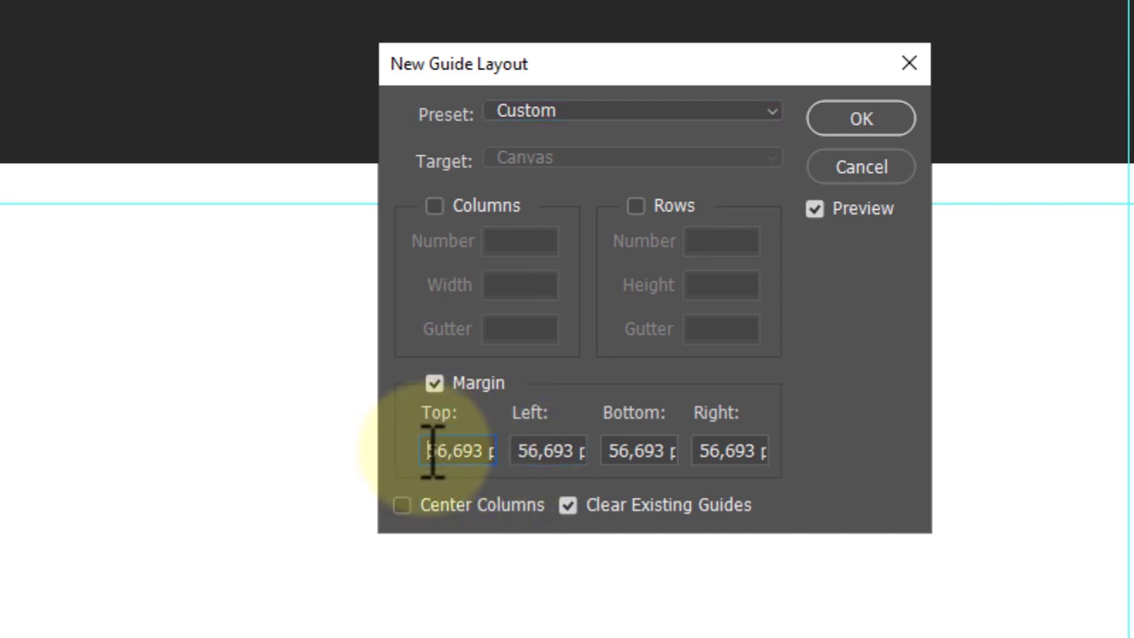
drag(432, 451, 589, 442)
click(751, 447)
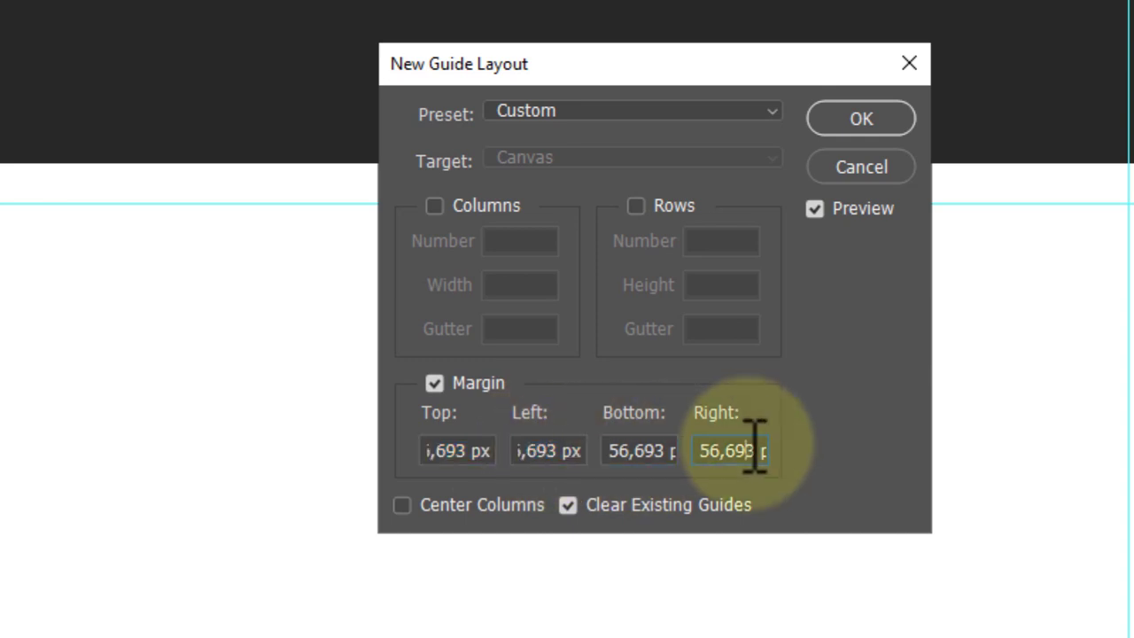
click(496, 451)
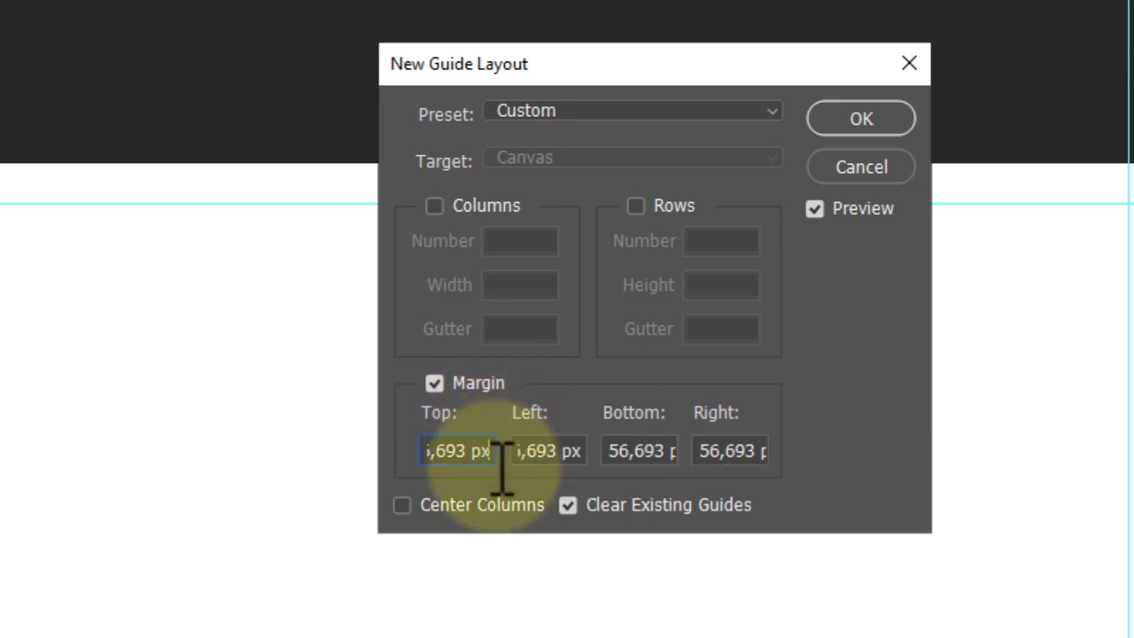
click(864, 167)
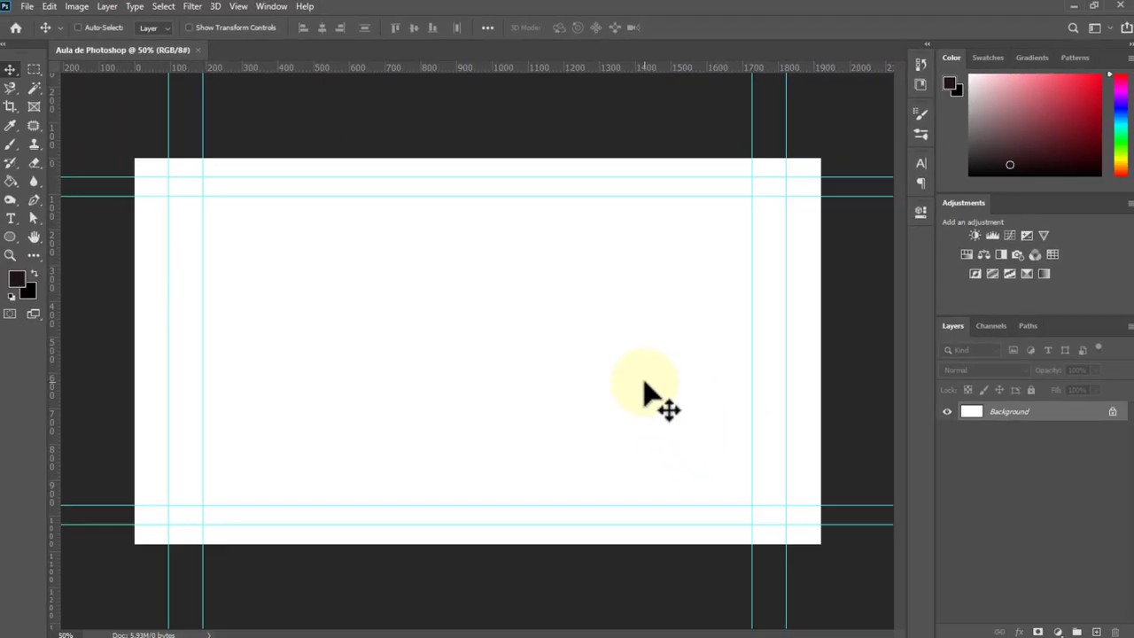
Step: Hide the guides on the canvas
key(ctrl+semicolon)
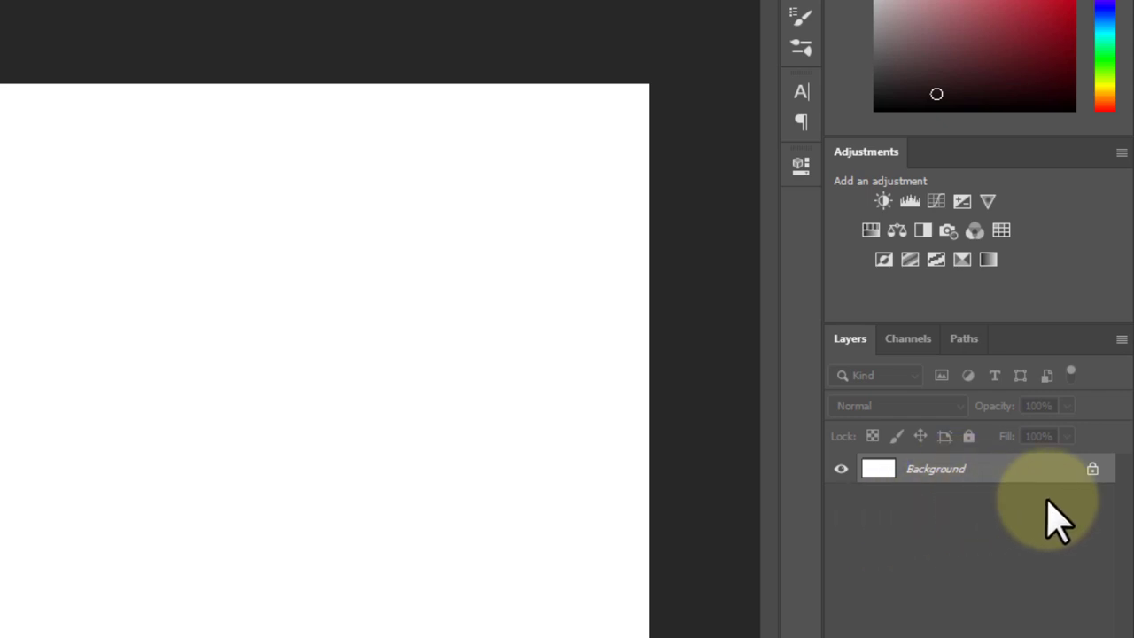
Step: Unlock the Background layer and add a new empty layer above it
click(1094, 472)
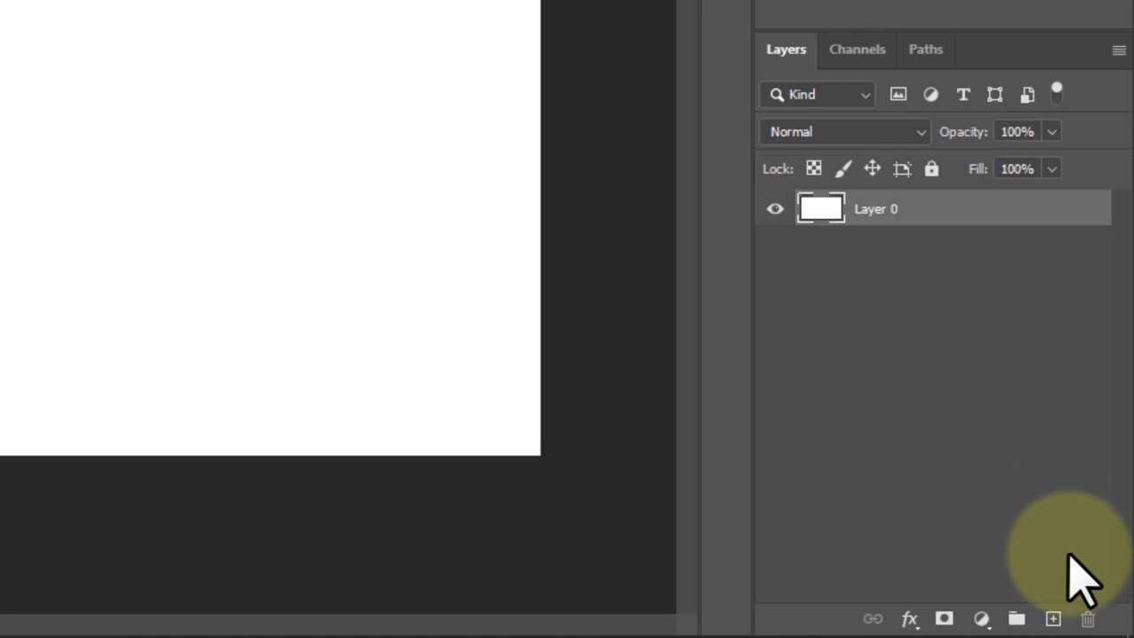
click(1061, 622)
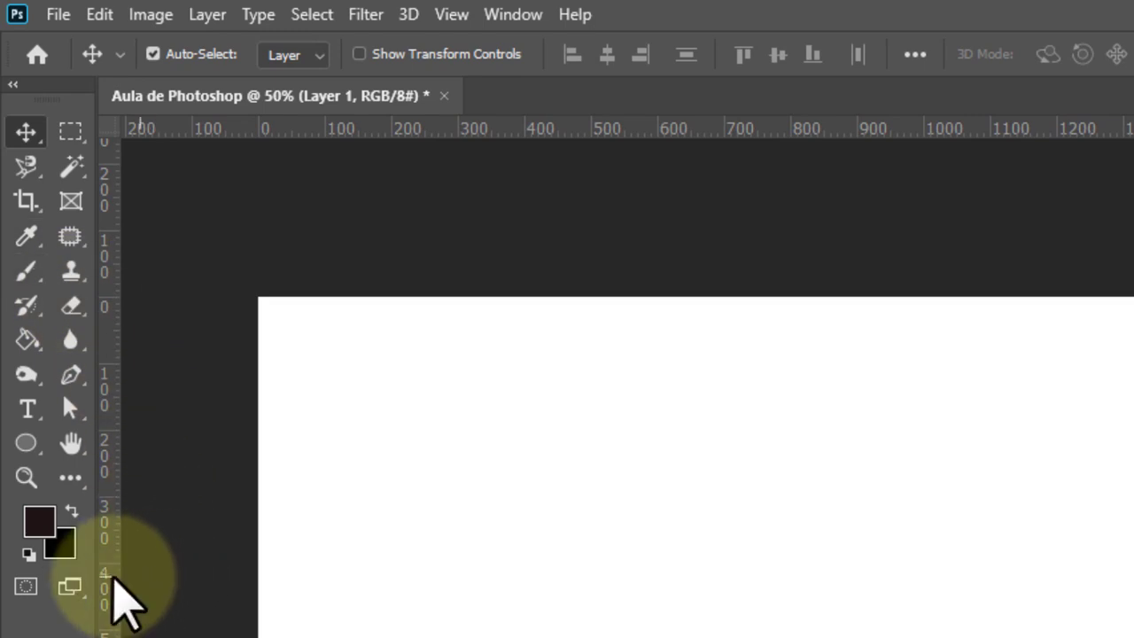
Step: Set the foreground color to the soft green #75bb9b
key(i)
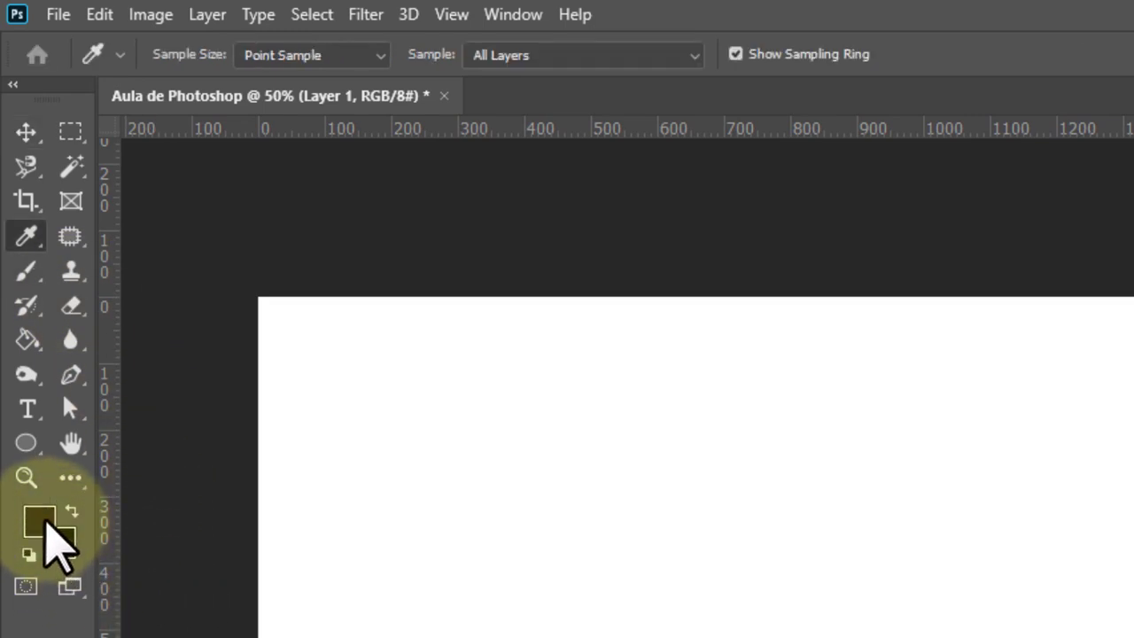
click(43, 523)
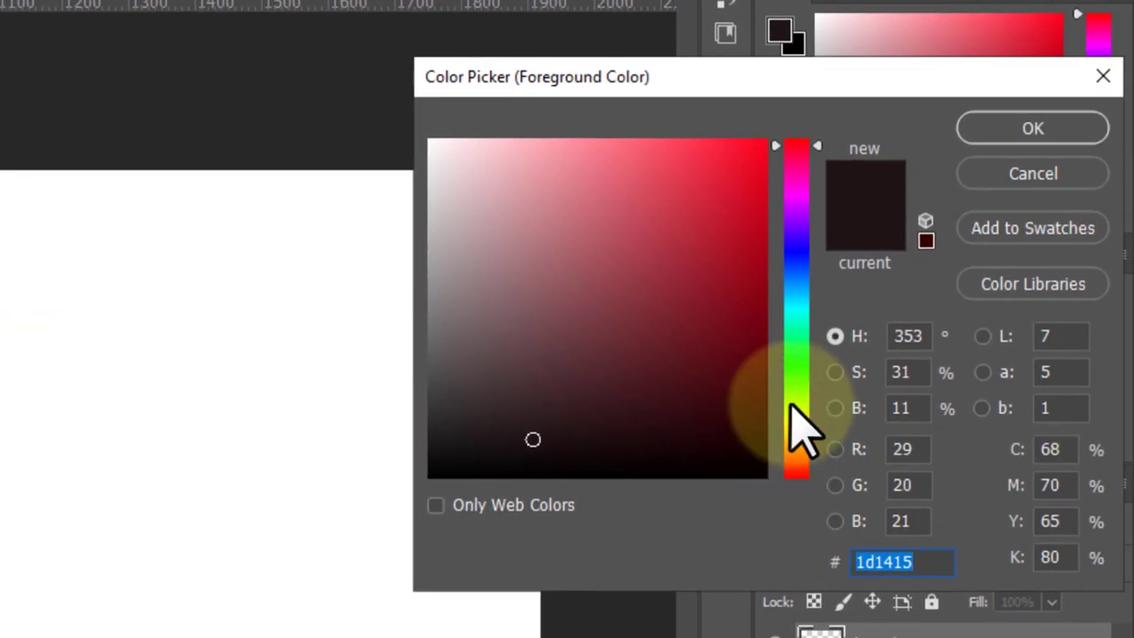
click(795, 383)
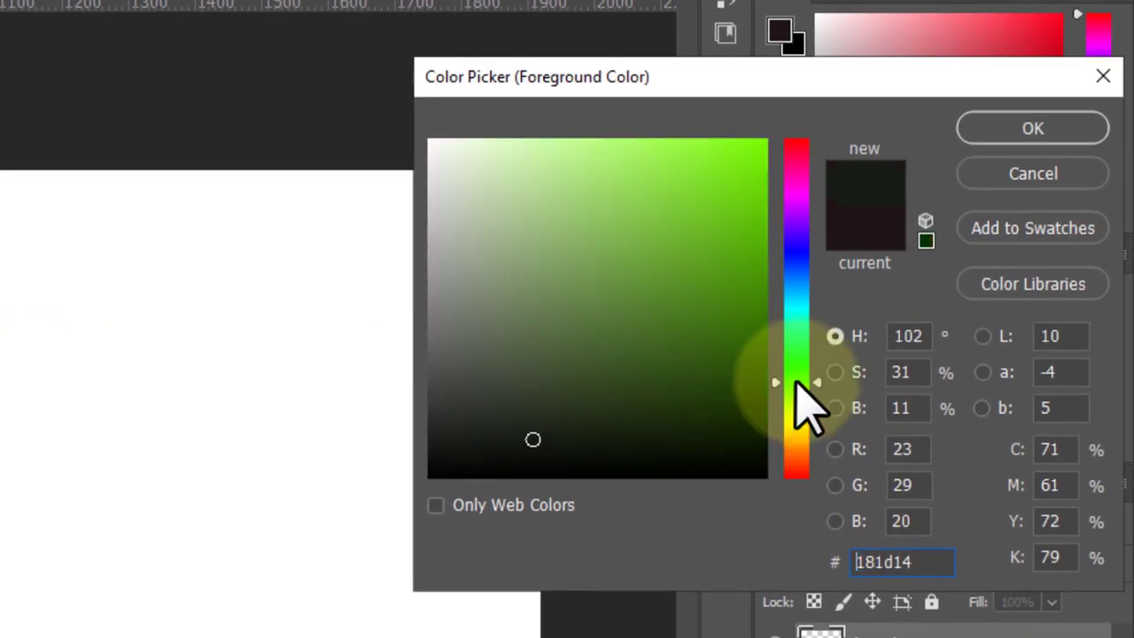
drag(795, 383, 800, 335)
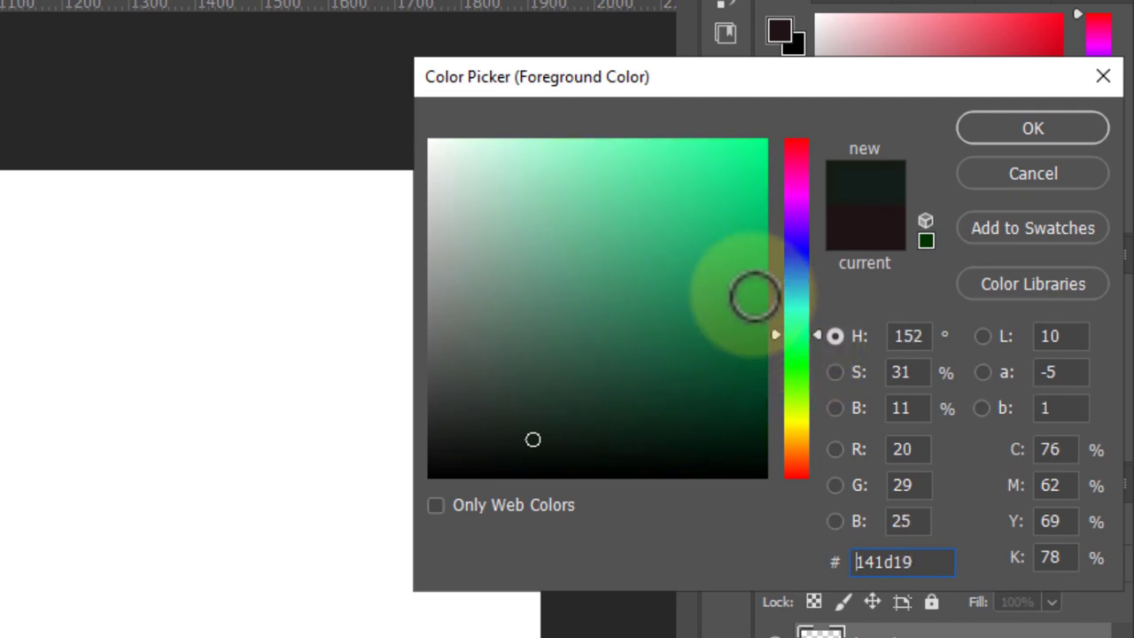
mouse_move(755, 296)
mouse_down()
mouse_move(535, 213)
mouse_move(555, 229)
mouse_up()
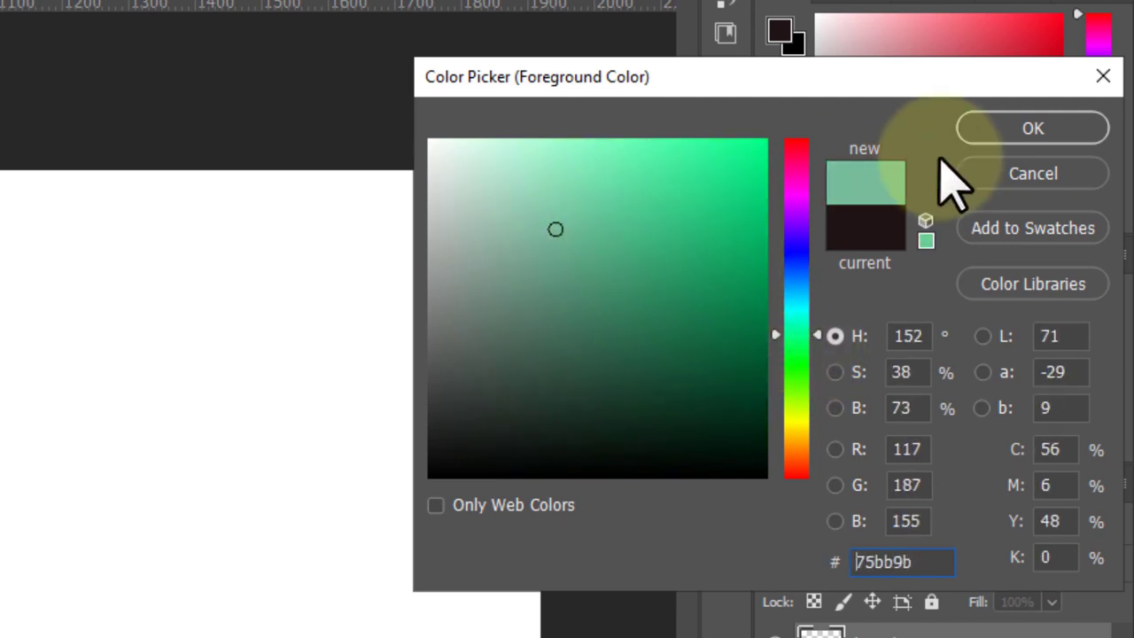
click(994, 135)
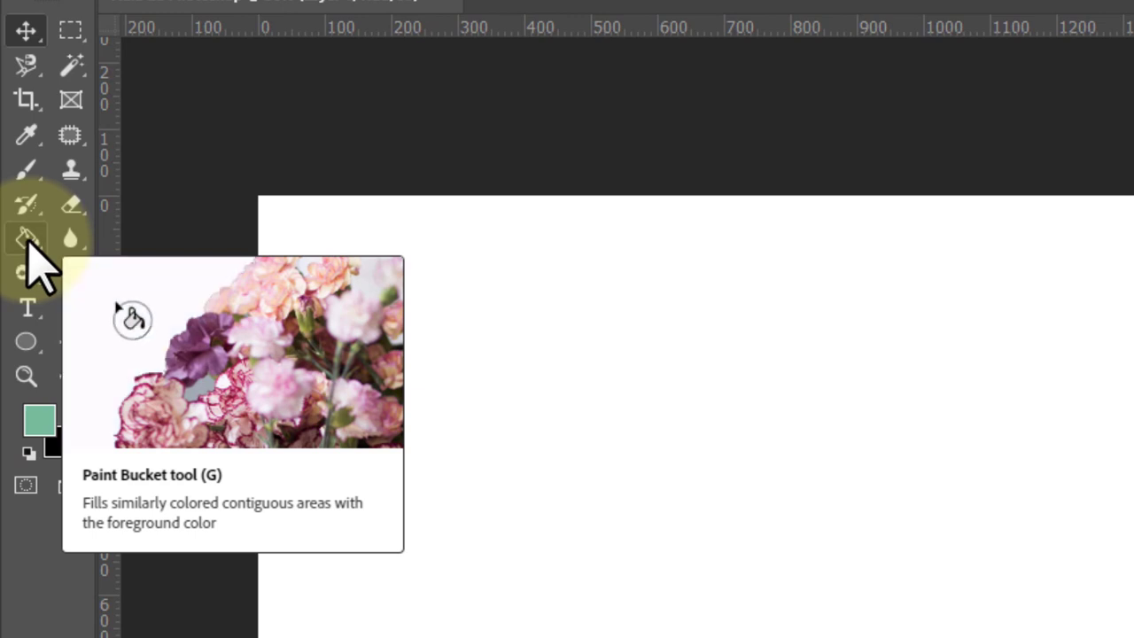
Step: Fill the new layer with the green foreground color using the Paint Bucket tool
click(28, 240)
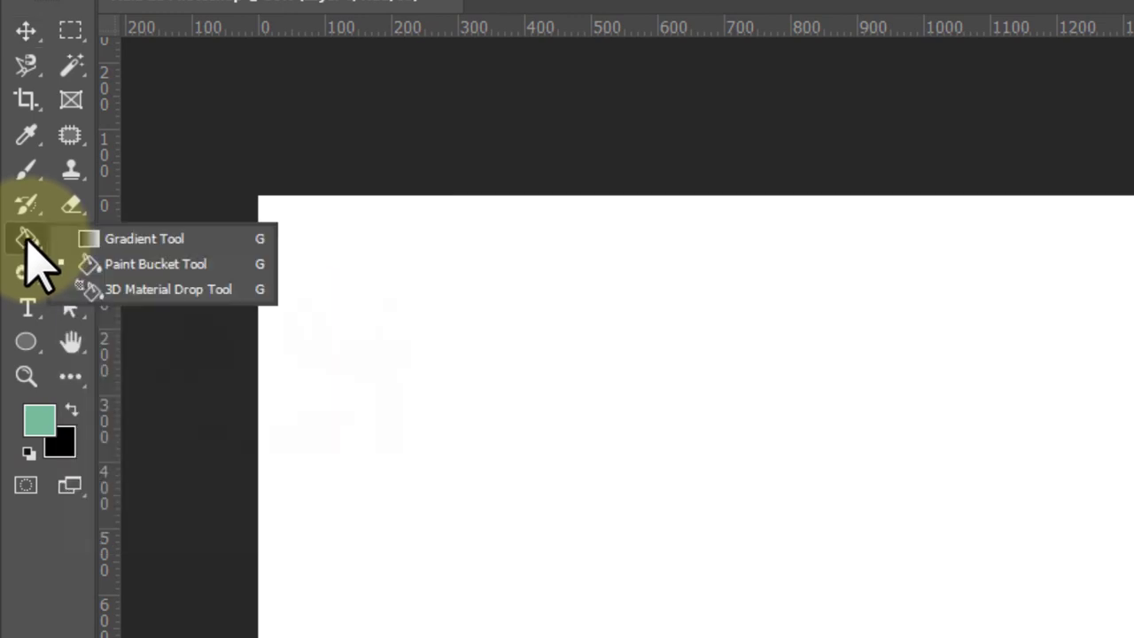
click(34, 239)
click(35, 238)
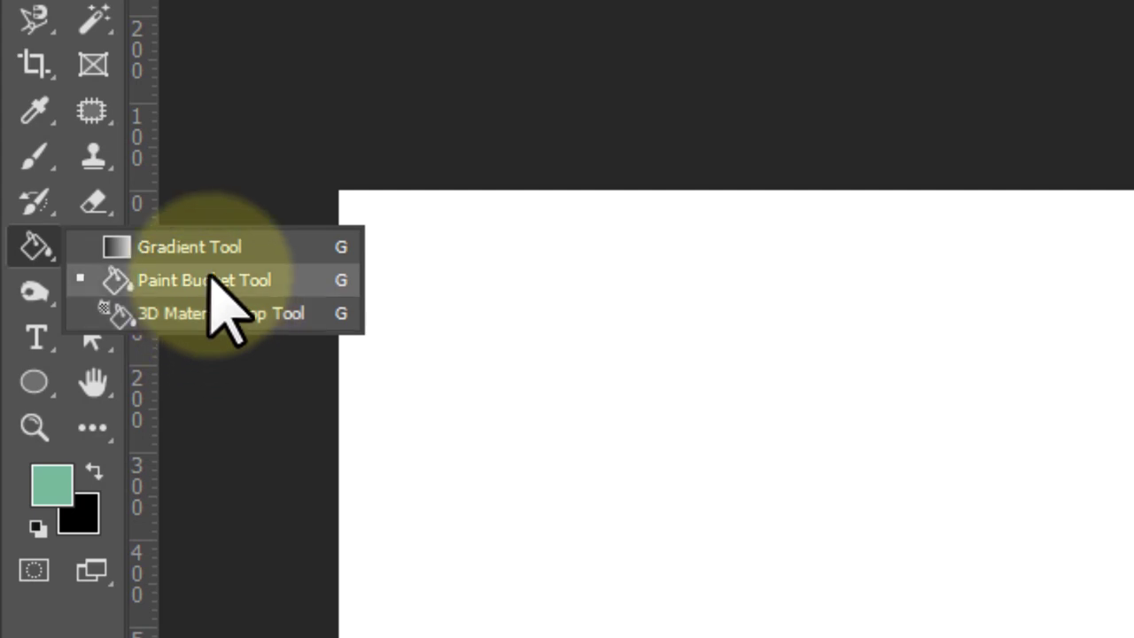
click(213, 280)
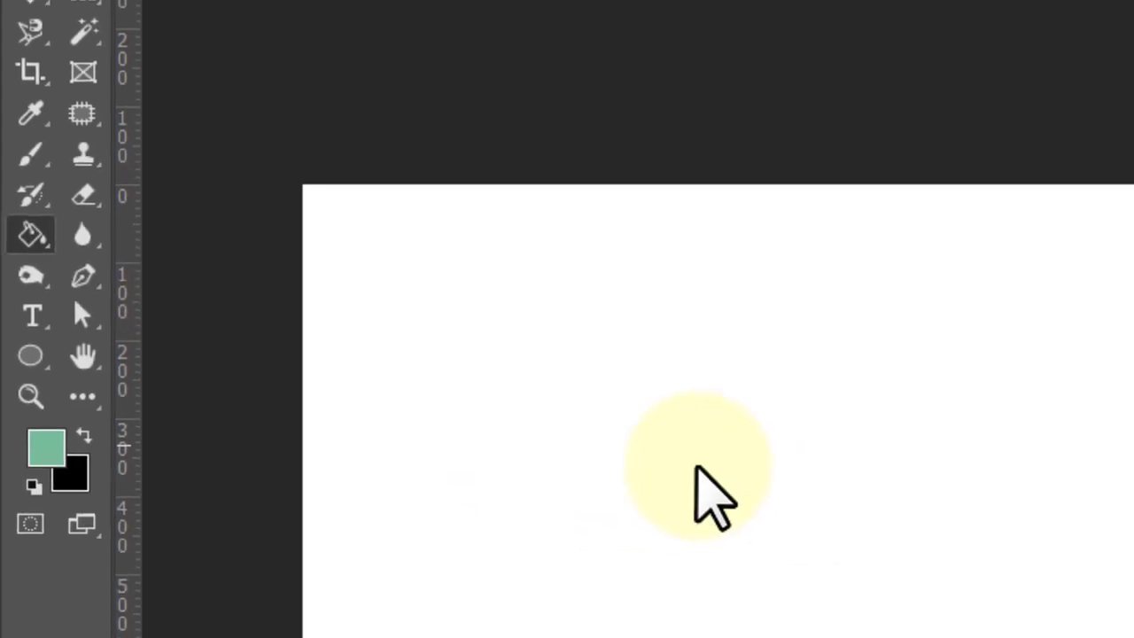
click(788, 518)
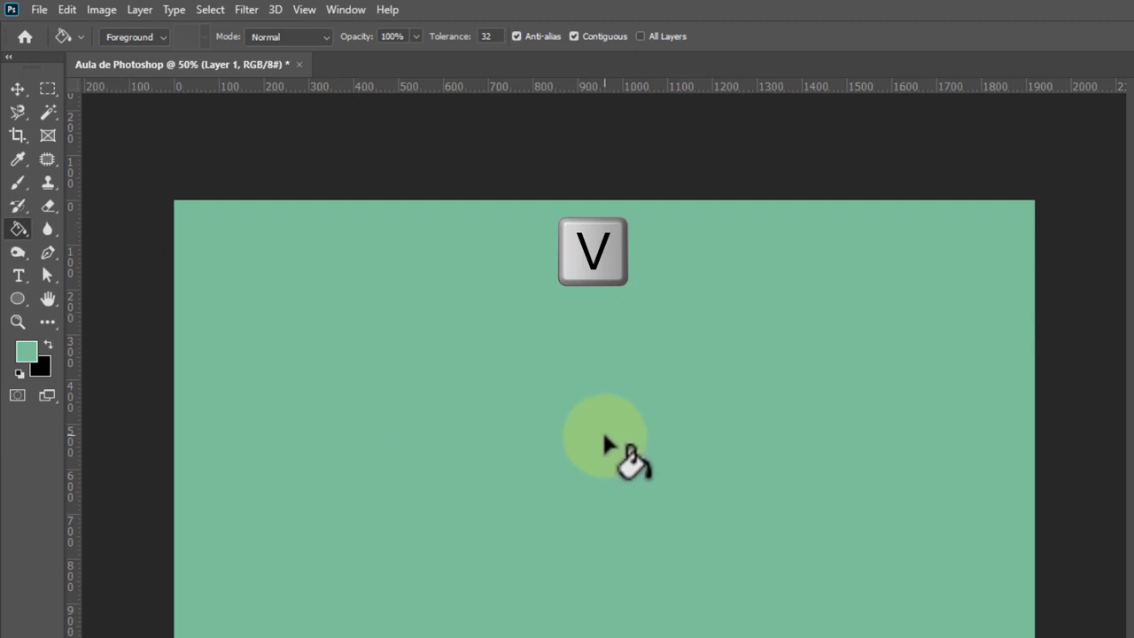
Step: Move the green layer away and back over the canvas with the Move tool, leaving only a thin white strip along the bottom edge
key(v)
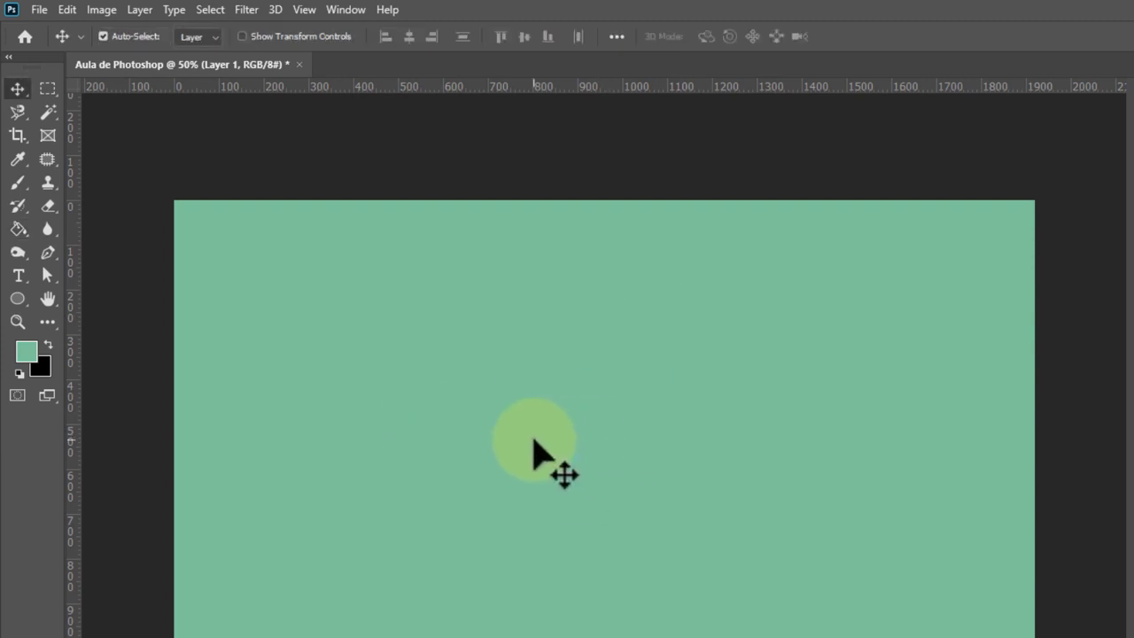
drag(534, 438, 701, 468)
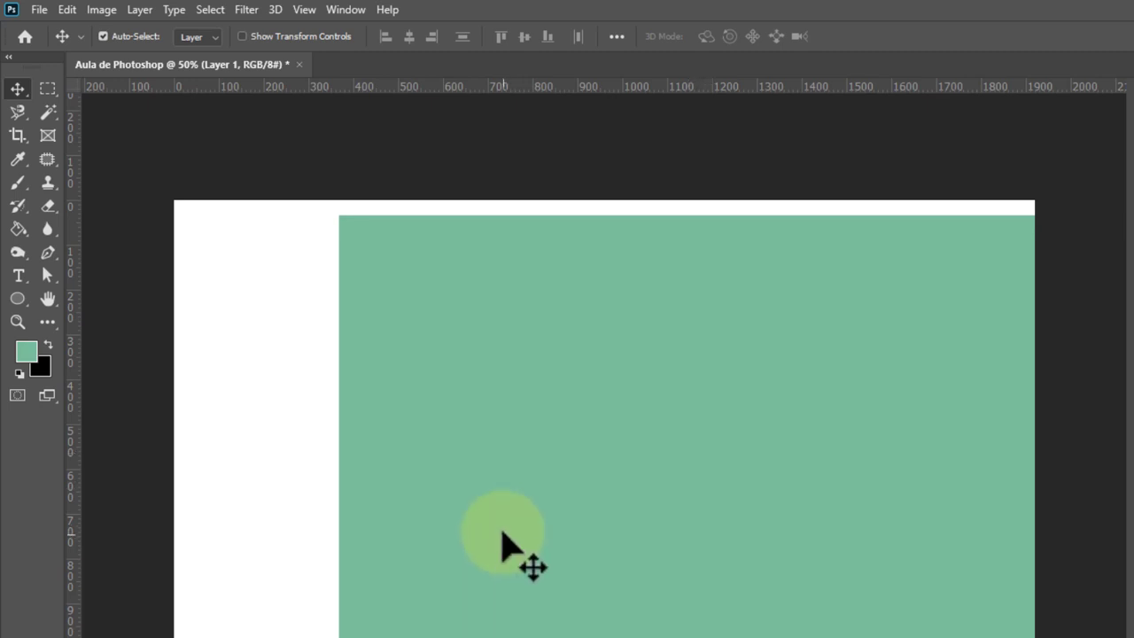
drag(502, 532, 468, 542)
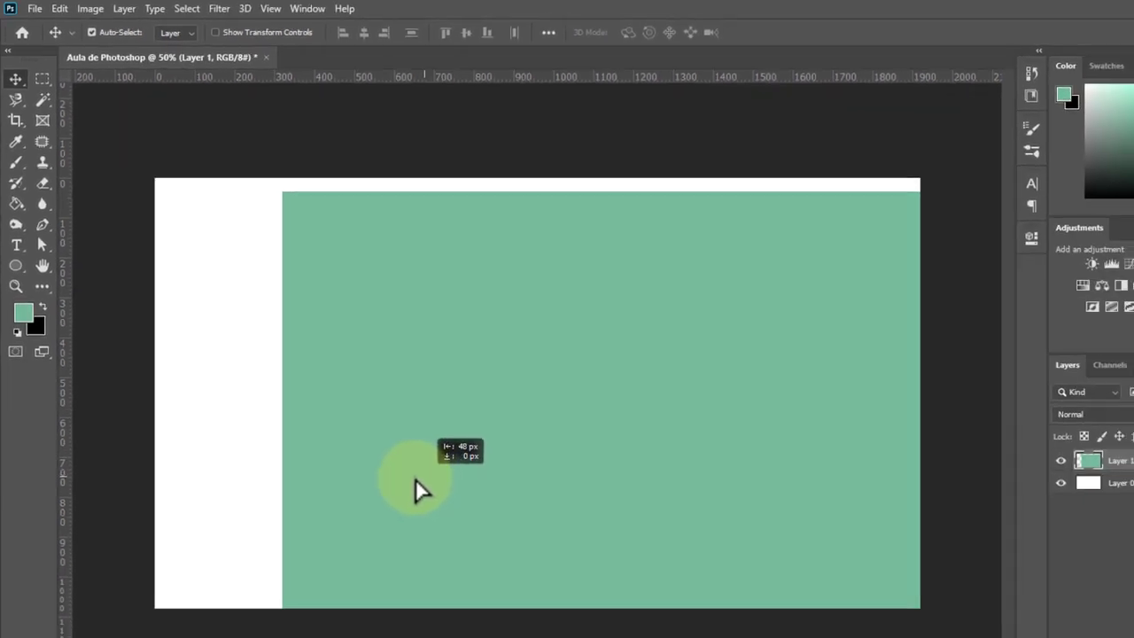
drag(416, 479, 352, 471)
drag(467, 424, 419, 416)
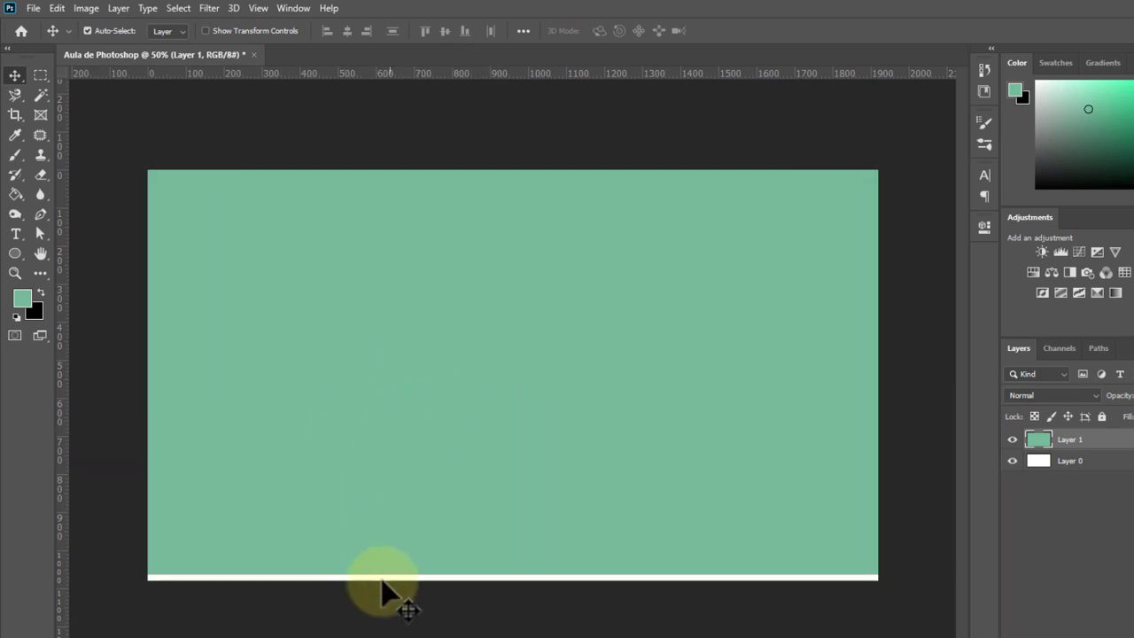
Step: Move the green layer down so it covers the white strip, and add a new empty layer above it
drag(420, 350, 421, 357)
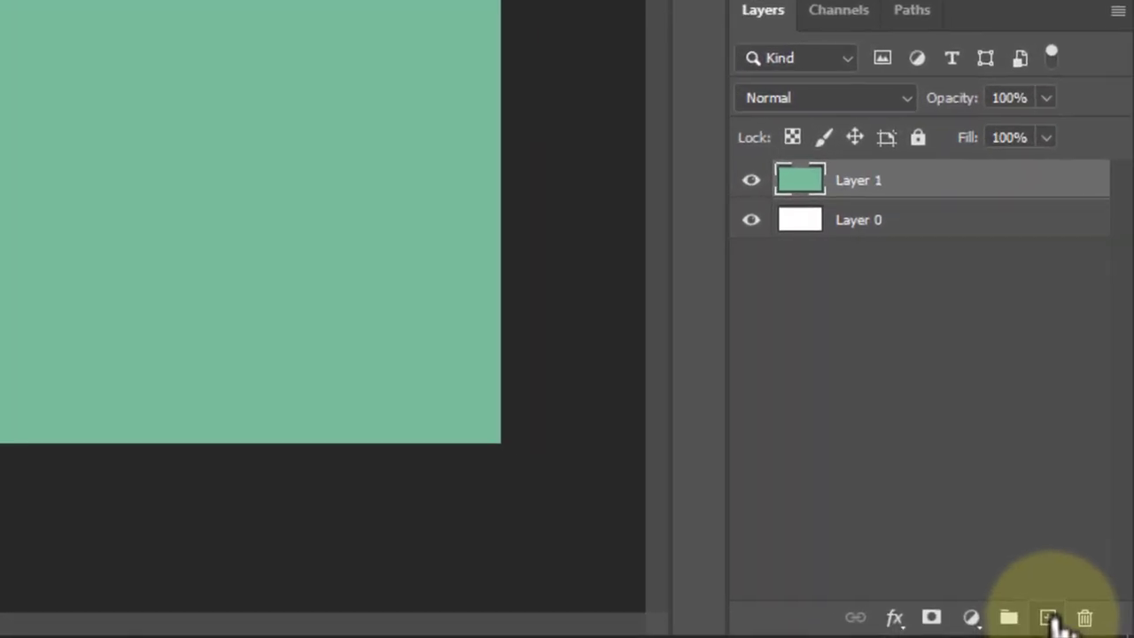
click(1050, 618)
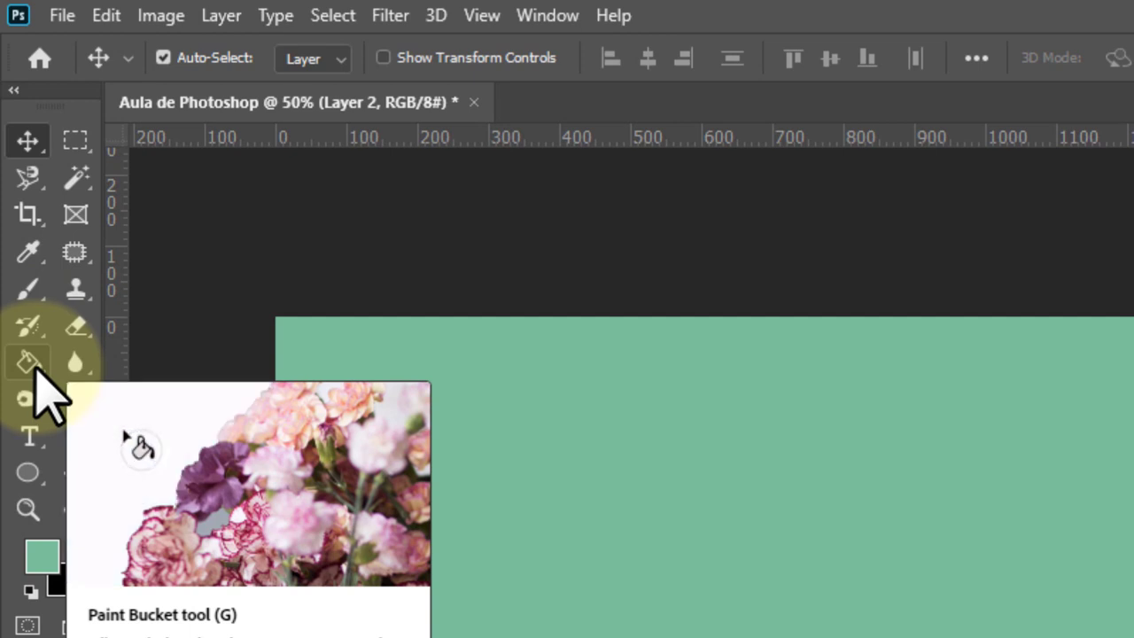
Step: Activate the Gradient tool and set the background color to a medium blue with a hue of 215°
click(36, 371)
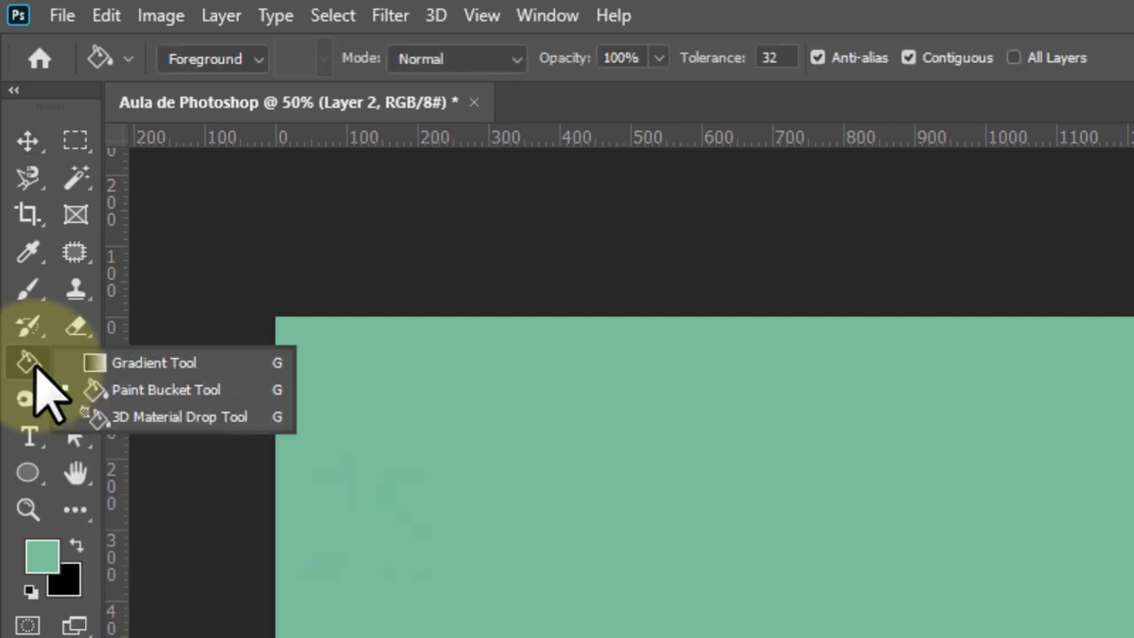
click(146, 362)
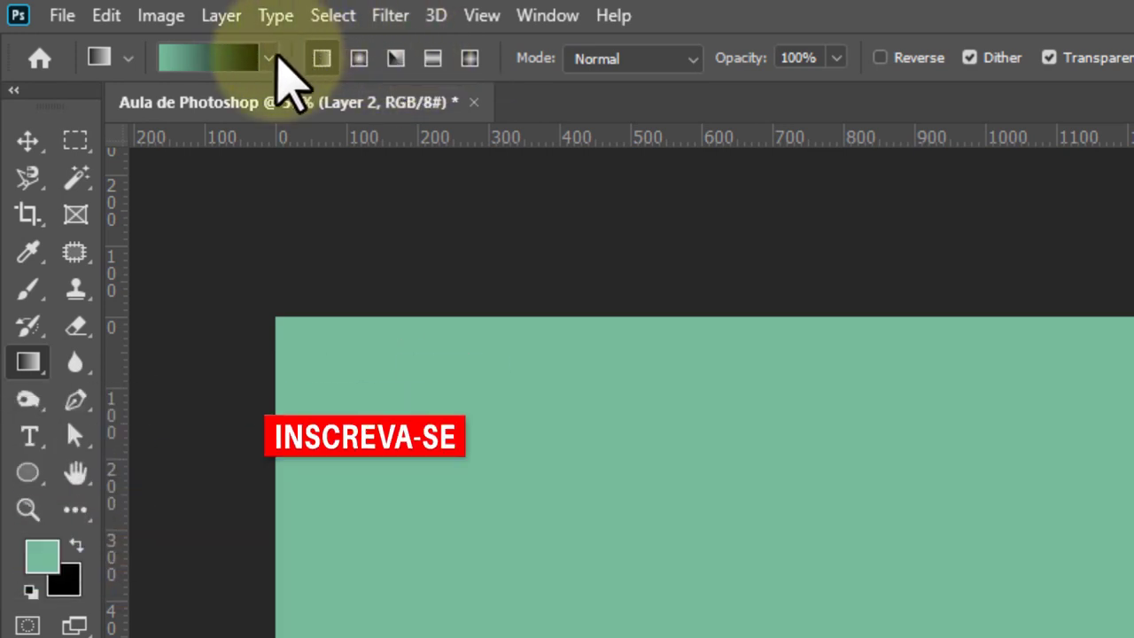
click(269, 59)
click(269, 59)
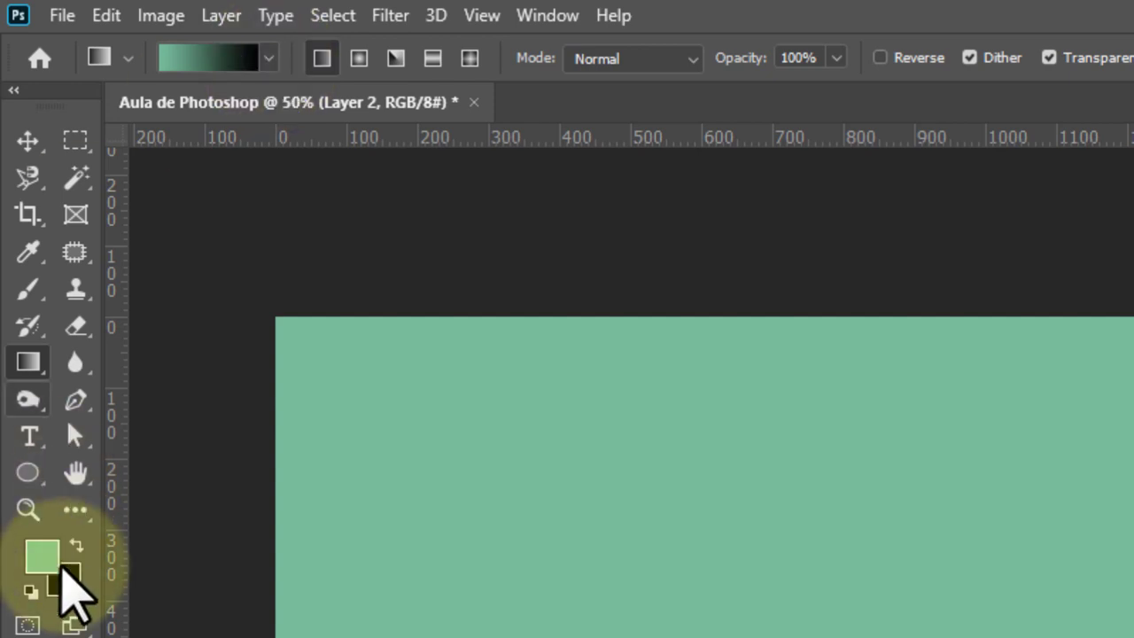
click(71, 588)
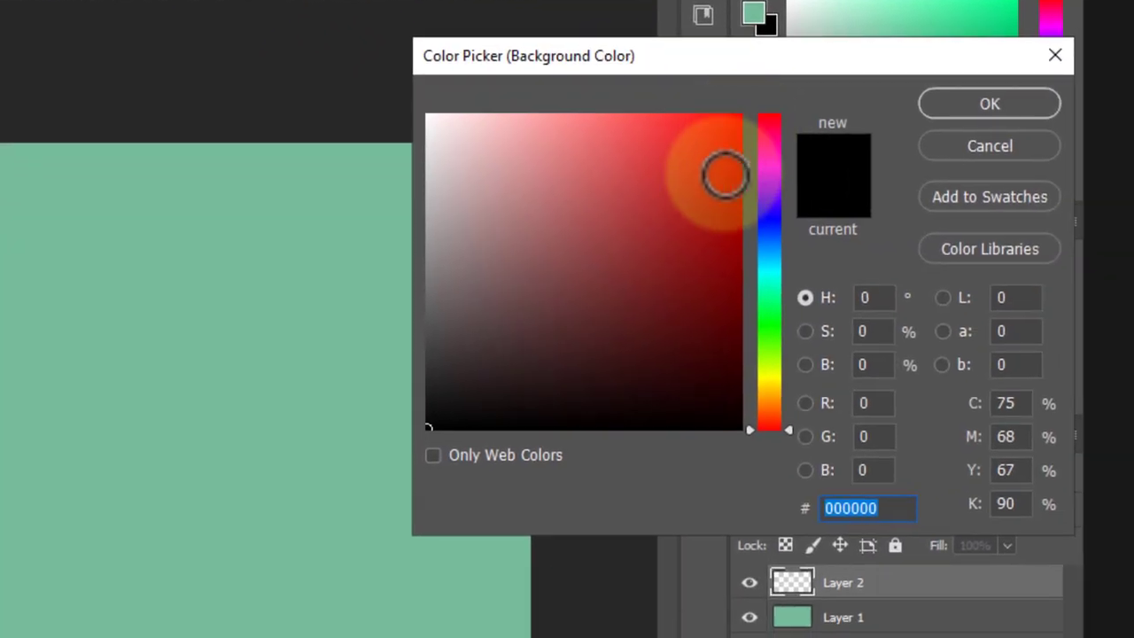
click(1030, 316)
click(990, 307)
drag(762, 308, 788, 241)
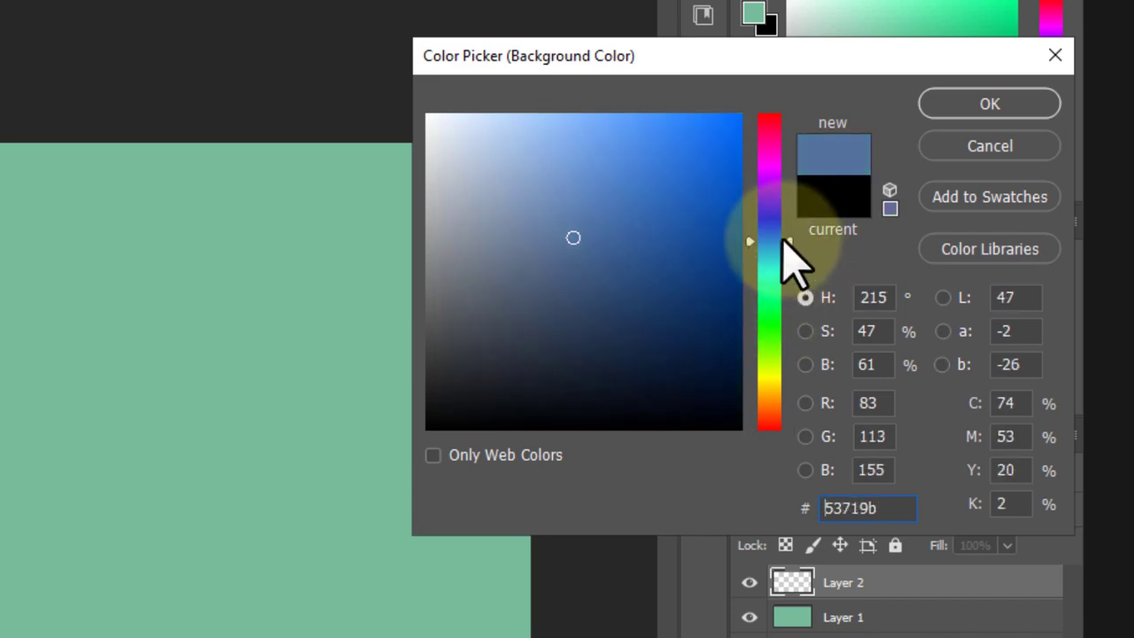
drag(573, 237, 597, 198)
click(926, 106)
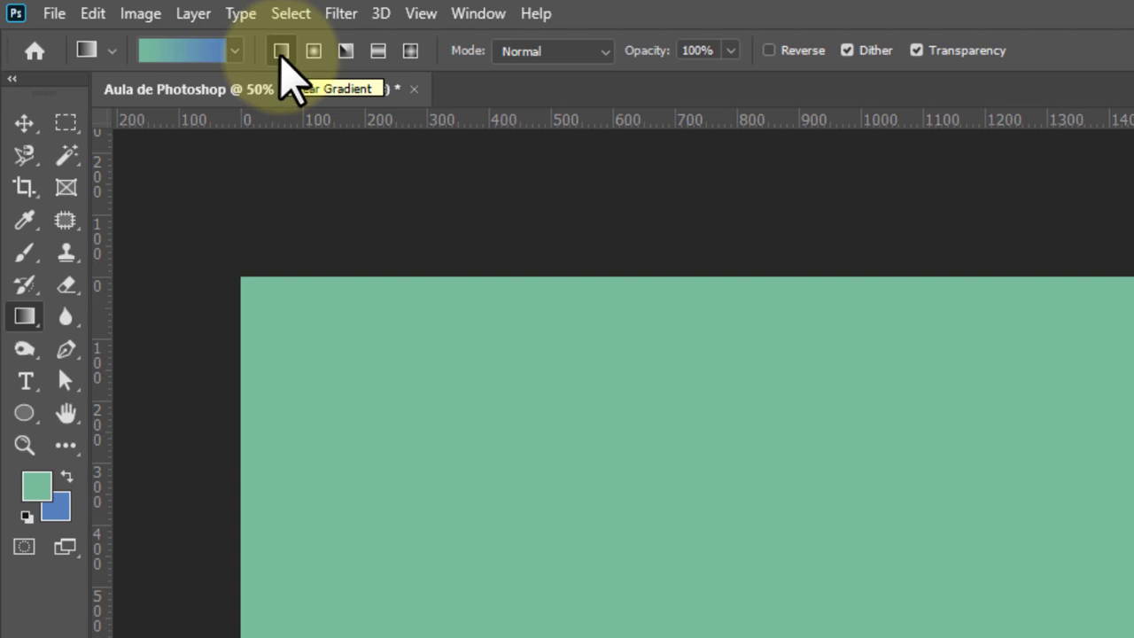
Step: Draw a linear green-to-blue gradient on the new layer, running from the canvas's lower left up toward its upper right
drag(370, 637, 895, 487)
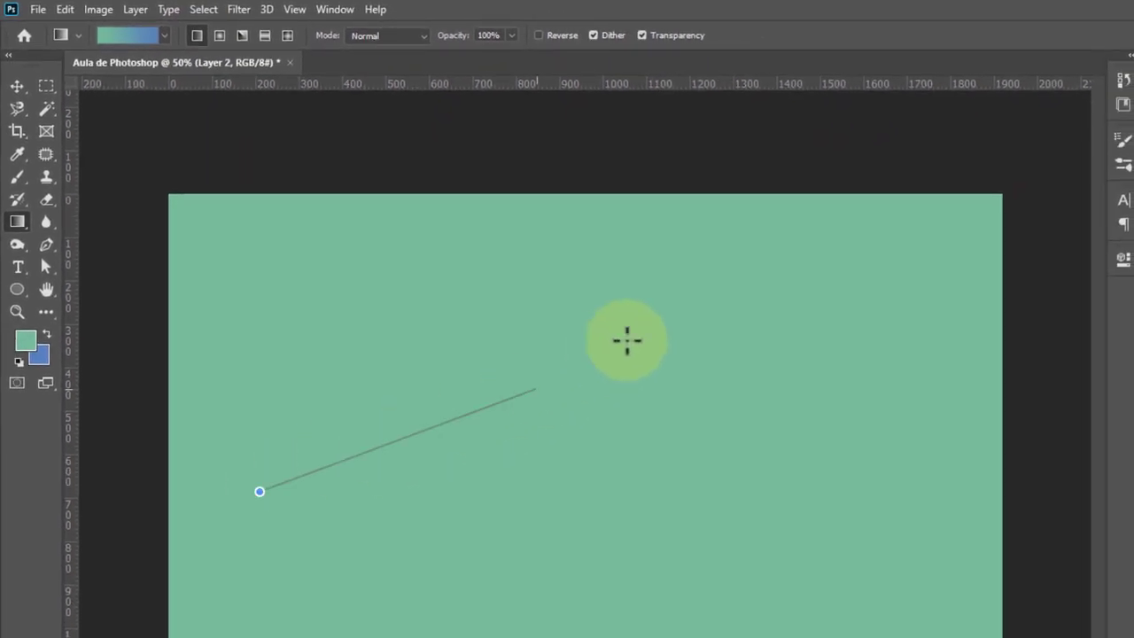
drag(627, 340, 846, 273)
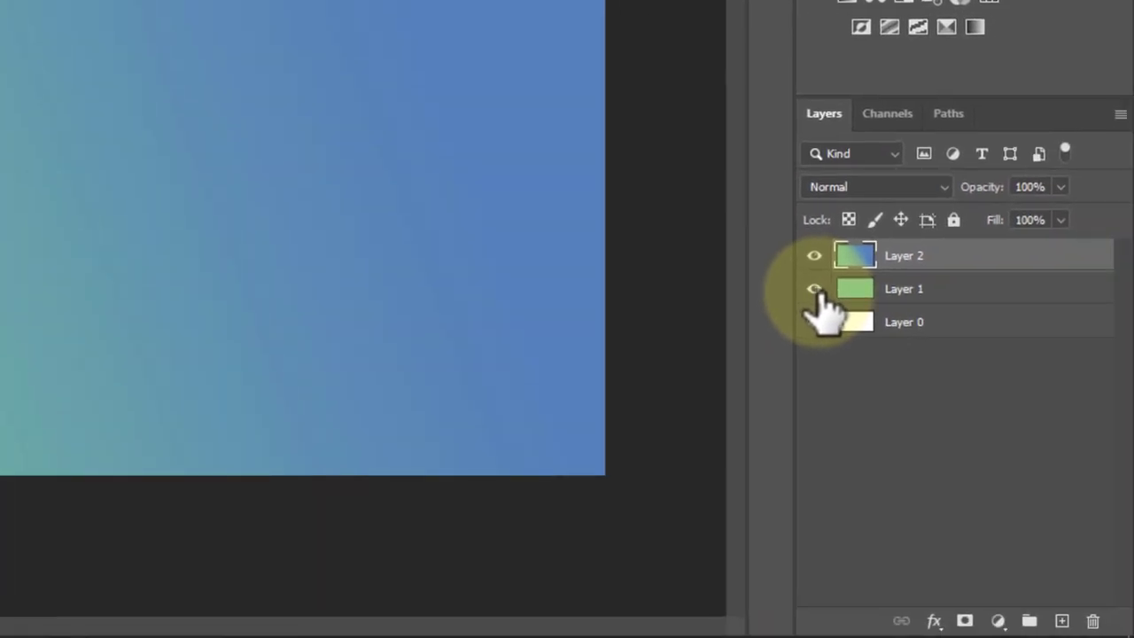
Step: Hide the solid green and white layers beneath the gradient layer
click(814, 290)
click(814, 290)
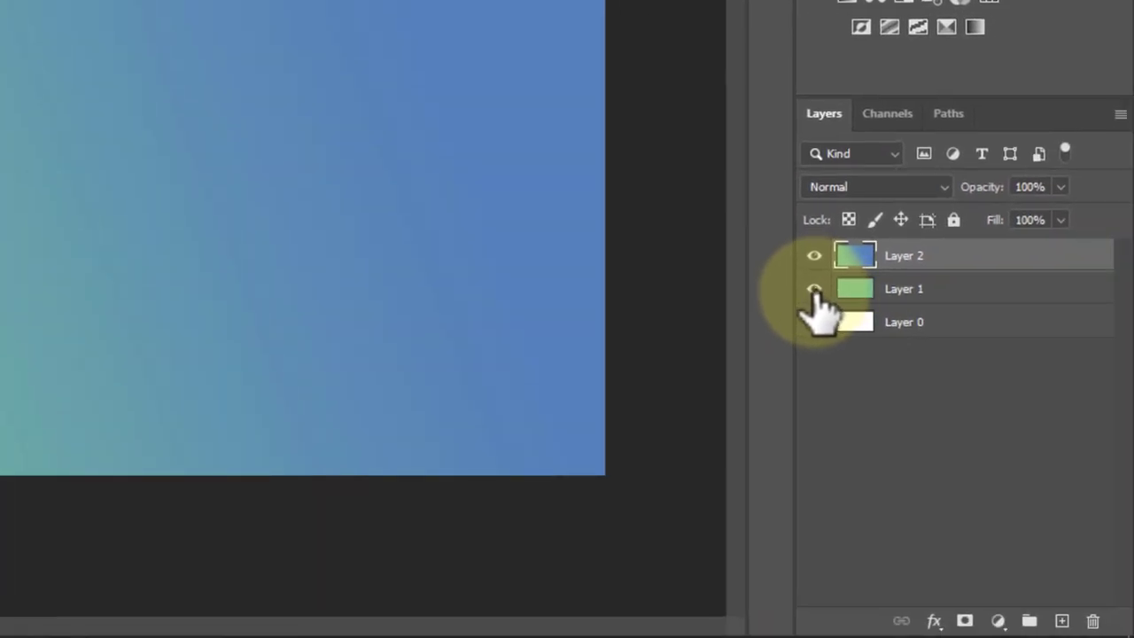
click(814, 289)
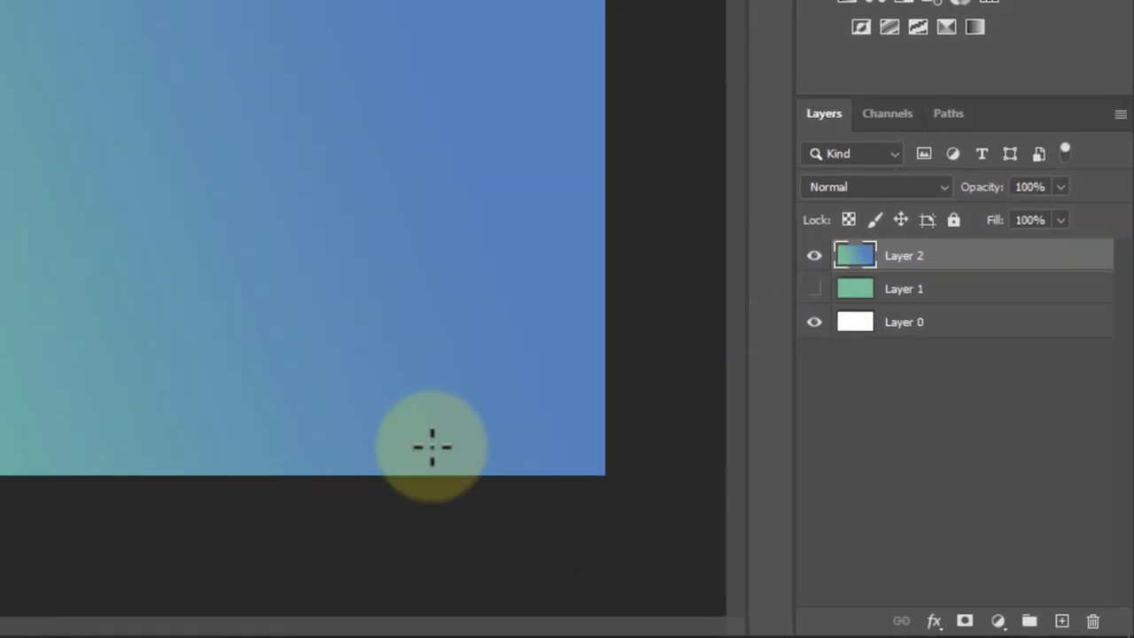
drag(432, 446, 220, 360)
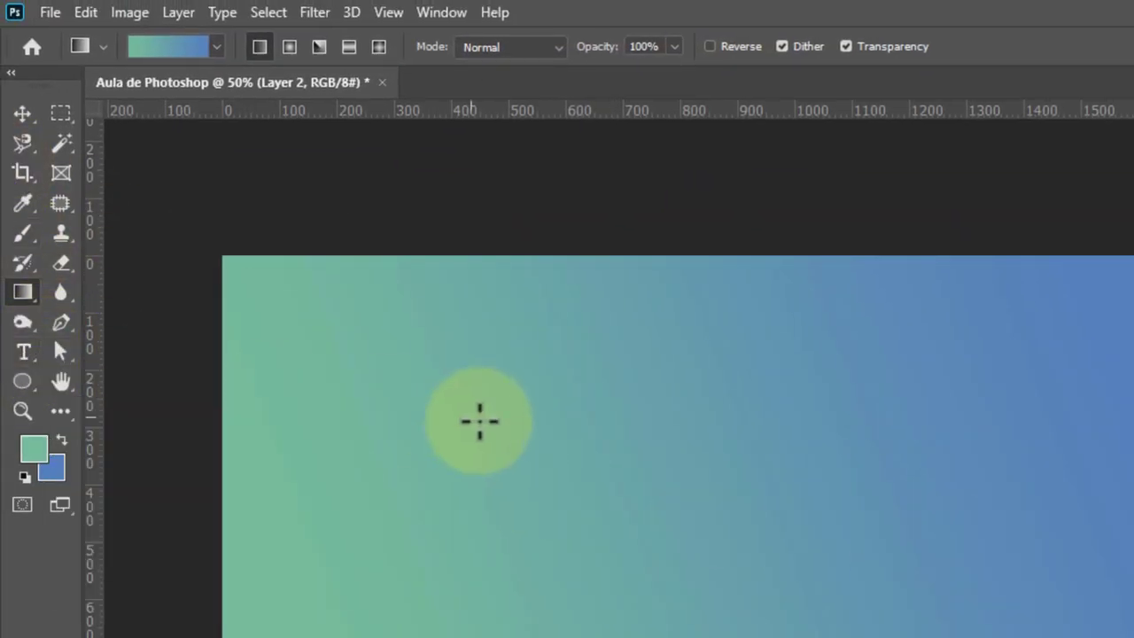
Step: Create a paragraph text box about 900 px wide on the canvas with the Type tool, keeping its placeholder text
key(t)
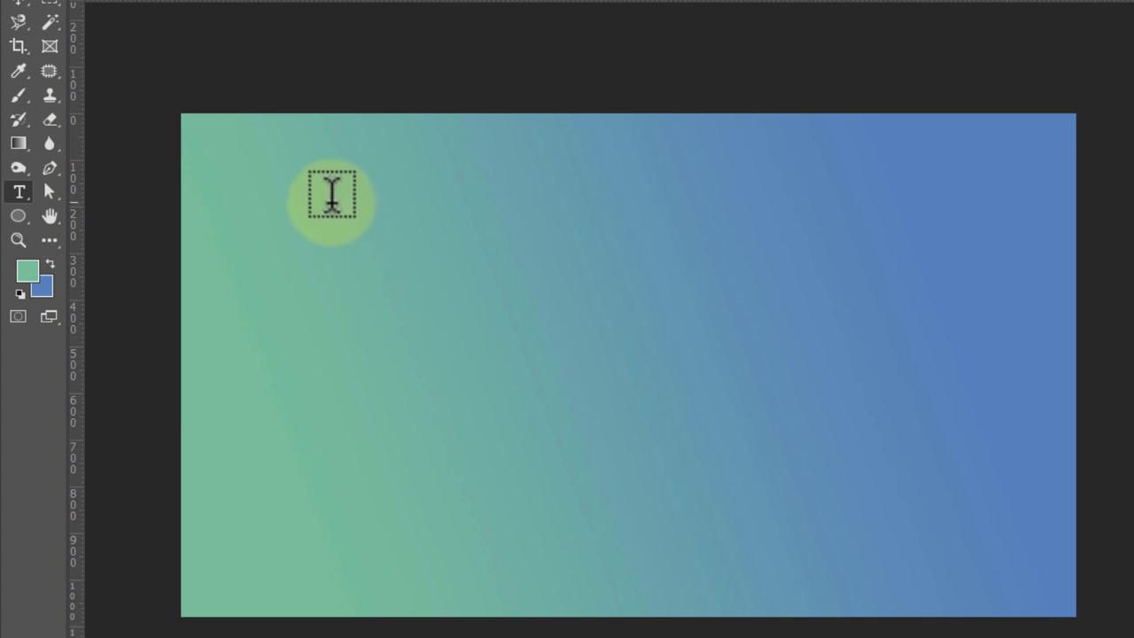
drag(332, 197, 754, 417)
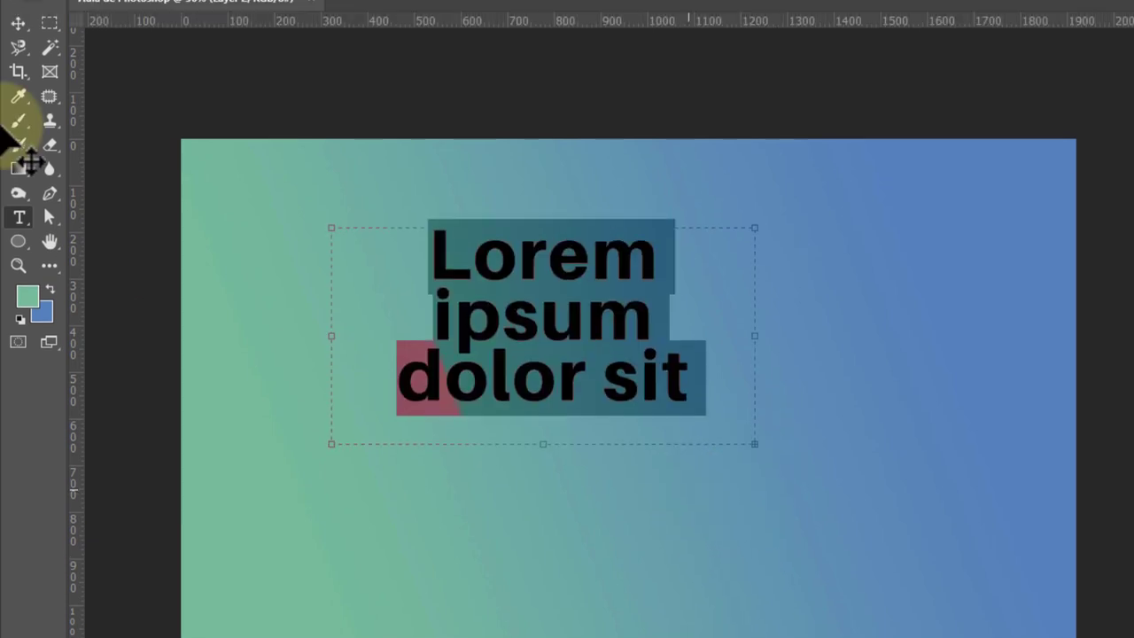
click(697, 410)
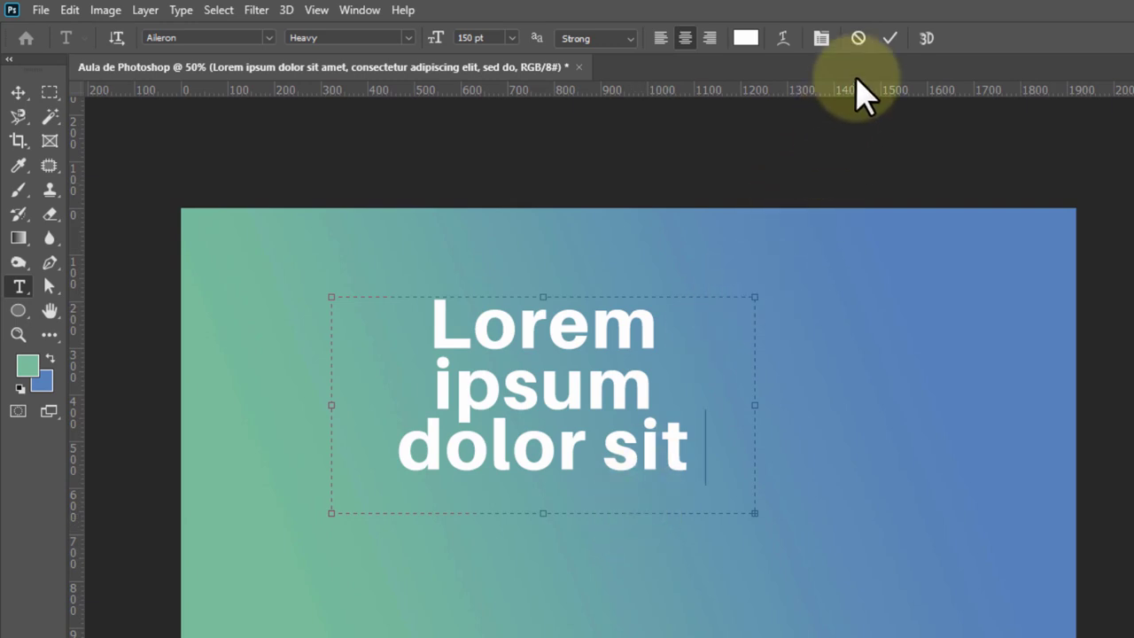
click(891, 38)
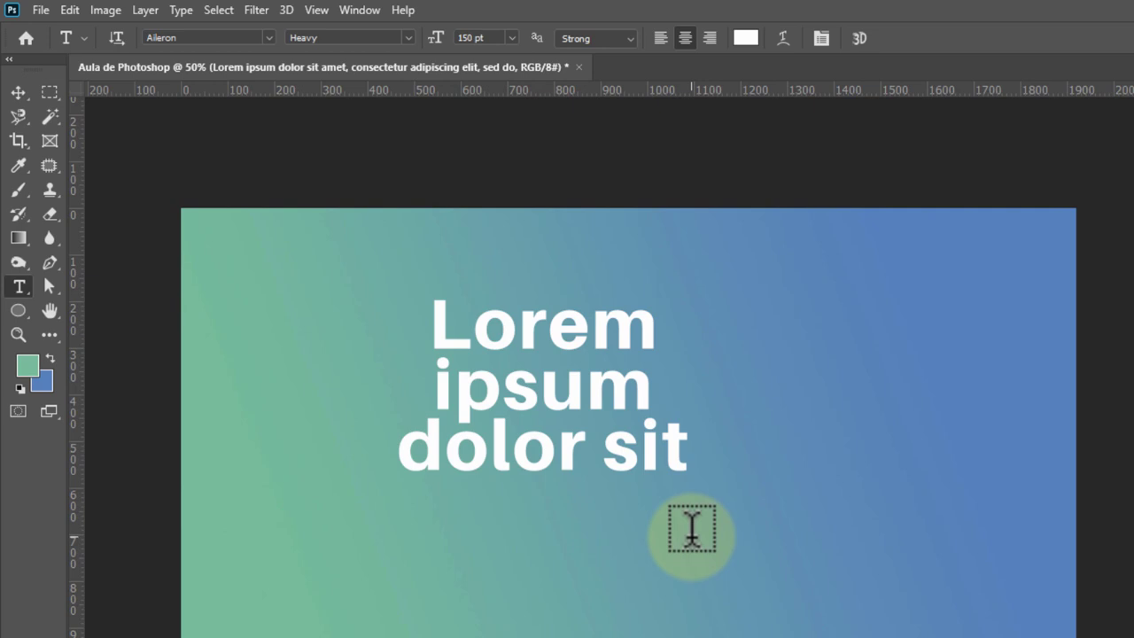
Step: Add a separate "Lorem Ipsum" text line below the paragraph text and move it down near the canvas's bottom edge
click(692, 530)
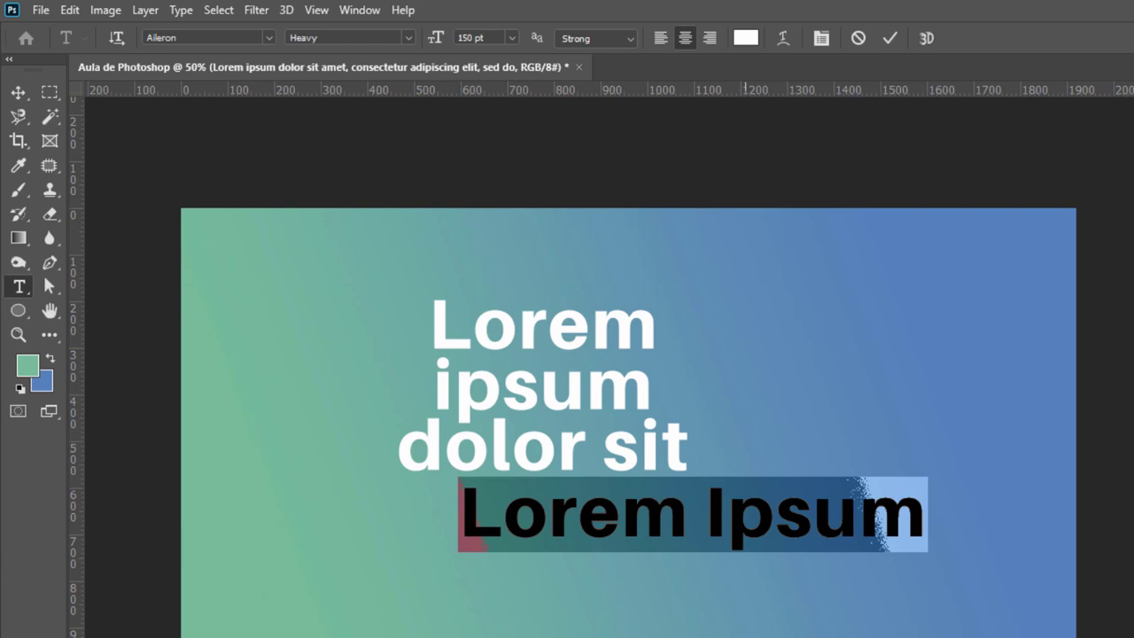
click(19, 93)
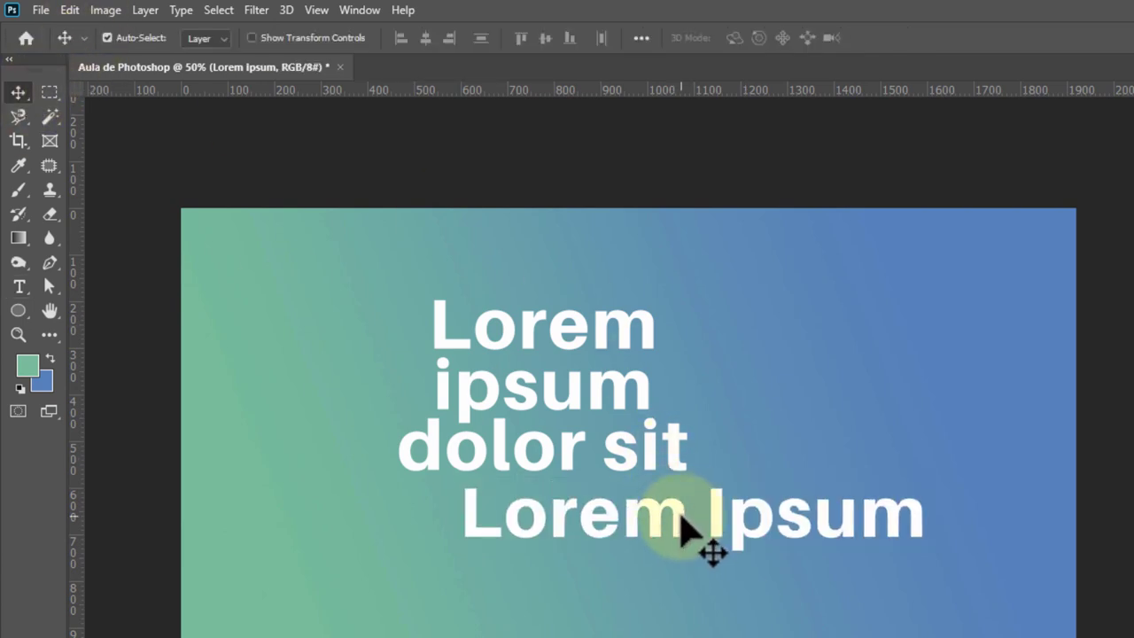
drag(681, 513, 685, 605)
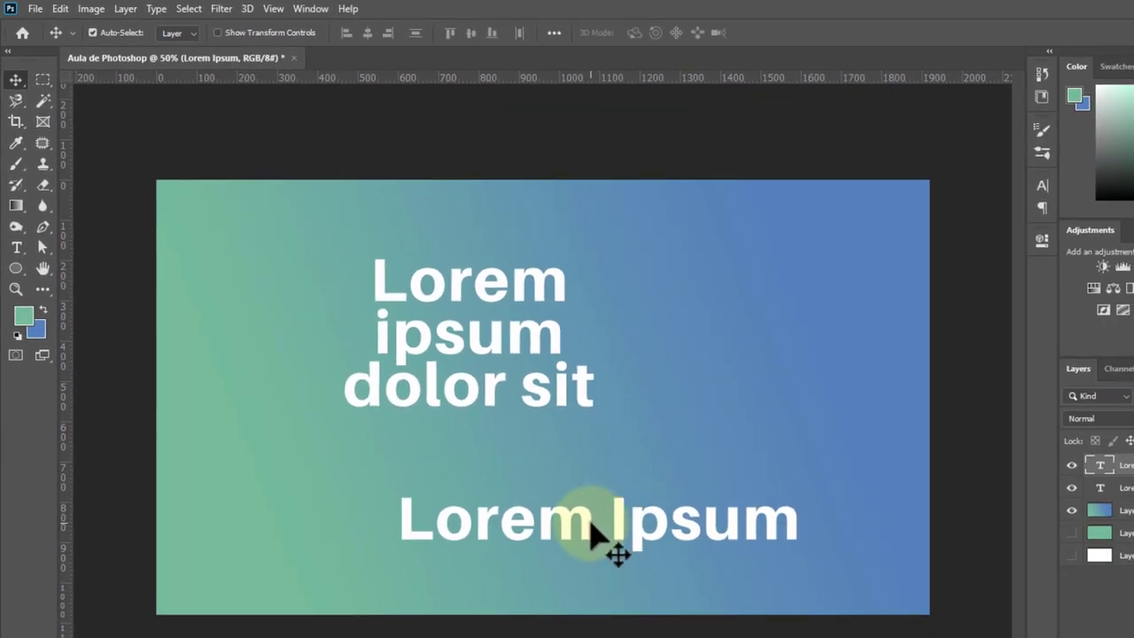
Step: Delete the single-line "Lorem Ipsum" text layer and return to the Type tool
click(17, 247)
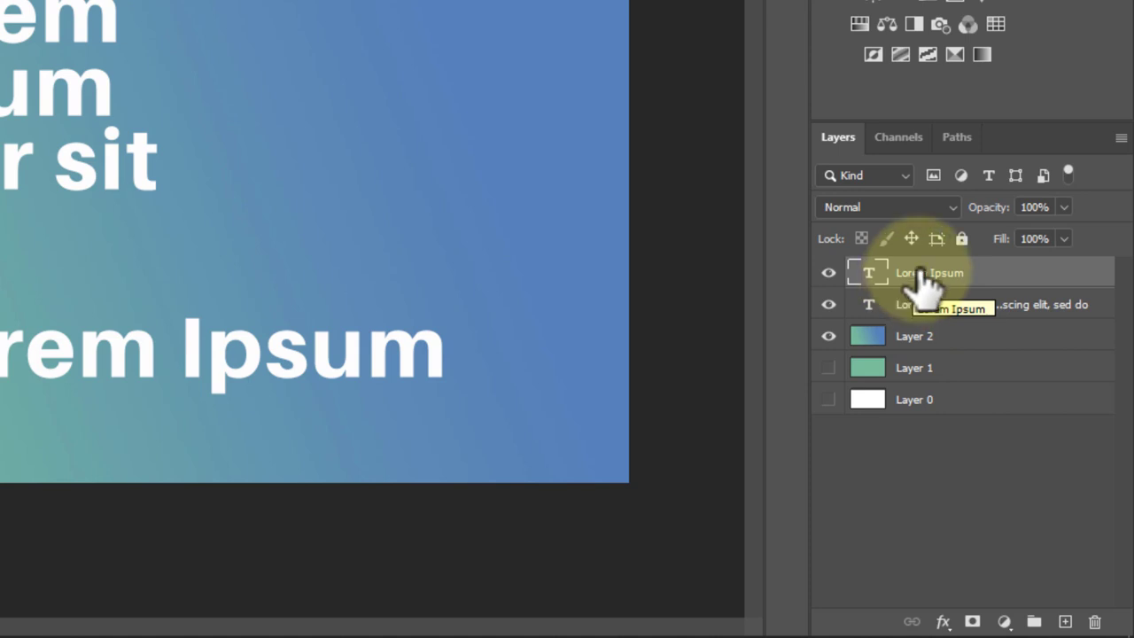
drag(921, 281, 1096, 619)
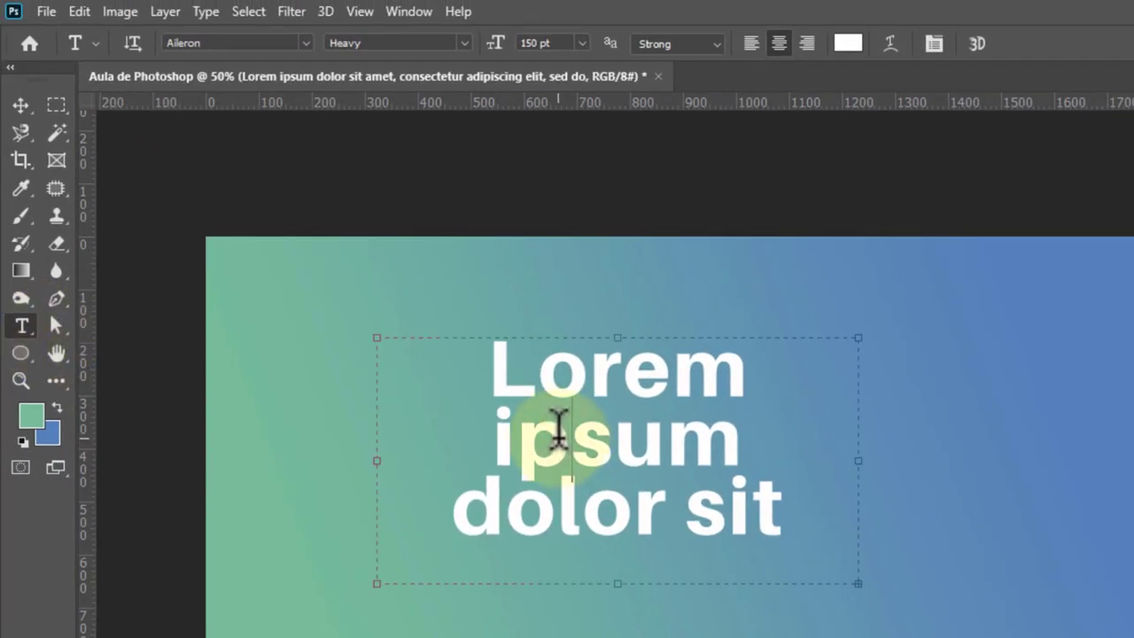
Step: Replace the placeholder text in the paragraph box with "Aula de Photoshop"
click(558, 429)
drag(499, 346, 848, 532)
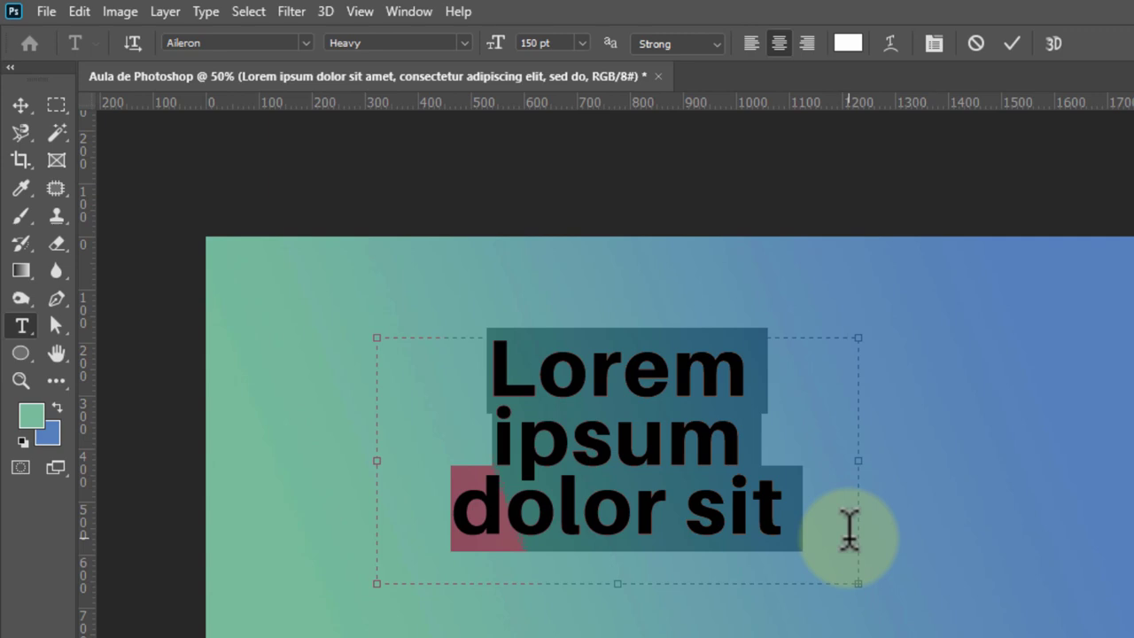
text(Aula de)
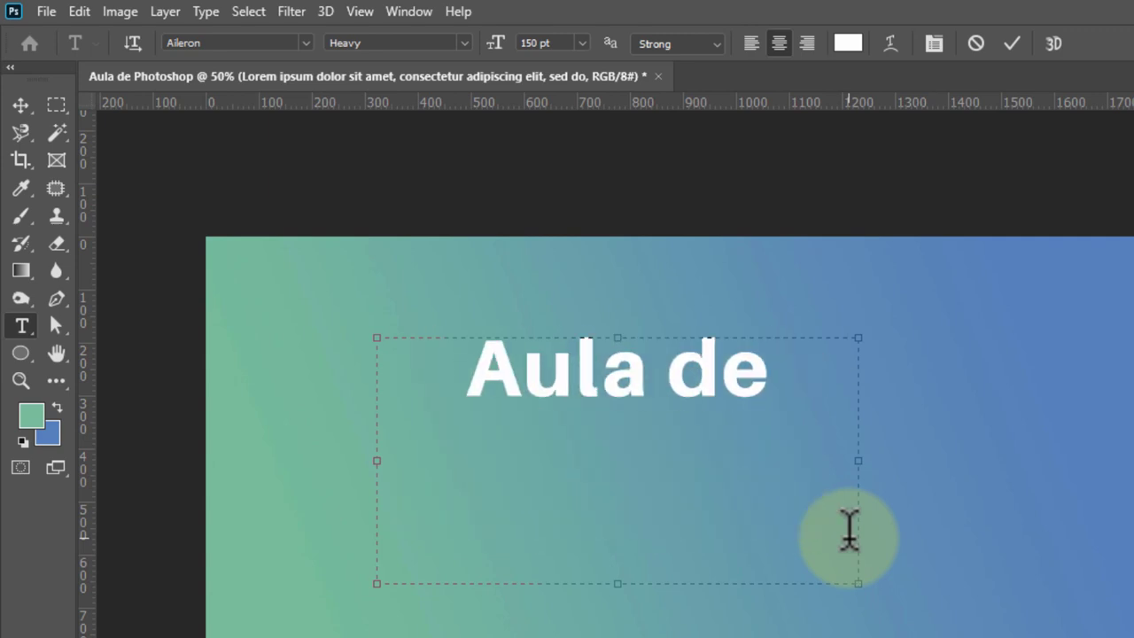
text( Photoshop)
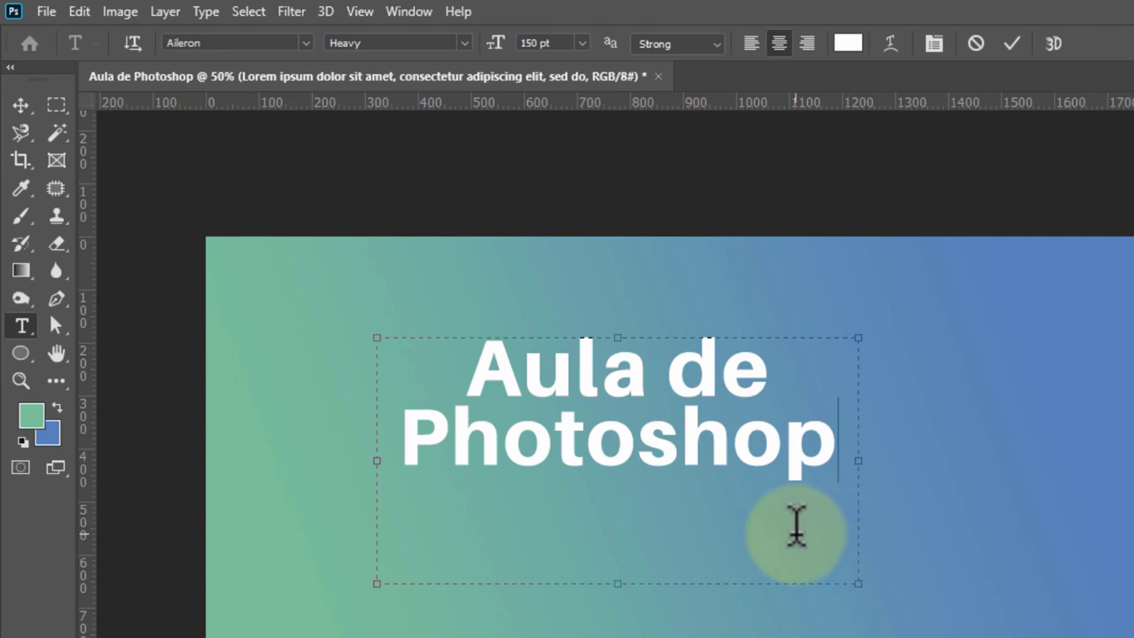
Step: Break the text into three lines, "Aula", "de" and "Photoshop", and widen its text box to about 1170 px
click(680, 363)
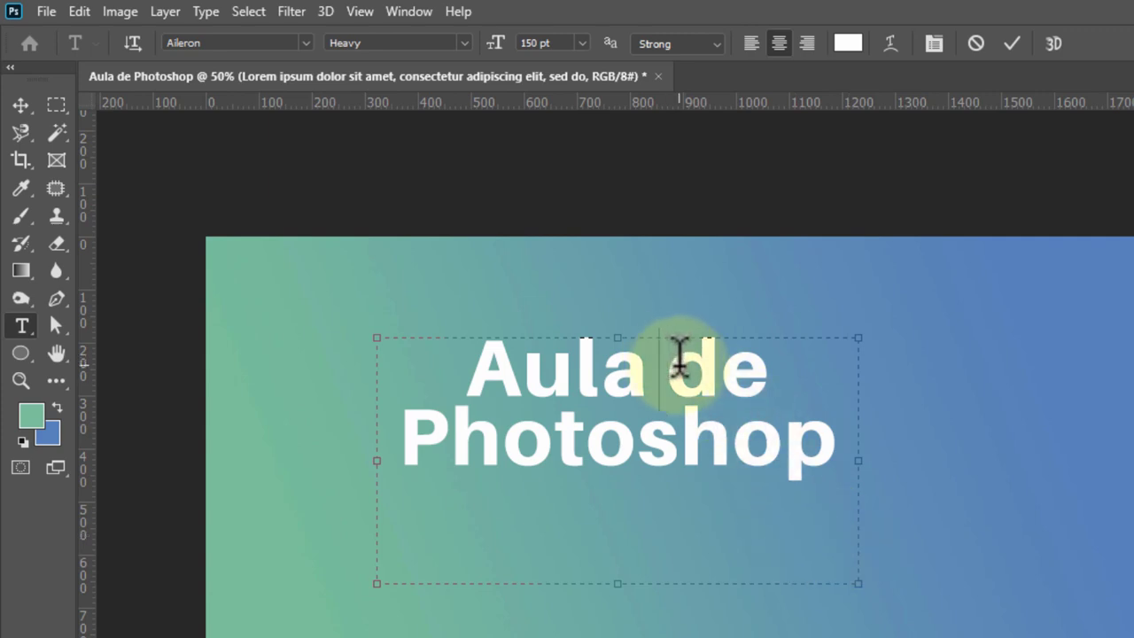
key(Return)
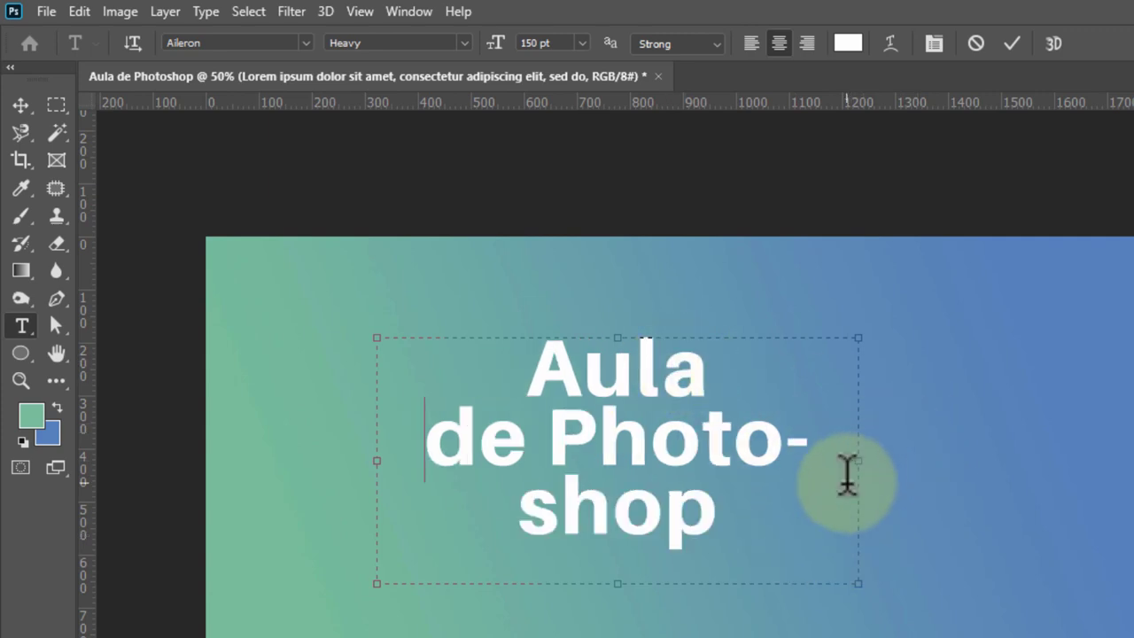
drag(860, 468, 1008, 455)
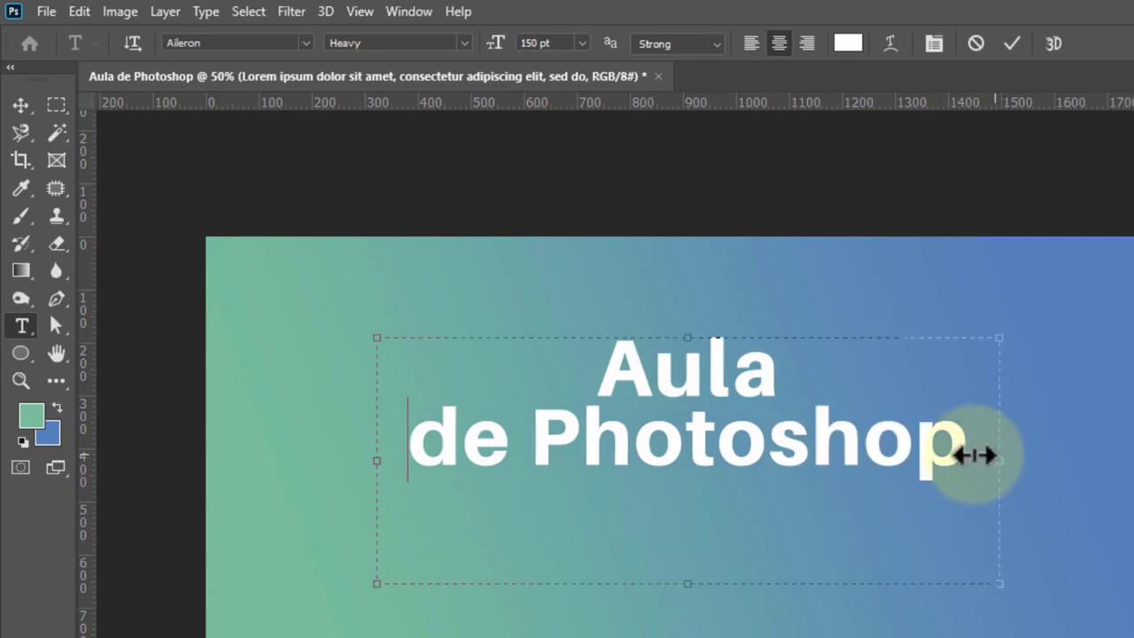
click(537, 436)
key(BackSpace)
key(Return)
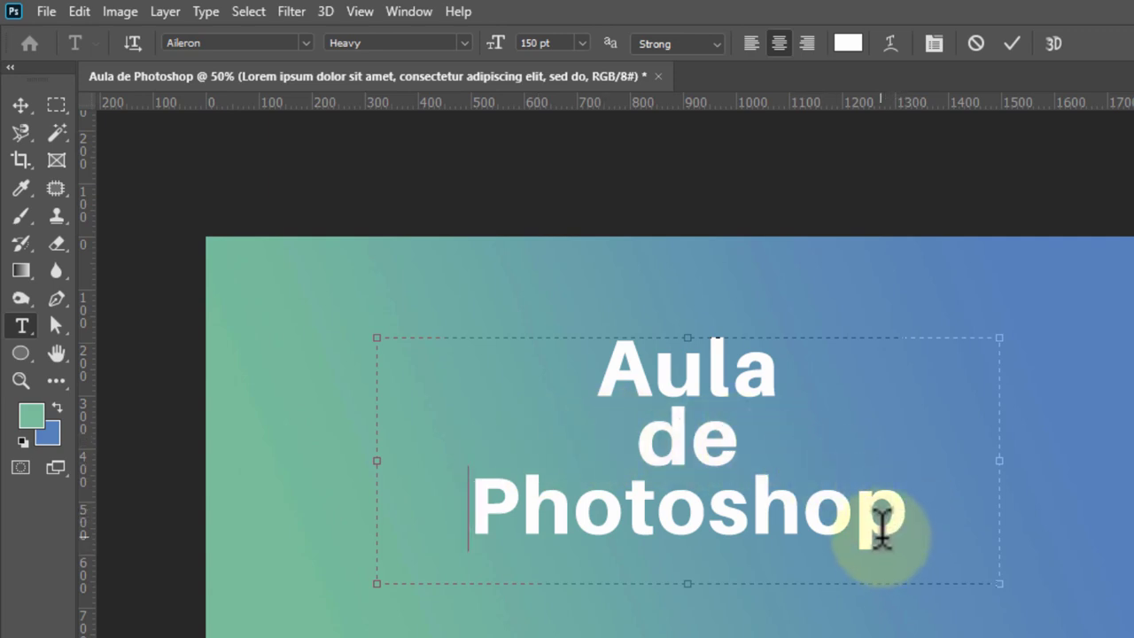
Step: Select all three lines of the text and view the available fonts, keeping Aileron
drag(904, 523, 539, 357)
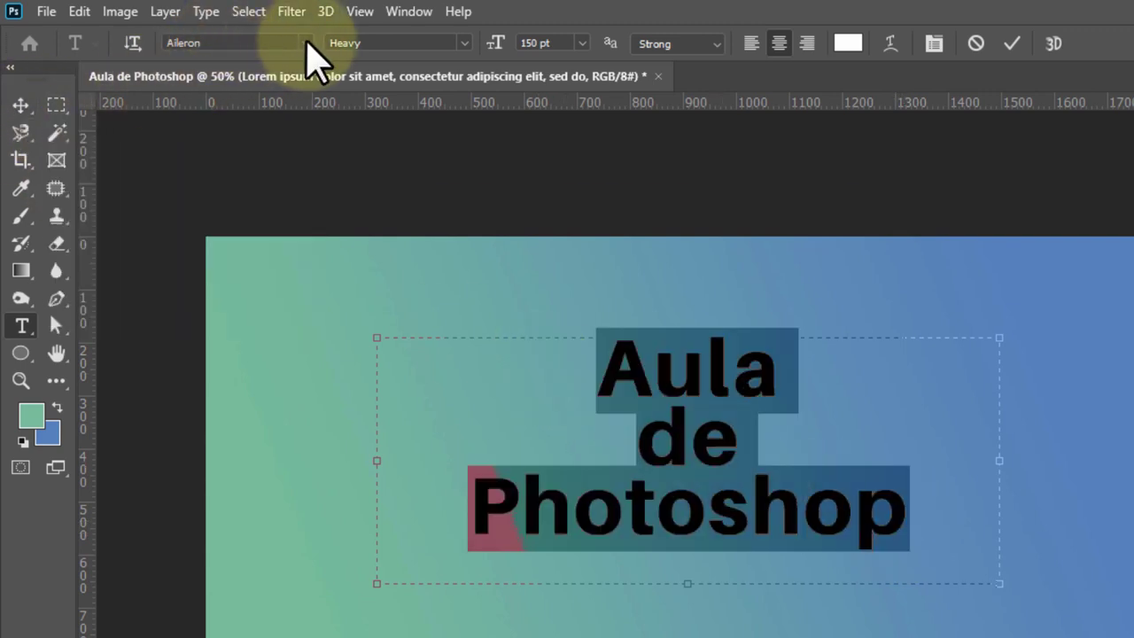
click(306, 43)
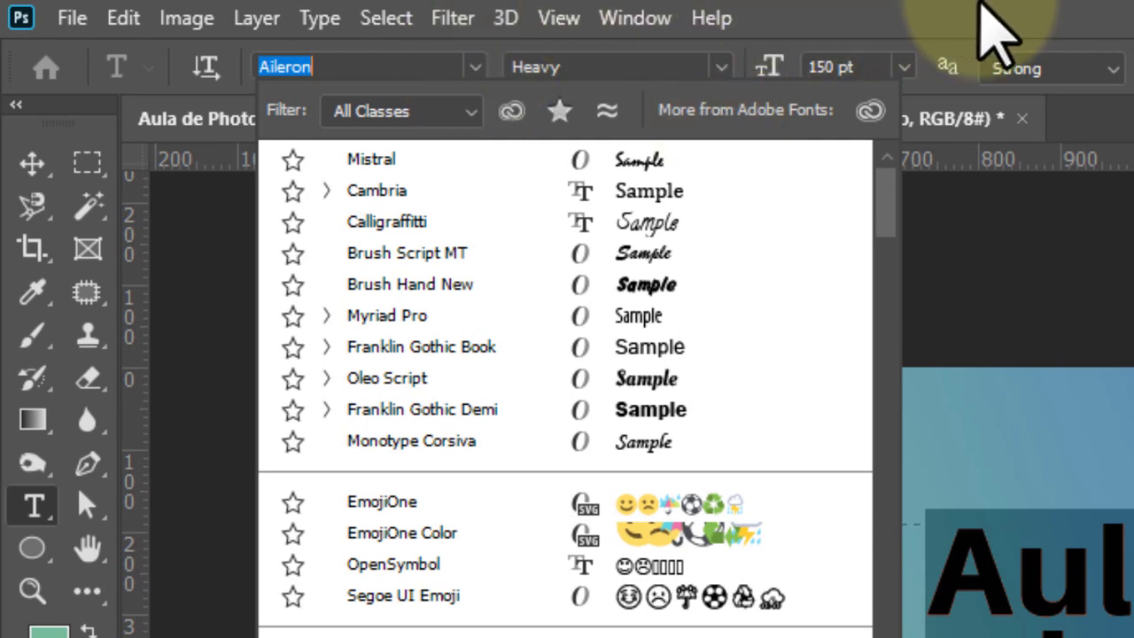
click(982, 3)
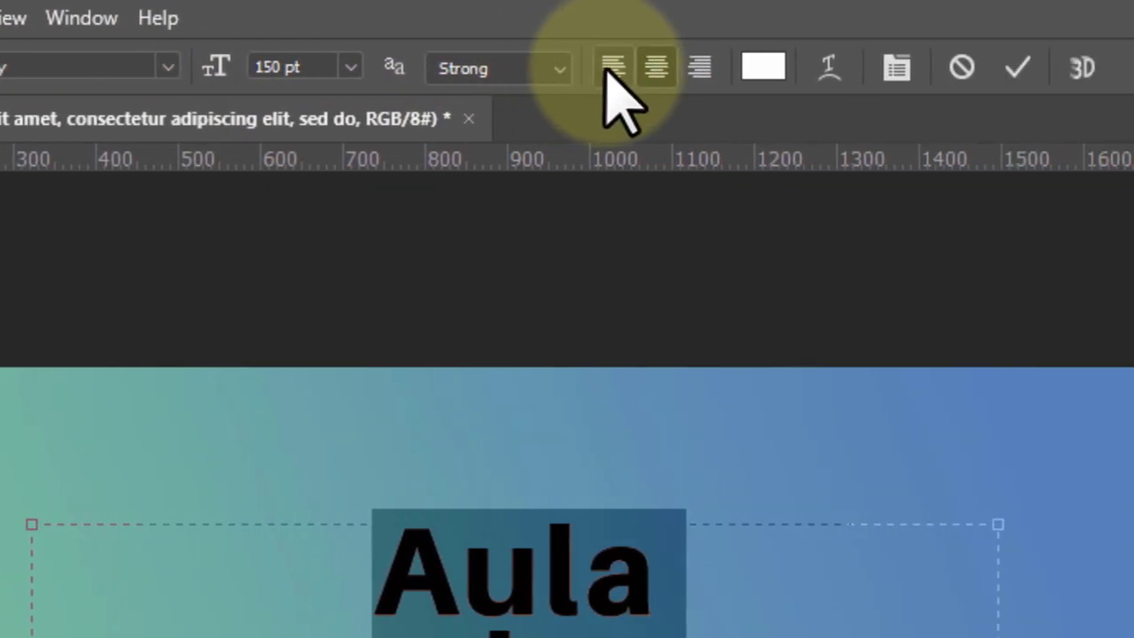
Step: Try left and right alignment on the selected text, and restore center alignment
click(610, 67)
click(656, 68)
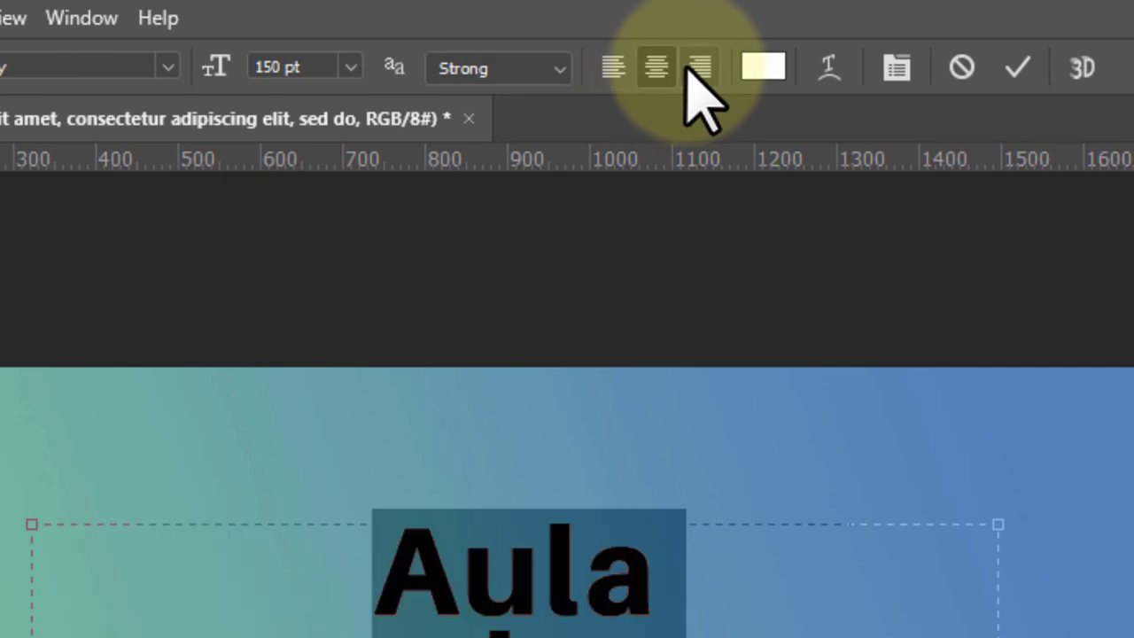
click(693, 67)
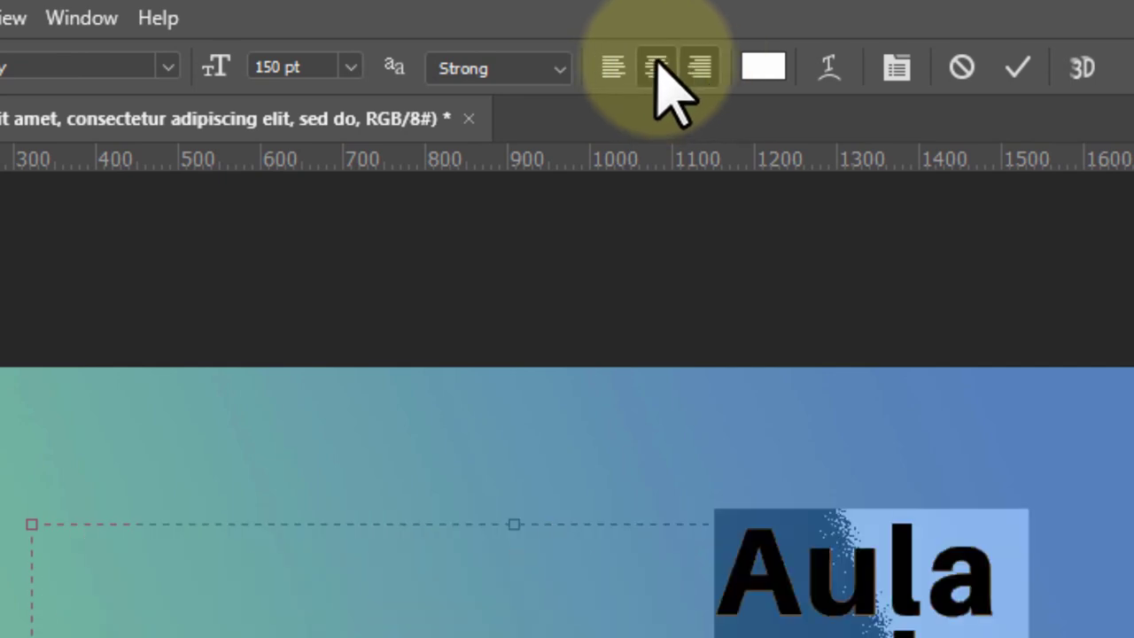
click(656, 67)
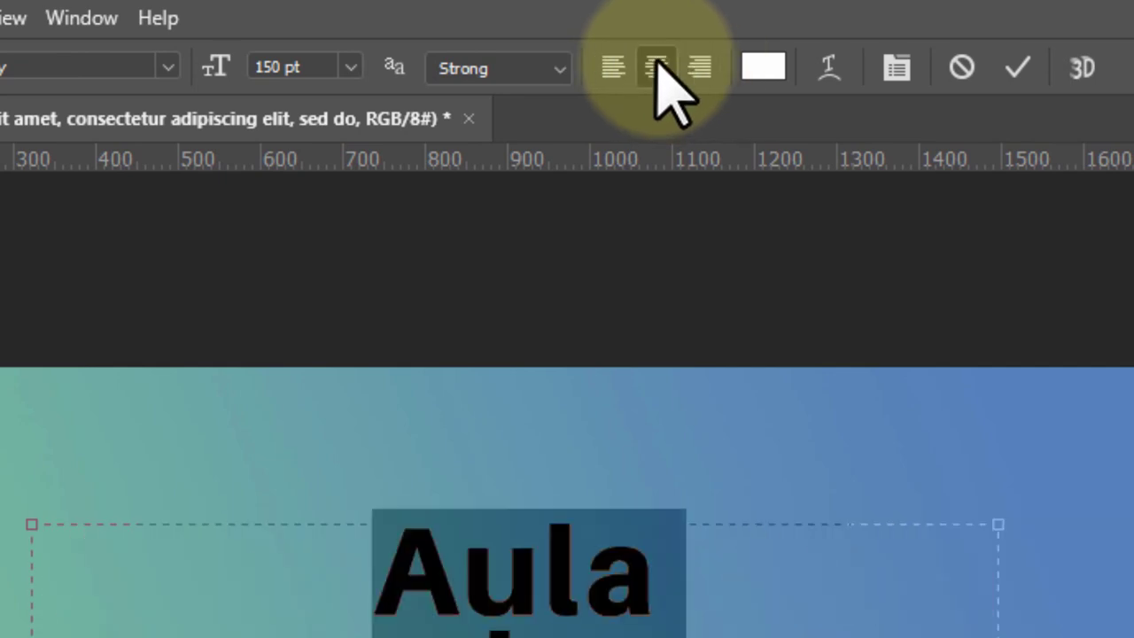
Step: Change the color of all three lines of the title text to yellow, #ecdf0b, and deselect the text
click(764, 67)
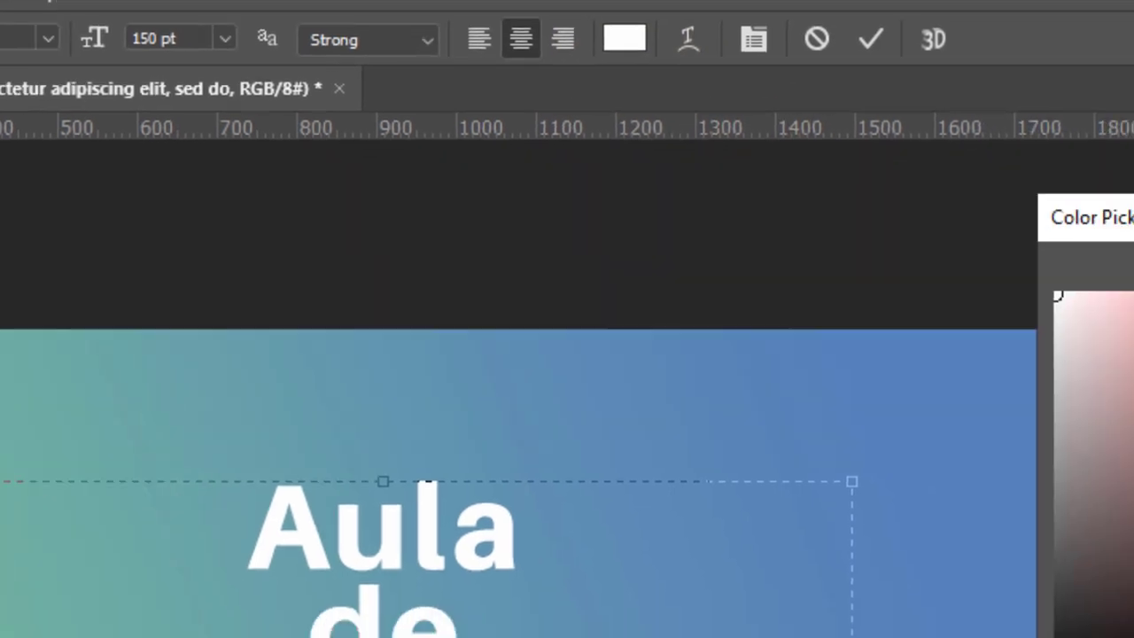
drag(753, 461, 752, 417)
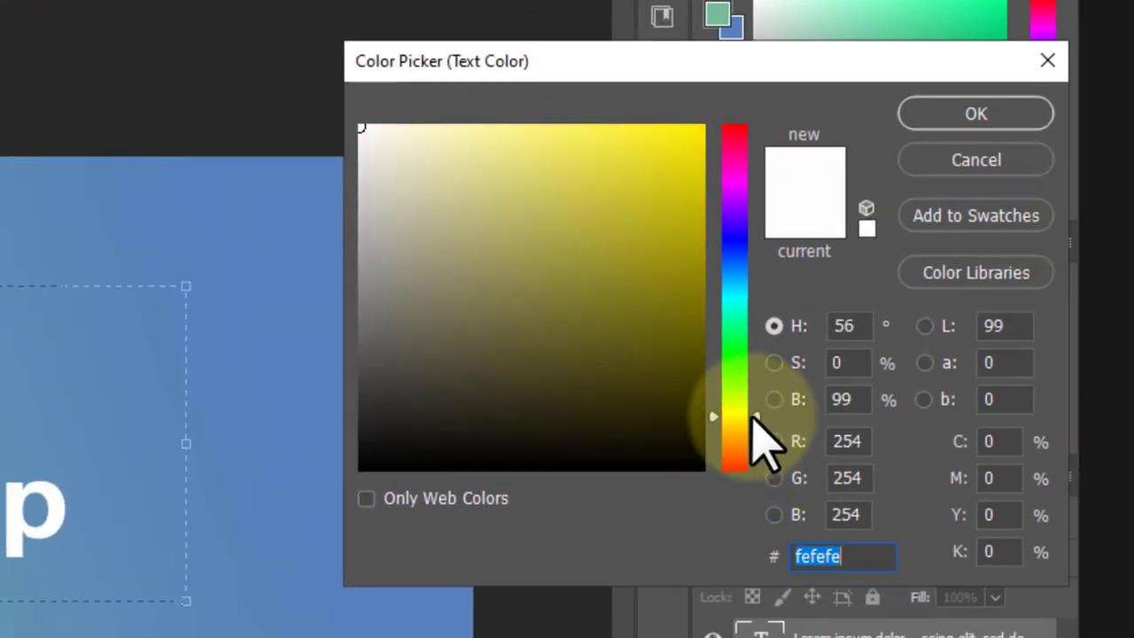
drag(678, 316, 685, 150)
click(975, 115)
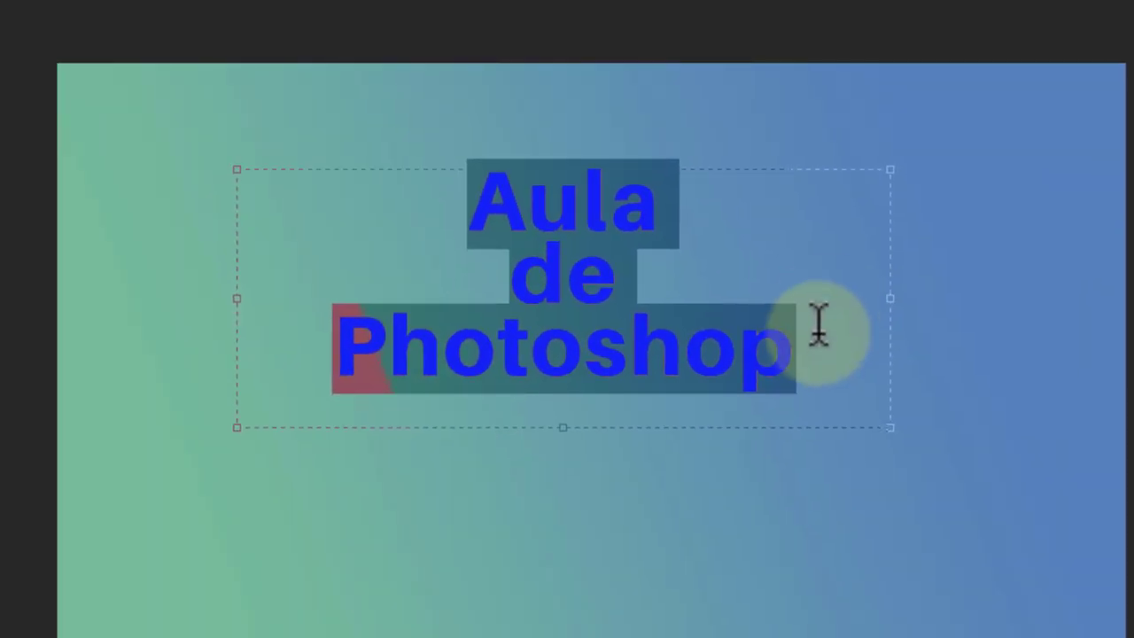
click(655, 339)
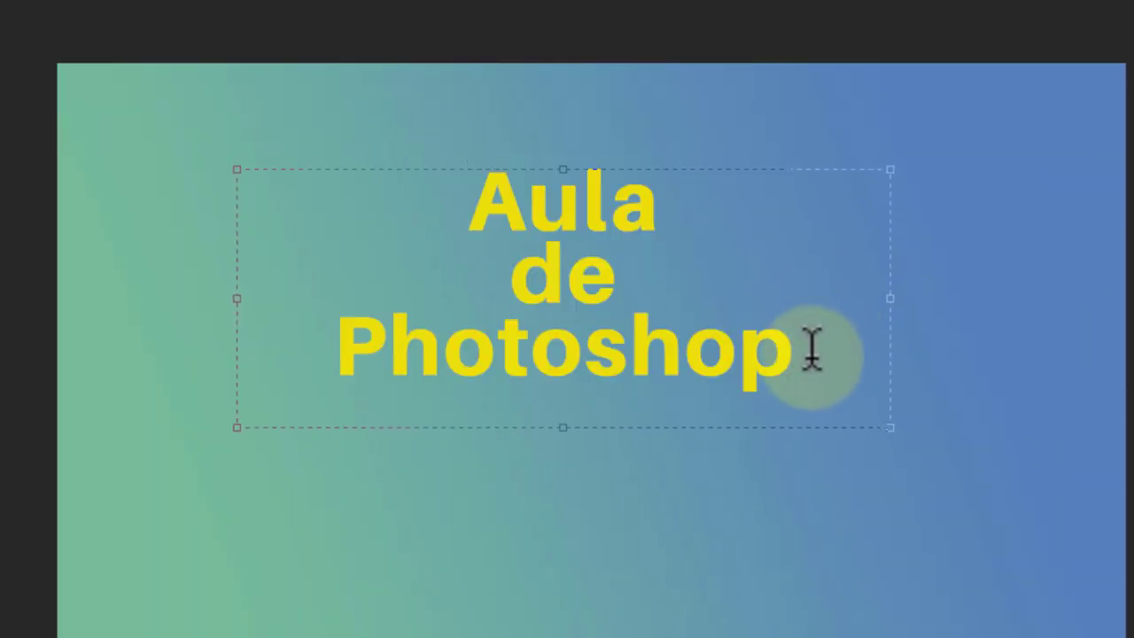
click(793, 348)
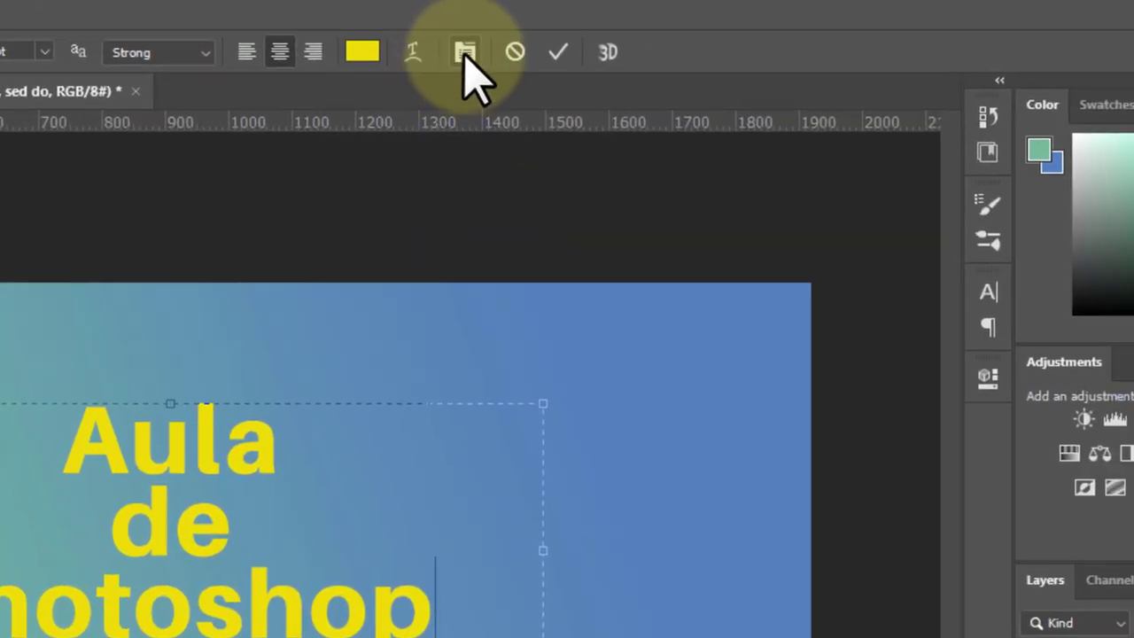
Step: Set the leading of all three title lines to 160 pt in the character settings, and view the paragraph options
click(466, 55)
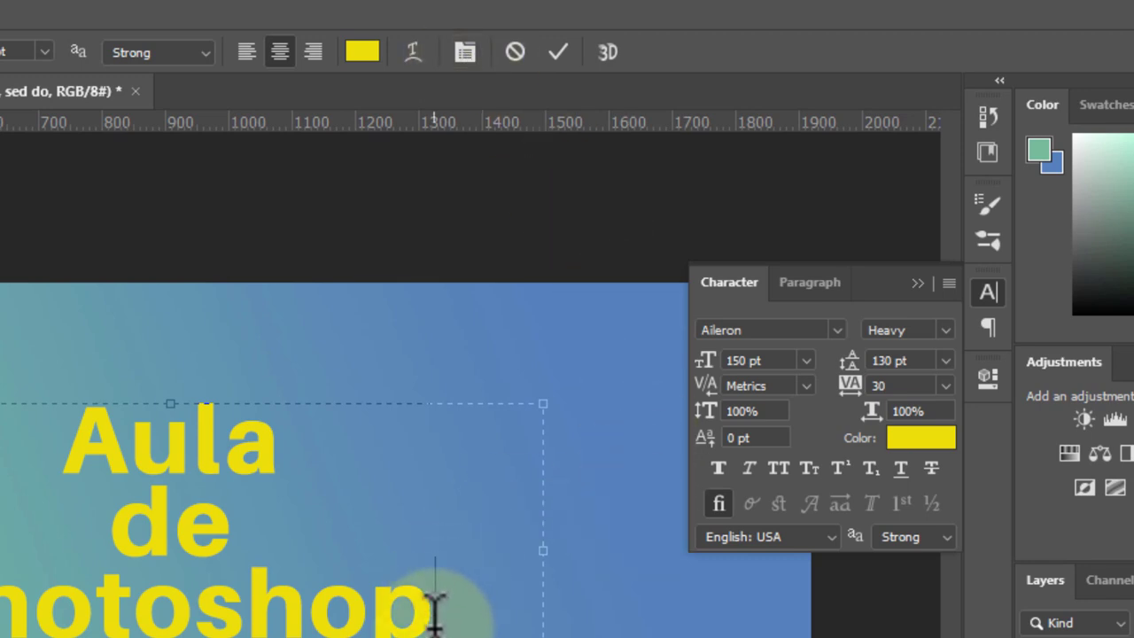
drag(434, 603, 248, 594)
drag(208, 536, 66, 436)
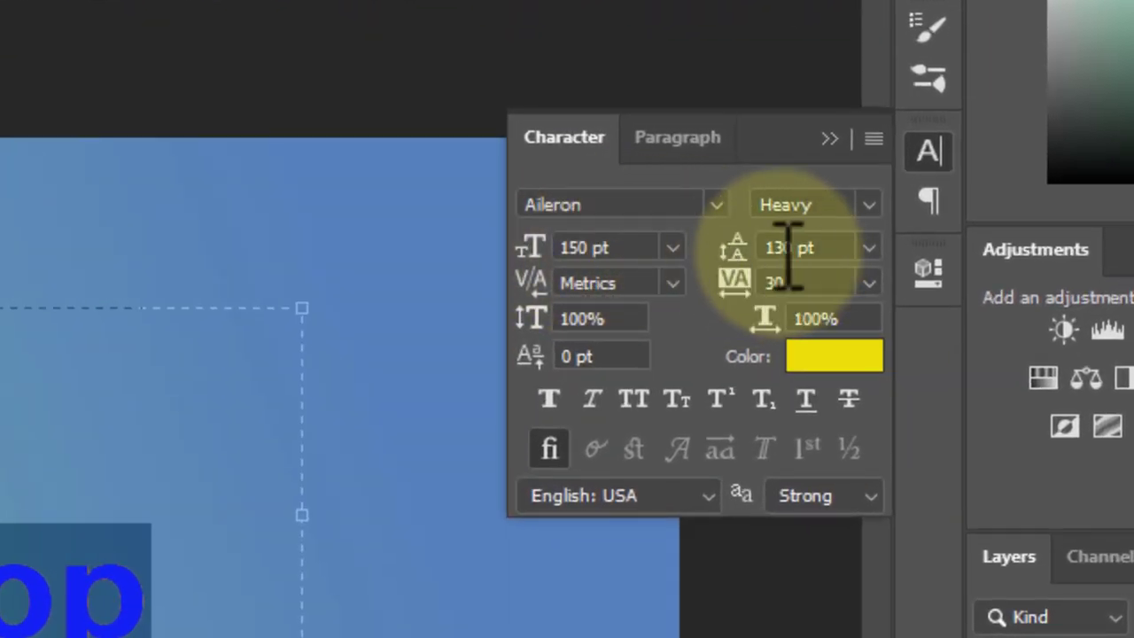
click(782, 249)
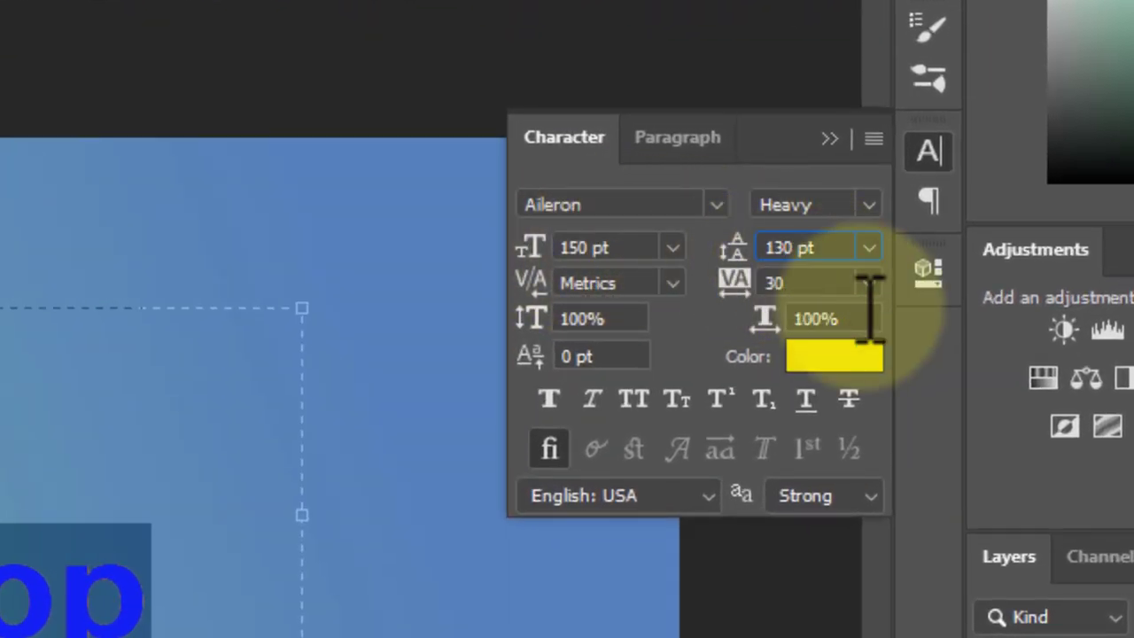
key(BackSpace)
text(6)
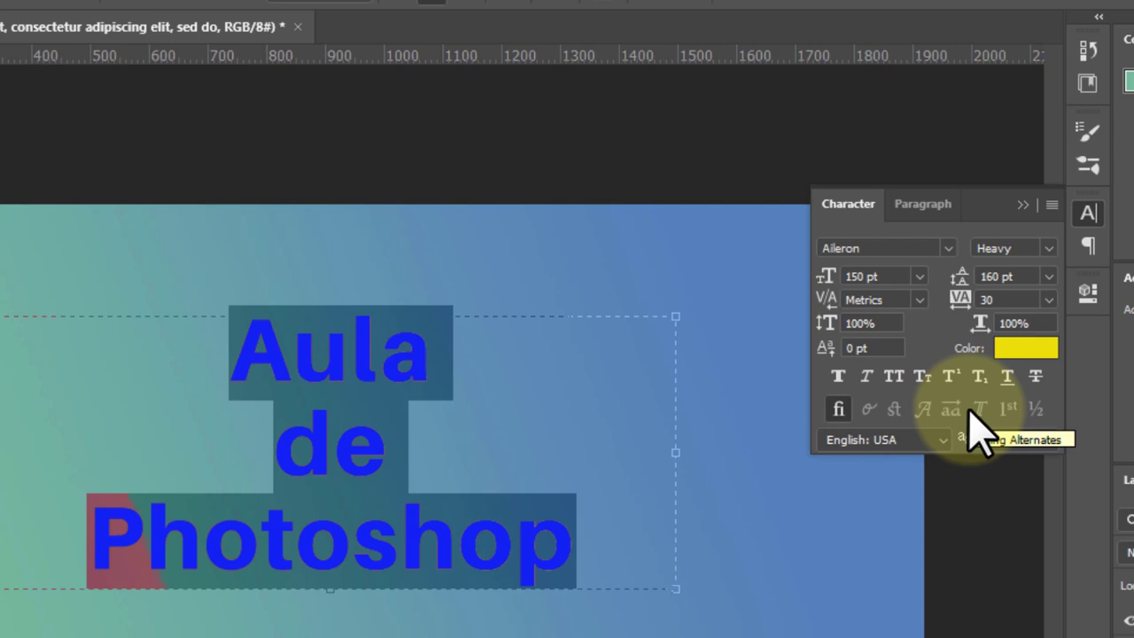
click(925, 210)
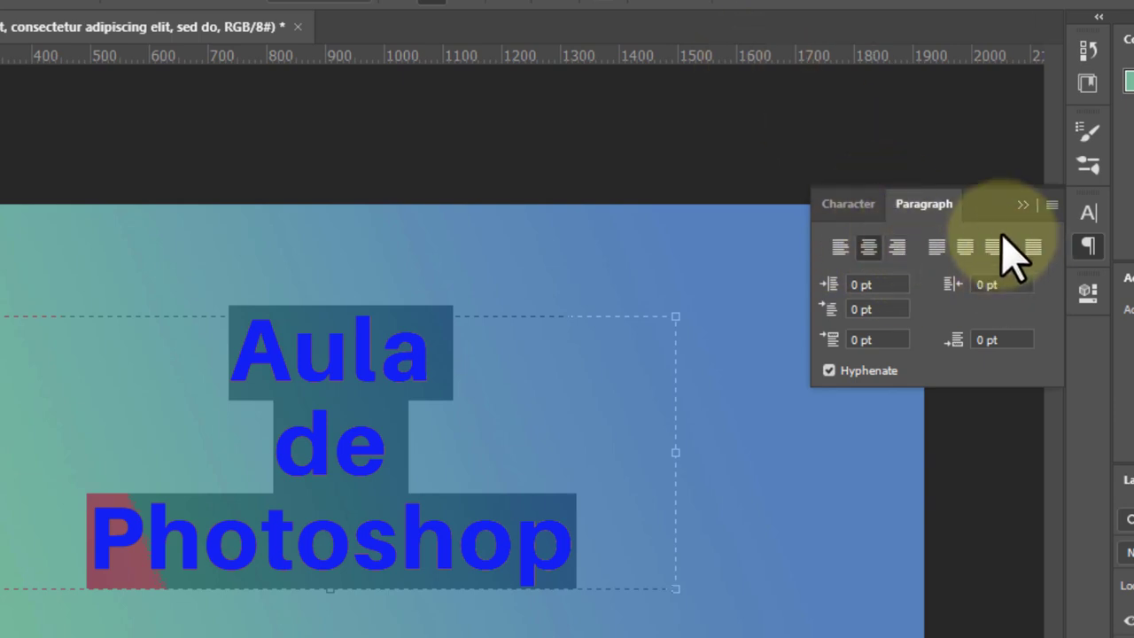
click(848, 206)
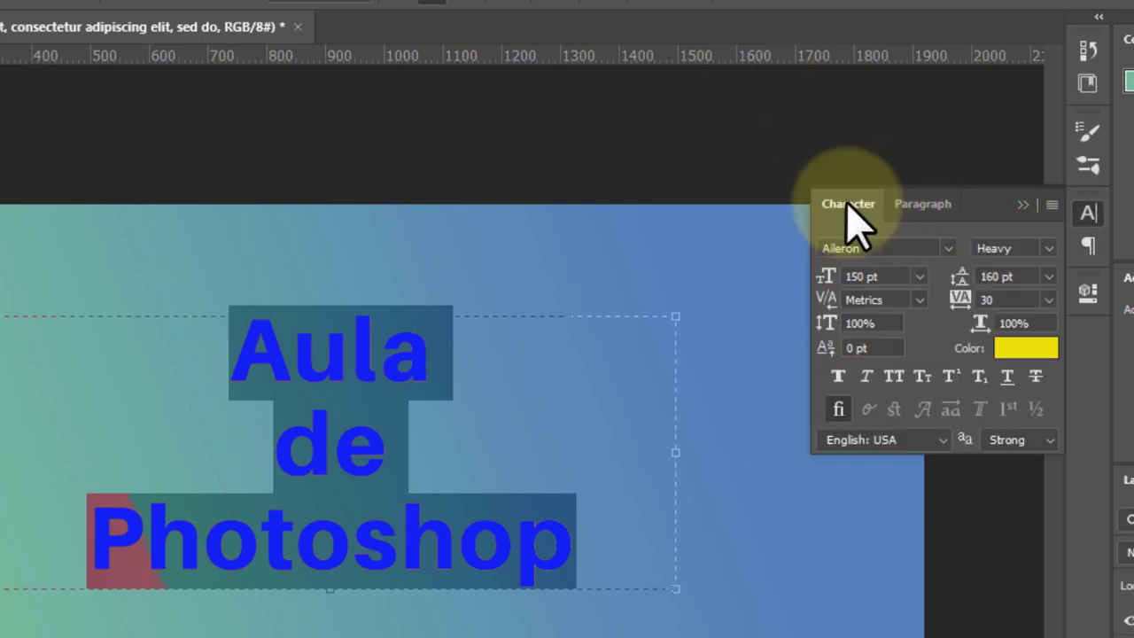
Step: Recolor only the word "Photoshop" in bright orange
click(582, 554)
drag(576, 540, 91, 523)
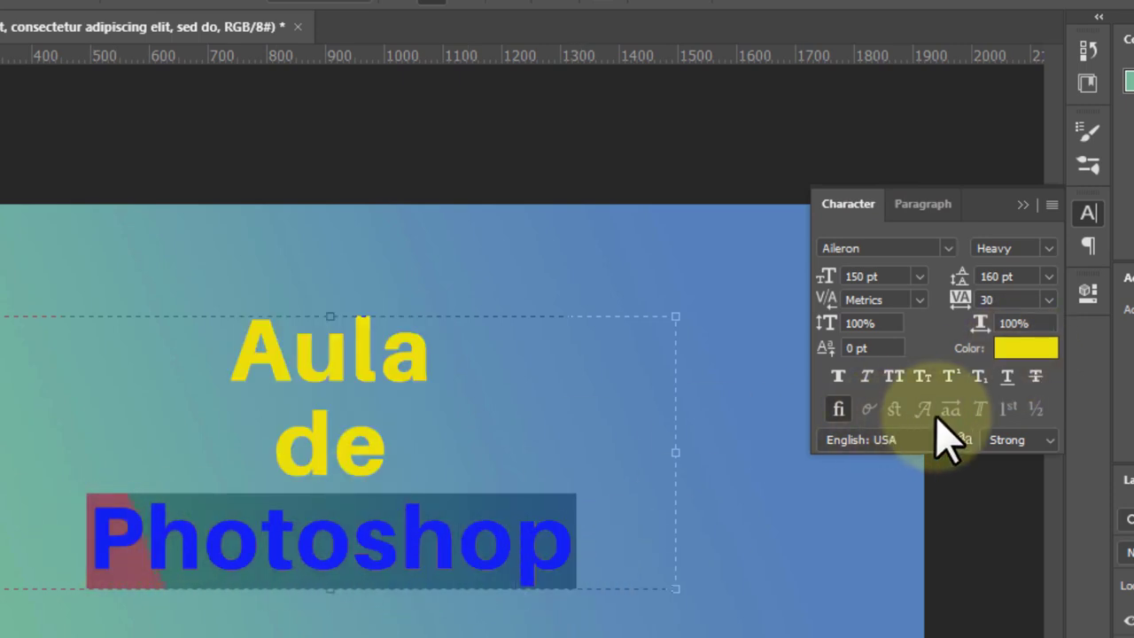
click(1017, 351)
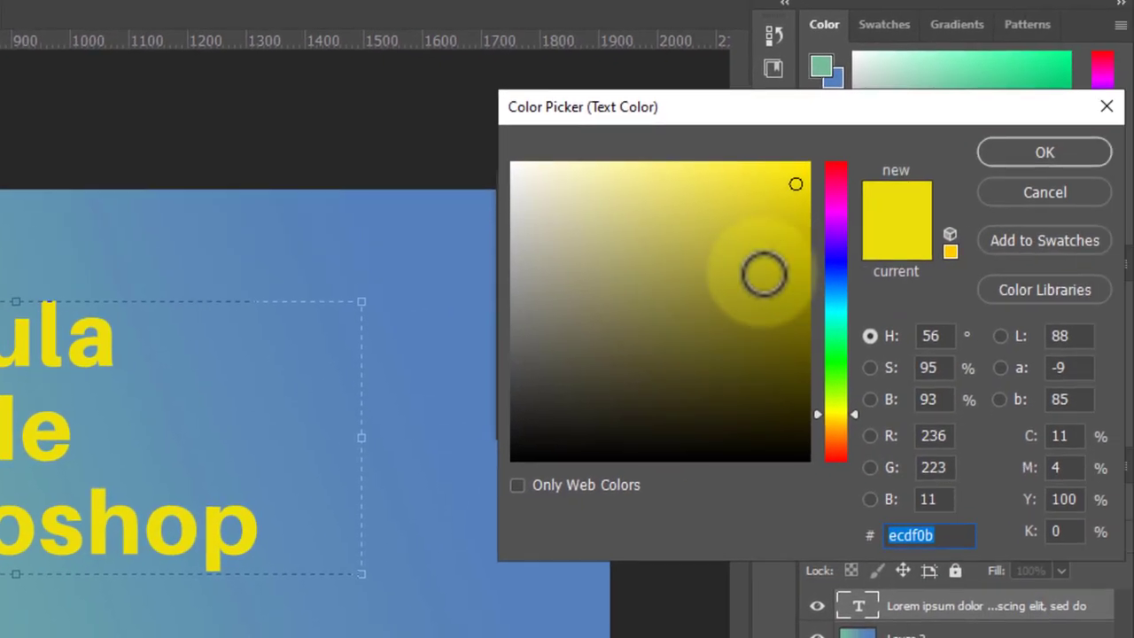
drag(1016, 409, 1007, 443)
drag(851, 435, 852, 436)
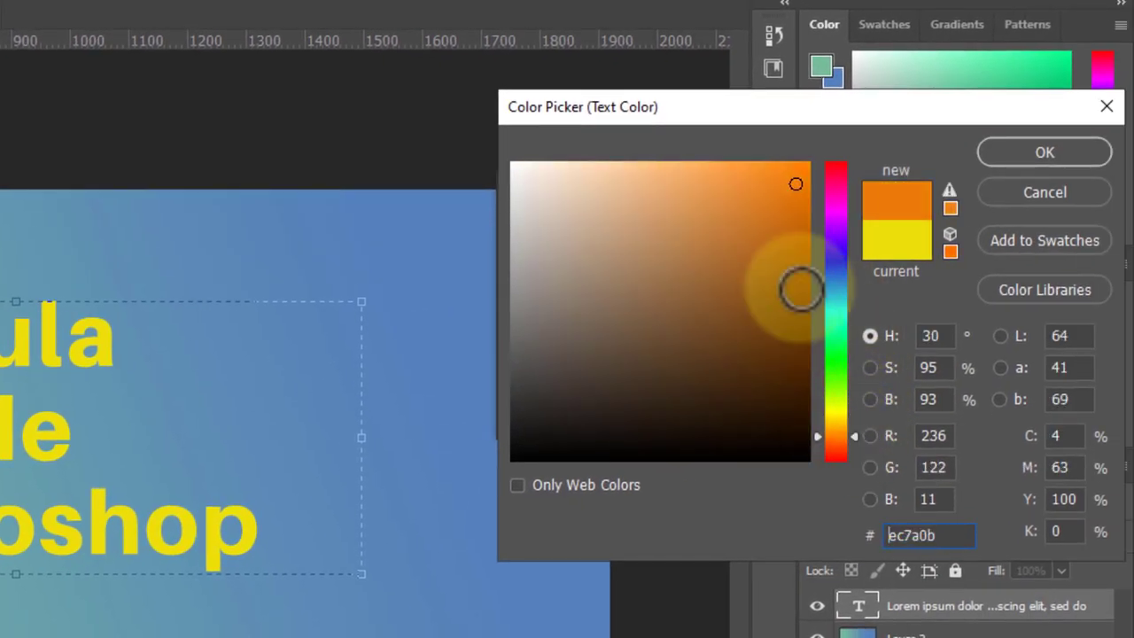
drag(796, 184, 795, 181)
click(1063, 157)
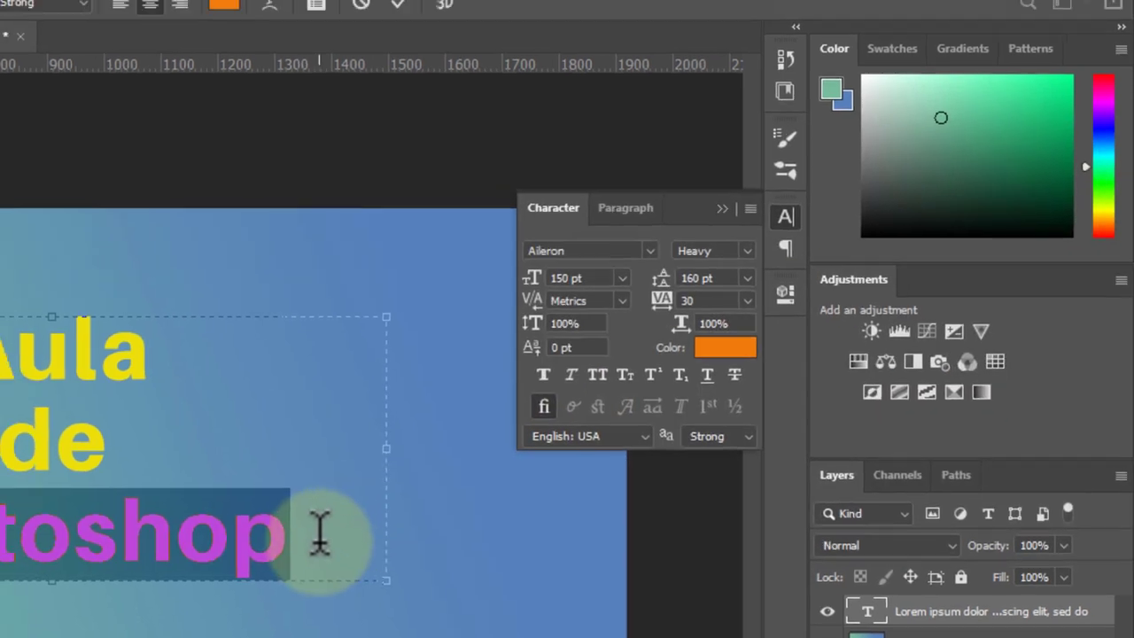
Step: Deselect the word and shift the whole title text down and to the right, closer to the canvas center
click(320, 534)
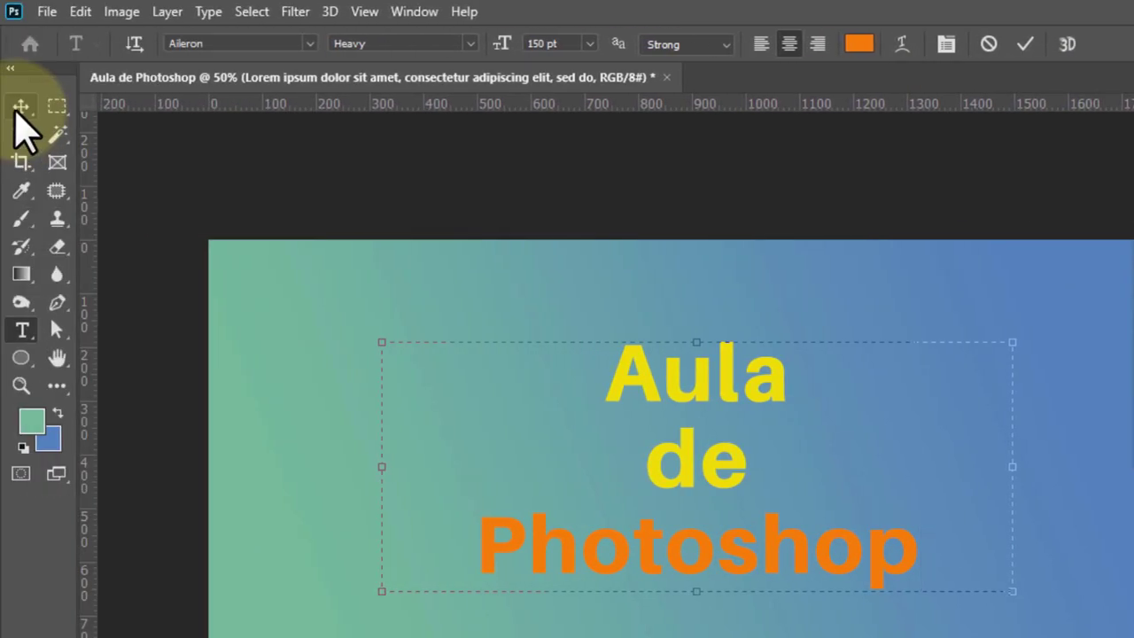
click(16, 112)
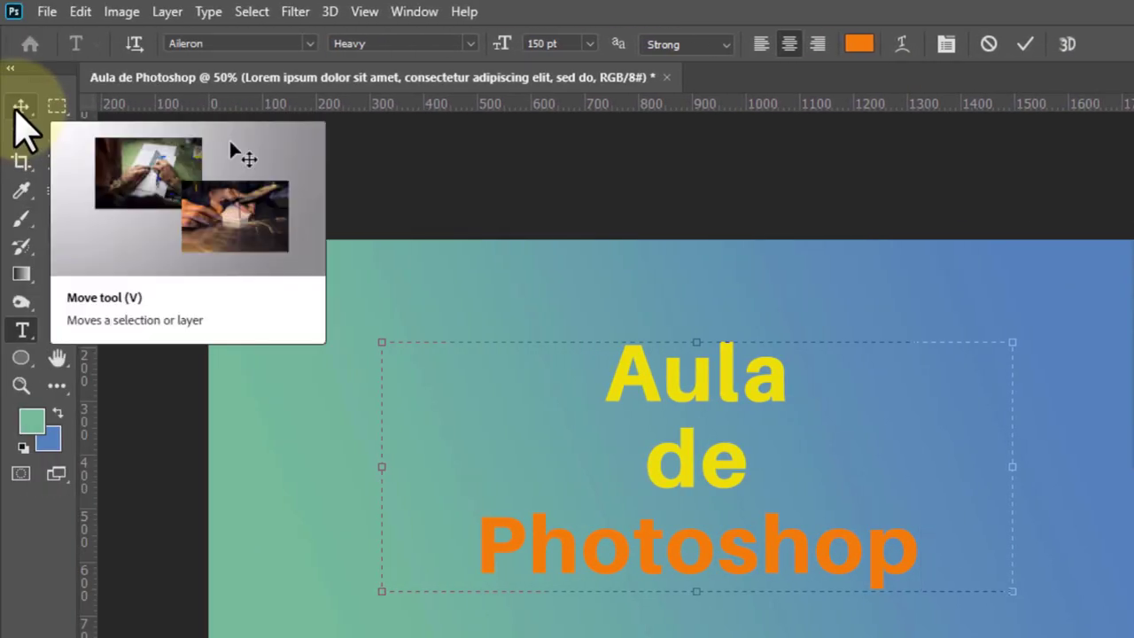
drag(757, 586, 794, 624)
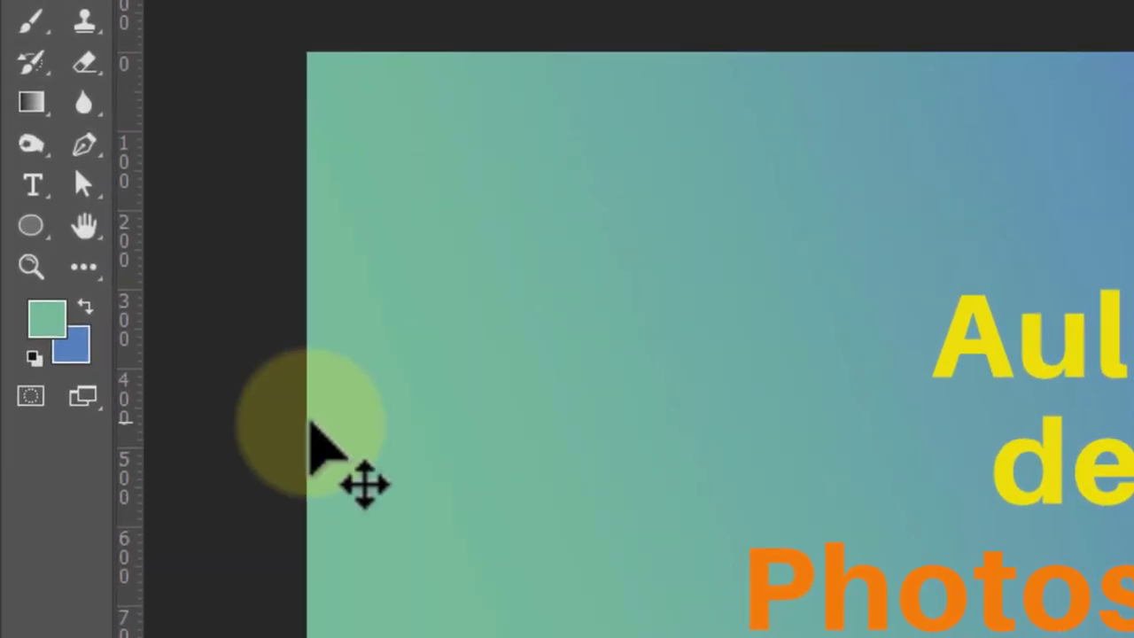
Step: Choose the Rectangle Tool and set its fill to the recently used dark color #1d1415
click(37, 238)
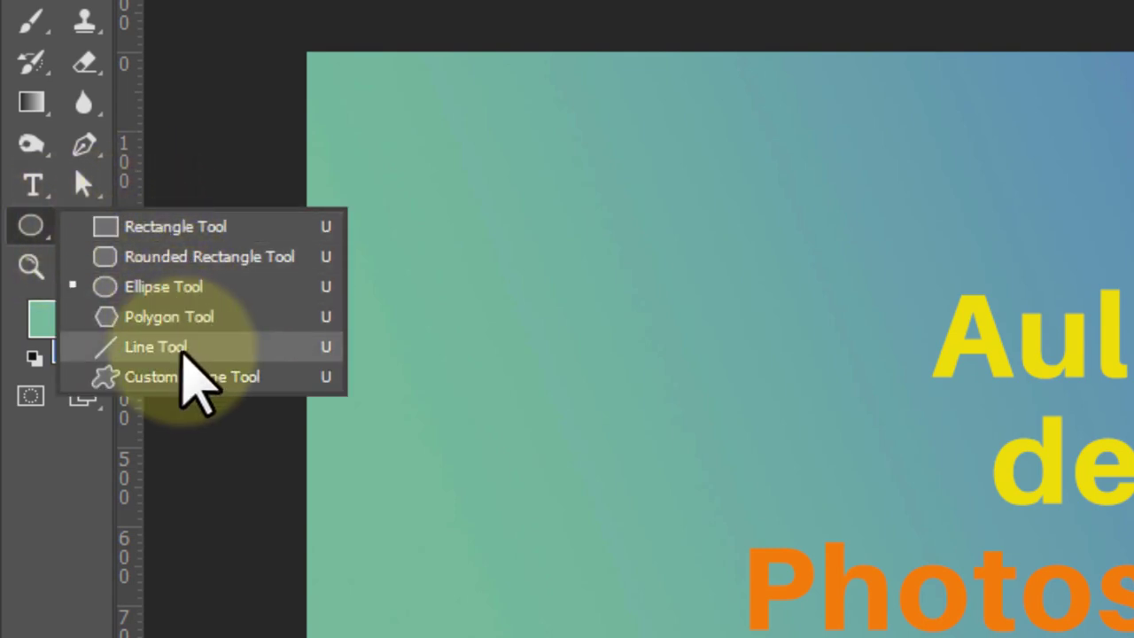
click(199, 228)
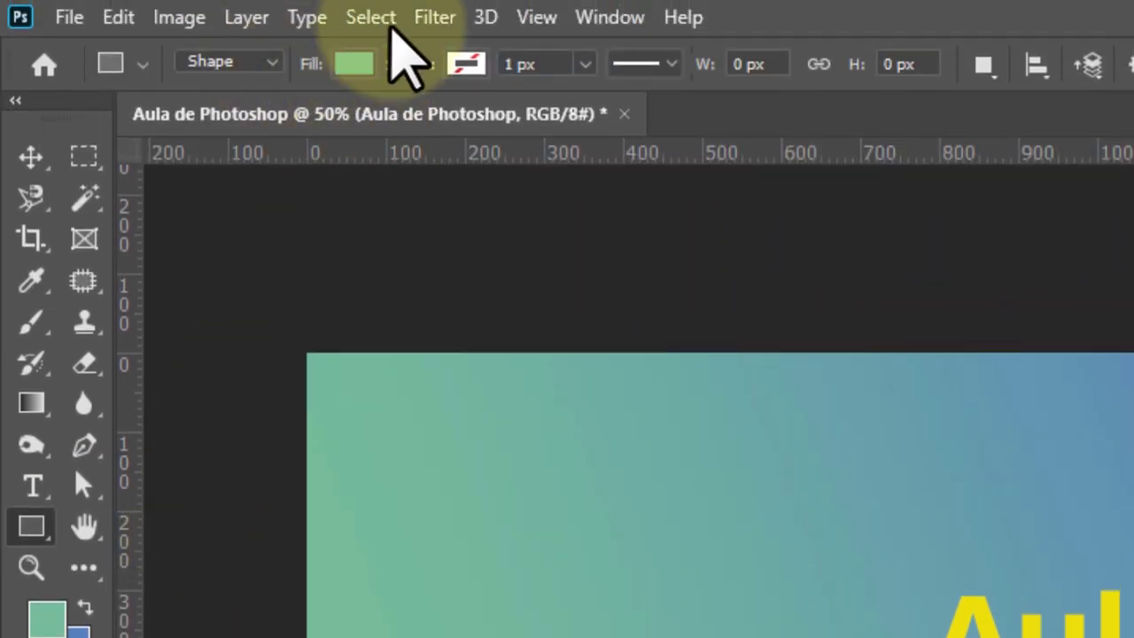
click(350, 69)
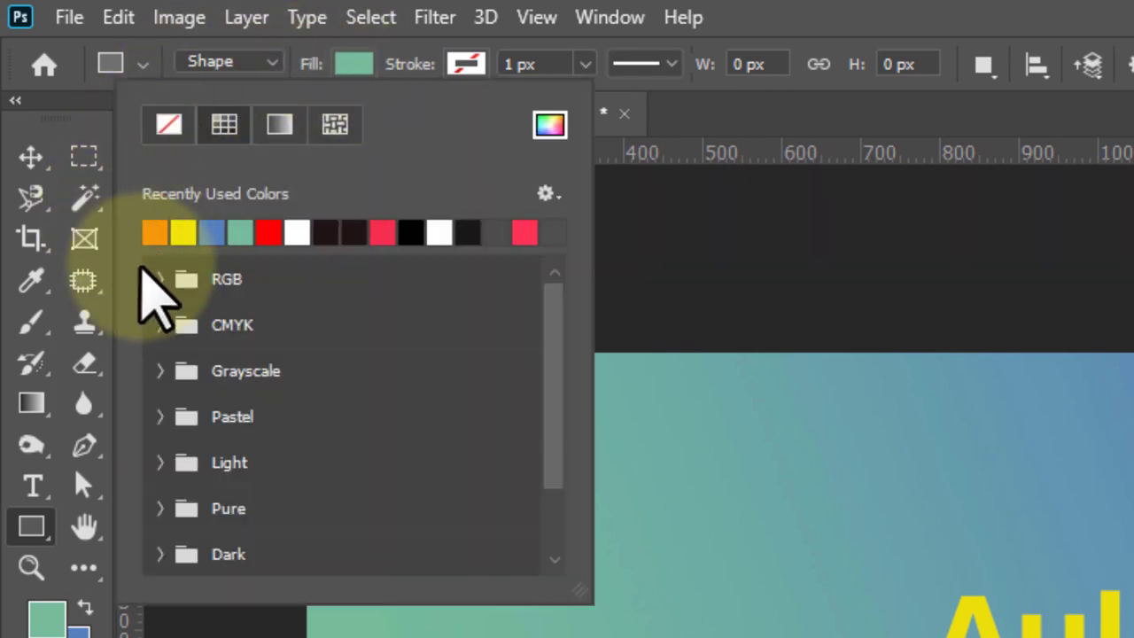
click(312, 238)
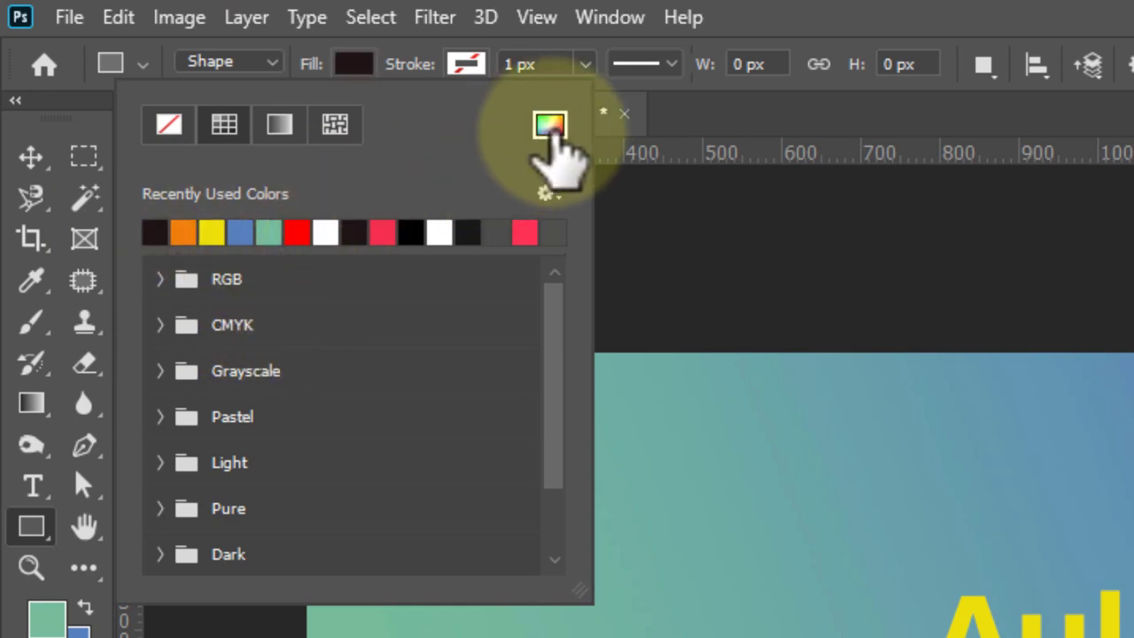
click(549, 125)
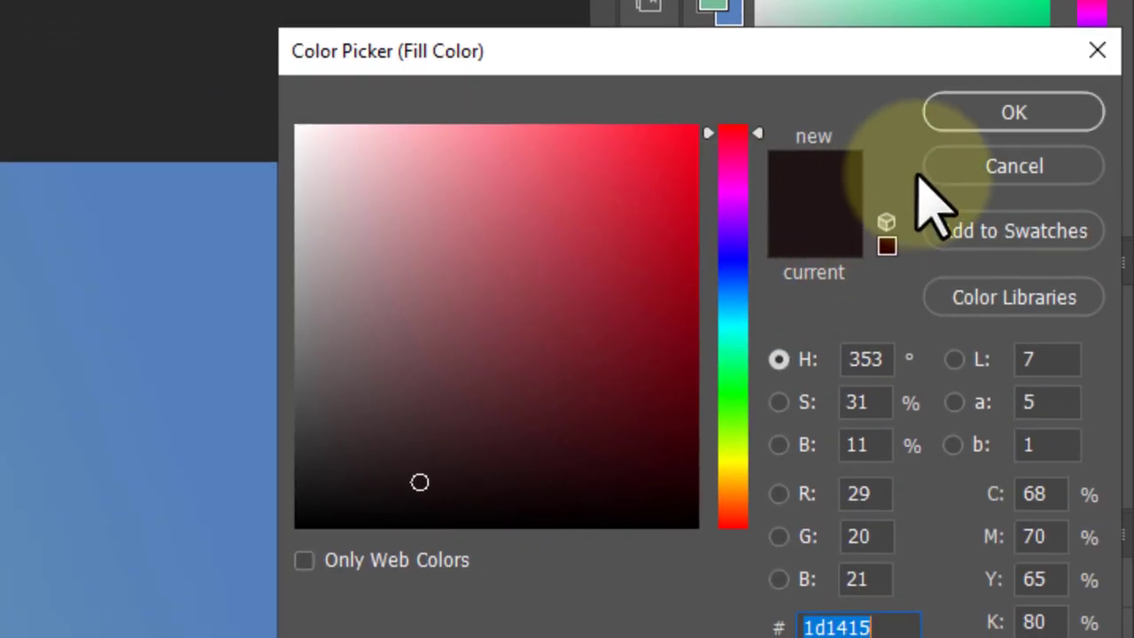
click(974, 168)
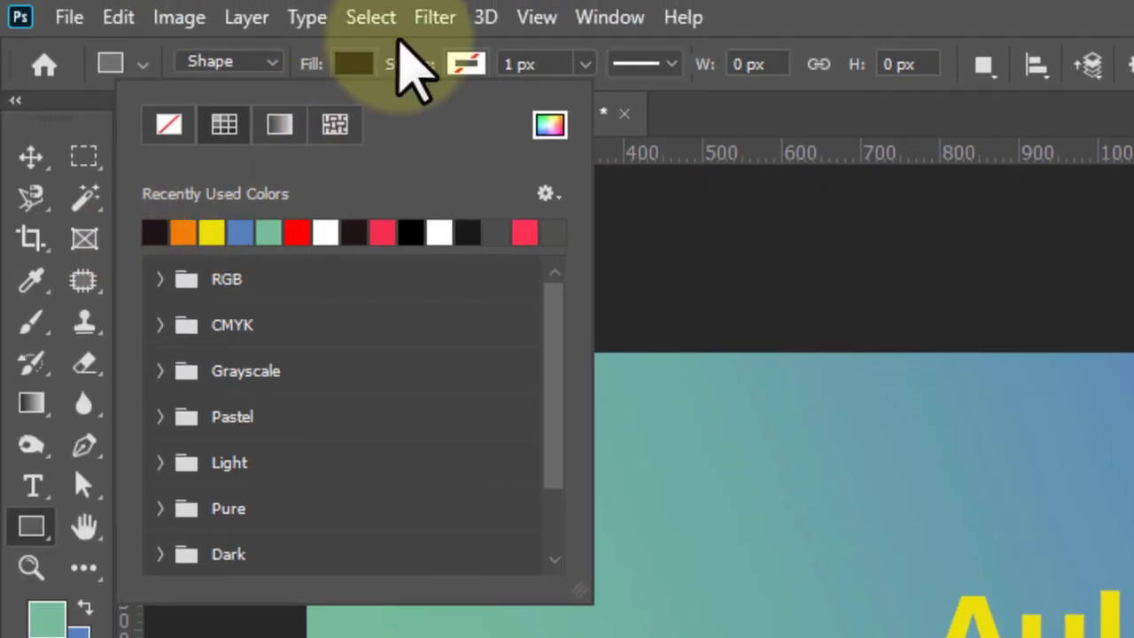
click(1132, 4)
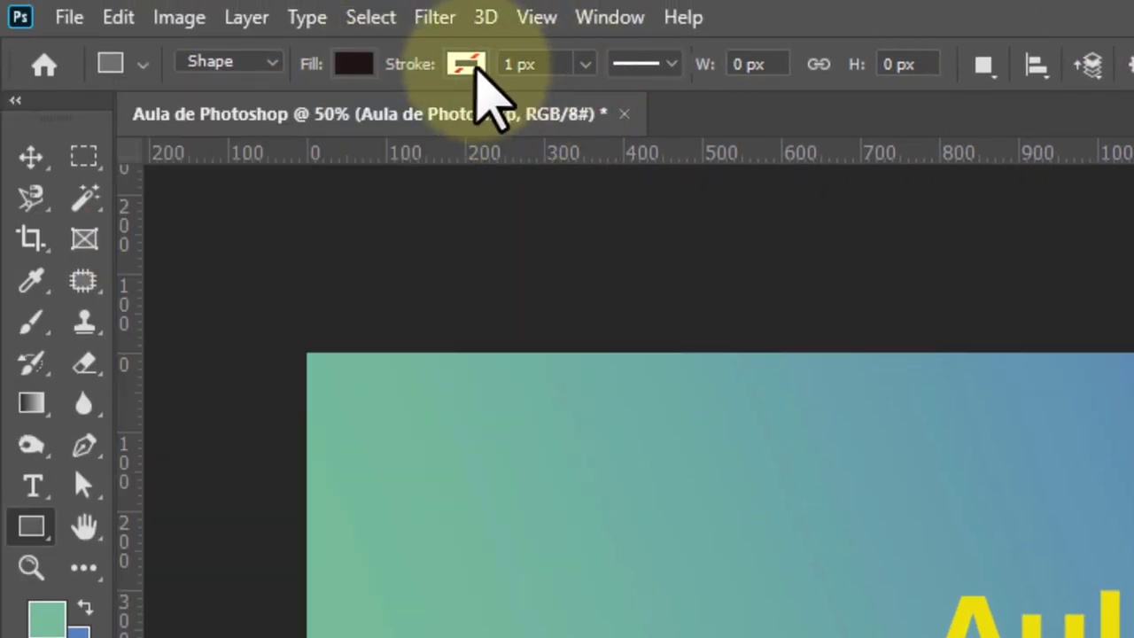
Step: Give the rectangle shape a yellow stroke 10 px wide, and view the stroke line styles and alignment options
click(465, 65)
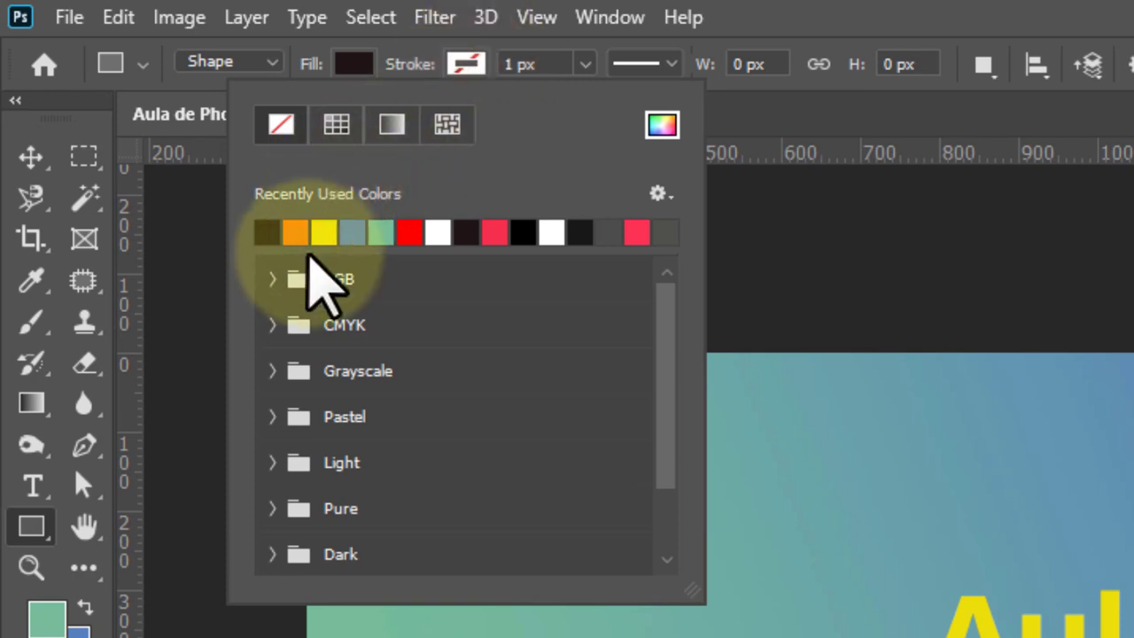
click(326, 235)
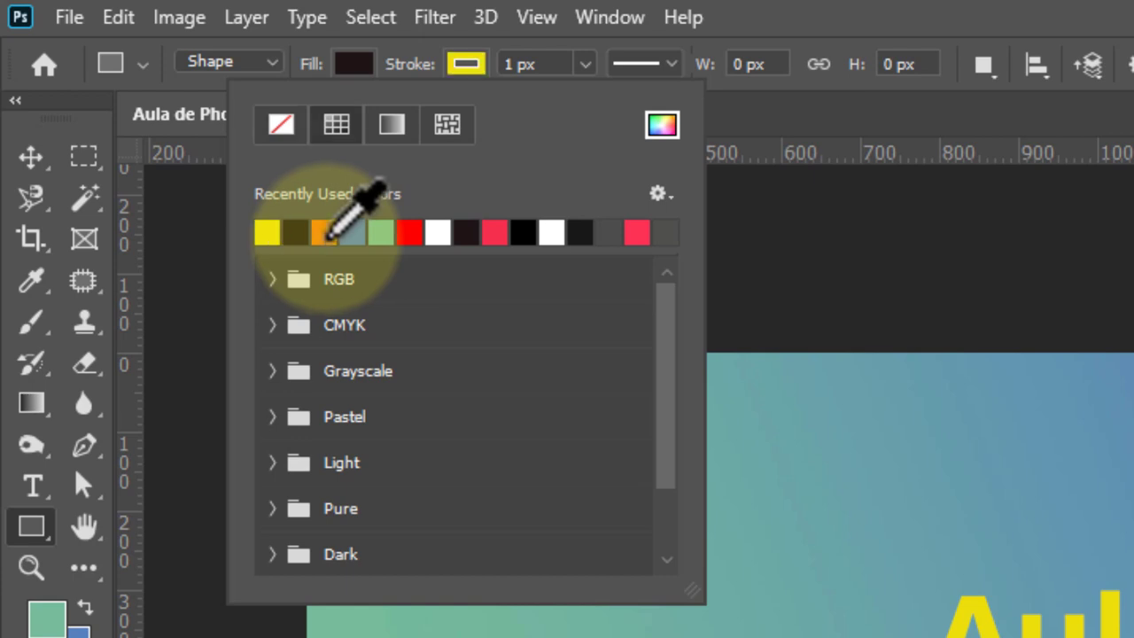
click(941, 35)
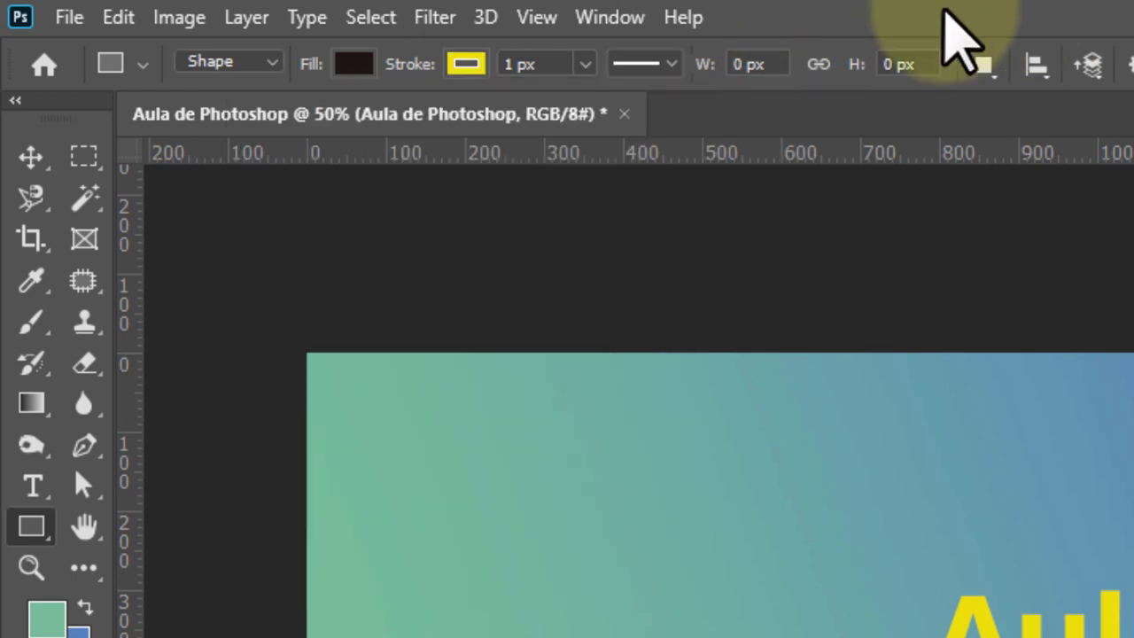
click(508, 64)
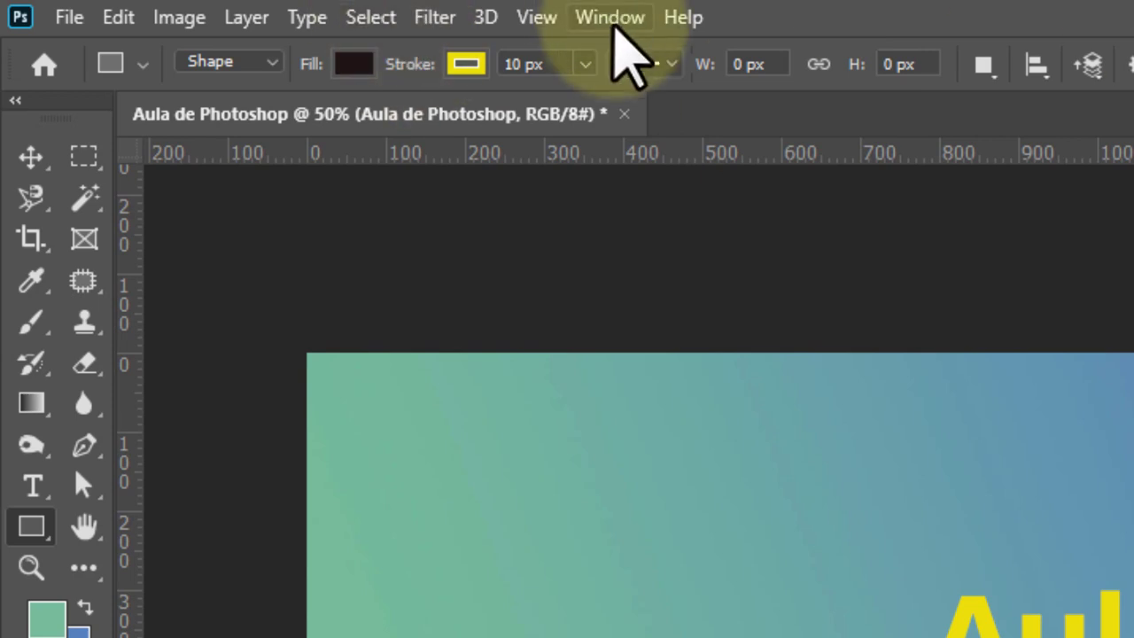
click(672, 64)
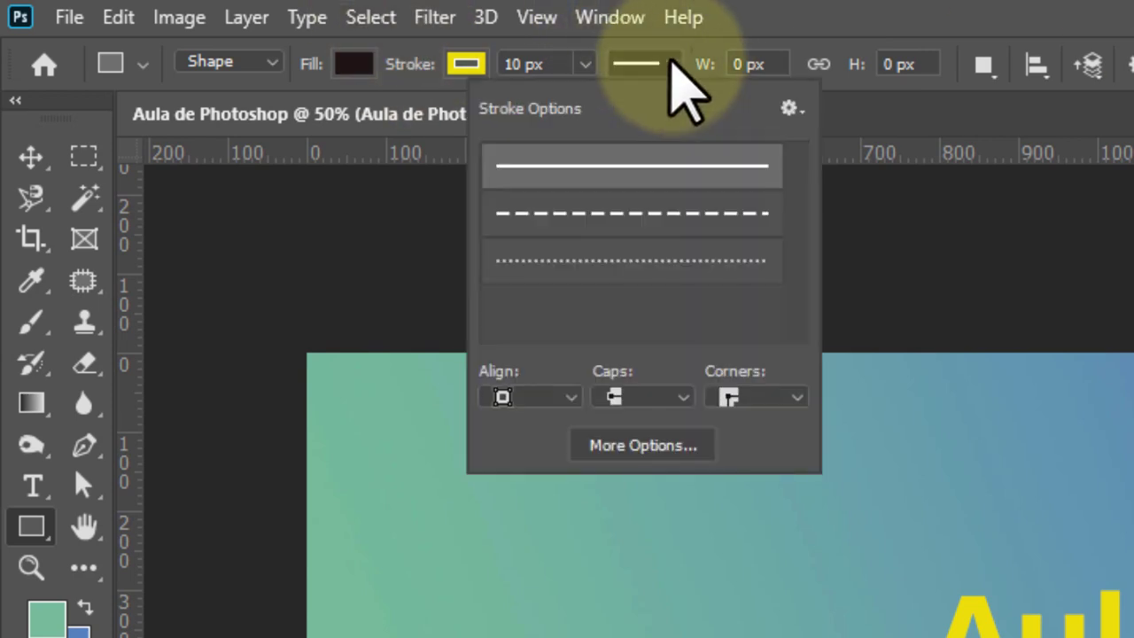
click(1083, 9)
click(1037, 66)
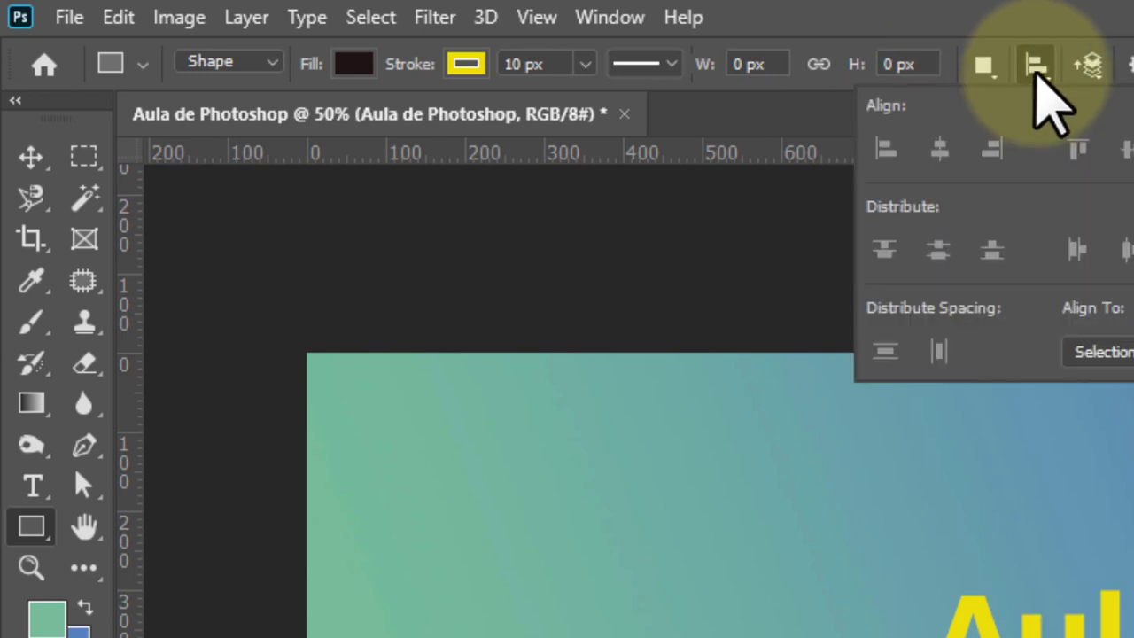
click(1036, 66)
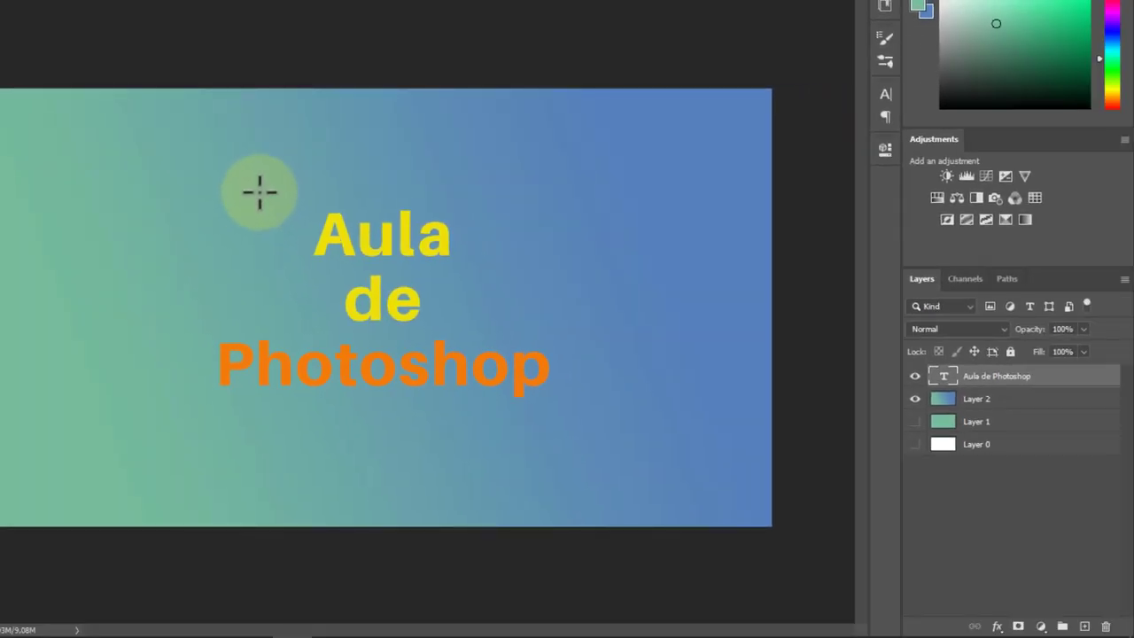
Step: Draw a rectangle about 598 by 198 px over the word "Aula" and place its layer beneath the title text layer
drag(259, 191, 501, 271)
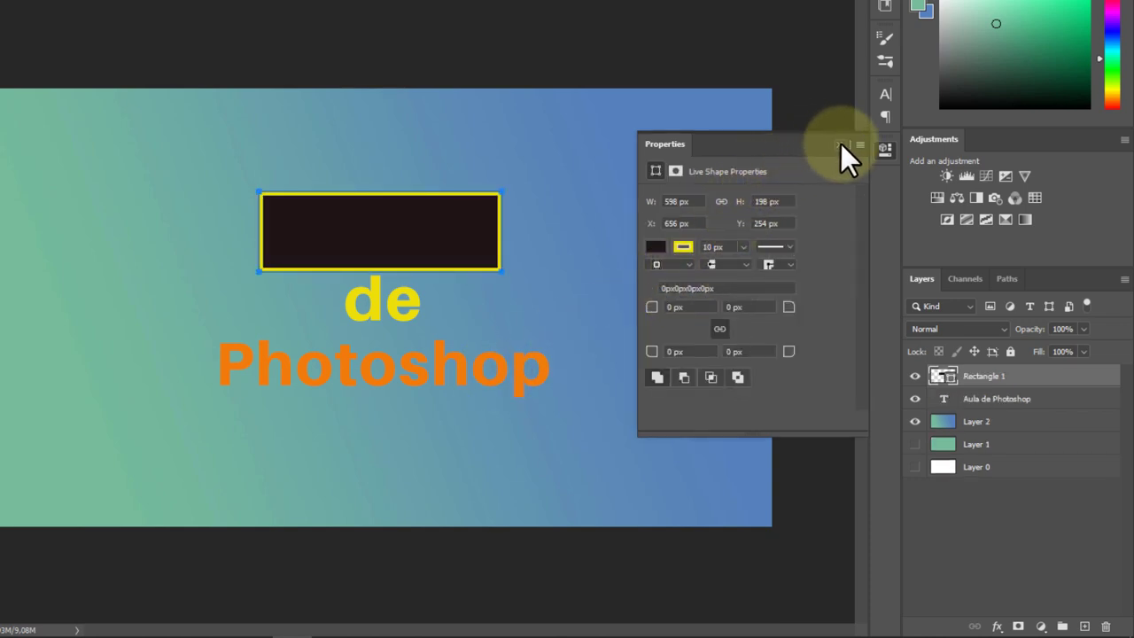
click(839, 143)
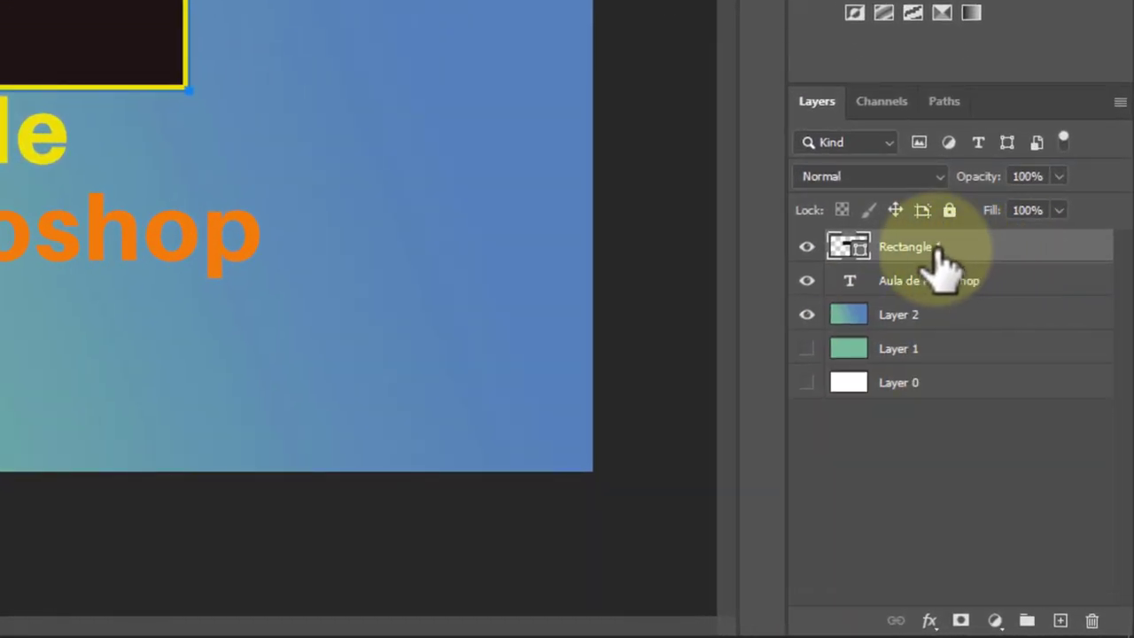
drag(937, 249, 935, 294)
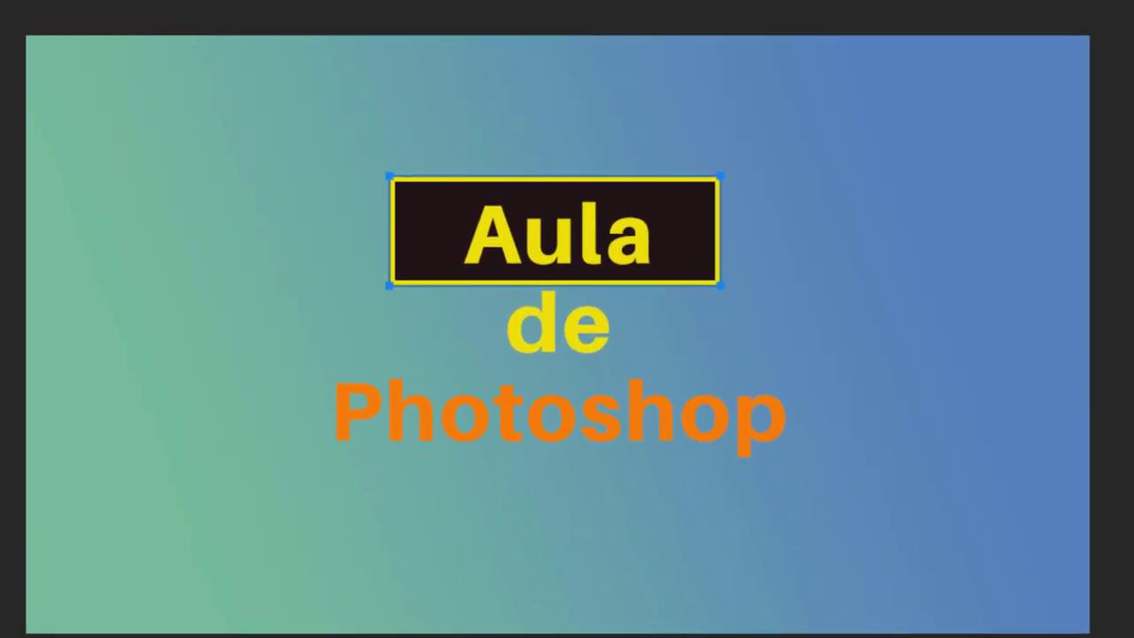
Step: Free-transform the rectangle behind "Aula", narrowing it to 90.97% width and rotating it -4.83°
click(239, 490)
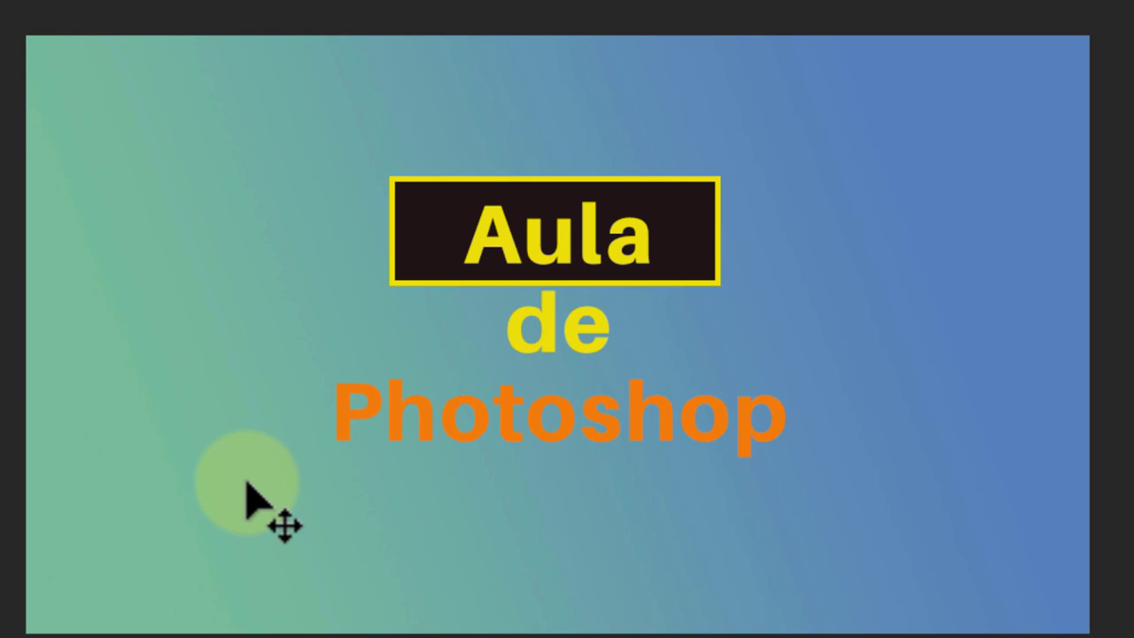
key(ctrl+t)
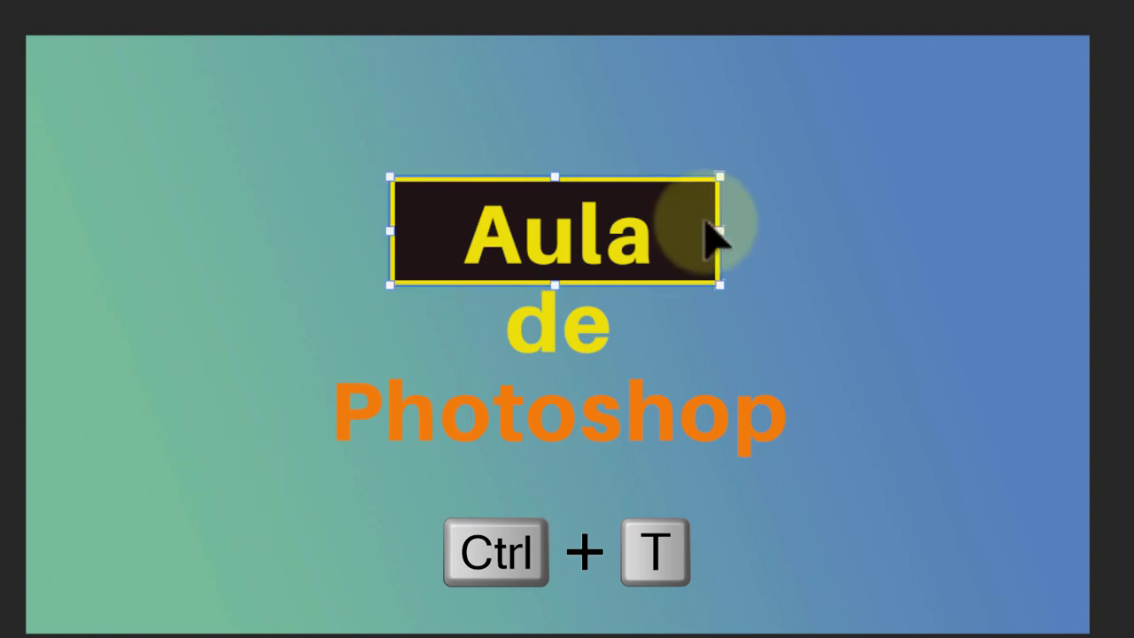
drag(729, 233, 699, 239)
drag(699, 313, 714, 293)
drag(668, 193, 688, 215)
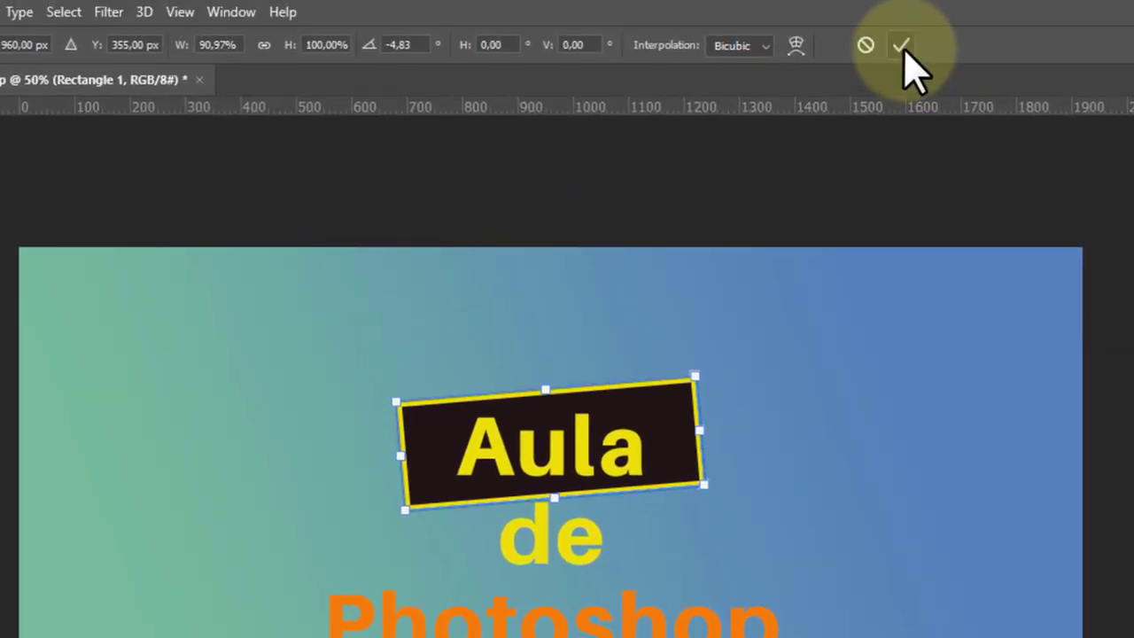
click(902, 45)
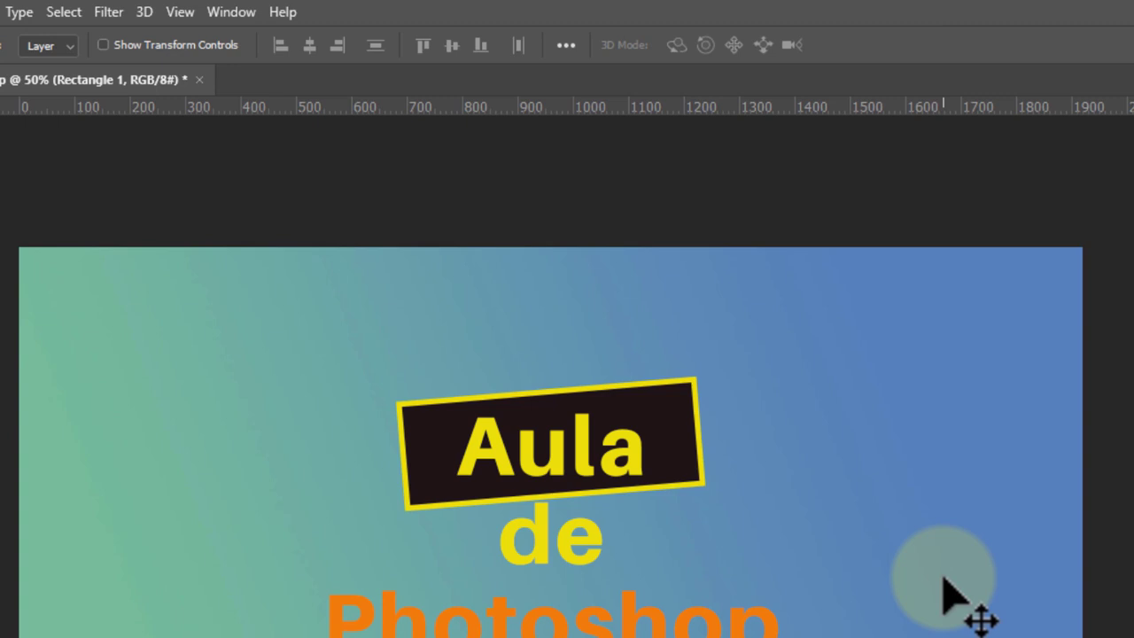
Step: Add a Drop Shadow layer style to the "Aula de Photoshop" text layer, keeping the whole title in view
click(1063, 377)
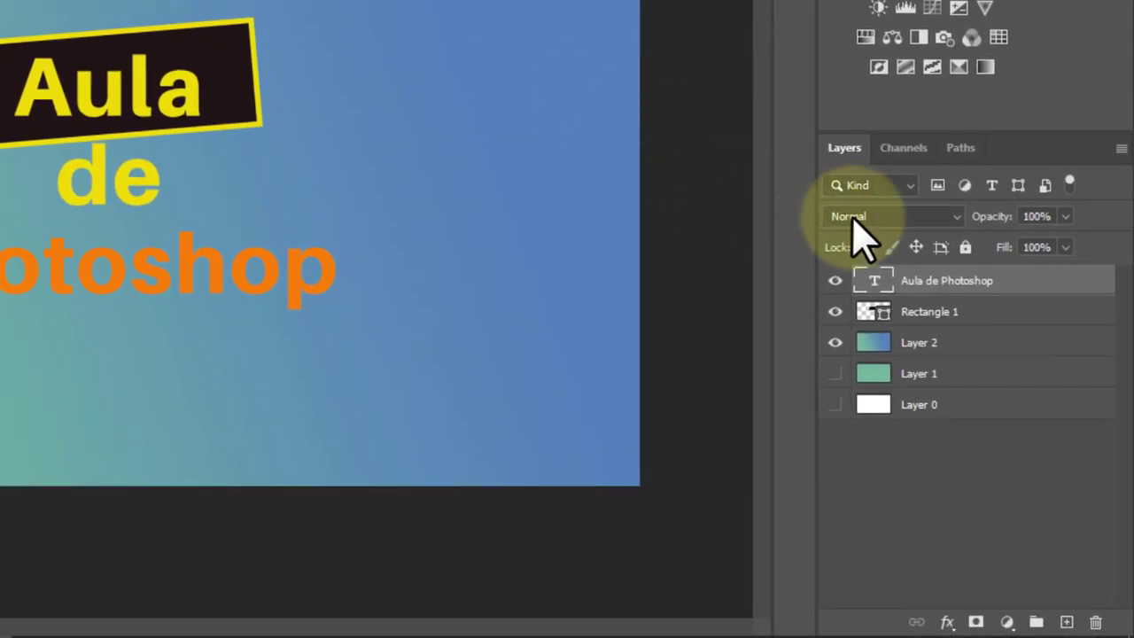
click(947, 623)
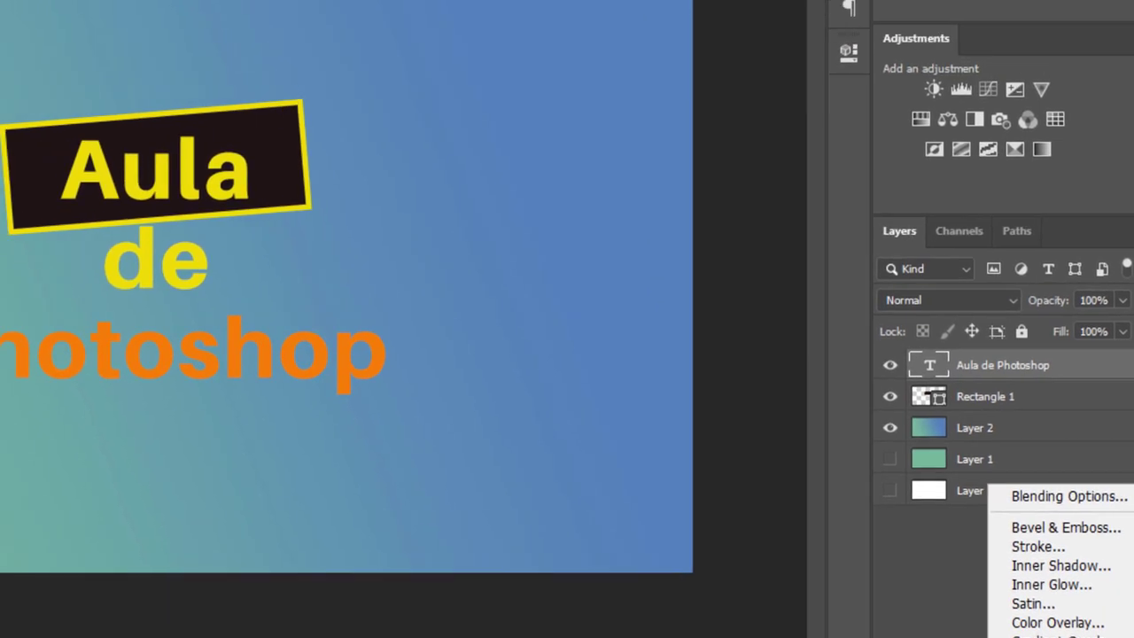
click(975, 611)
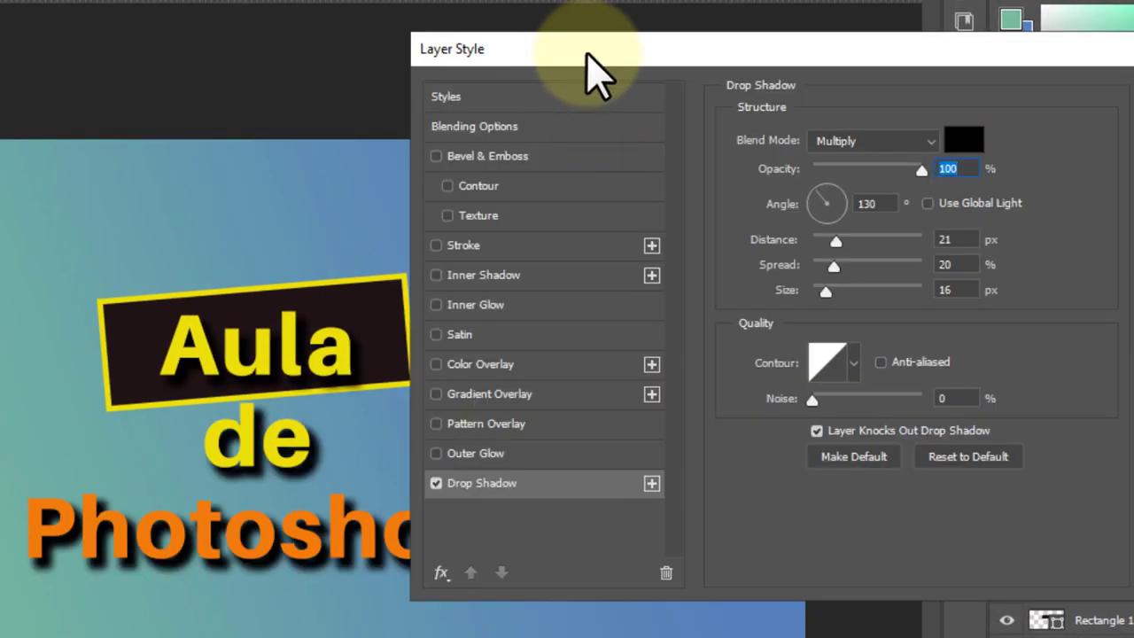
drag(587, 55, 718, 0)
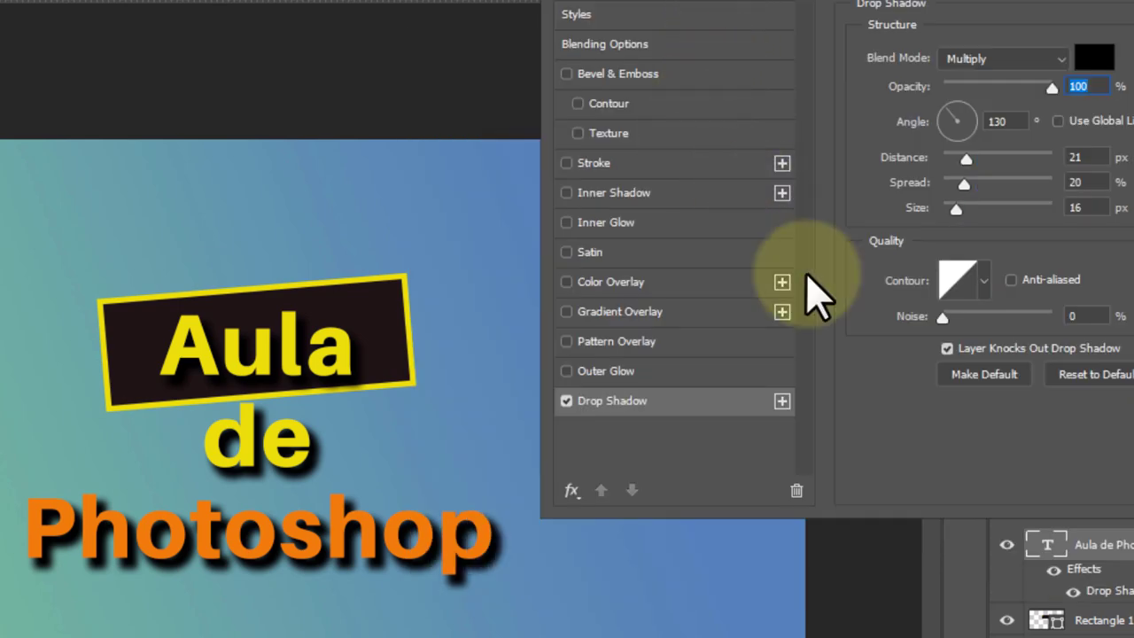
Step: Set the title's drop shadow to a distance of 18 px, spread of 65%, size of 8 px and opacity of 100%
drag(1051, 87, 972, 77)
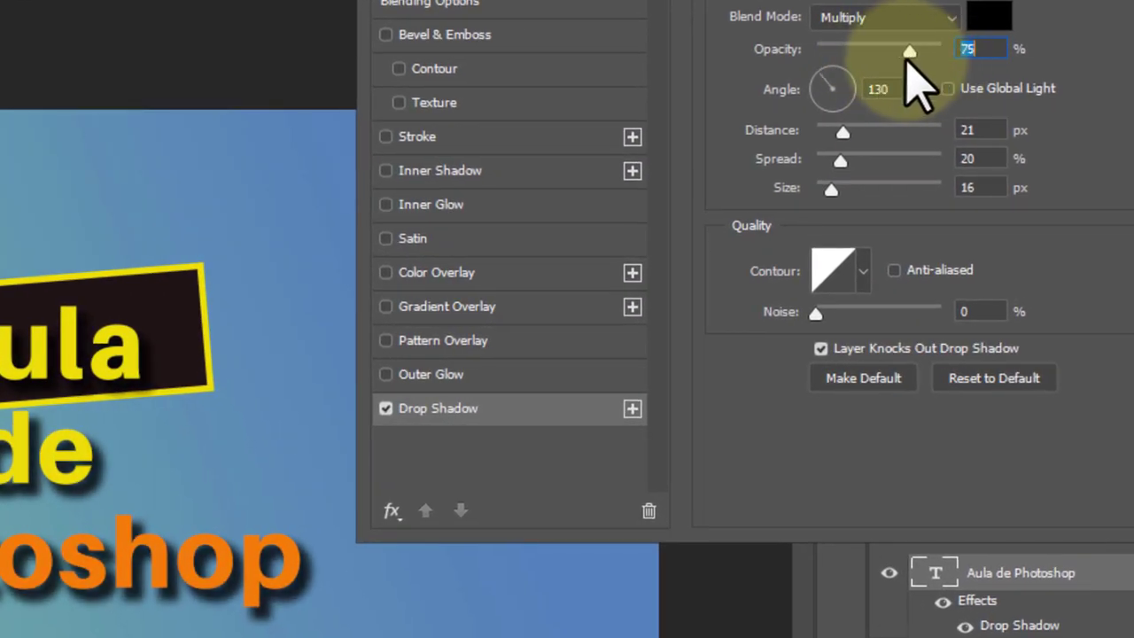
drag(907, 60, 903, 60)
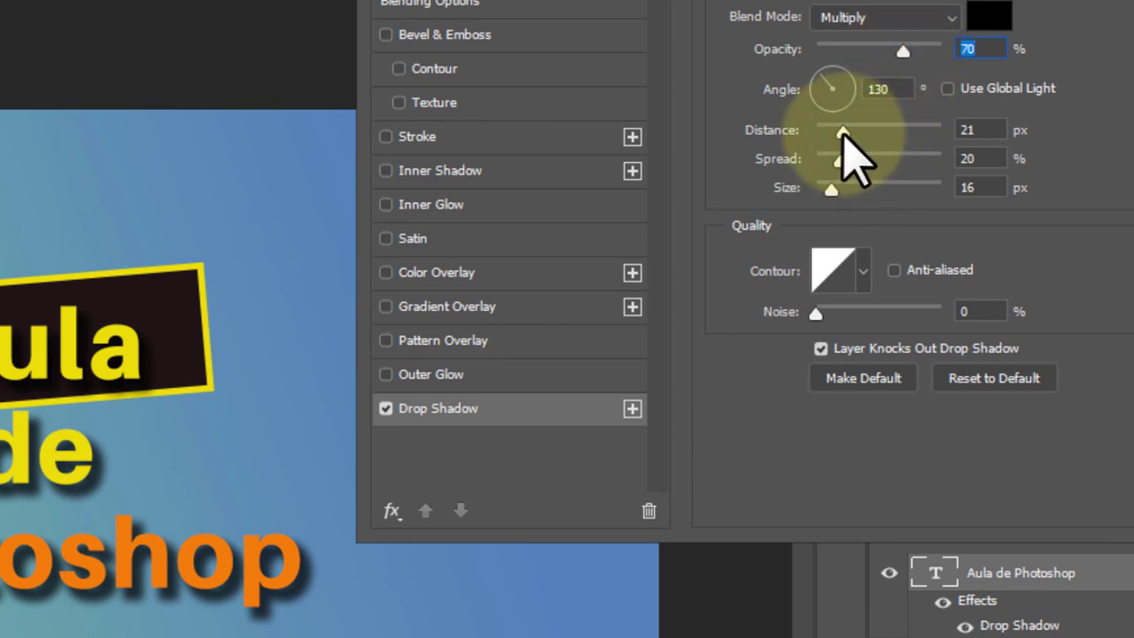
mouse_move(842, 133)
mouse_down()
mouse_move(861, 135)
mouse_move(839, 132)
mouse_up()
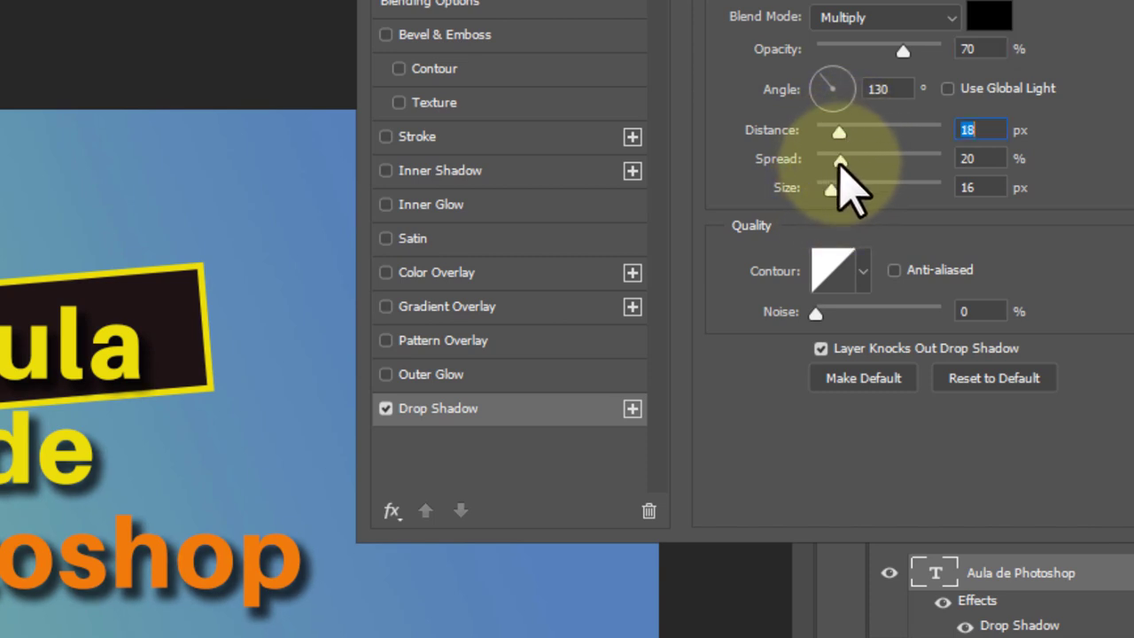
drag(840, 161, 897, 162)
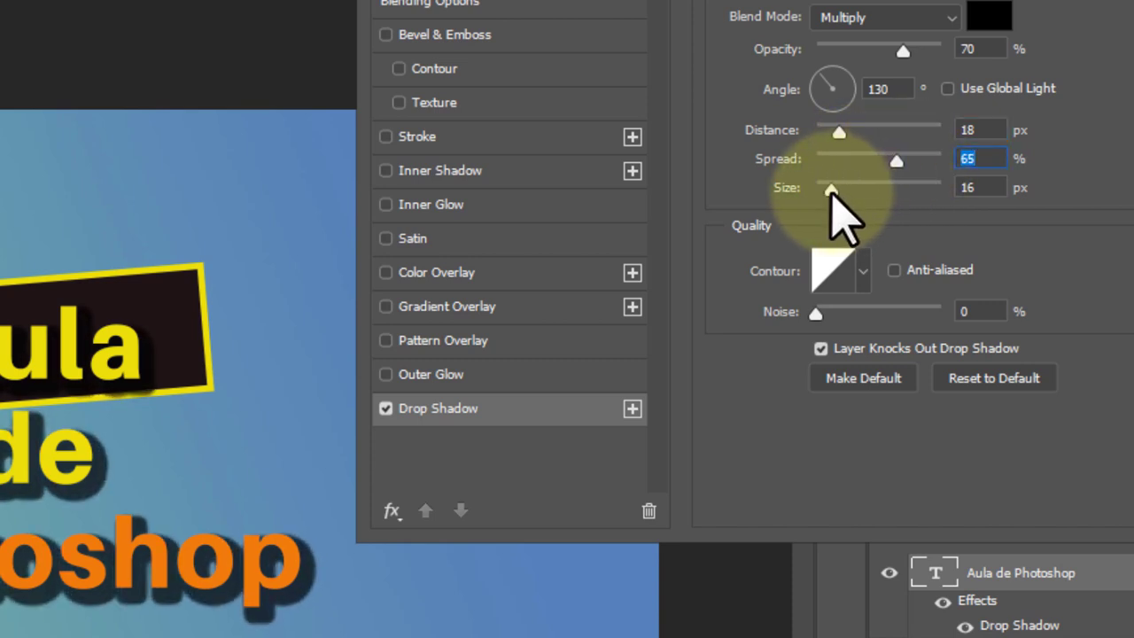
drag(831, 191, 825, 190)
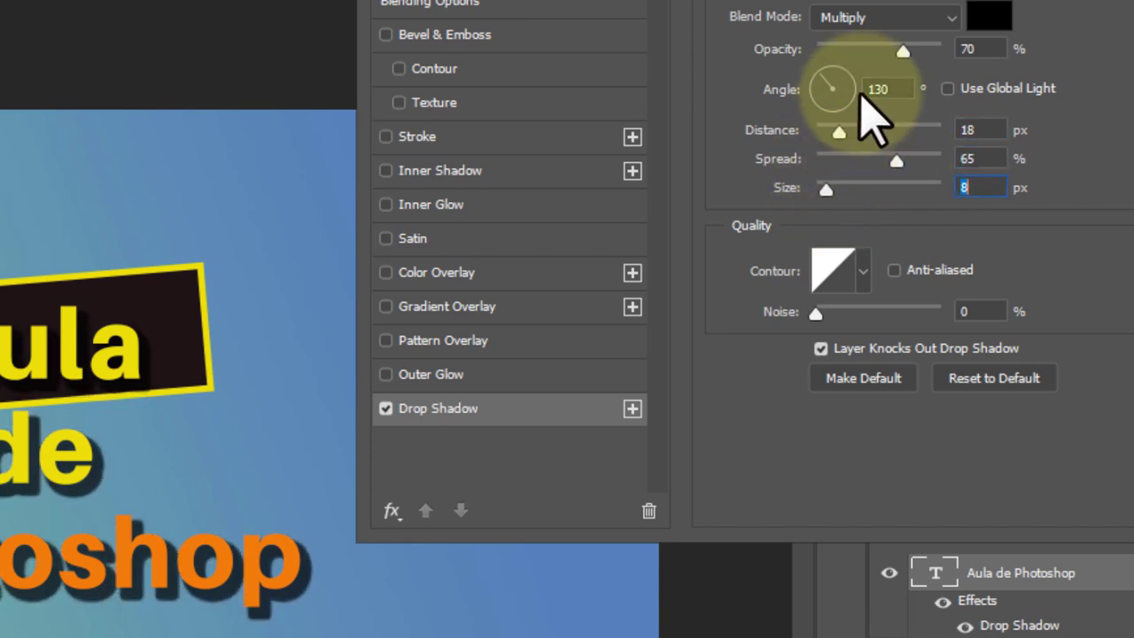
drag(904, 51, 952, 53)
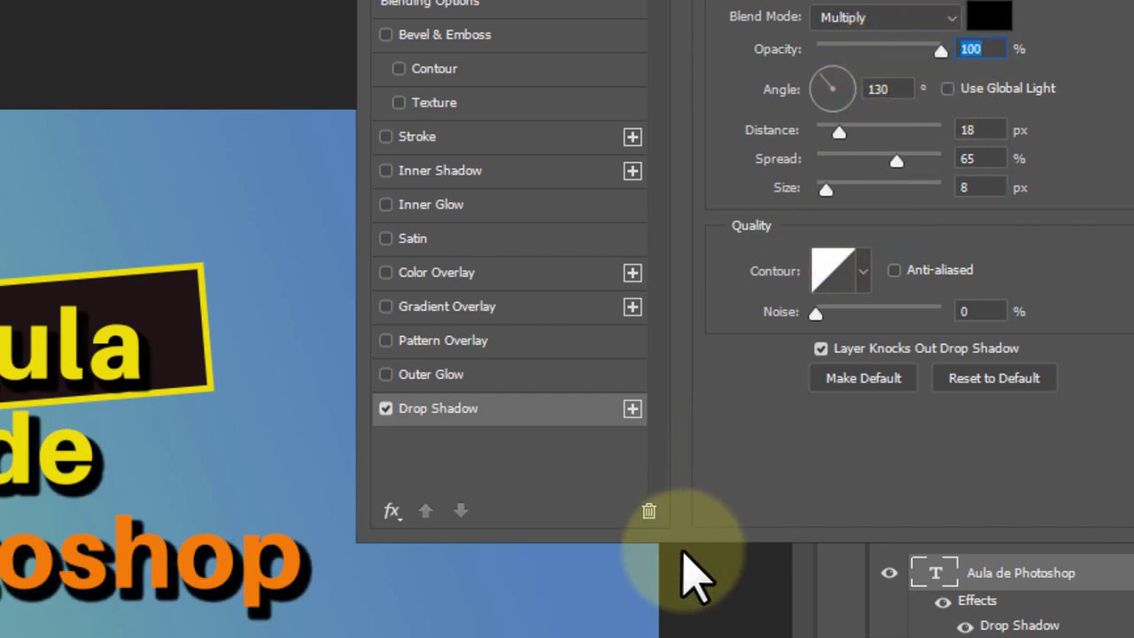
Step: Try cyan and teal shades such as #08e7ef and #199ea3 as the drop shadow color, and return it to black
click(989, 19)
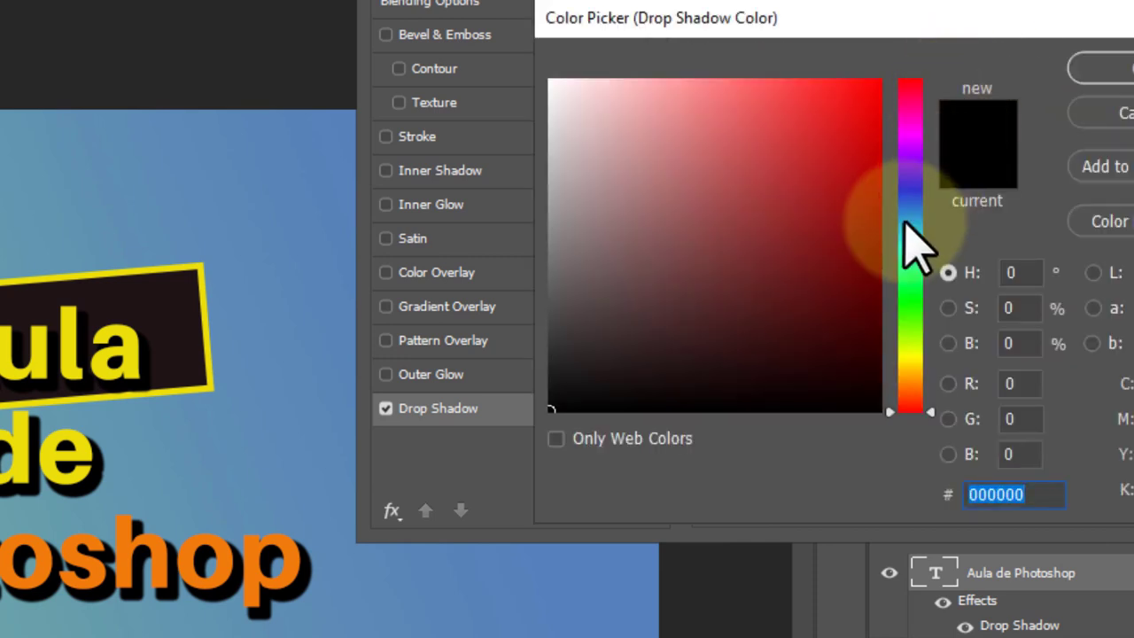
drag(912, 267, 917, 245)
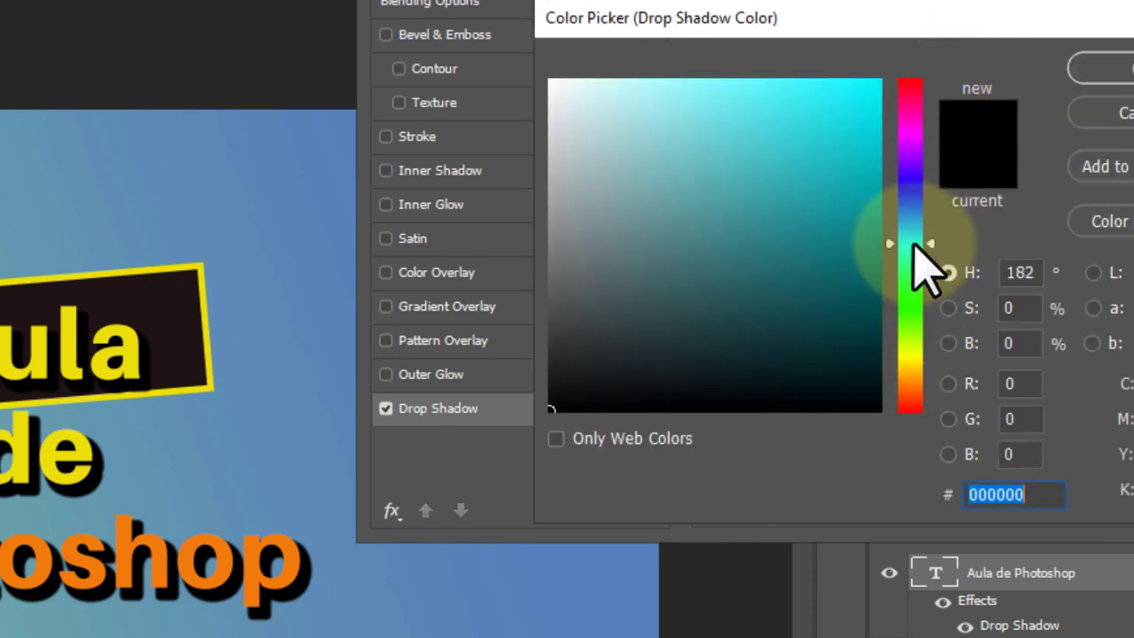
click(869, 100)
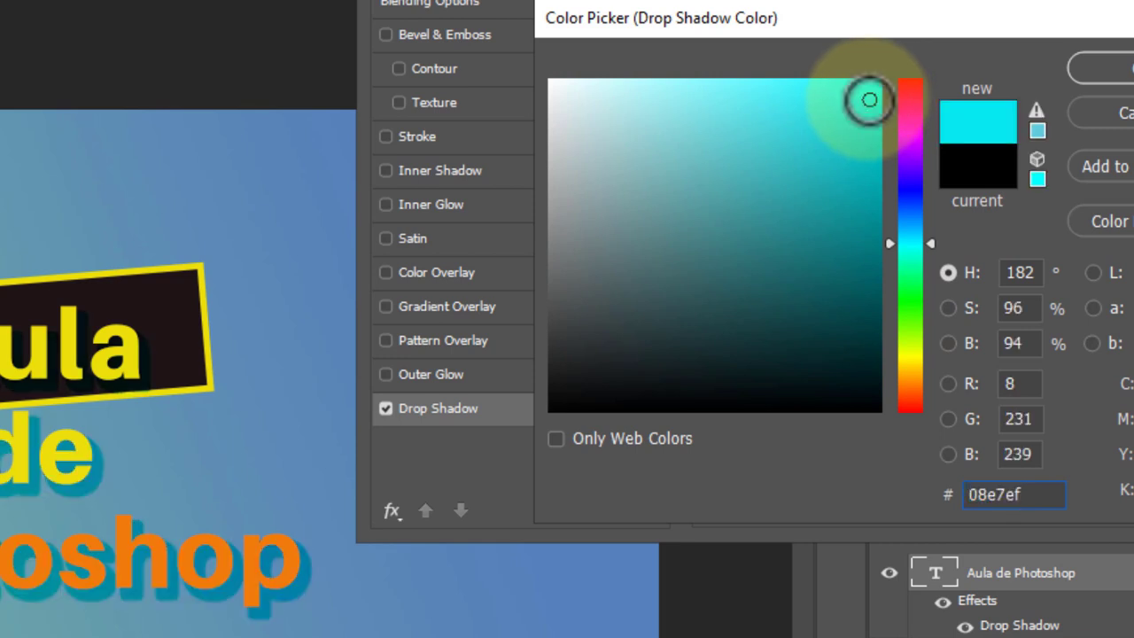
drag(869, 100, 822, 142)
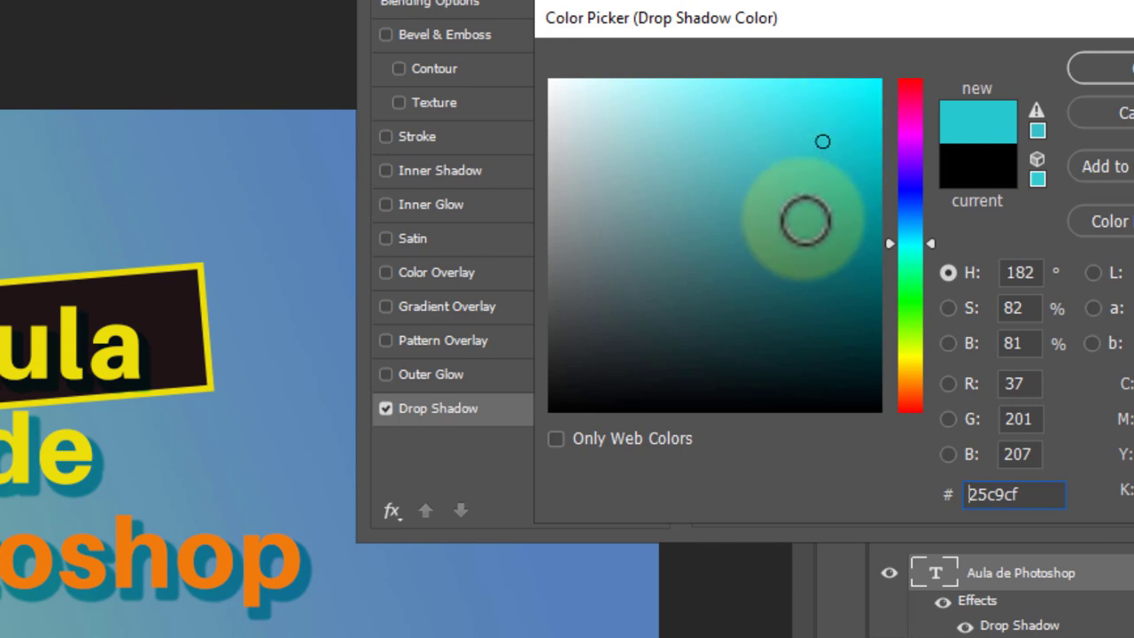
click(833, 210)
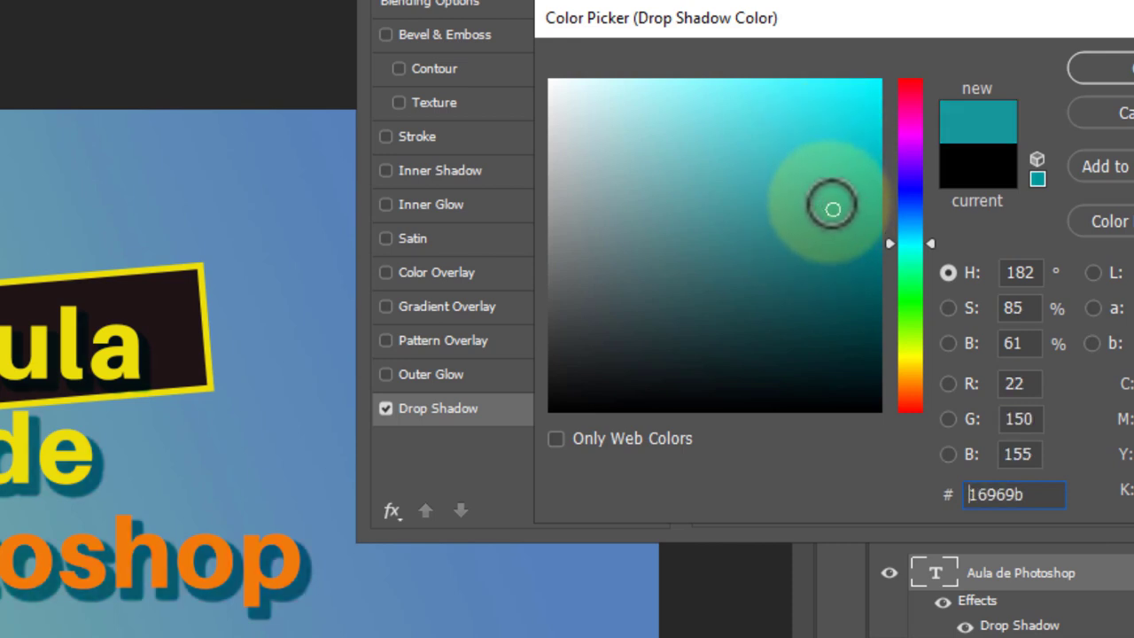
drag(832, 210, 816, 176)
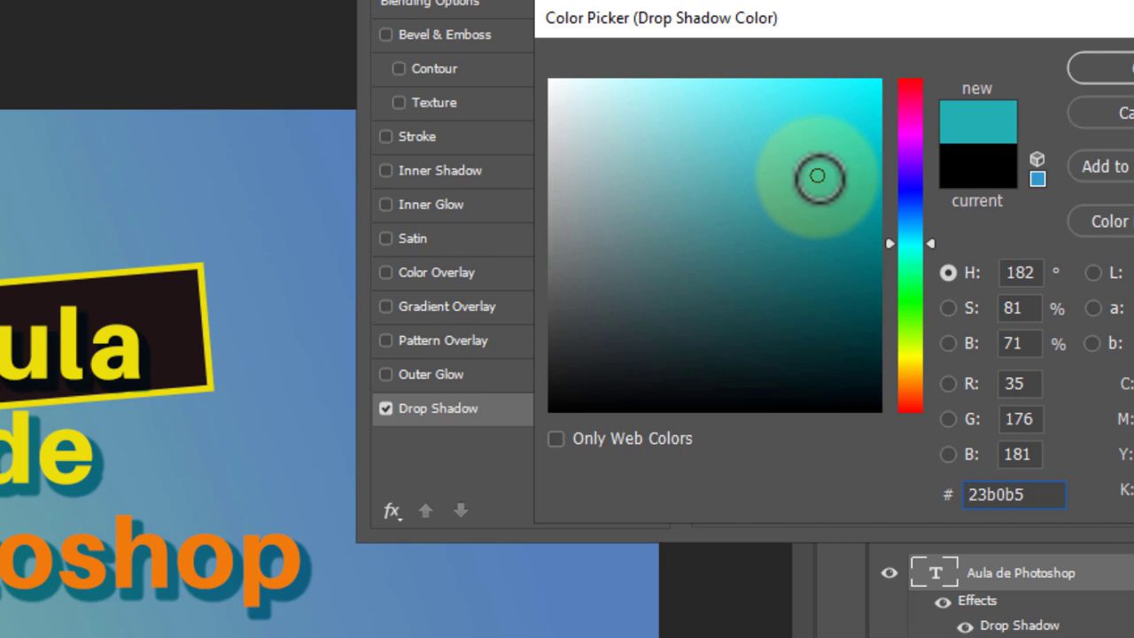
mouse_move(817, 177)
mouse_down()
mouse_move(853, 106)
mouse_move(833, 201)
mouse_up()
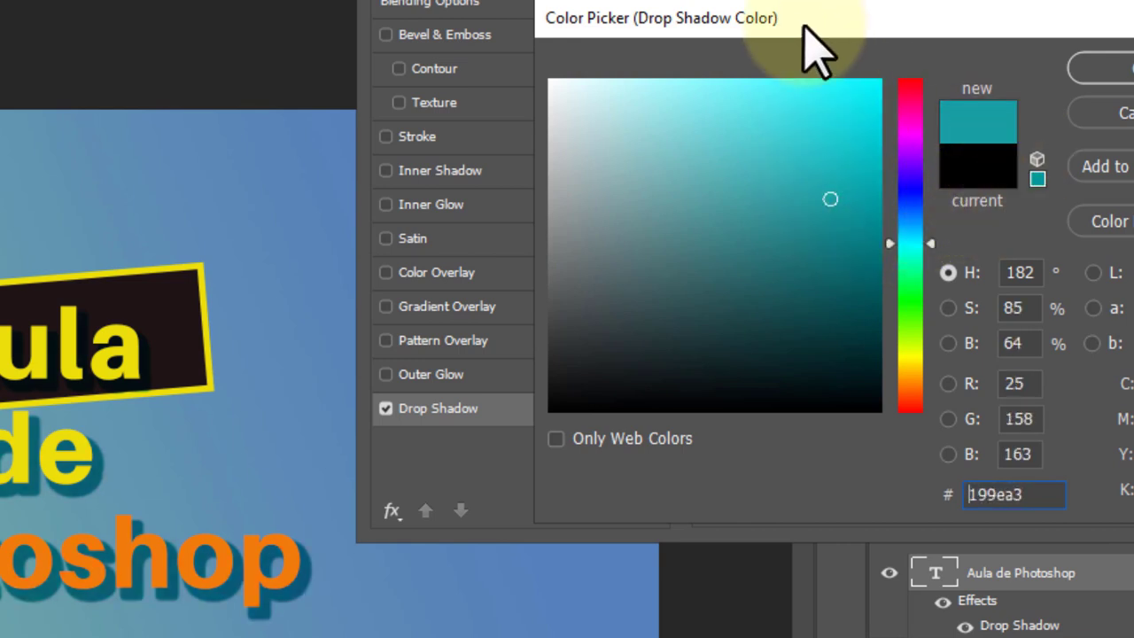
click(988, 170)
click(1104, 70)
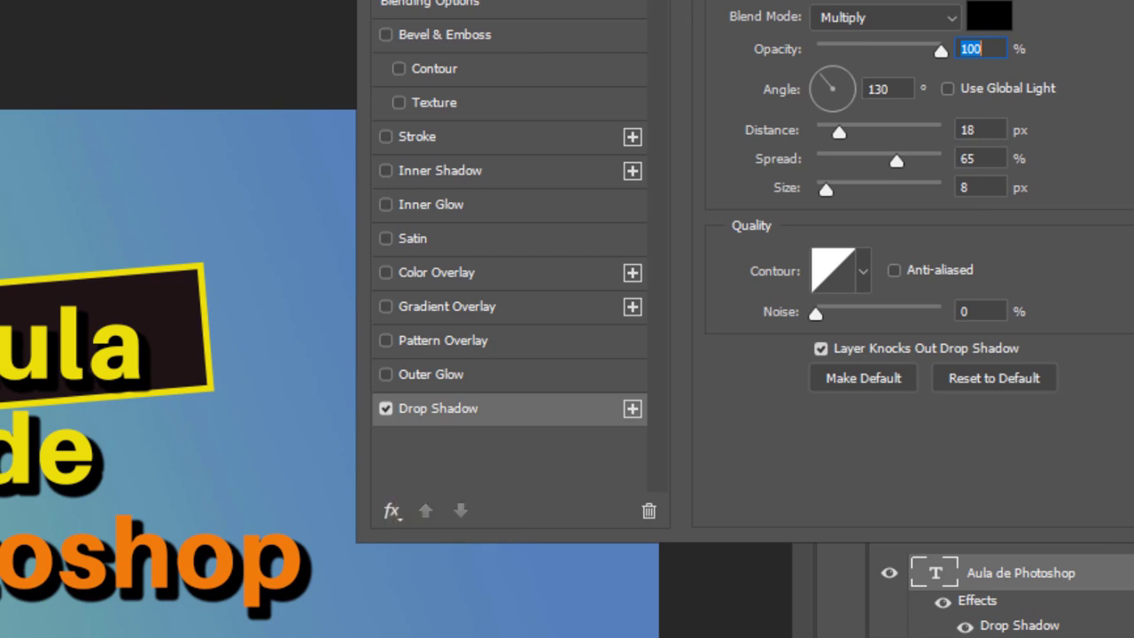
Step: Apply the drop shadow to the title text and close the layer style settings
drag(1116, 2, 891, 0)
click(1058, 1)
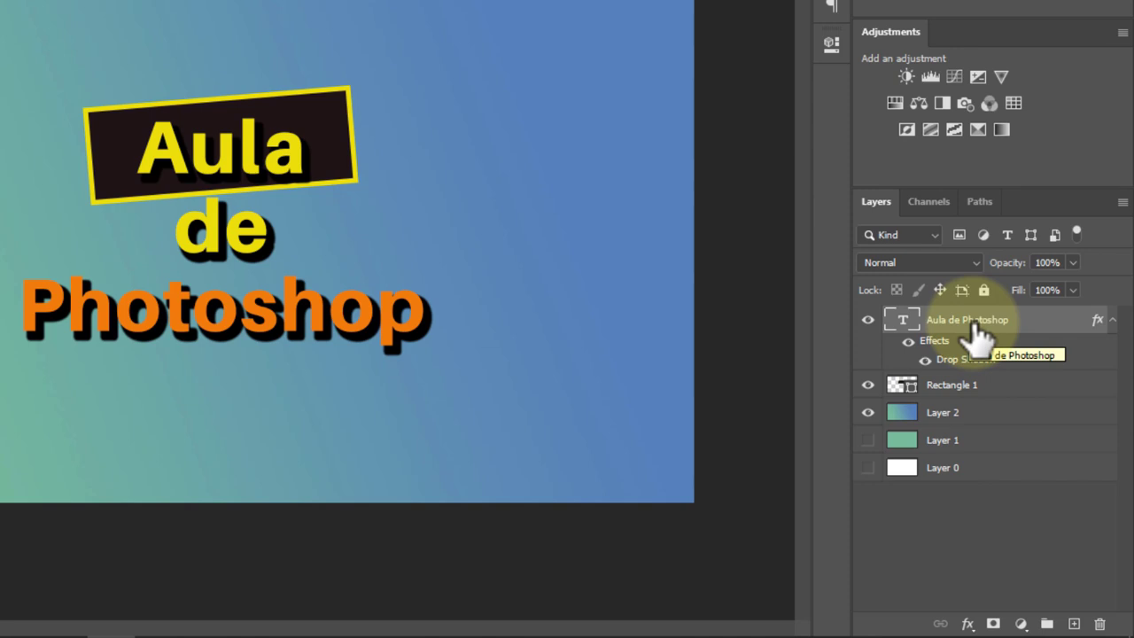
Step: Select the title text and Rectangle 1 layers together and move them horizontally into the left half of the canvas
click(970, 399)
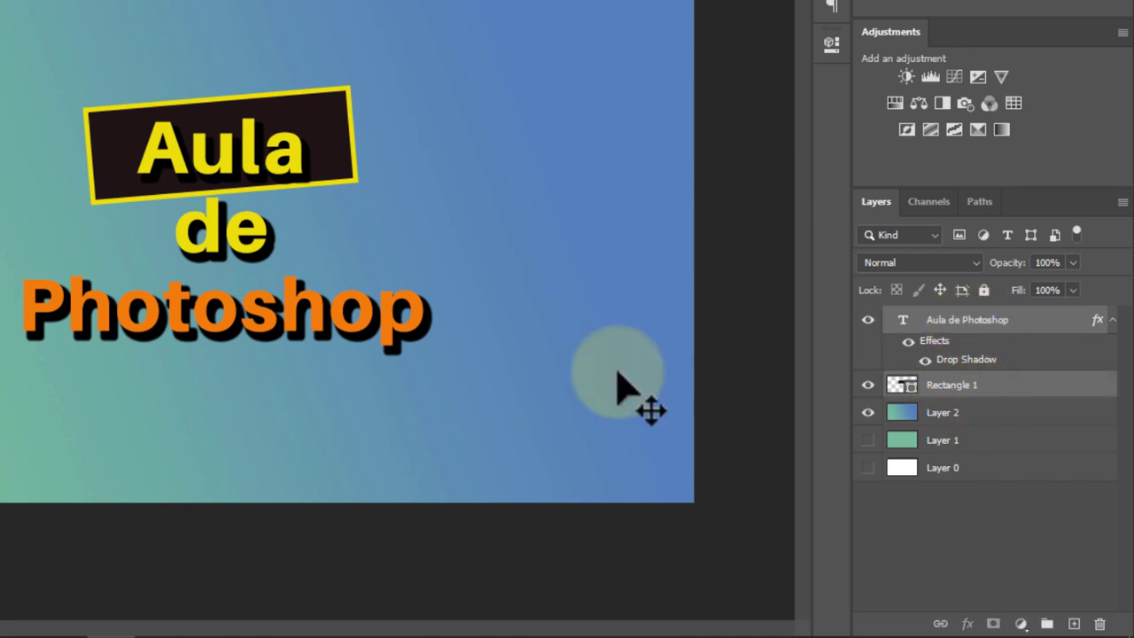
drag(400, 337, 219, 328)
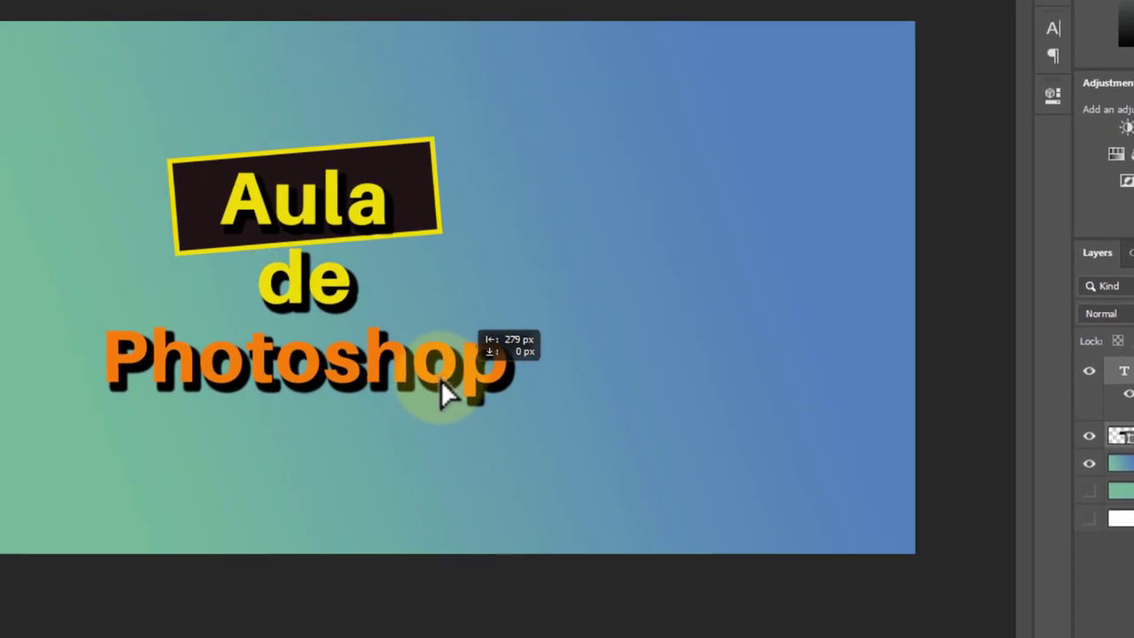
drag(442, 383, 411, 385)
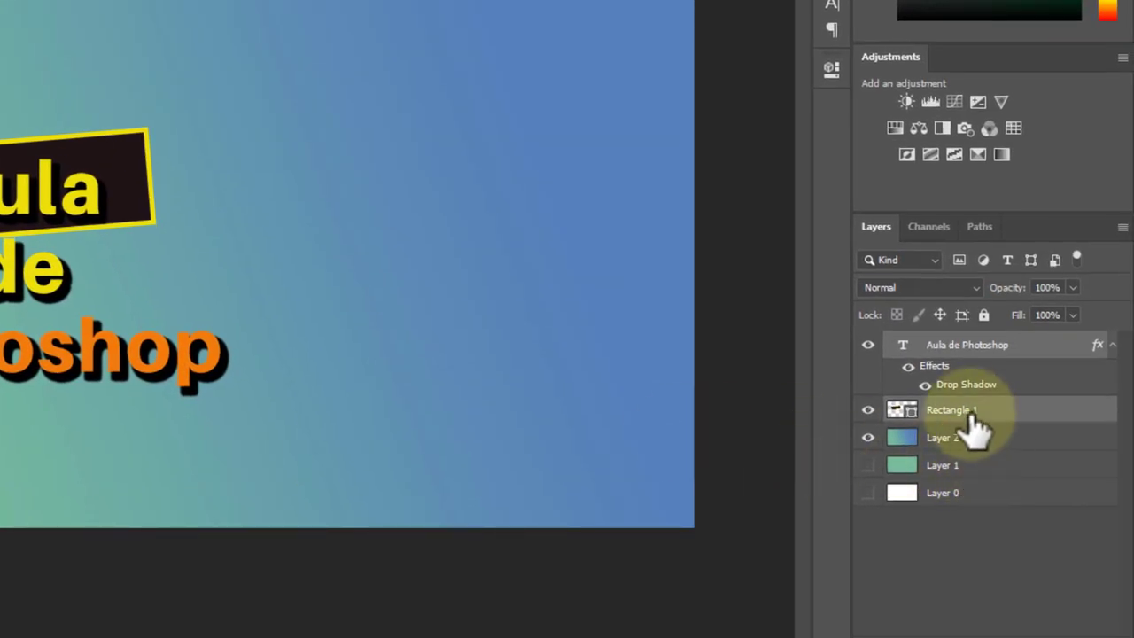
Step: Select only the Rectangle 1 layer and rename it "Fundo texto"
click(964, 415)
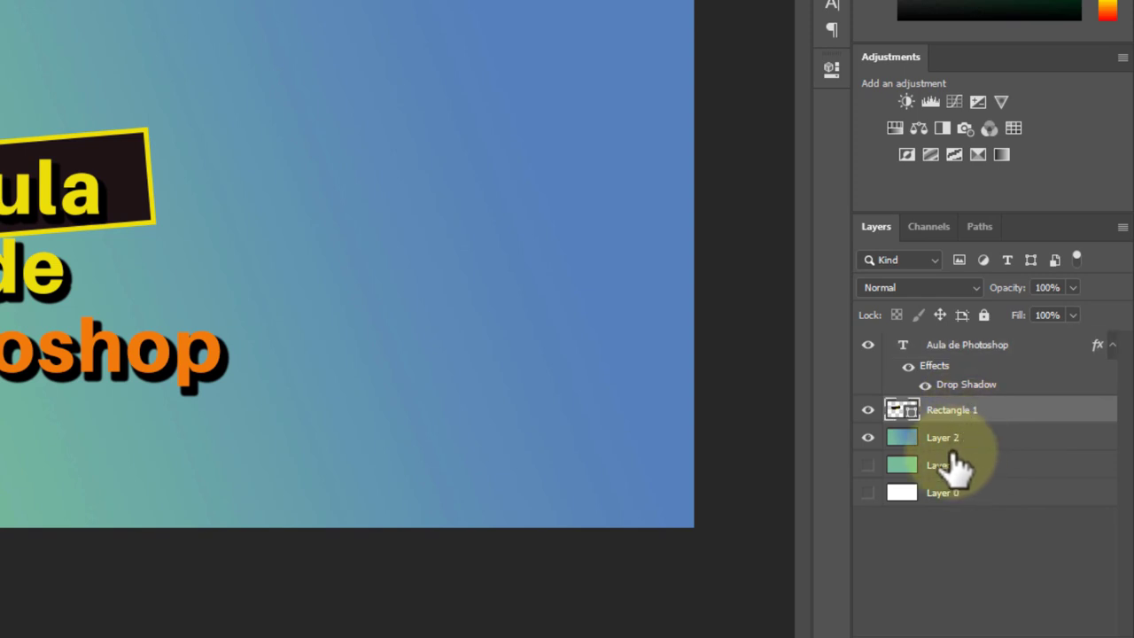
double_click(966, 421)
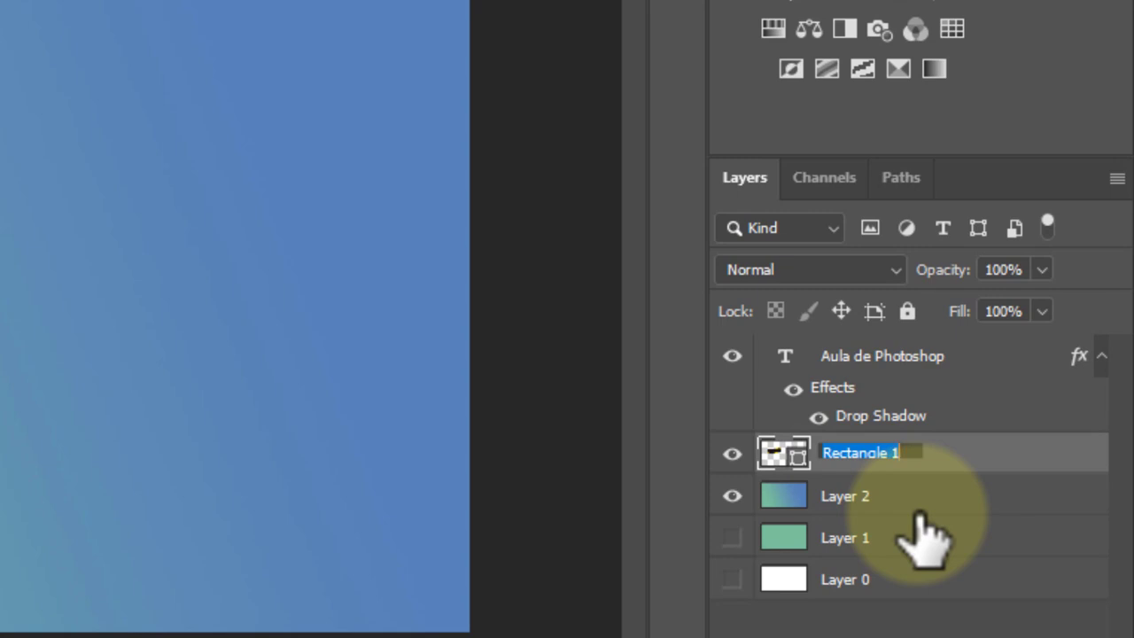
text(Fundo)
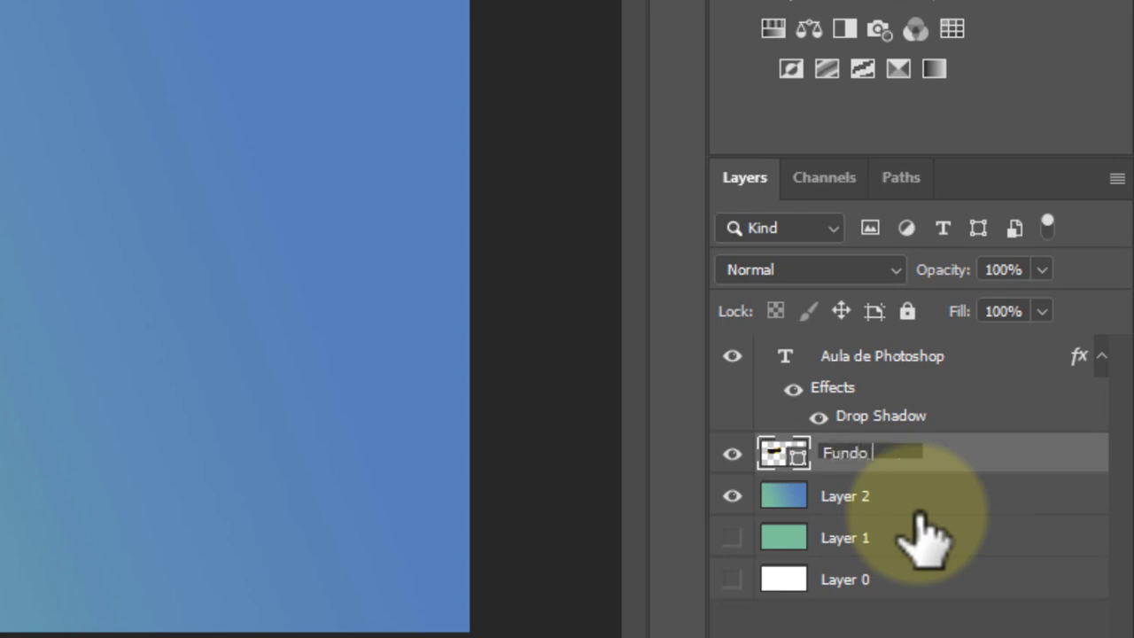
text( texto)
key(Return)
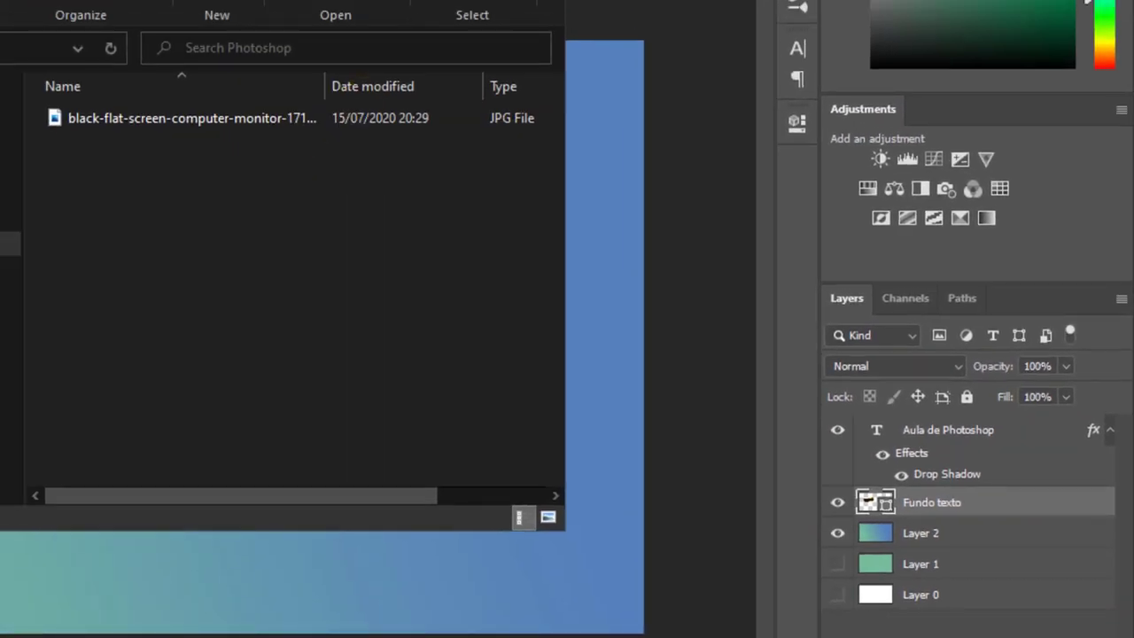
Step: Open black-flat-screen-computer-monitor-1714208.jpg from the Photoshop folder with Adobe Photoshop 2020, and return to the "Aula de Photoshop" document
drag(16, 0, 505, 22)
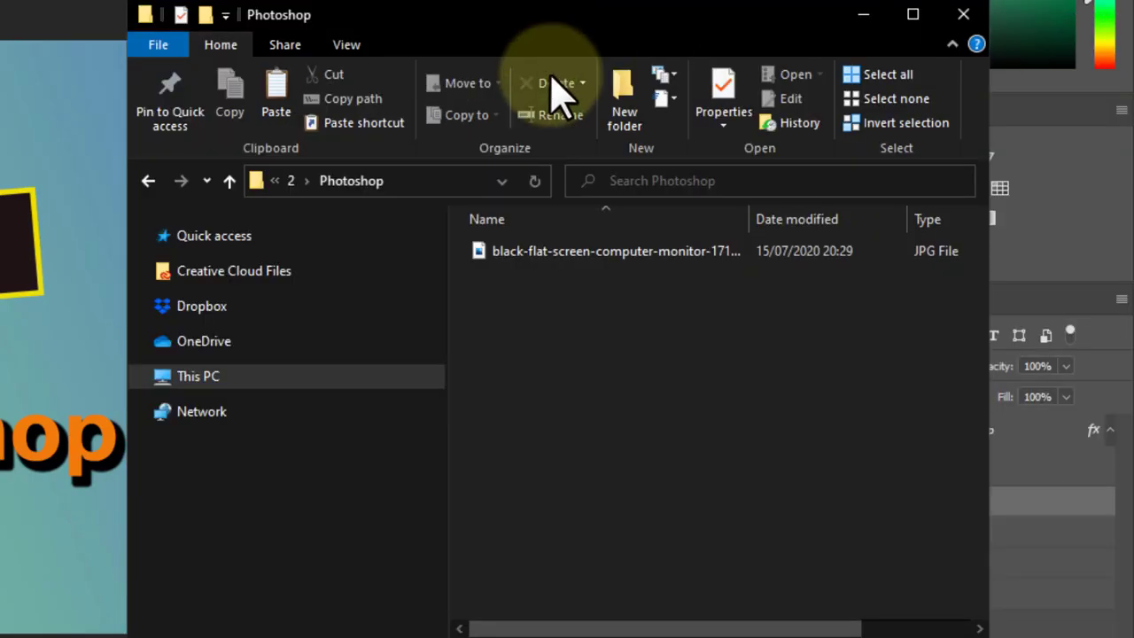
right_click(582, 253)
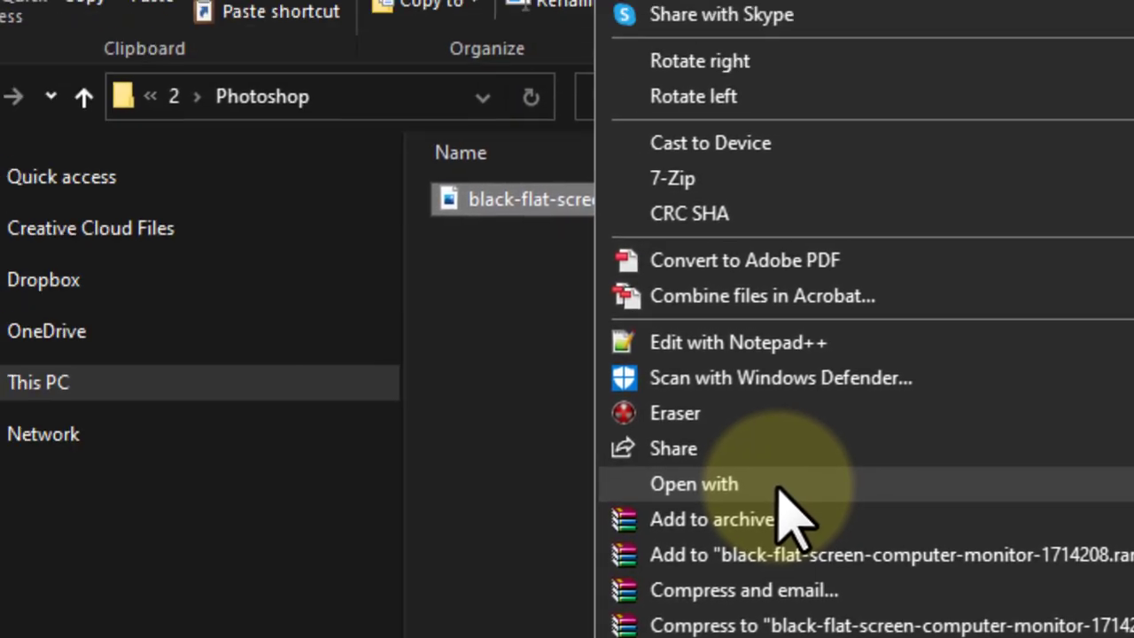
mouse_move(496, 356)
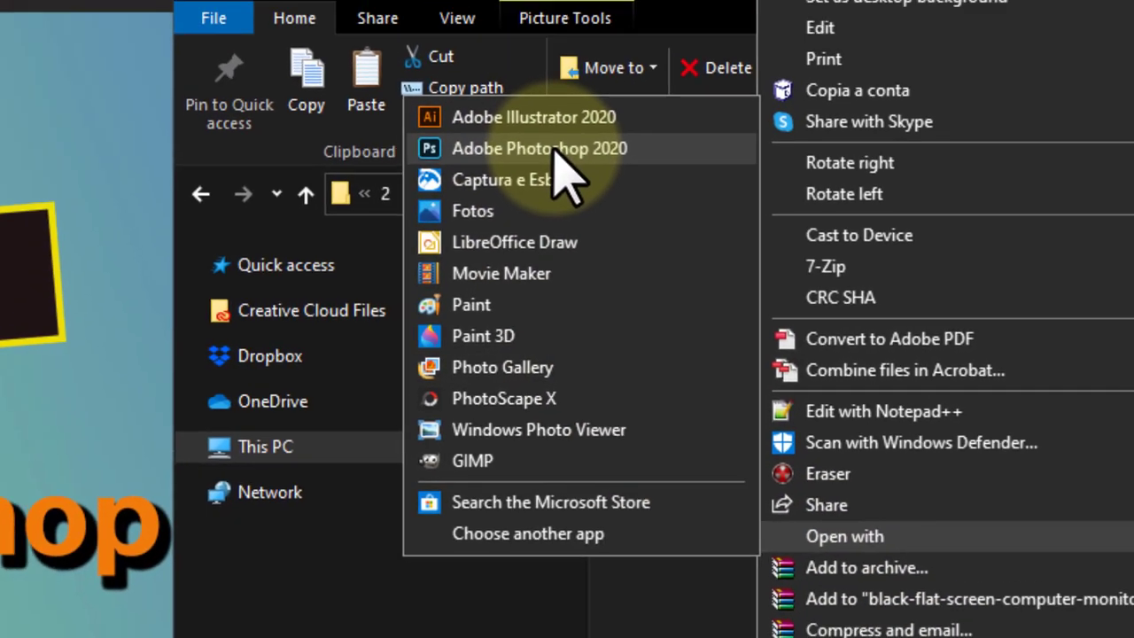
click(531, 124)
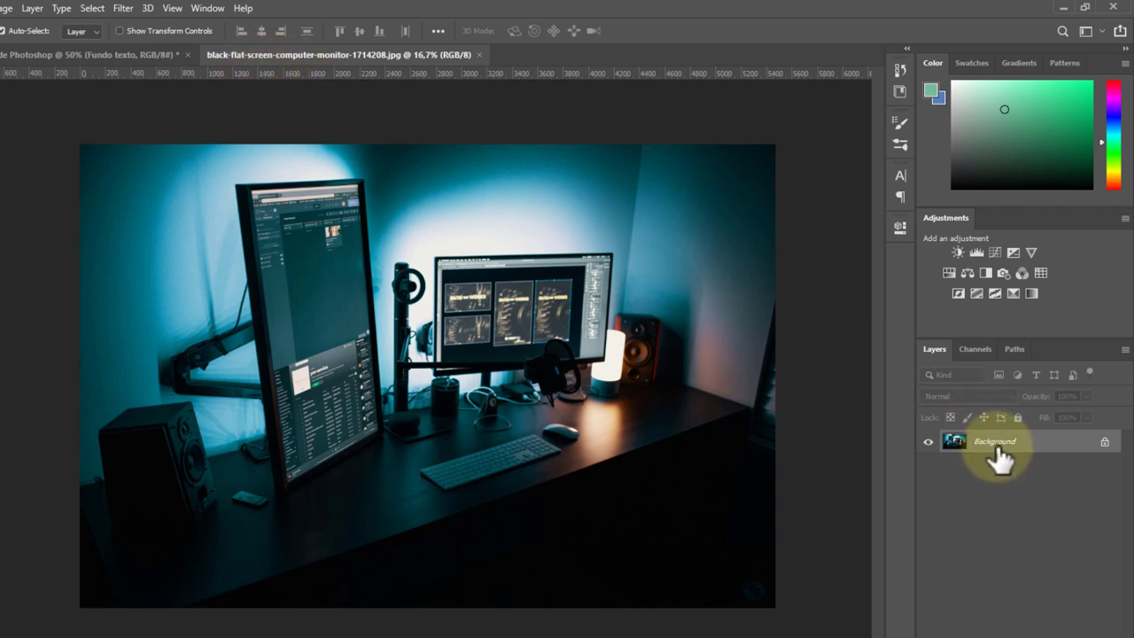
click(66, 54)
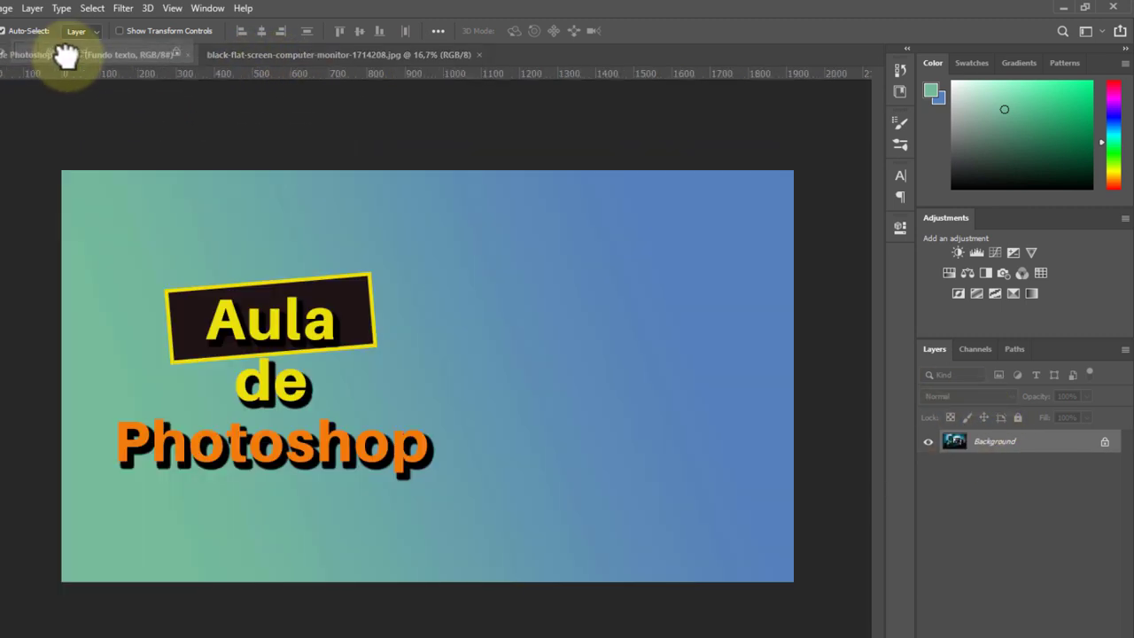
Step: Try copying the monitor photo from its own document into the "Aula de Photoshop" canvas, and undo it
drag(66, 54, 492, 385)
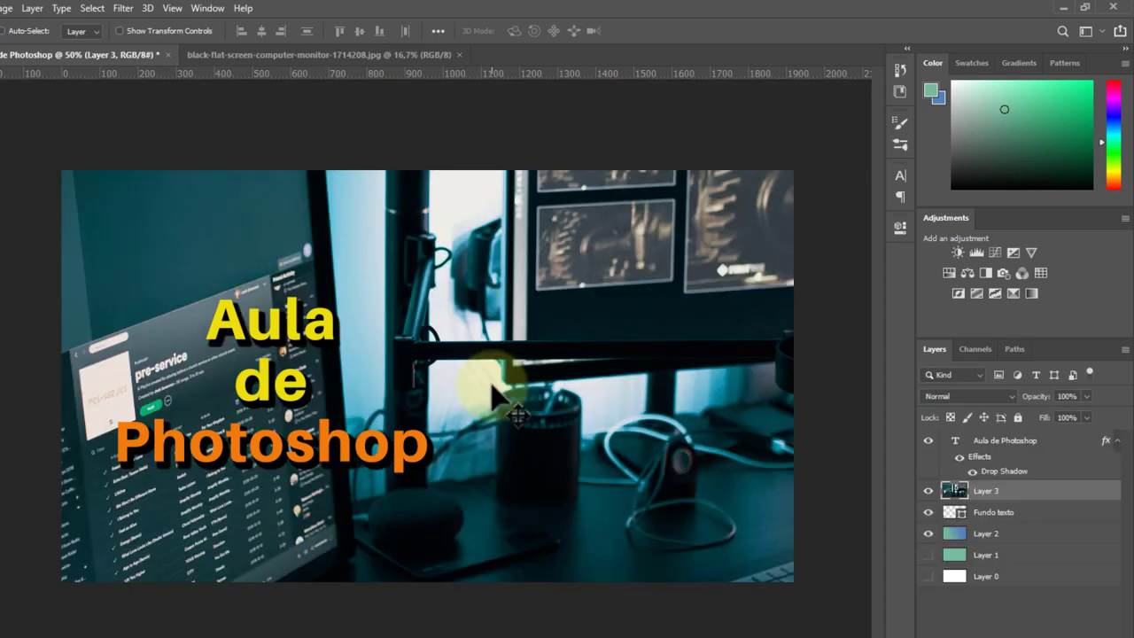
key(ctrl+z)
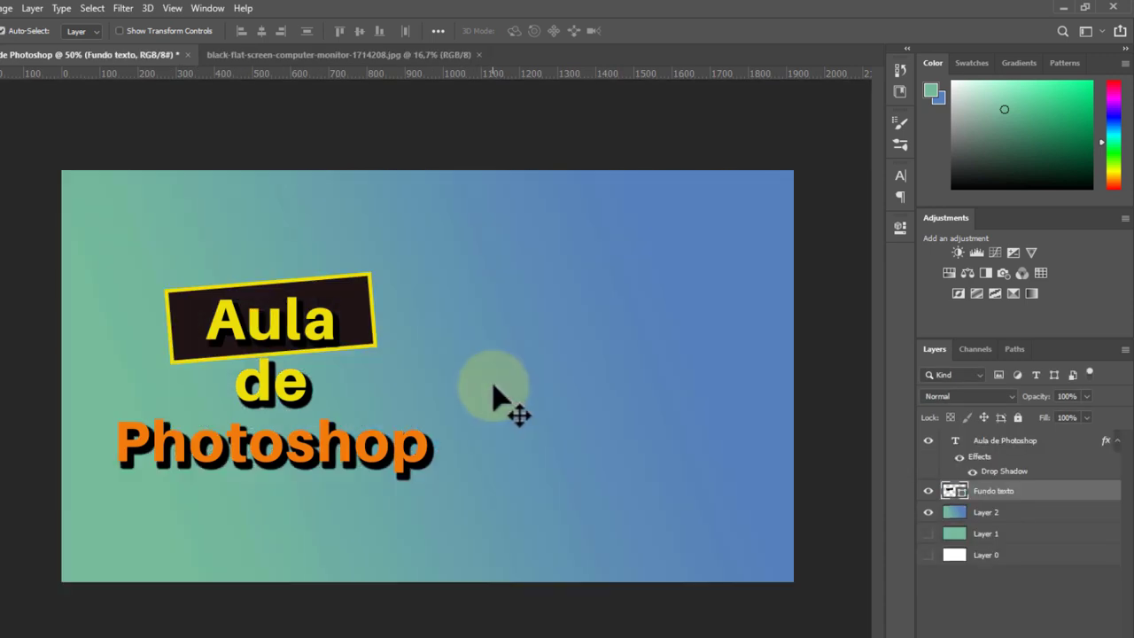
Step: Switch to File Explorer and place black-flat-screen-computer-monitor-1714208 from the Photoshop folder into the "Aula de Photoshop" canvas
key(alt+Tab)
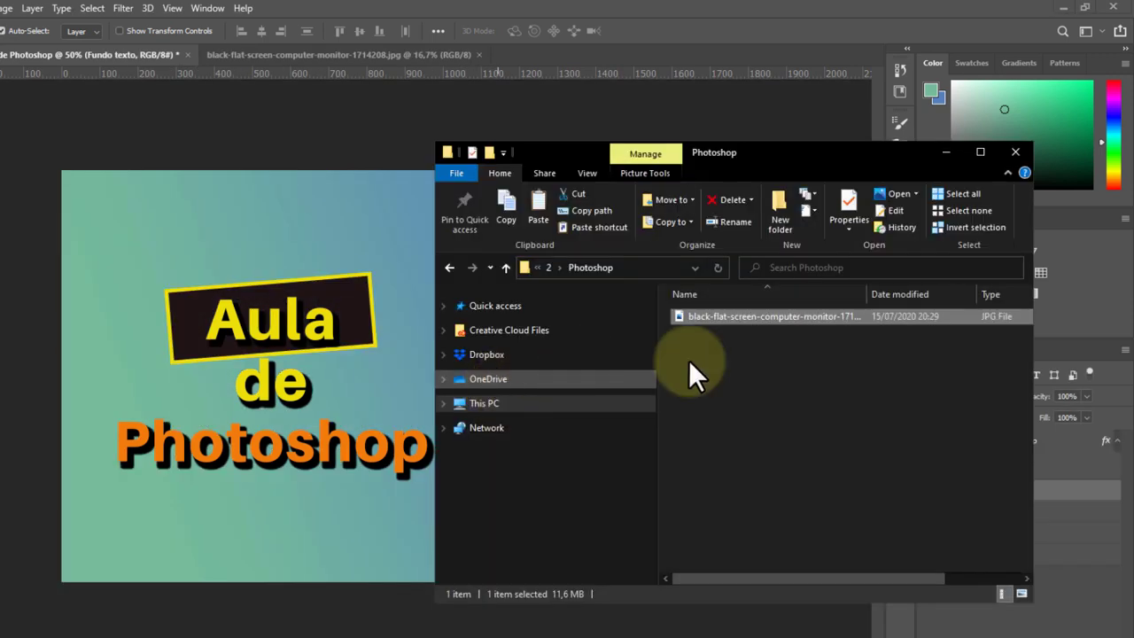
click(765, 401)
drag(782, 159, 903, 151)
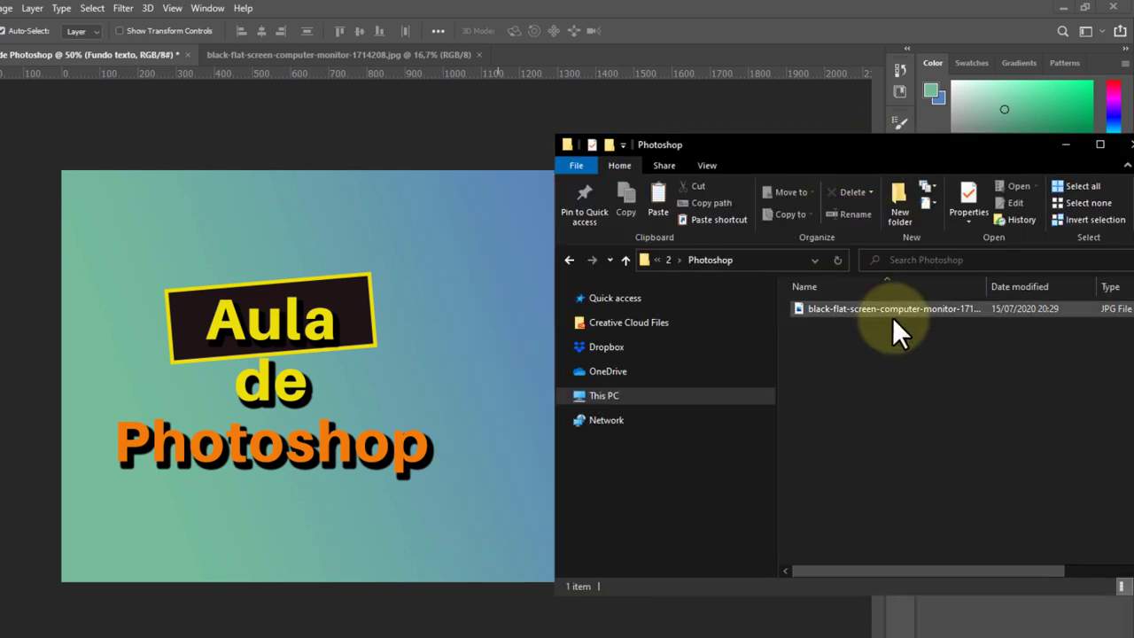
drag(856, 307, 391, 396)
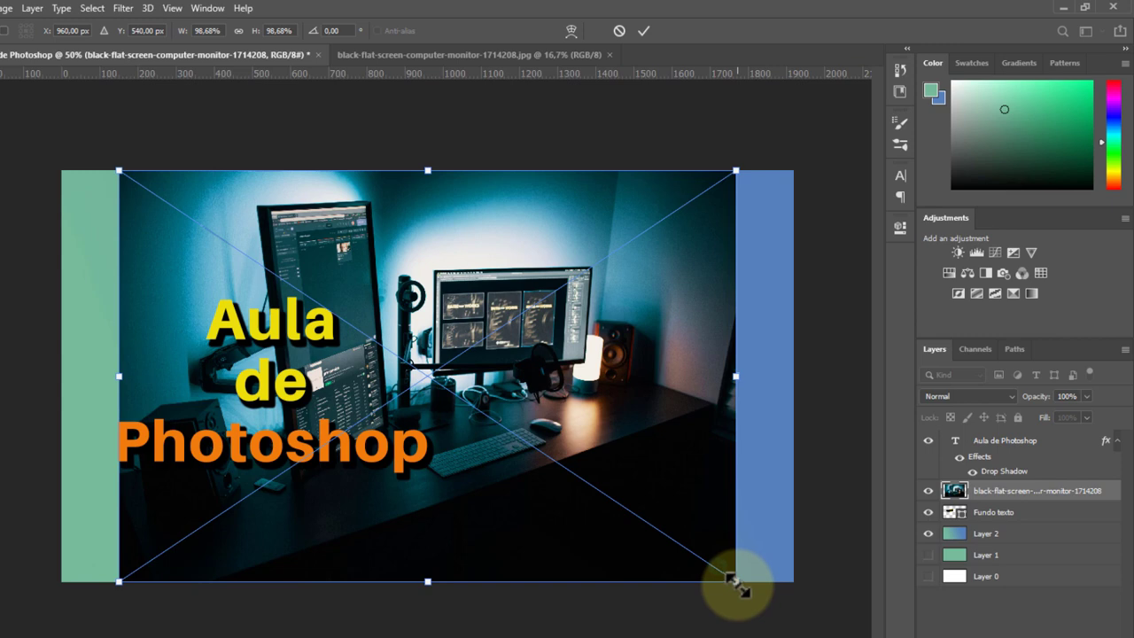
Step: Scale the placed monitor photo to about 117.63% so it covers the whole canvas, and commit the placement
drag(735, 580, 794, 620)
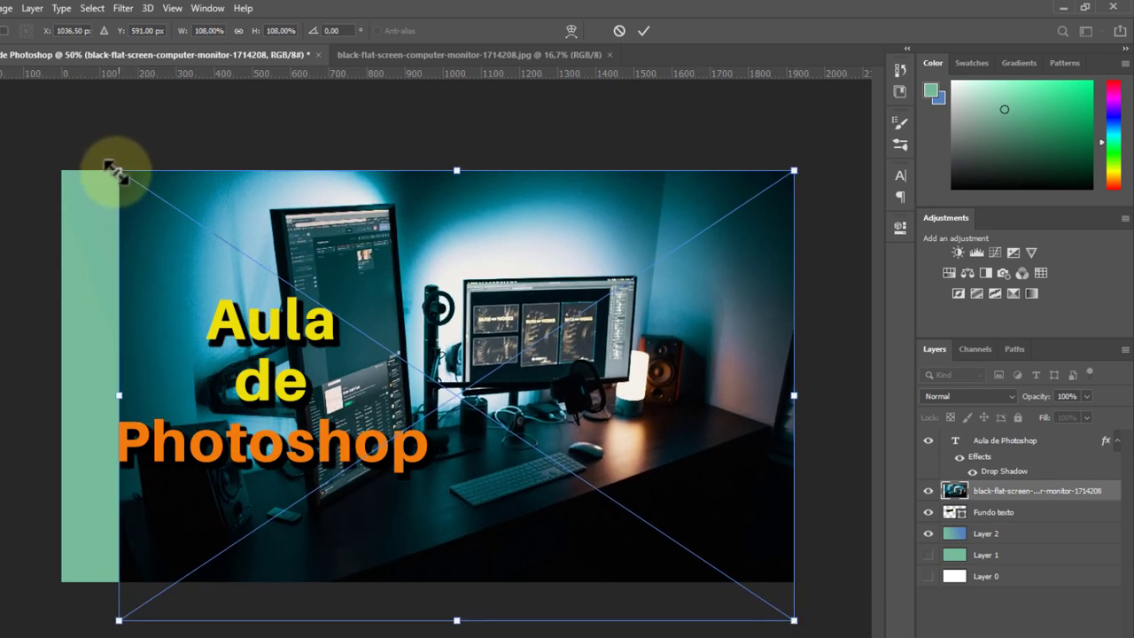
drag(115, 172, 58, 130)
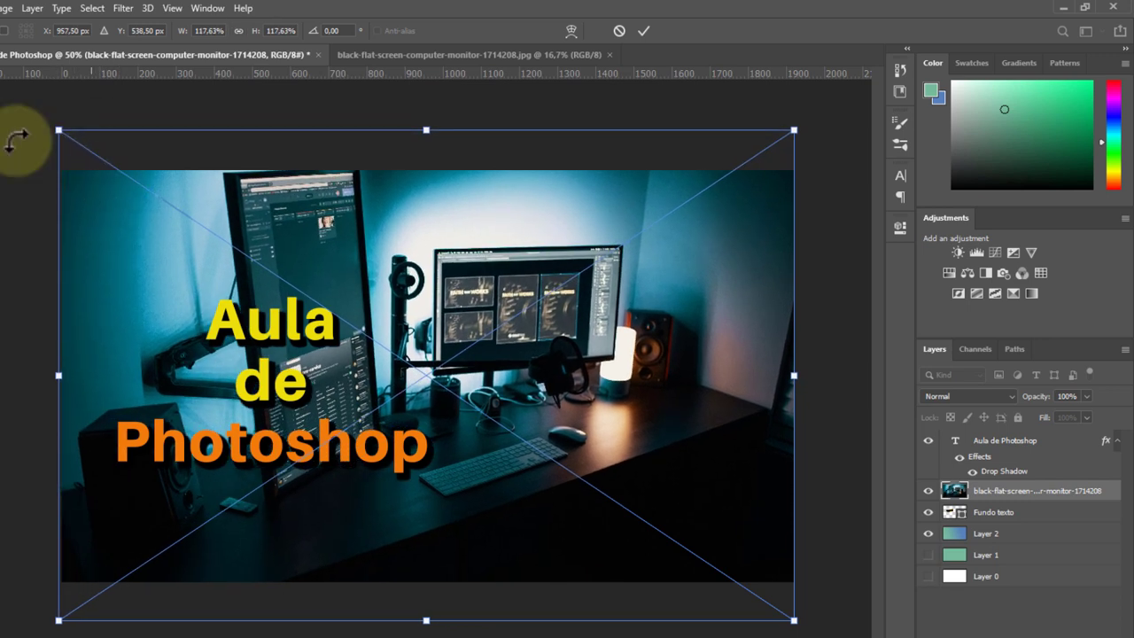
click(644, 30)
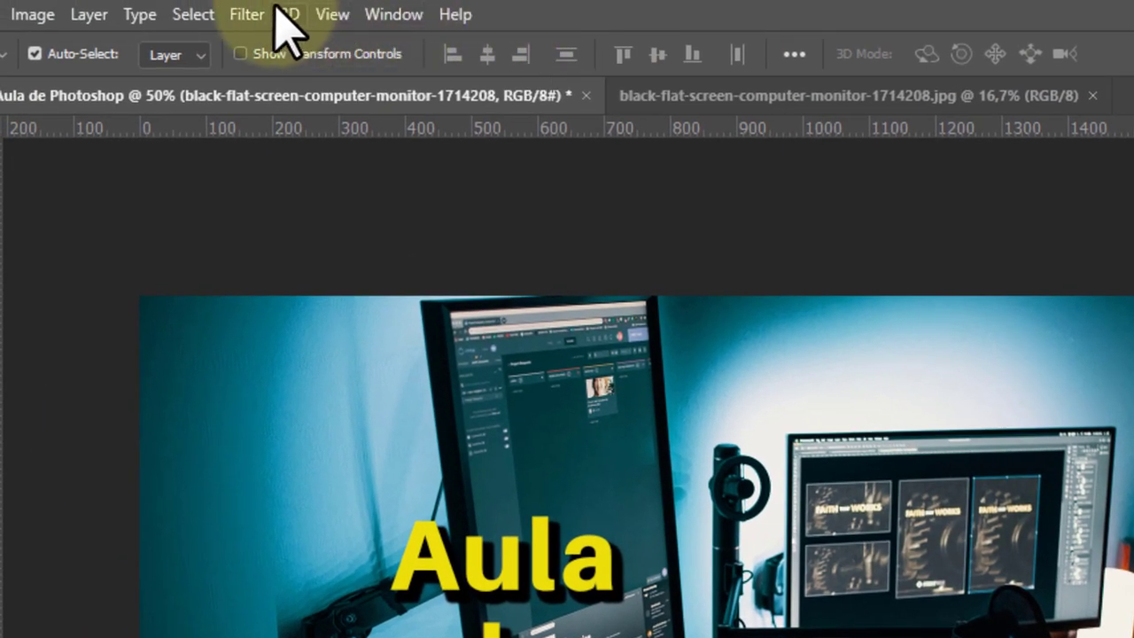
Step: Apply a Gaussian Blur with a radius of 8.0 pixels to the monitor photo and move its layer below "Fundo texto"
click(248, 15)
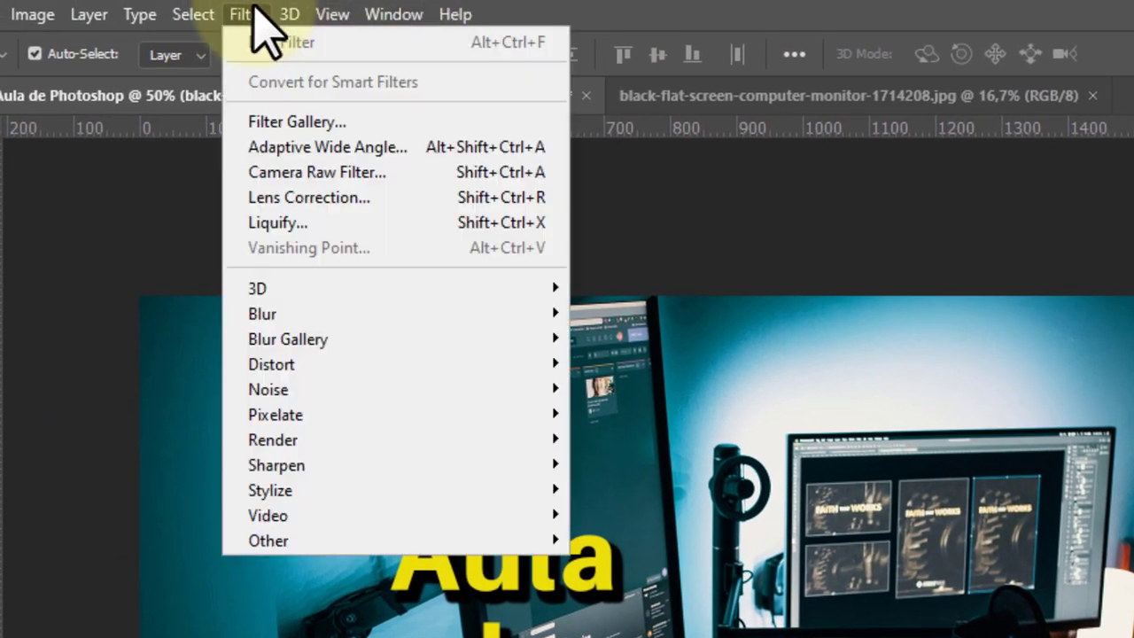
mouse_move(380, 313)
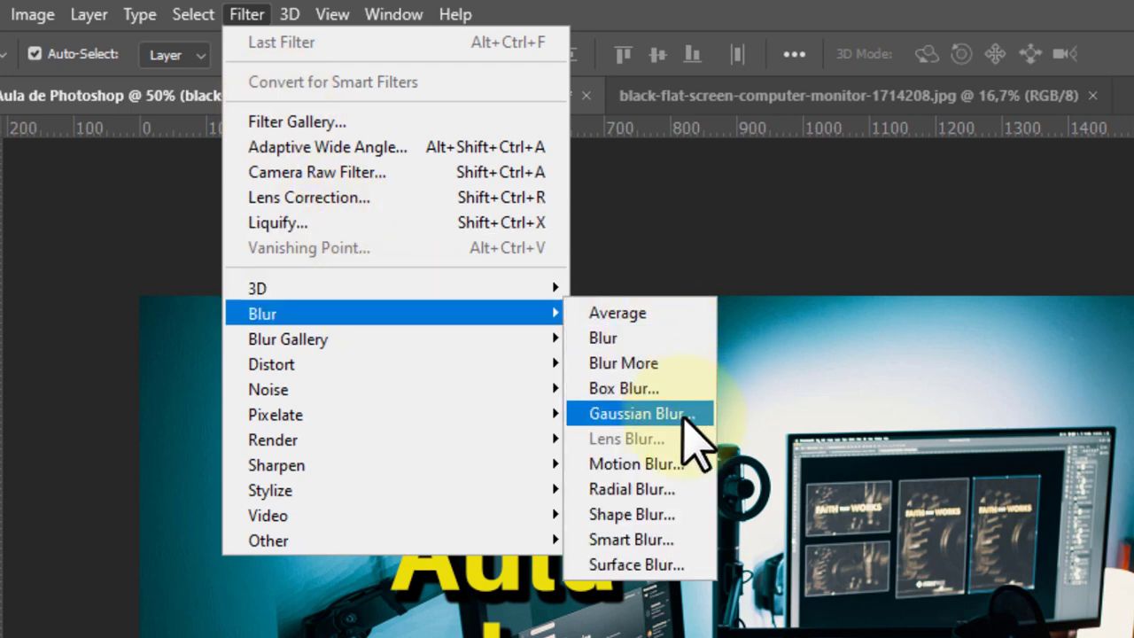
click(685, 420)
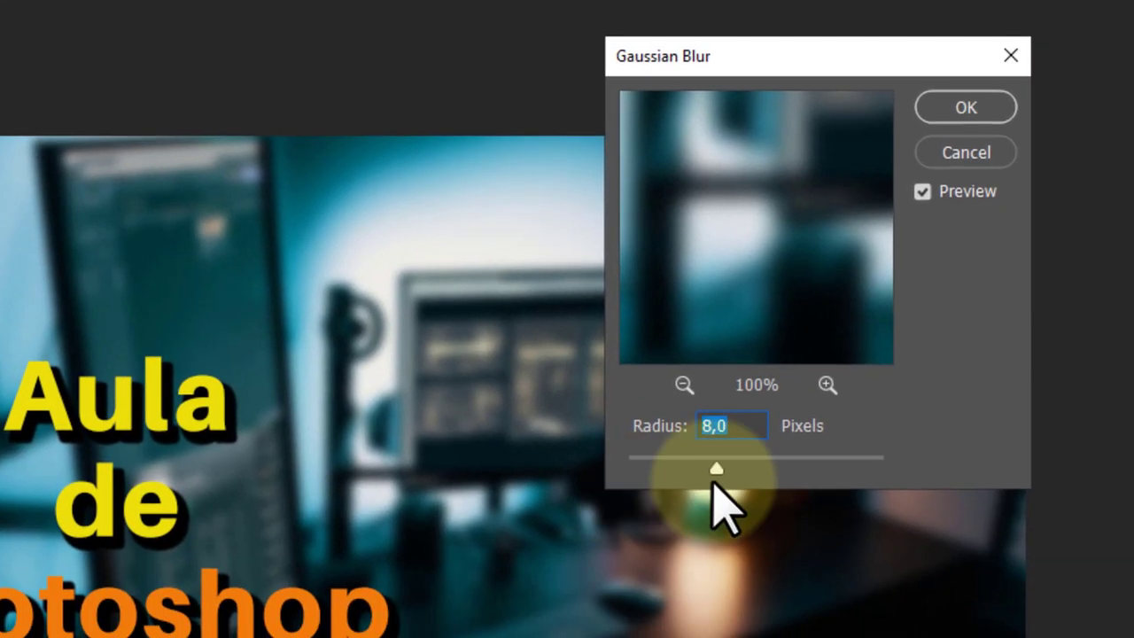
mouse_move(713, 485)
mouse_down()
mouse_move(678, 467)
mouse_move(804, 469)
mouse_move(724, 467)
mouse_up()
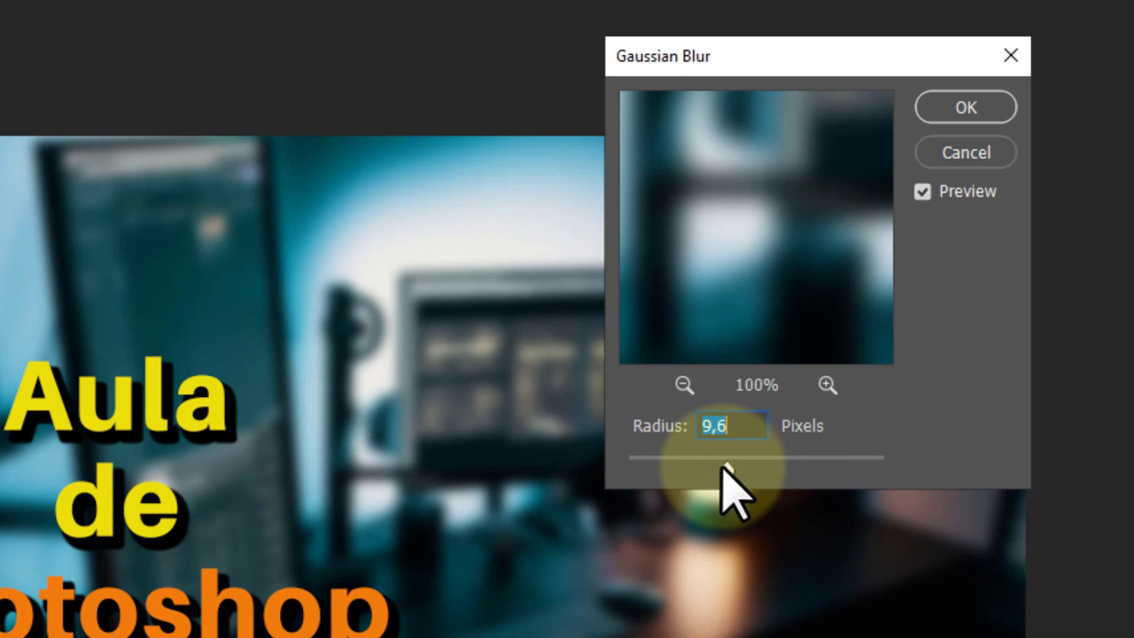
drag(725, 467, 717, 467)
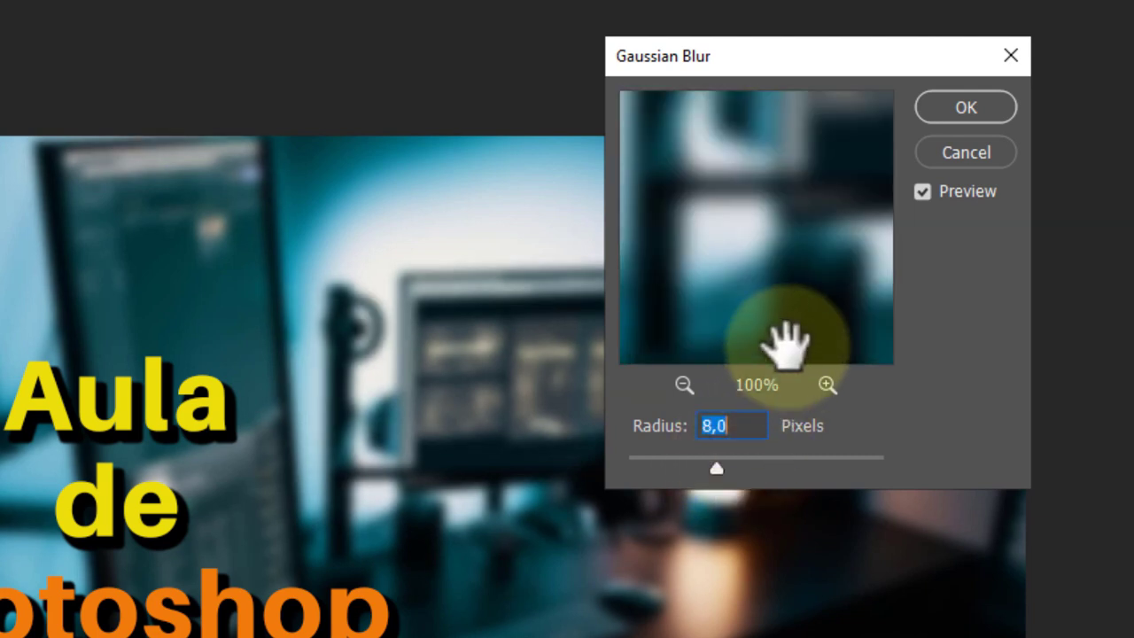
click(966, 107)
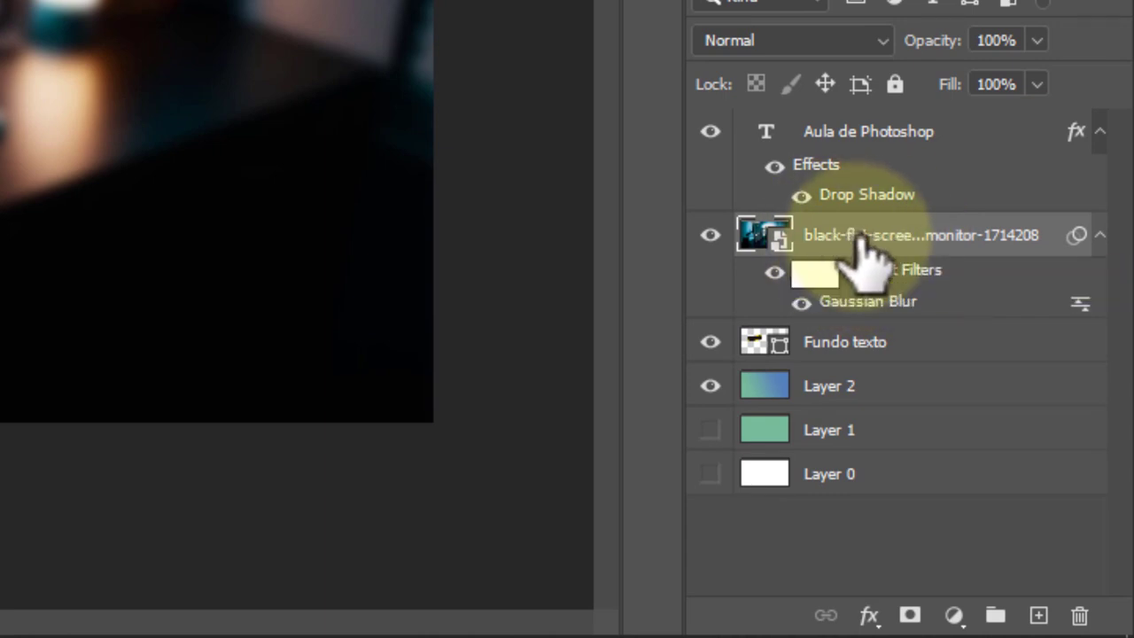
drag(863, 257, 858, 355)
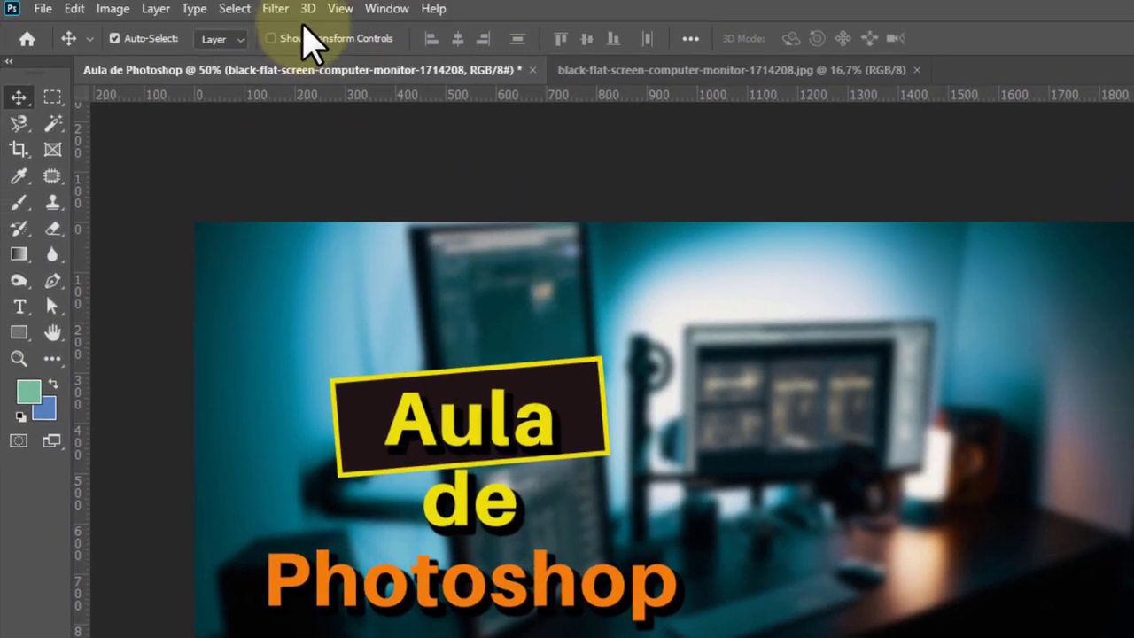
Step: Try the Sharpen filter on the monitor photo layer and look through the Blur and Stylize filters
click(275, 9)
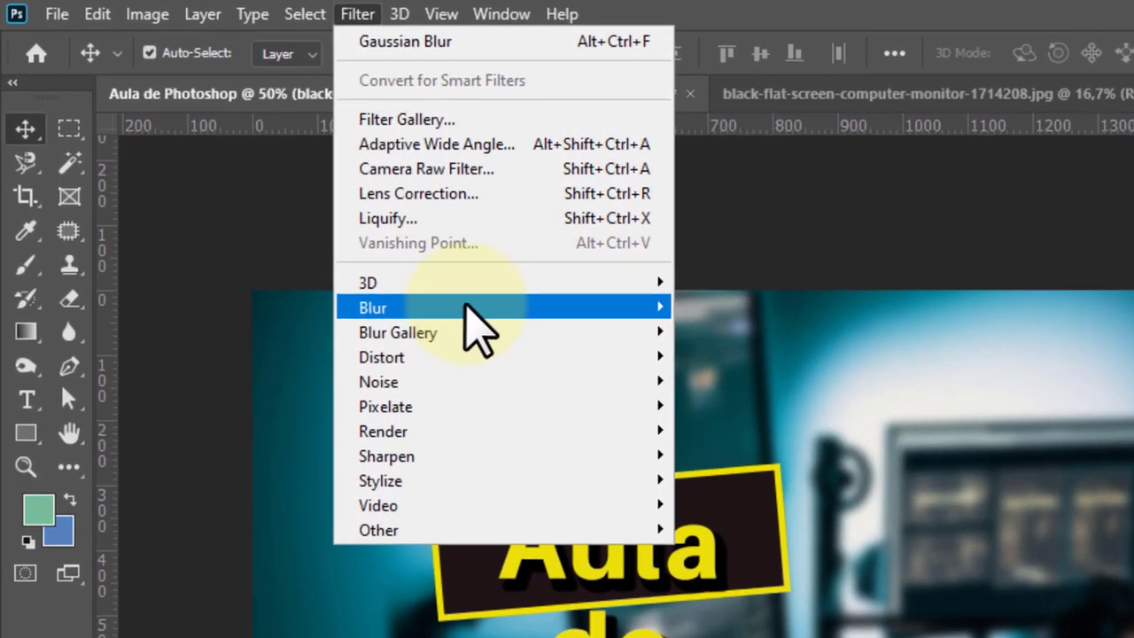
mouse_move(380, 250)
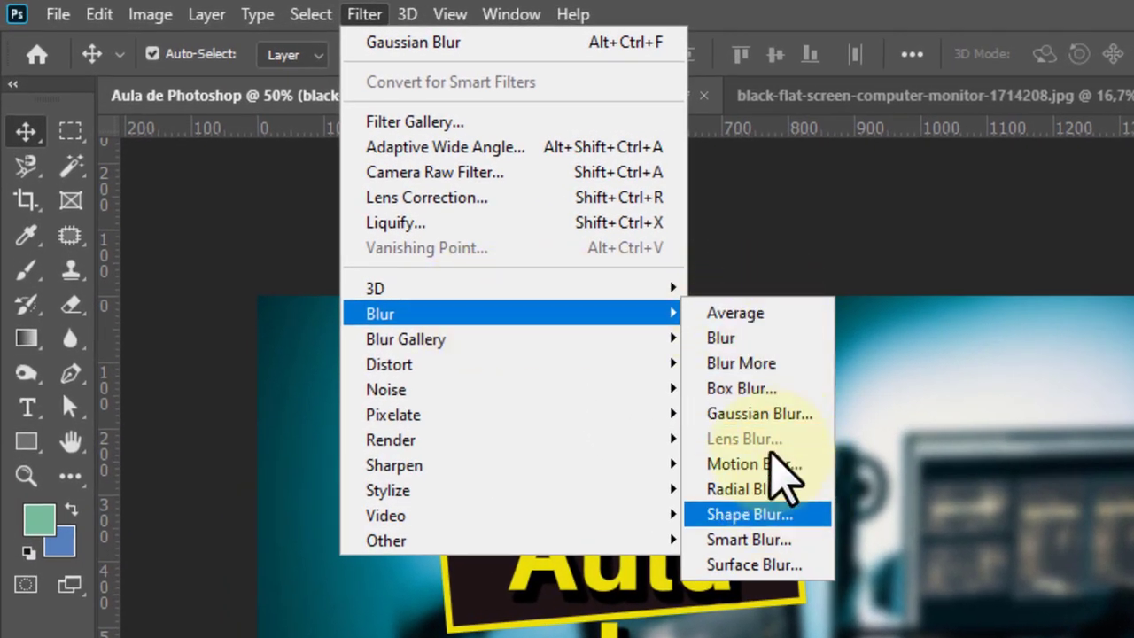
mouse_move(558, 463)
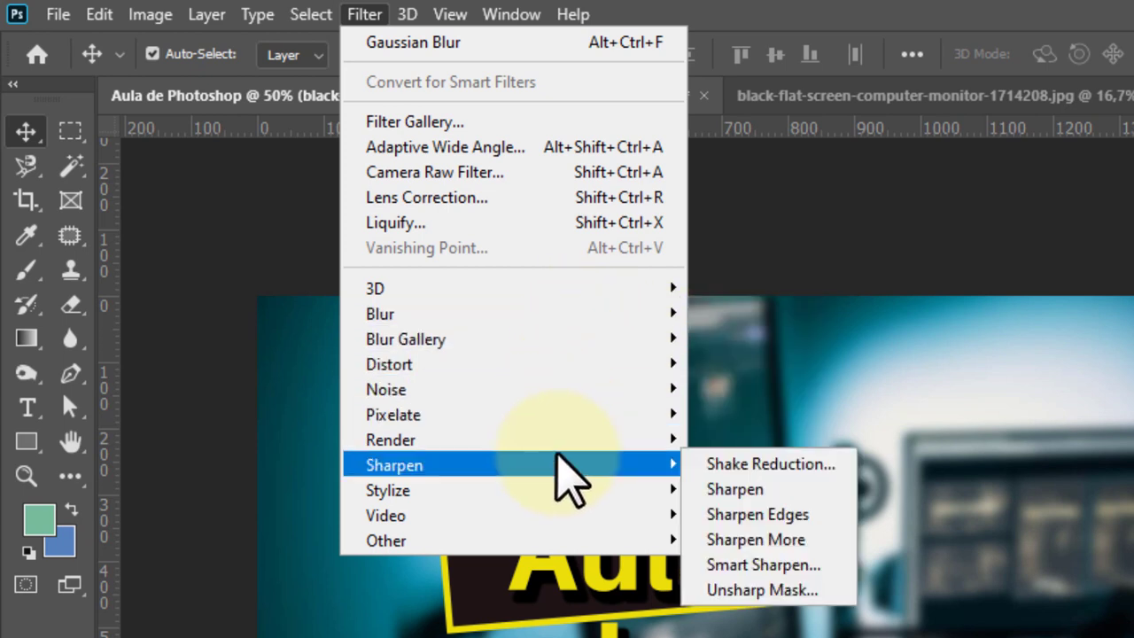
click(740, 495)
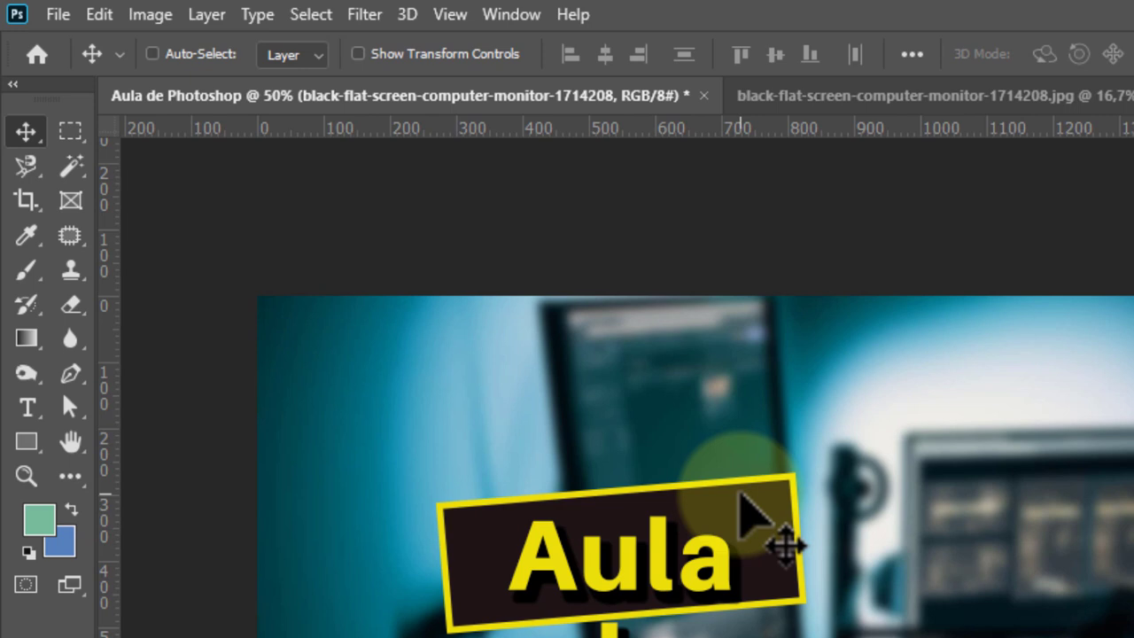
click(376, 15)
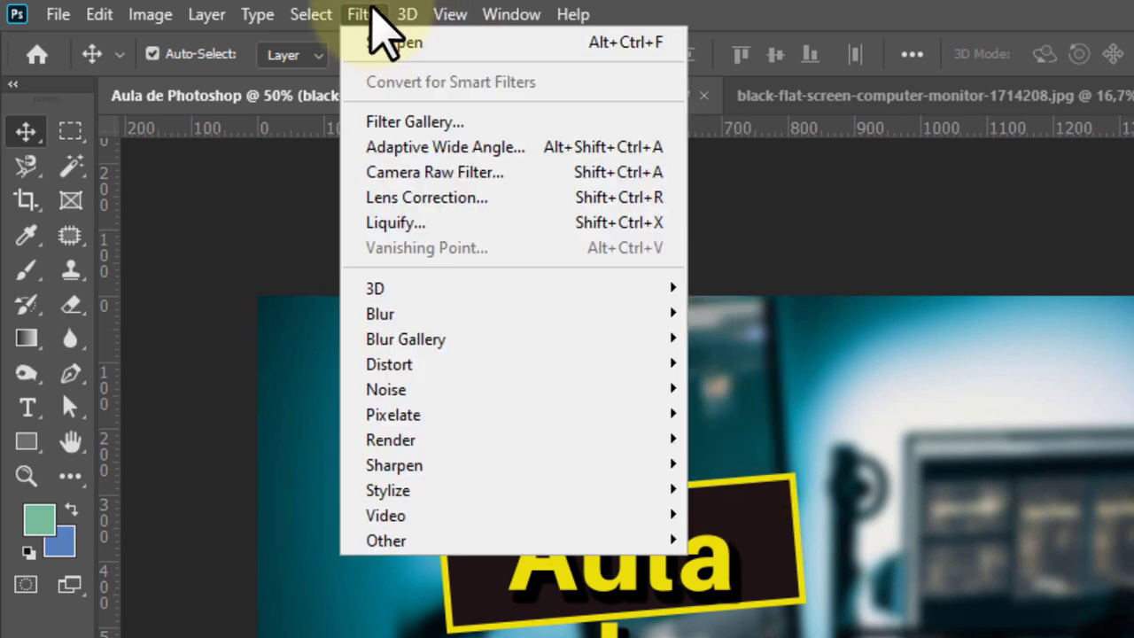
mouse_move(530, 488)
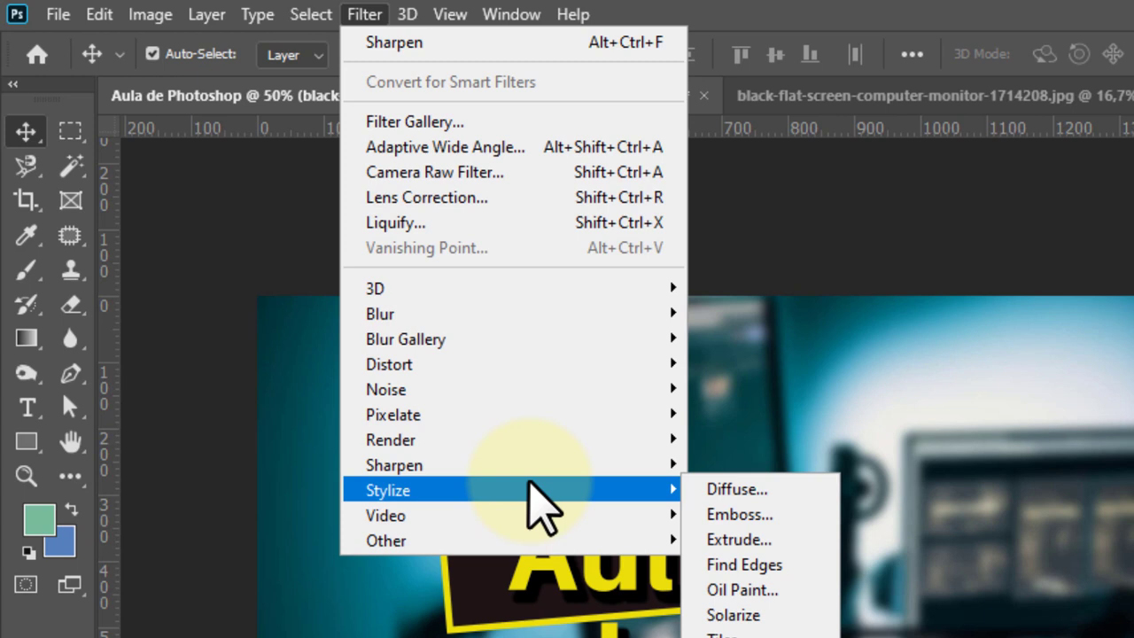
click(1125, 115)
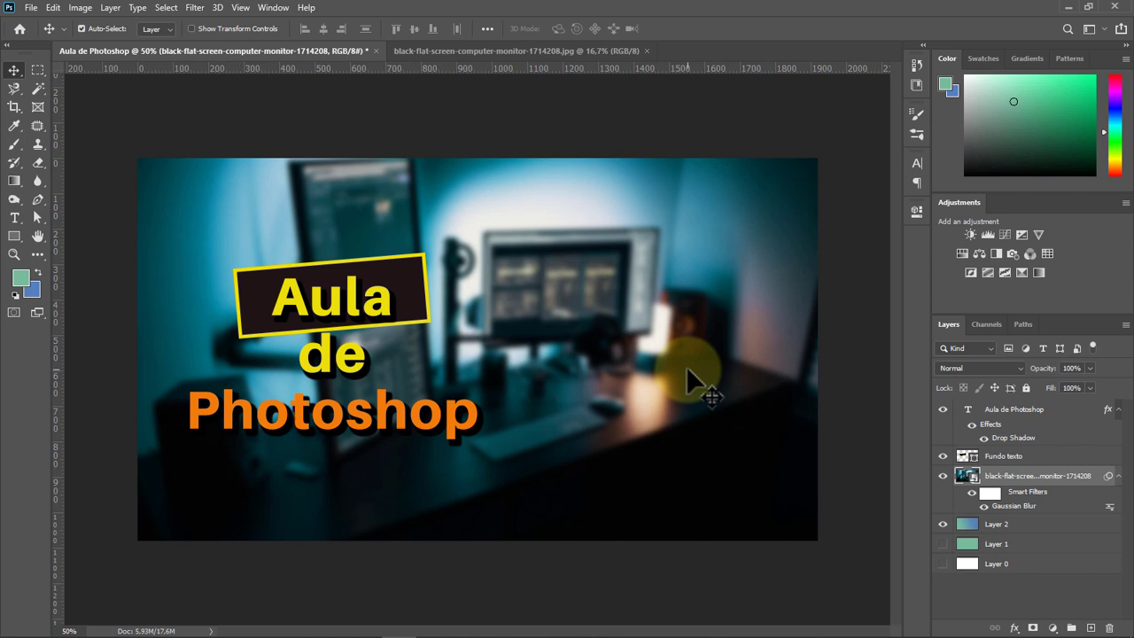
Step: Switch to File Explorer and place adult-attractive-beautiful-905913 from the Photoshop folder into the canvas
key(alt+Tab)
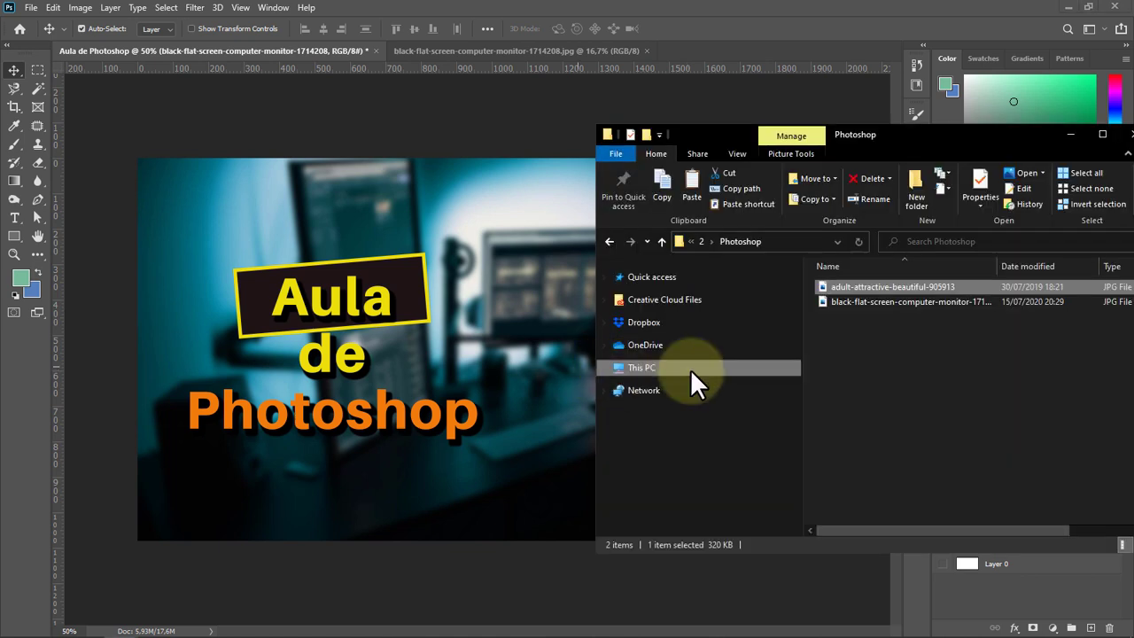
click(858, 377)
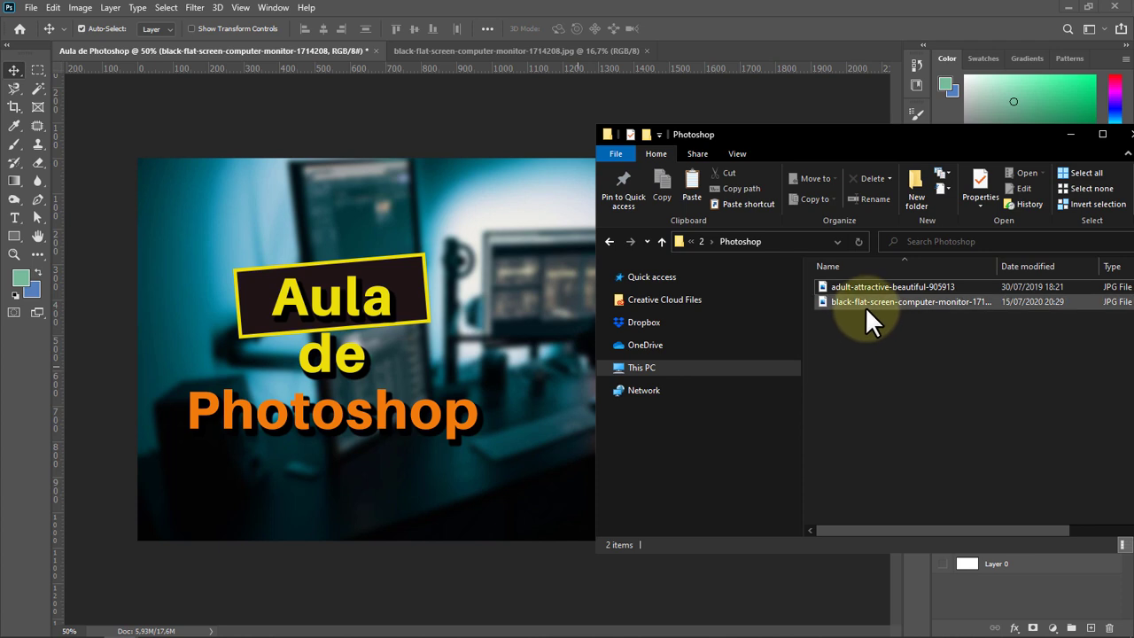
drag(867, 286, 516, 288)
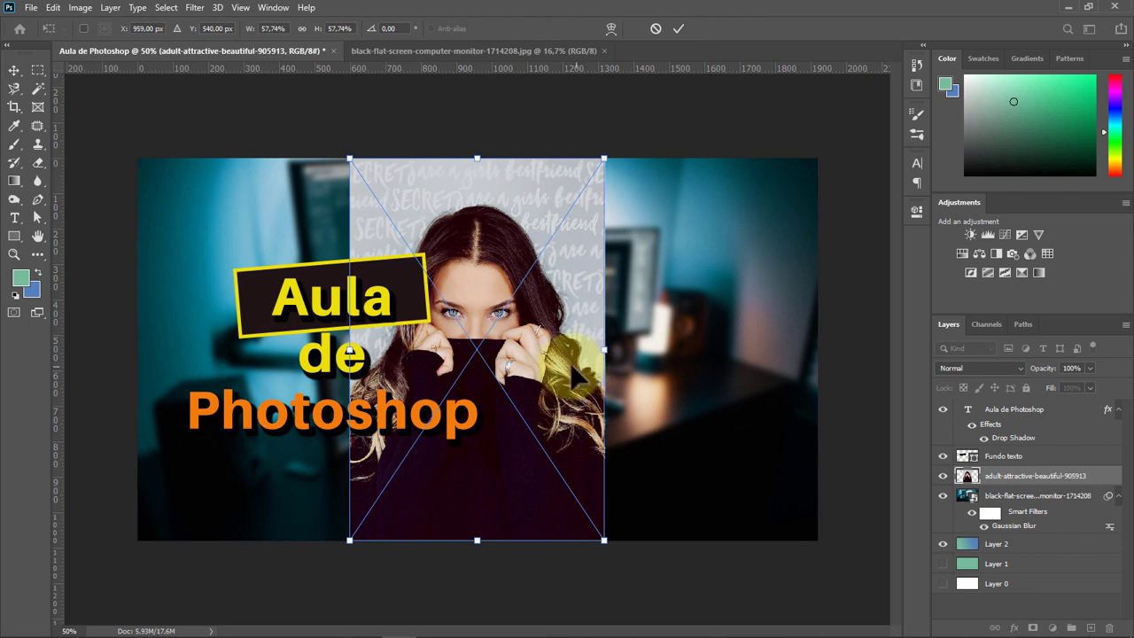
Step: Move the woman's photo to the right part of the canvas, scale it to about 74.82%, and commit the placement
drag(580, 368, 745, 381)
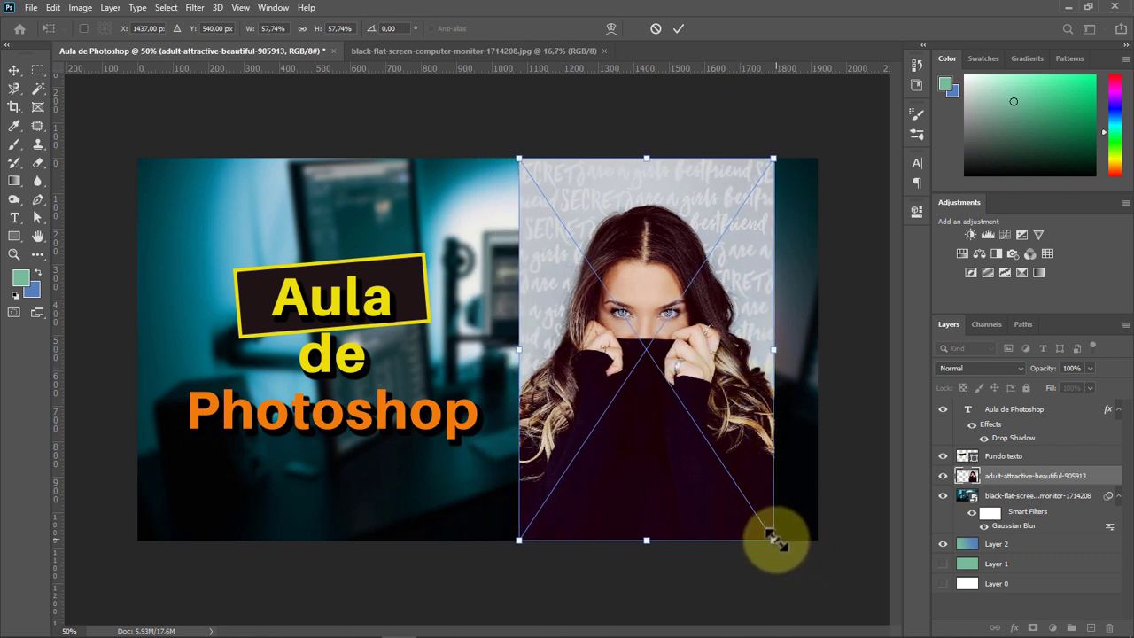
drag(770, 536, 849, 608)
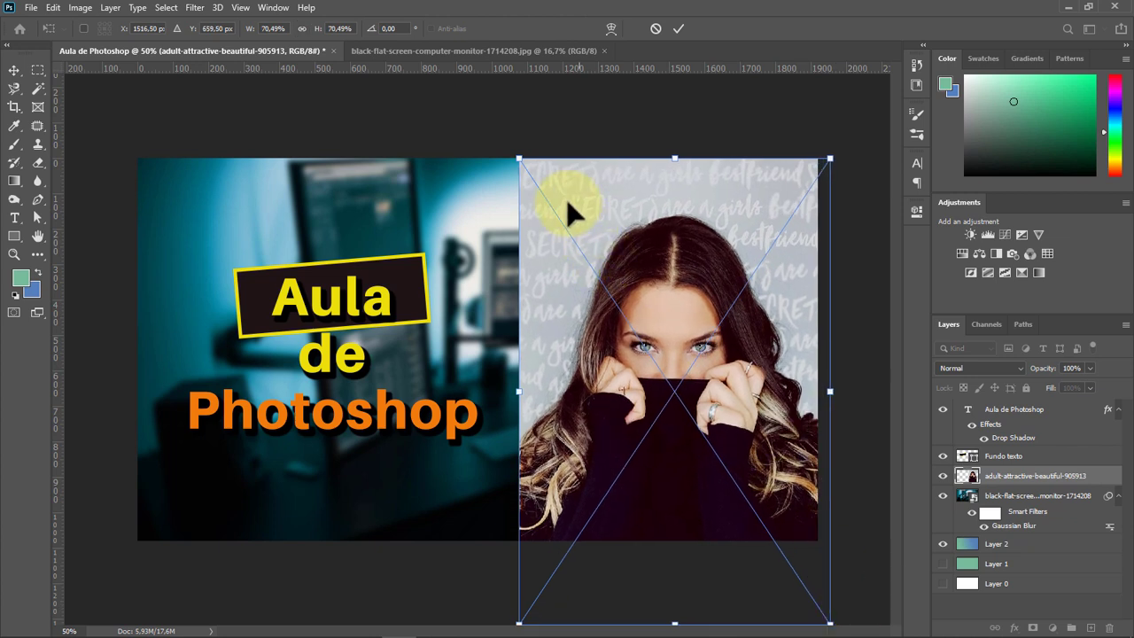
drag(518, 160, 498, 133)
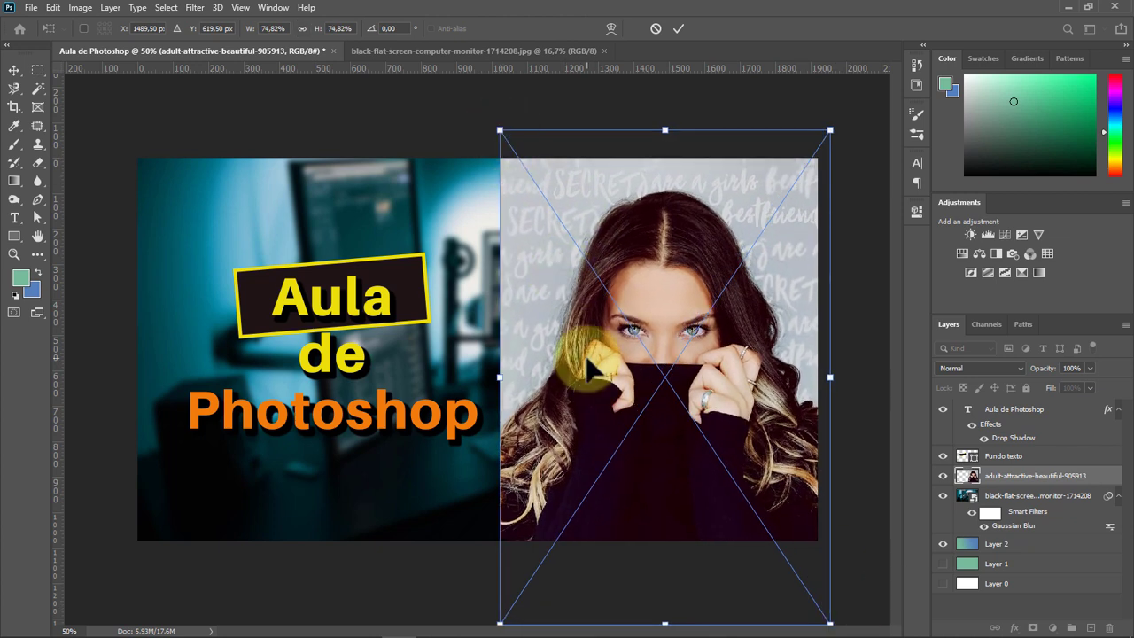
drag(575, 354, 574, 334)
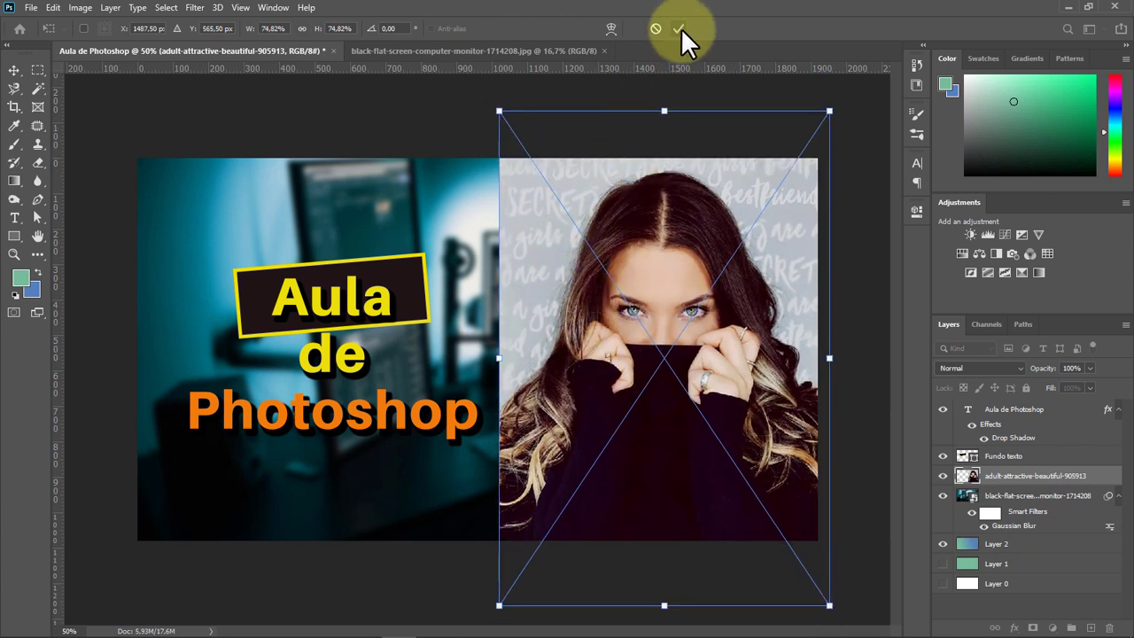
click(679, 28)
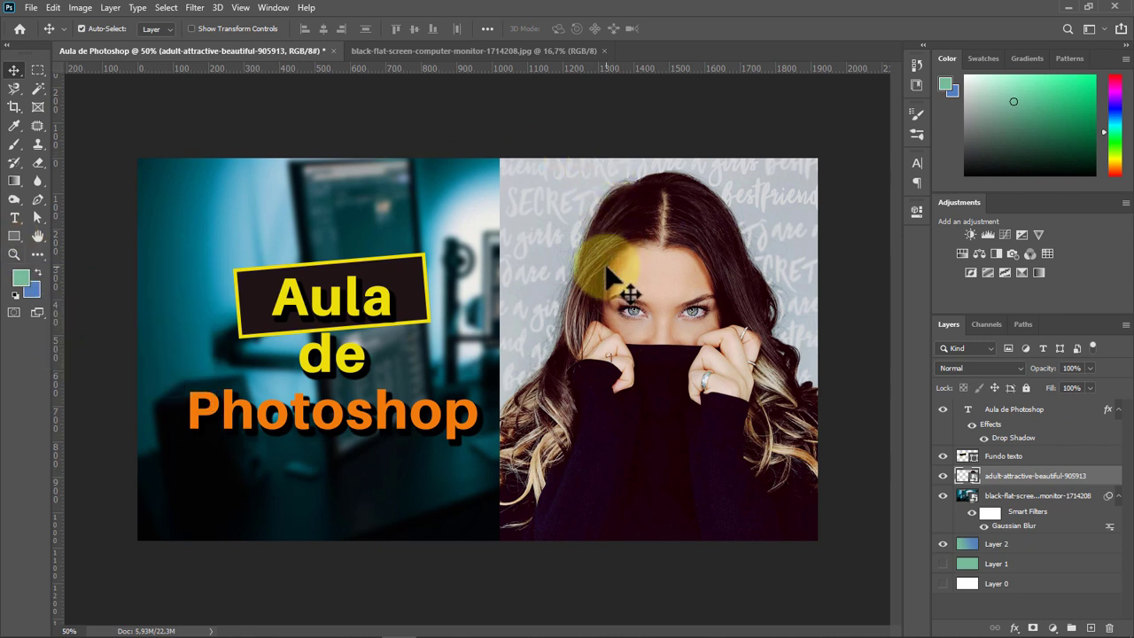
Step: Choose the Clone Stamp tool and rasterize the adult-attractive-beautiful-905913 layer
key(ctrl+plus)
key(ctrl+plus)
key(ctrl+plus)
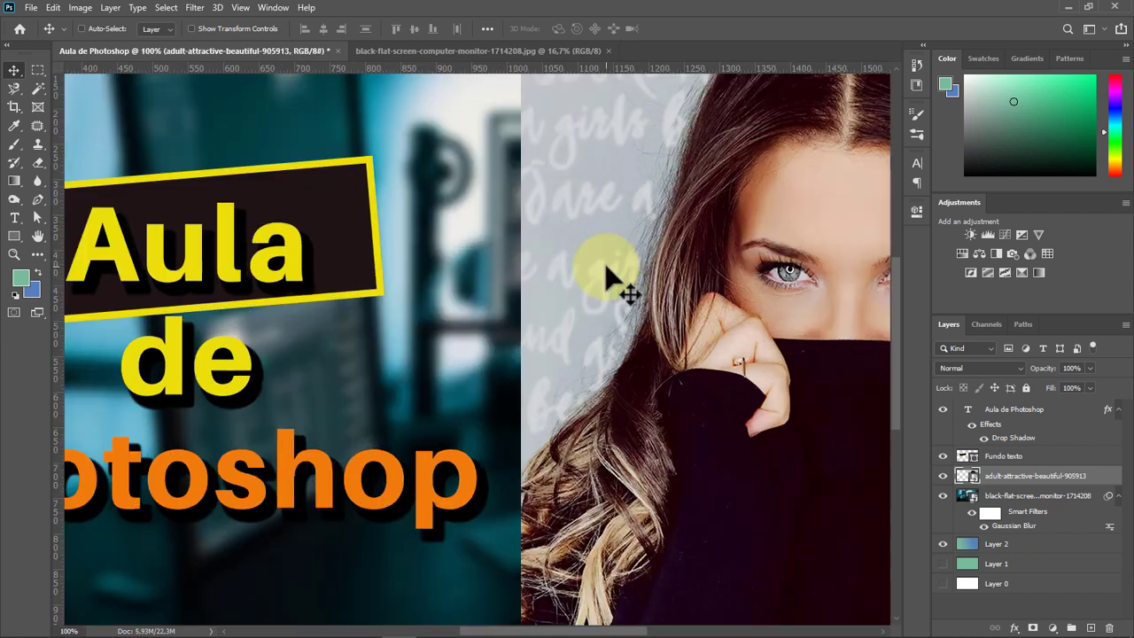
key(ctrl+plus)
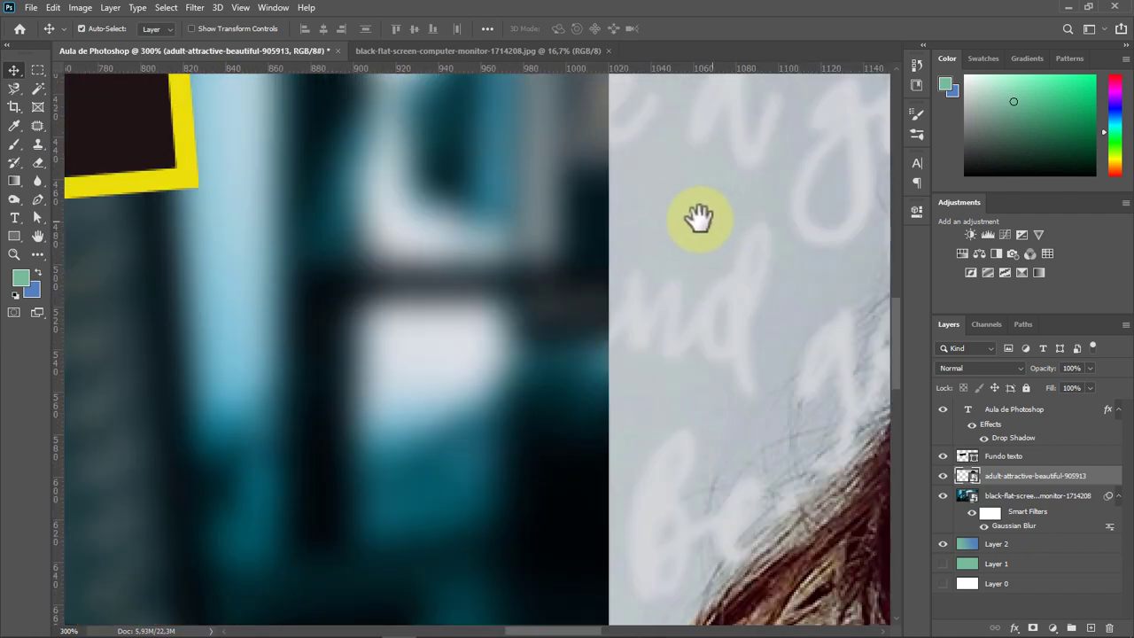
drag(696, 215, 155, 244)
drag(872, 228, 332, 376)
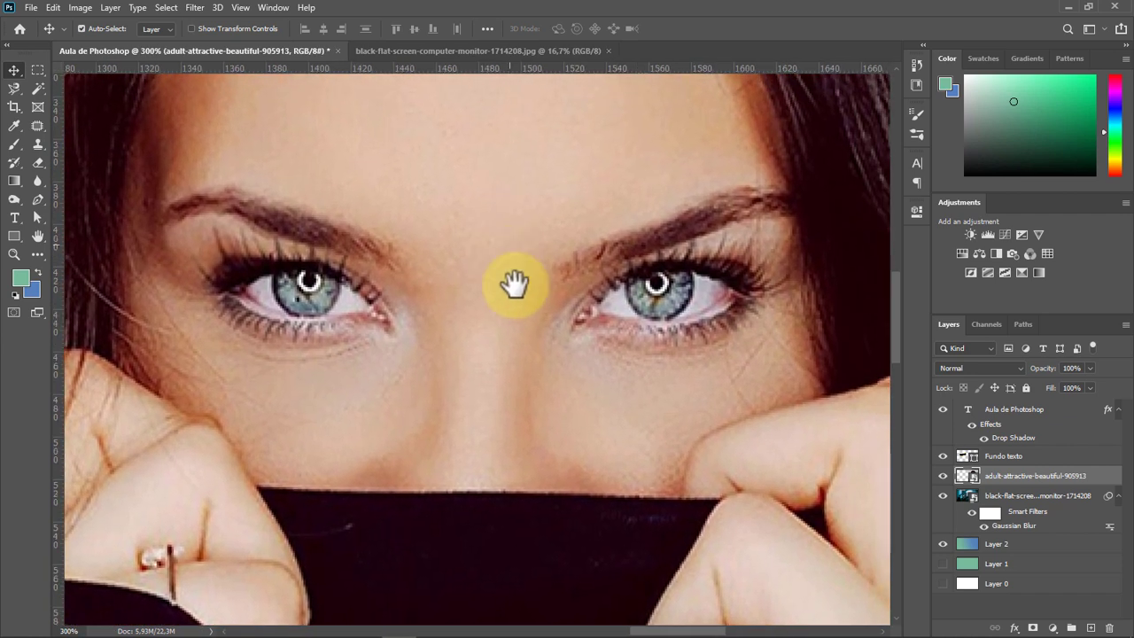
drag(509, 243, 585, 425)
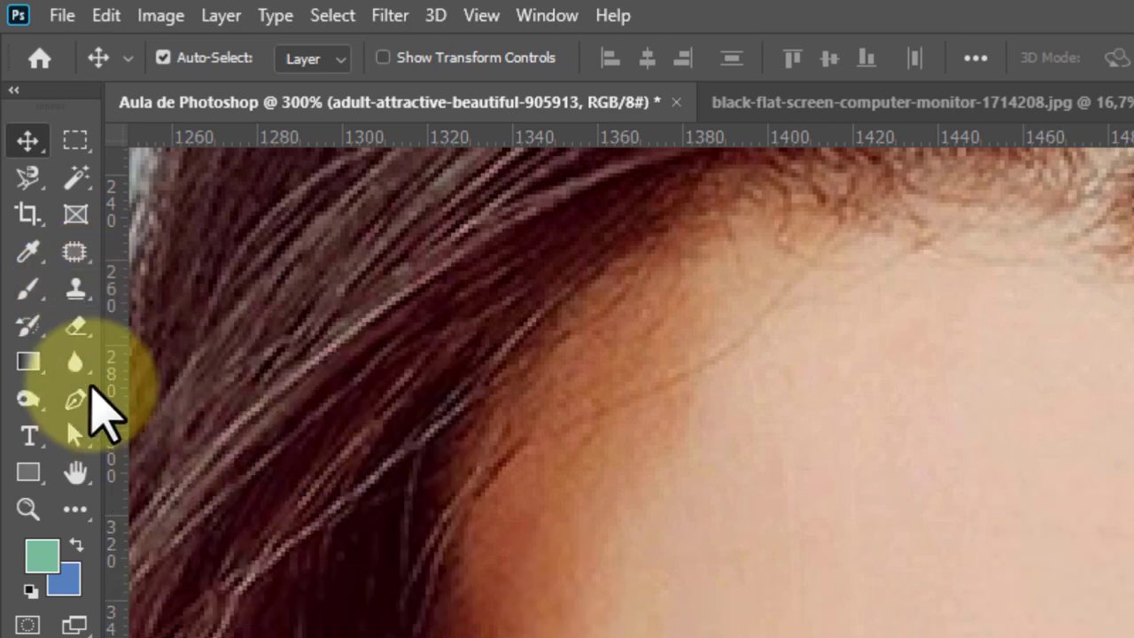
click(74, 286)
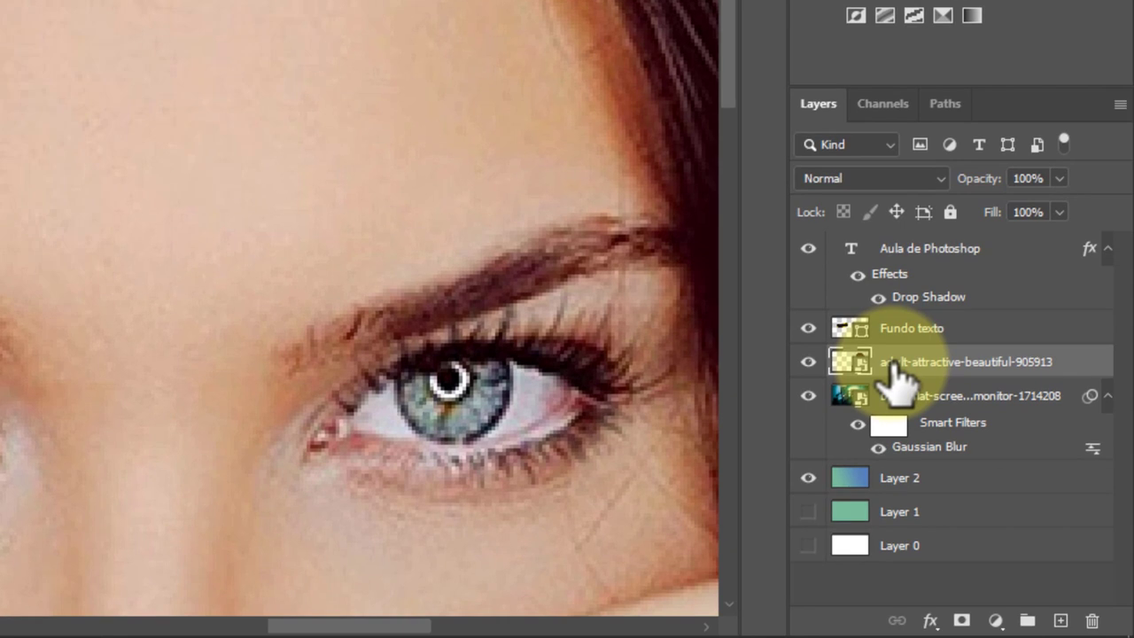
right_click(923, 385)
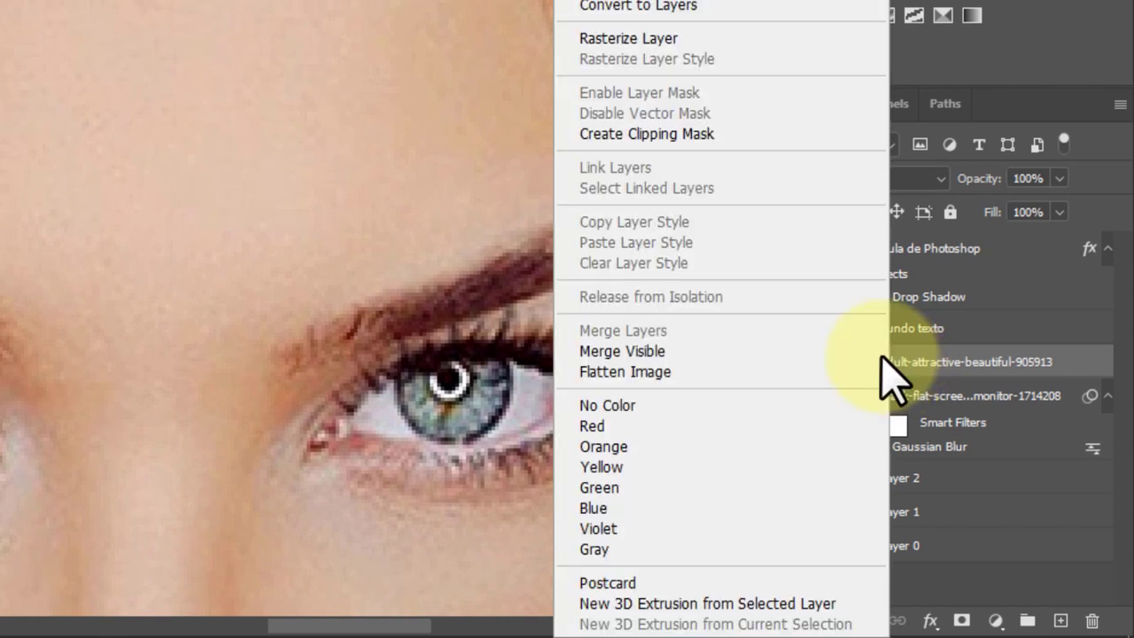
click(631, 38)
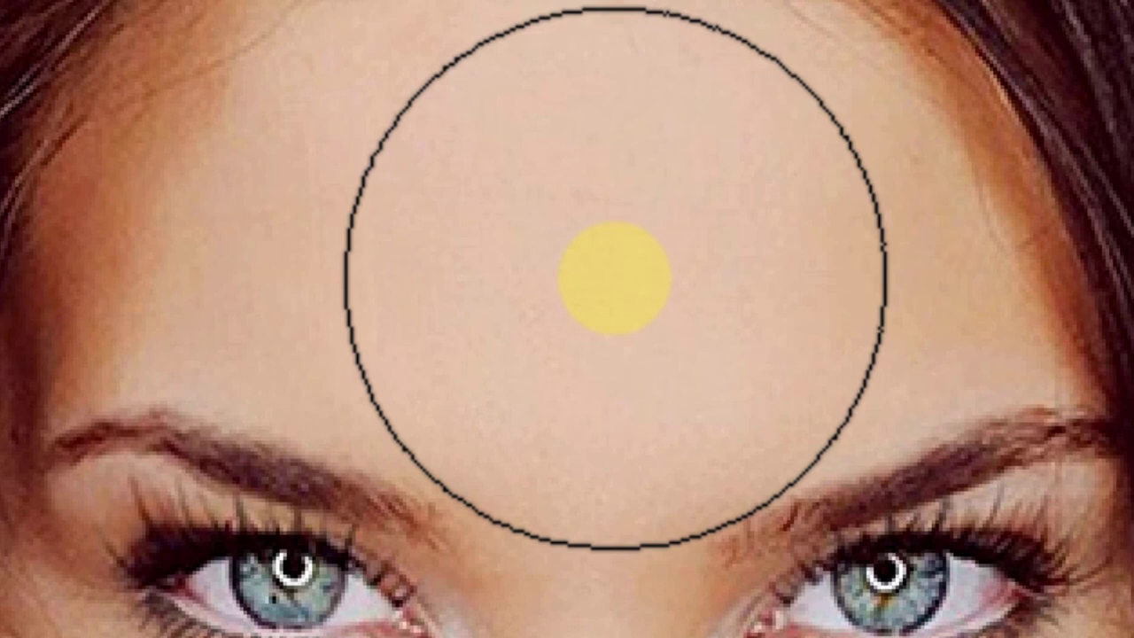
Step: Reduce the Clone Stamp brush to 34 px with 0% hardness, and enlarge it to 70 px
key(bracketleft)
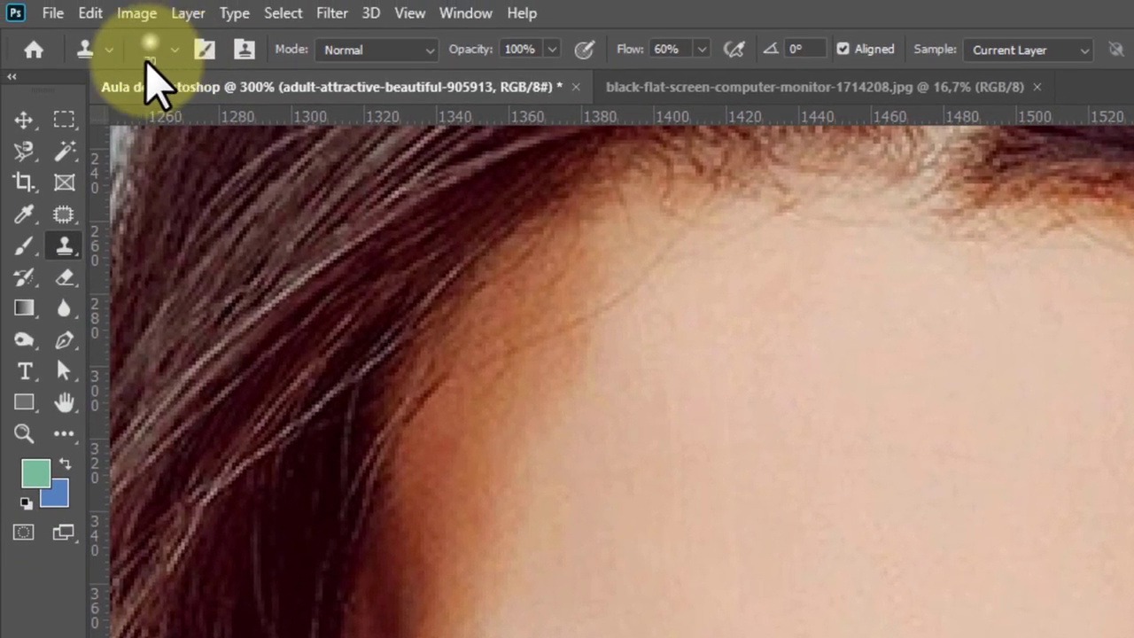
click(174, 52)
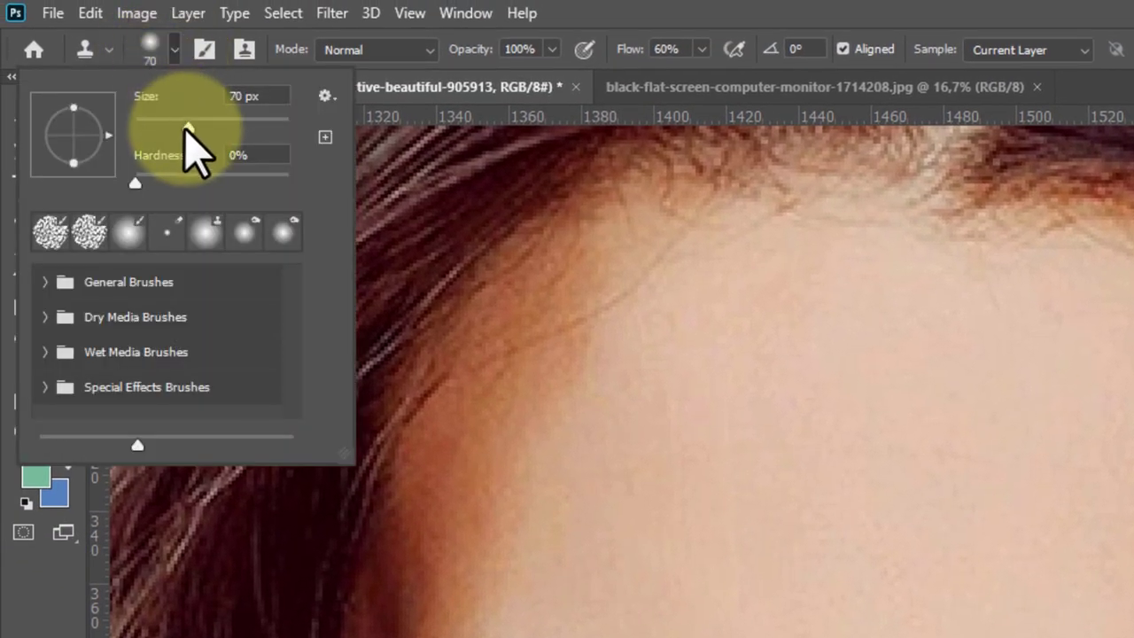
drag(188, 129, 161, 128)
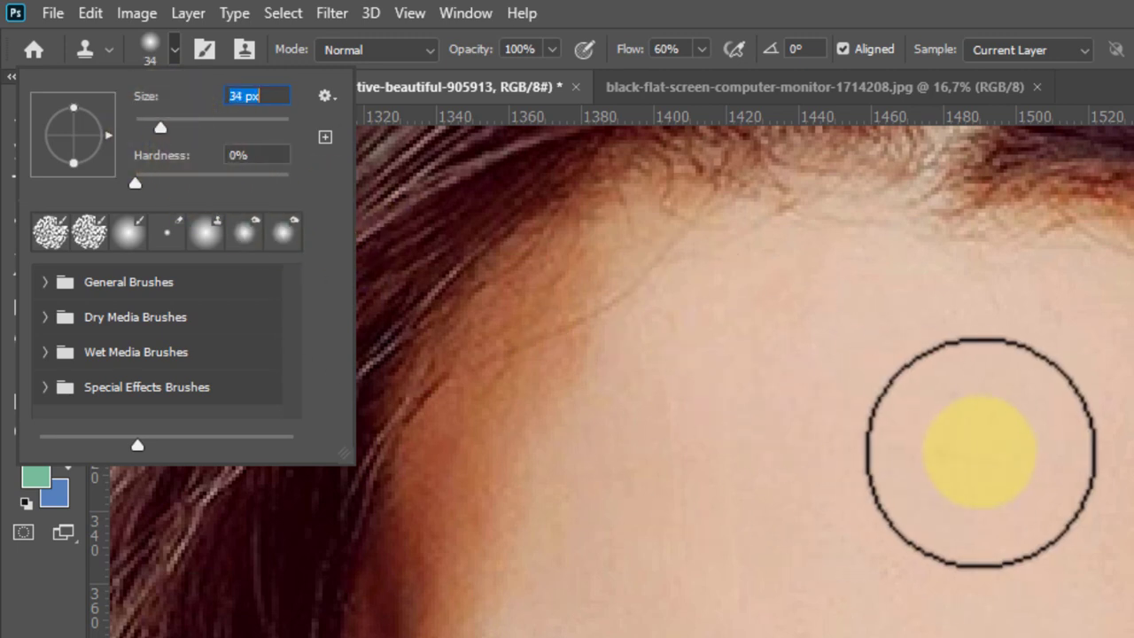
key(Return)
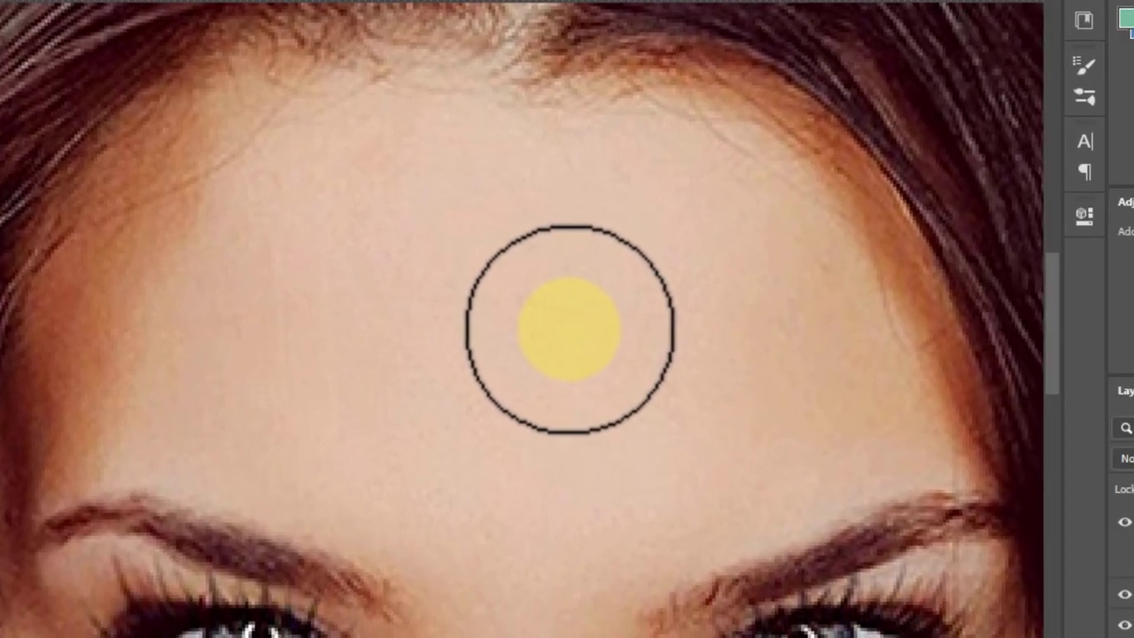
key(bracketright)
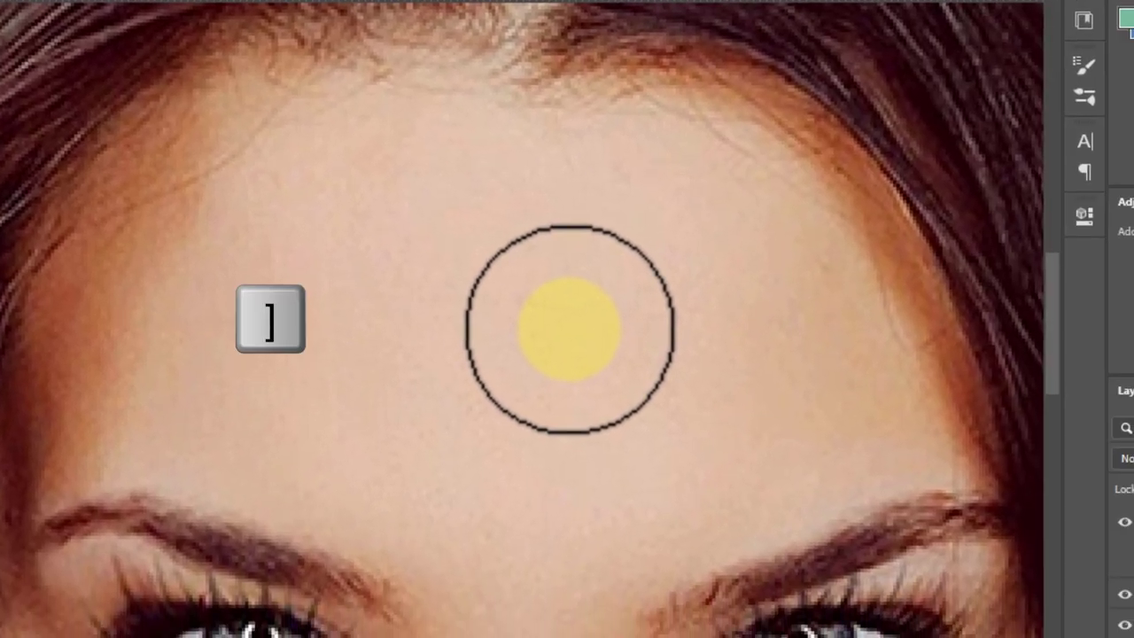
key(bracketleft)
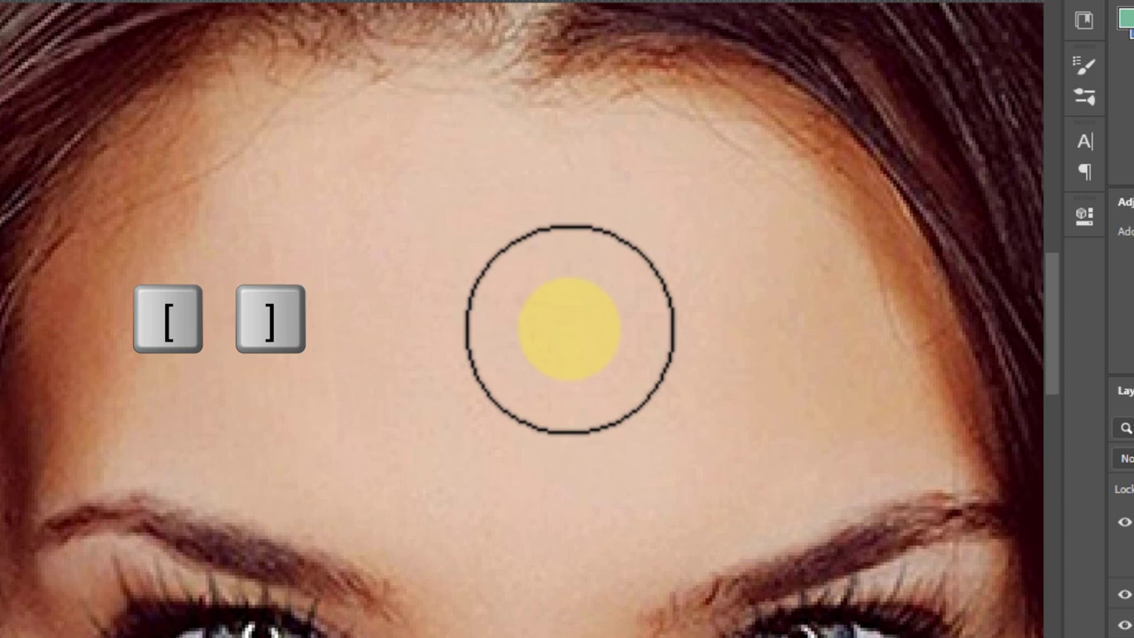
key(bracketright)
key(bracketright)
key(bracketright)
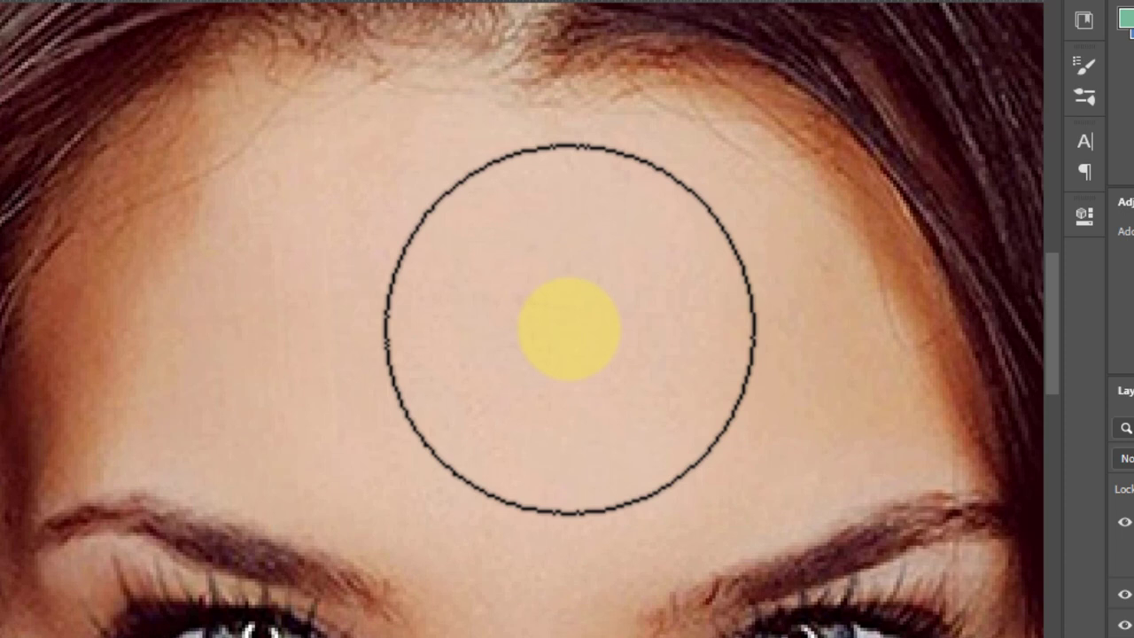
key(bracketright)
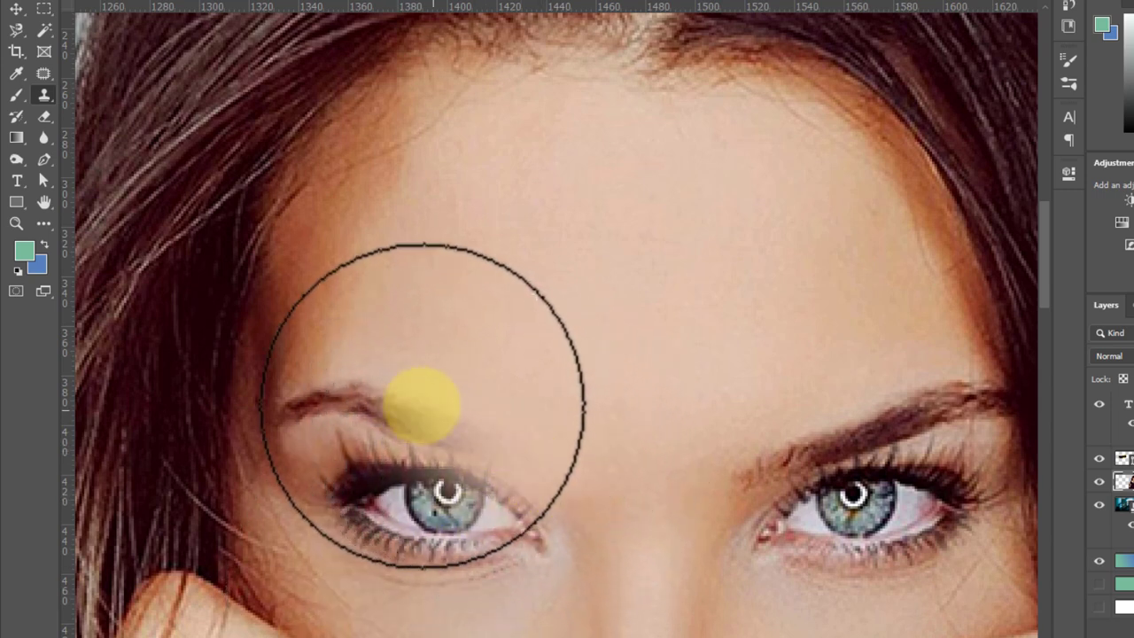
Step: Try to cover the woman's eyebrow with cloned forehead skin and undo the stroke
drag(423, 405, 349, 387)
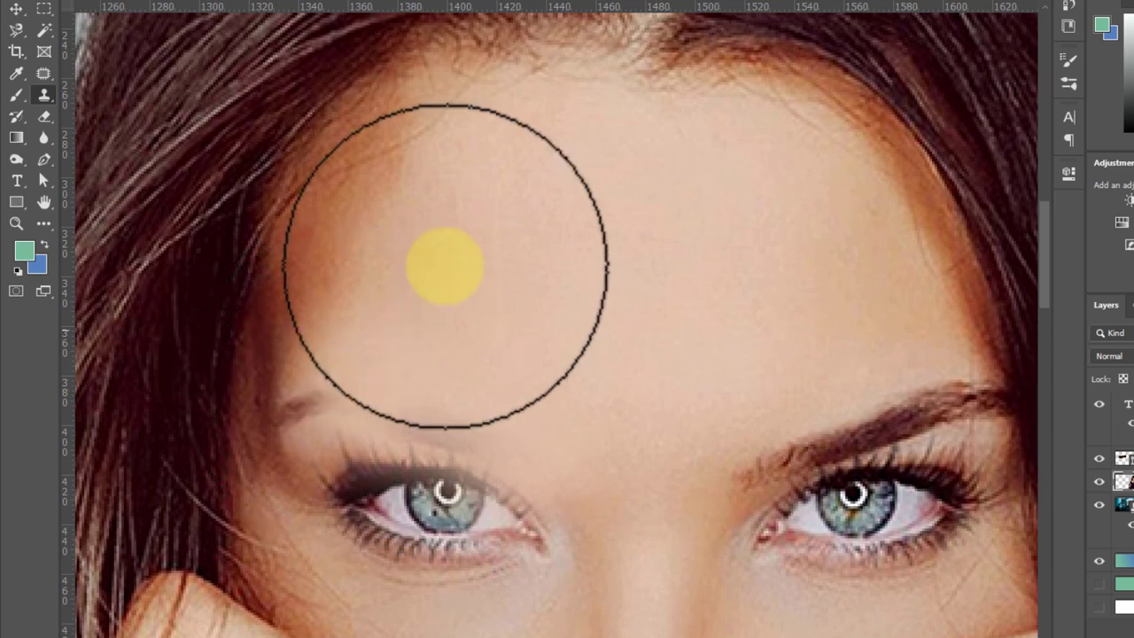
key(ctrl+z)
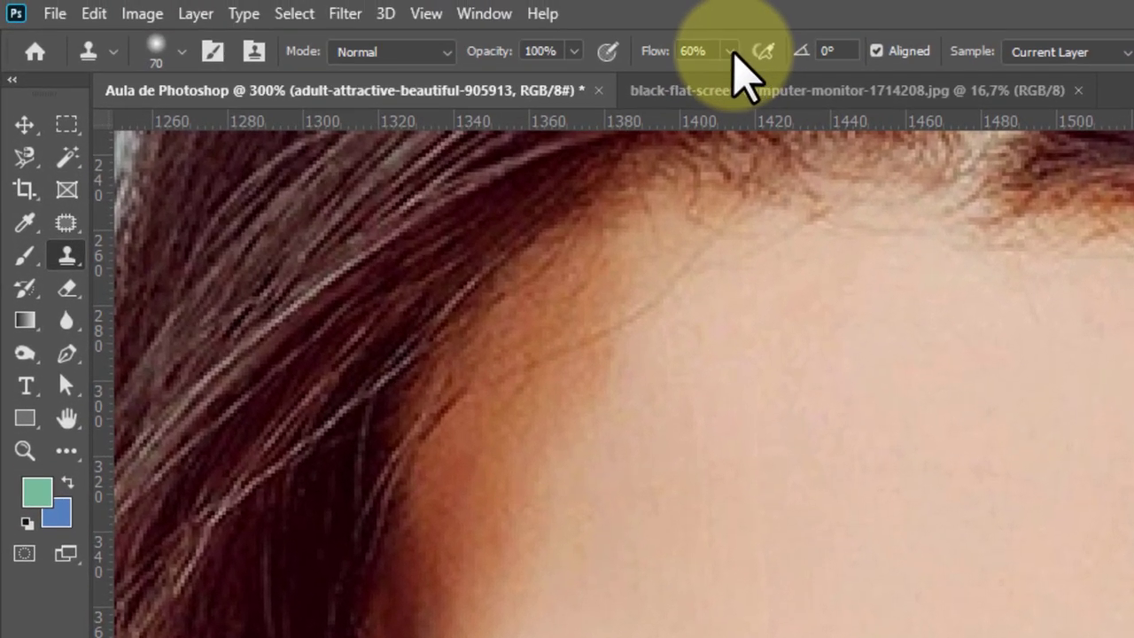
Step: Set the Clone Stamp flow to 100%
click(730, 52)
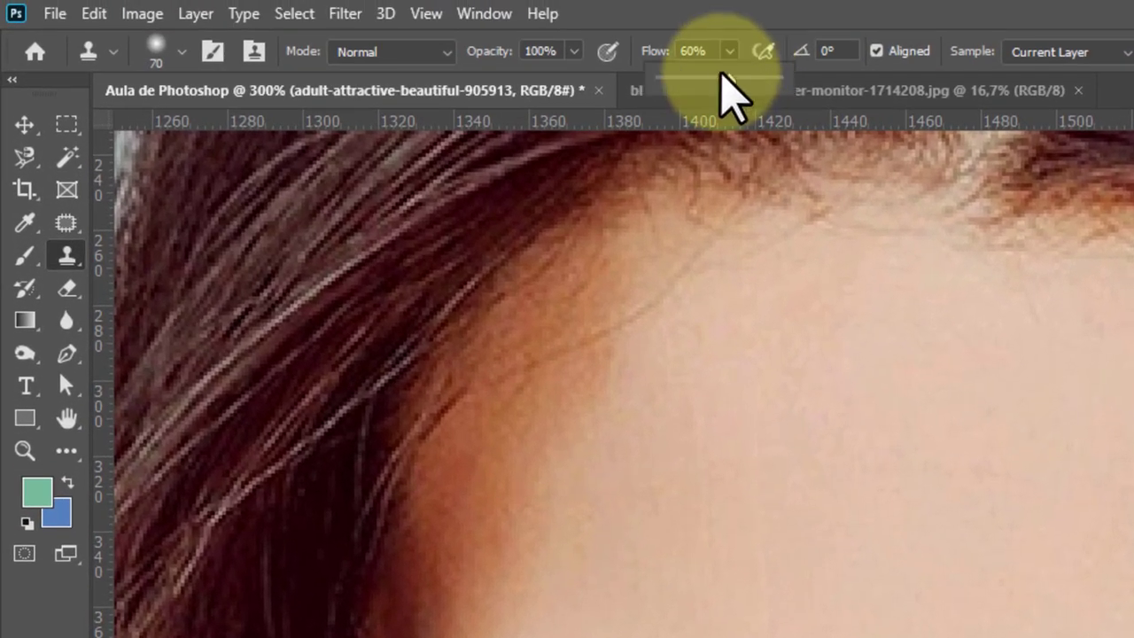
drag(721, 76, 792, 79)
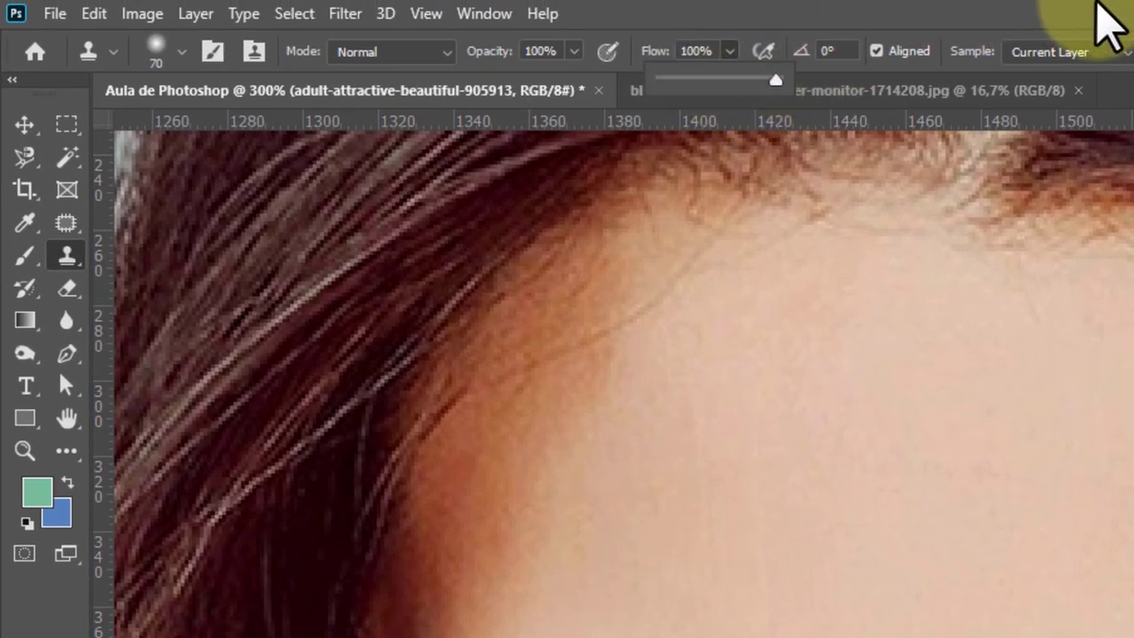
click(913, 504)
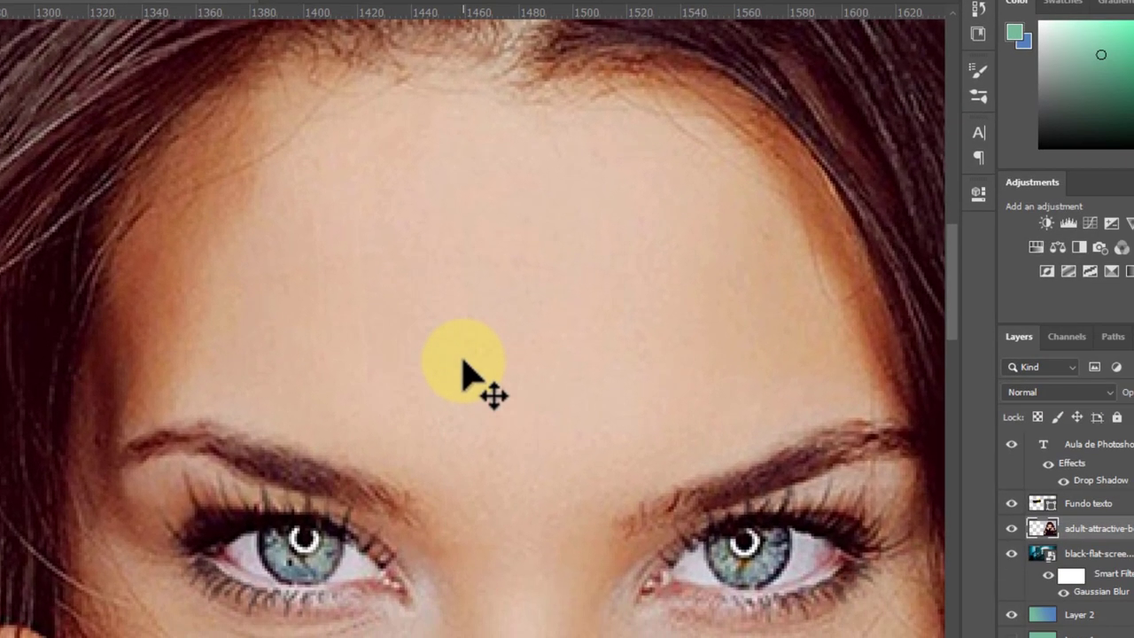
Step: Enlarge the Clone Stamp brush and clone one of the woman's eyes onto the middle of her forehead
drag(304, 544, 280, 546)
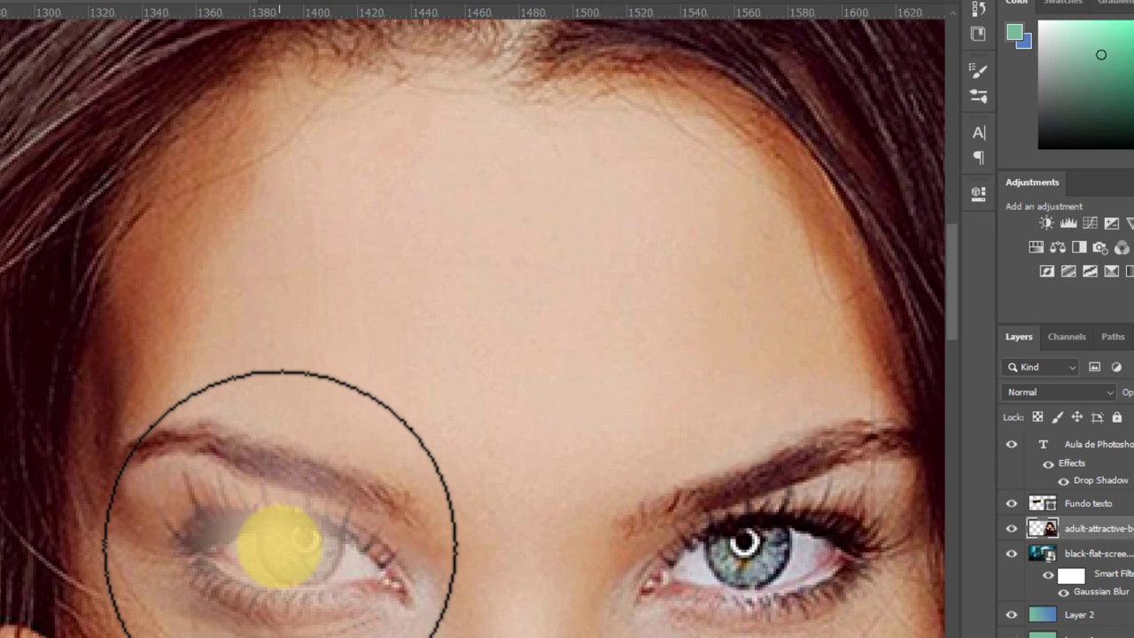
key(])
key(])
key(ctrl+z)
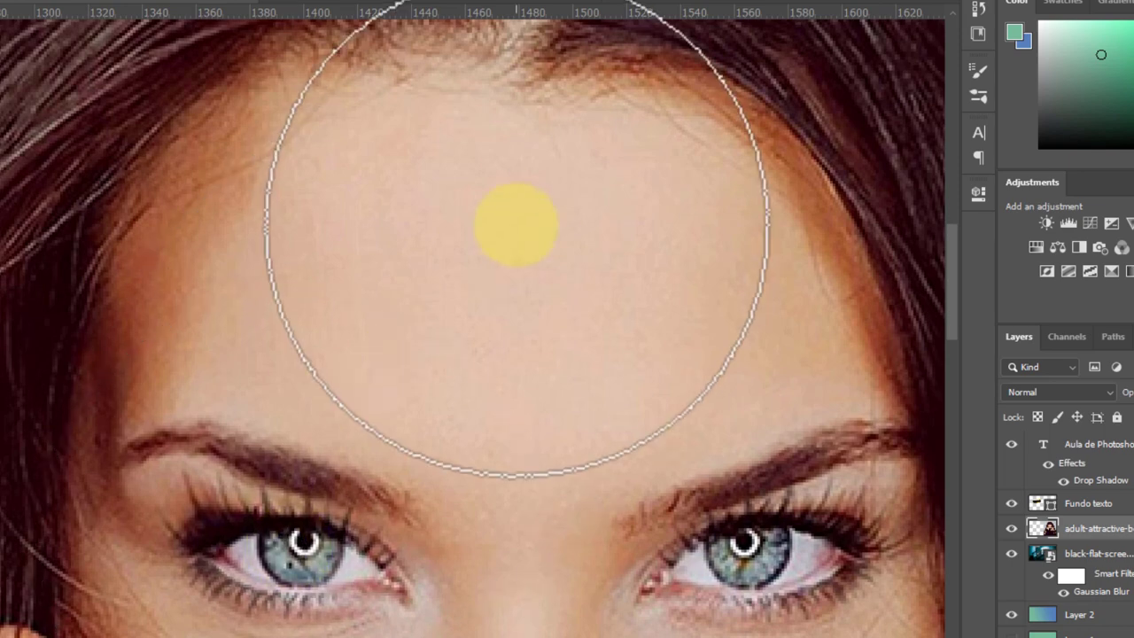
mouse_move(517, 225)
mouse_down()
mouse_move(520, 259)
mouse_move(493, 276)
mouse_up()
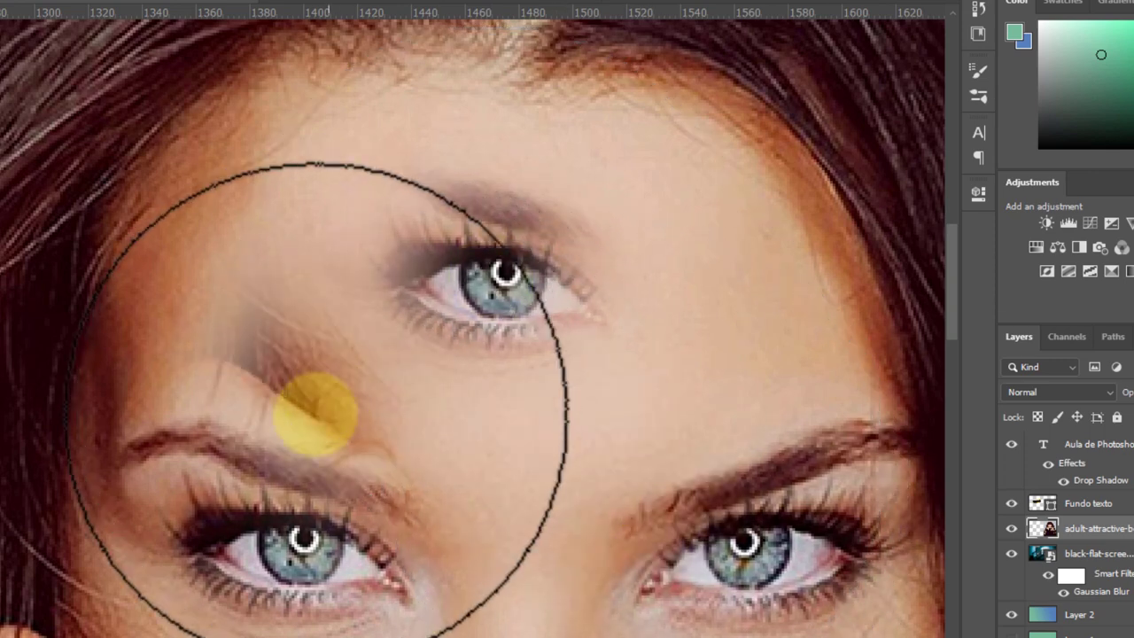
Step: Try cloning more of the eye, hair and hand area across the forehead, and undo those strokes
mouse_move(316, 413)
mouse_down()
mouse_move(283, 311)
mouse_move(296, 282)
mouse_move(345, 217)
mouse_move(464, 151)
mouse_move(527, 150)
mouse_move(589, 169)
mouse_move(639, 198)
mouse_move(735, 293)
mouse_move(790, 318)
mouse_move(642, 314)
mouse_up()
mouse_move(269, 450)
mouse_down()
mouse_move(425, 541)
mouse_move(367, 483)
mouse_up()
key(ctrl+z)
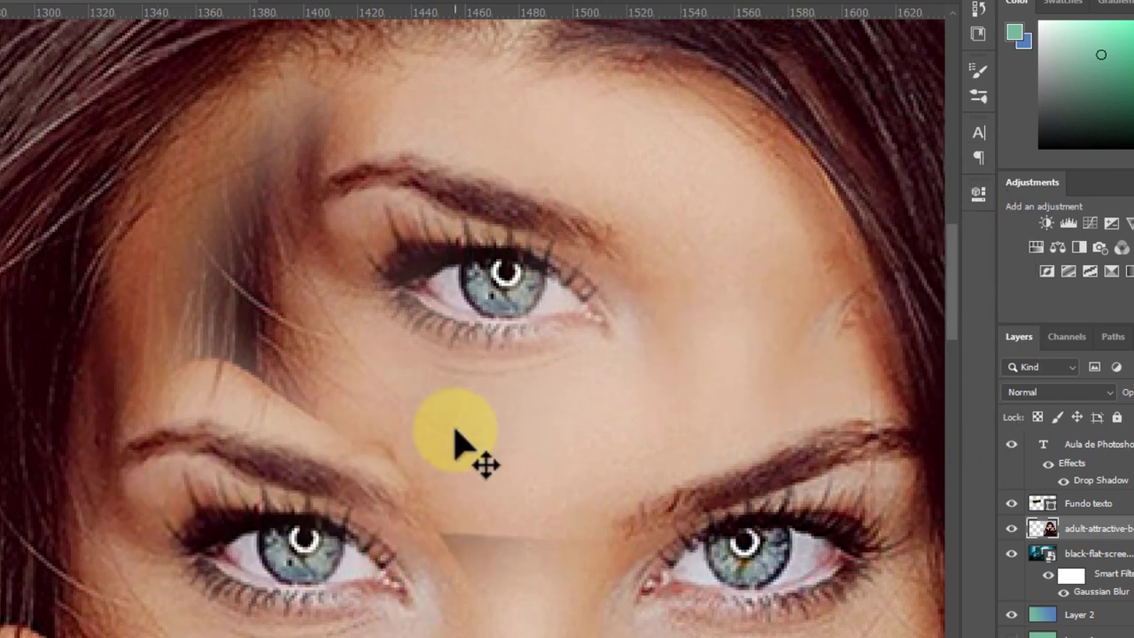
key(ctrl+z)
key(ctrl+z)
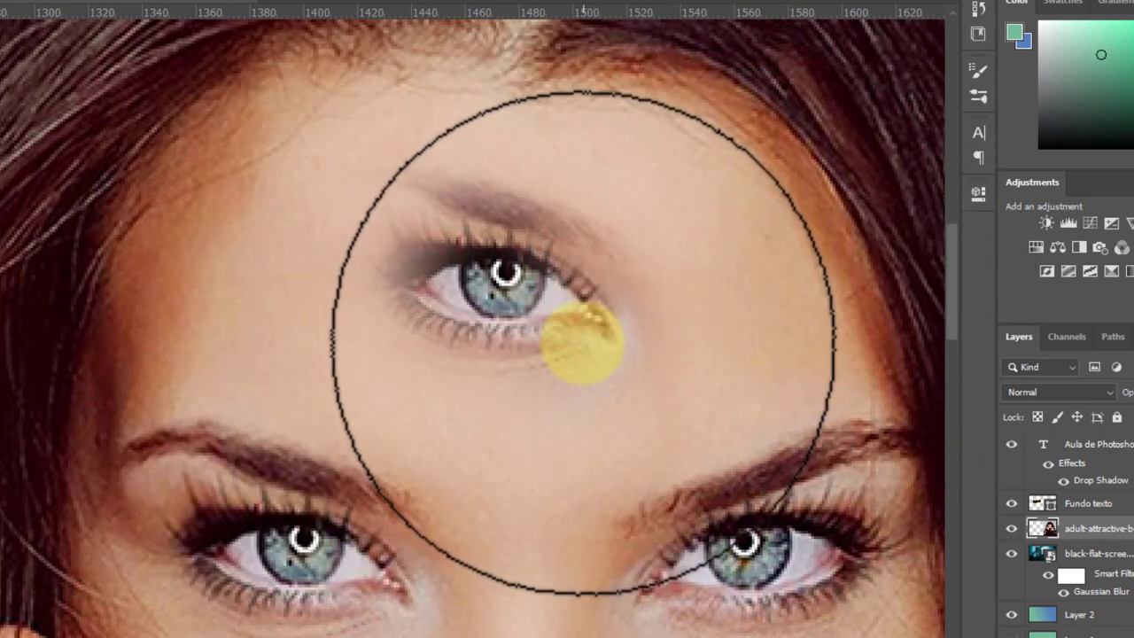
Step: Try to extend the cloned area beside the third eye and undo the extra changes
mouse_move(582, 344)
mouse_down()
mouse_move(609, 314)
mouse_move(667, 288)
mouse_up()
key(ctrl+minus)
key(ctrl+minus)
key(ctrl+minus)
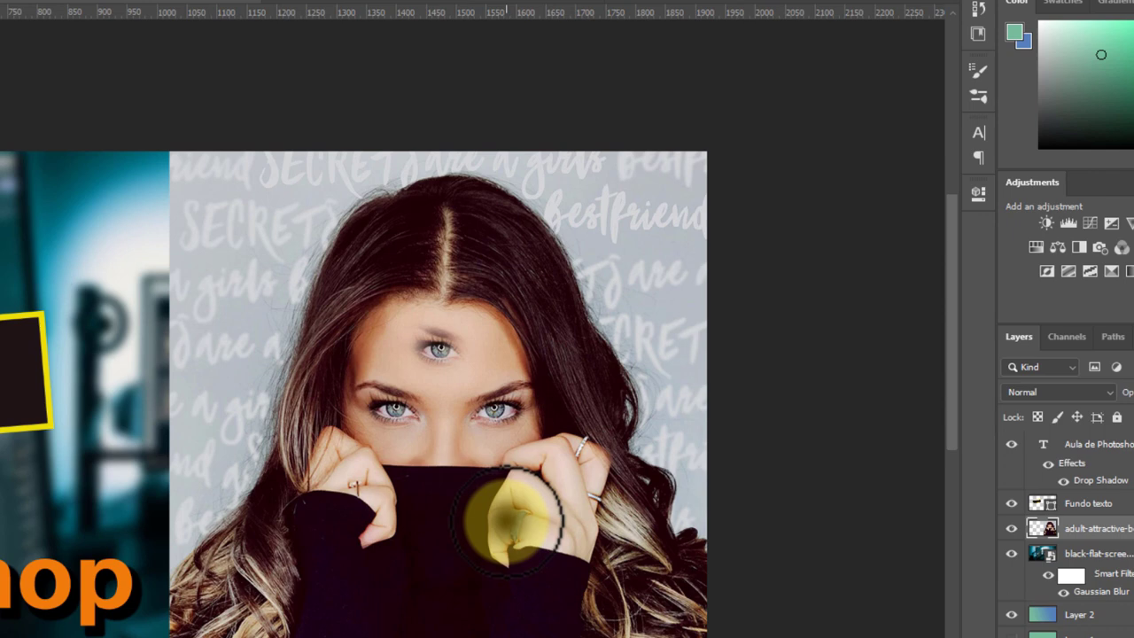
key(ctrl+bracketright)
key(ctrl+bracketright)
key(ctrl+z)
key(ctrl+z)
Step: Enlarge the Clone Stamp brush and inspect the retouched forehead up close and within the whole portrait
key(ctrl+plus)
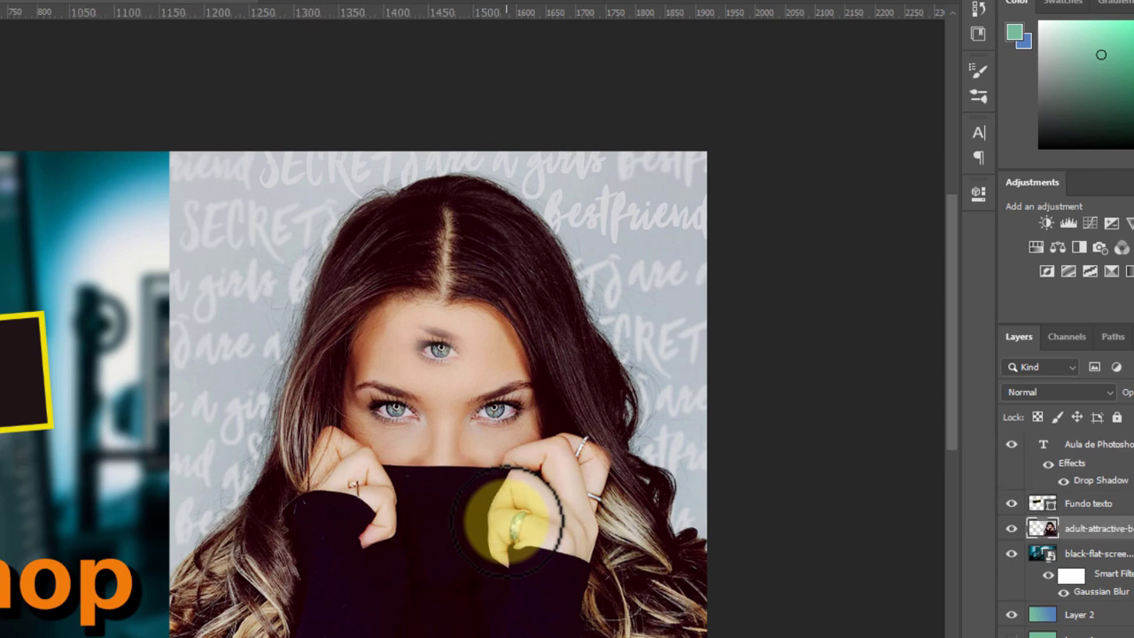
key(ctrl+plus)
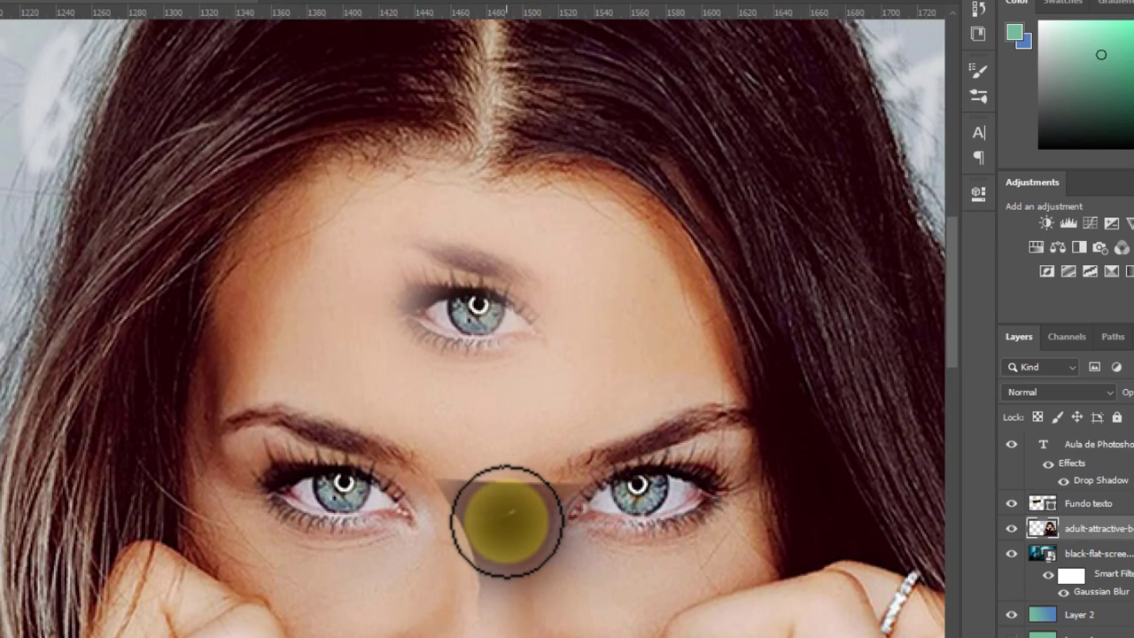
key(bracketright)
key(bracketright)
key(bracketright)
key(bracketright)
key(bracketright)
key(bracketright)
drag(620, 398, 628, 278)
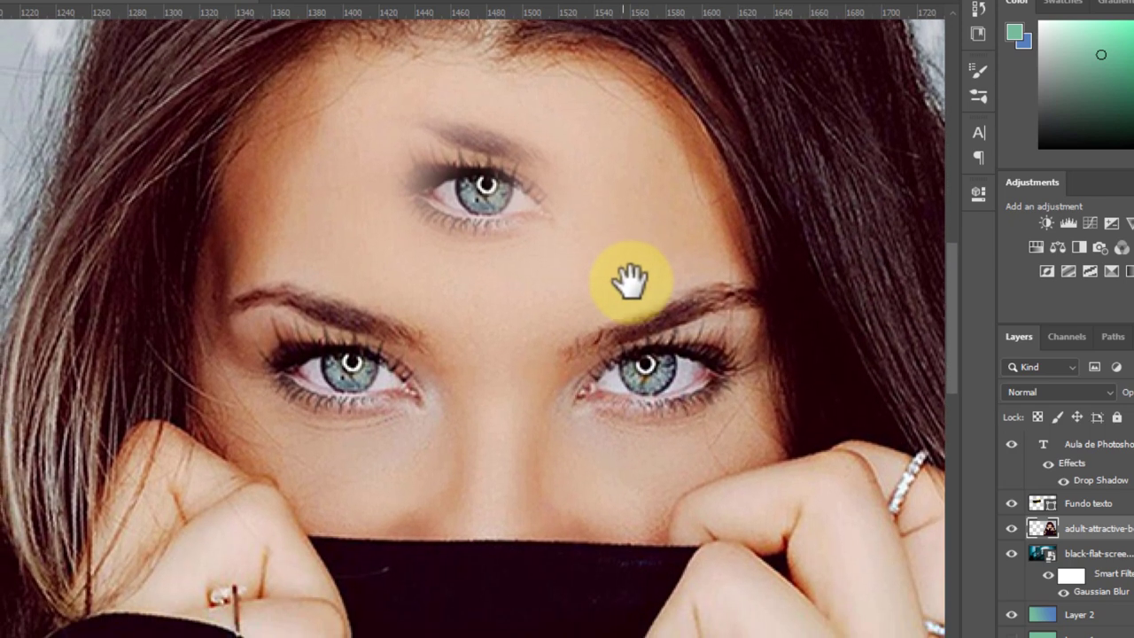
click(631, 284)
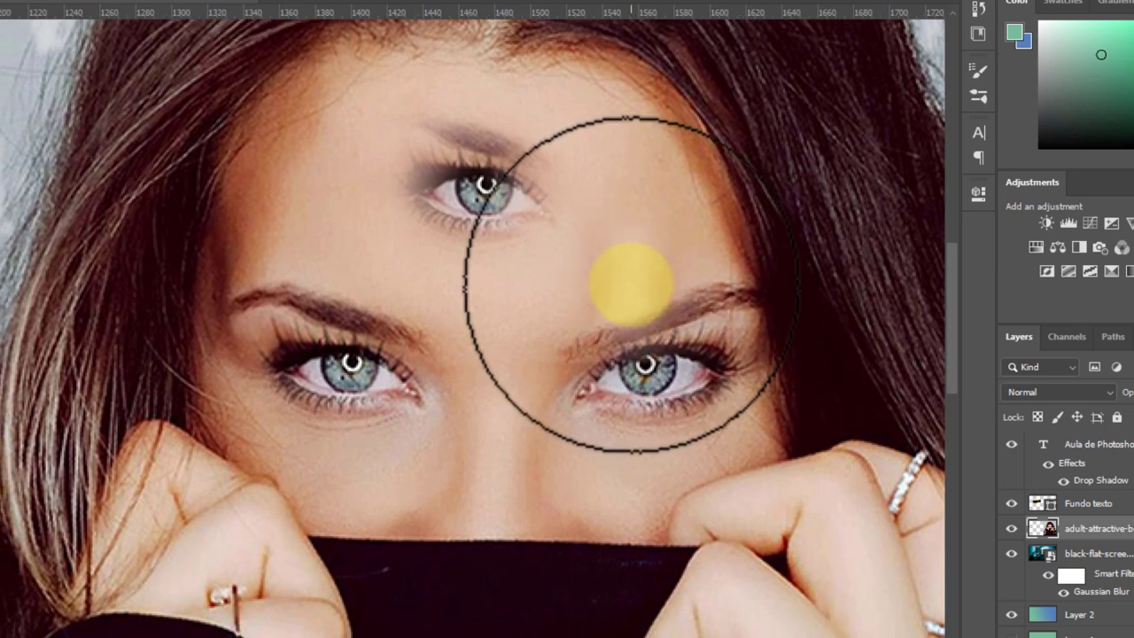
key(ctrl+minus)
key(ctrl+minus)
key(ctrl+minus)
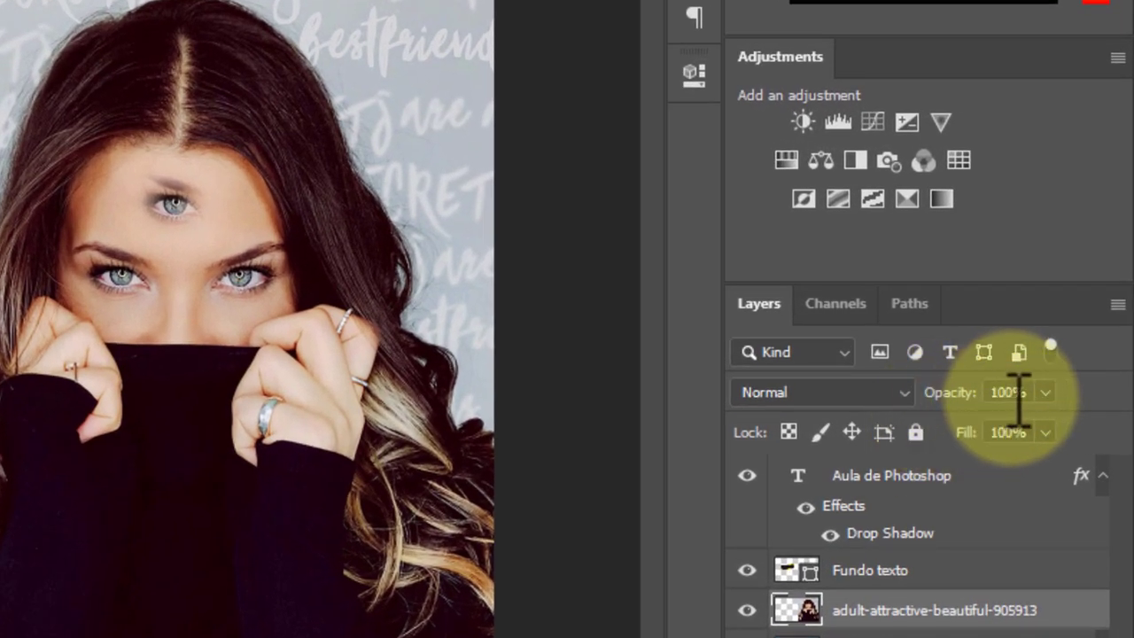
Step: Try the woman's photo layer at 42%, 32% and 0% opacity, and return it to 100%
drag(971, 399, 945, 398)
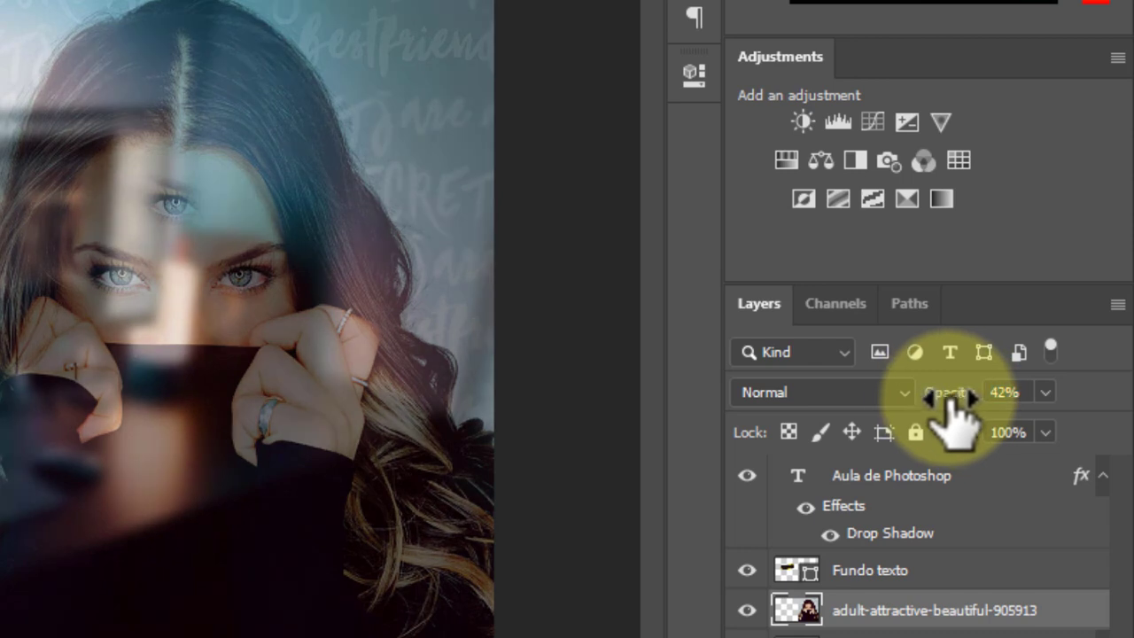
drag(946, 406, 945, 403)
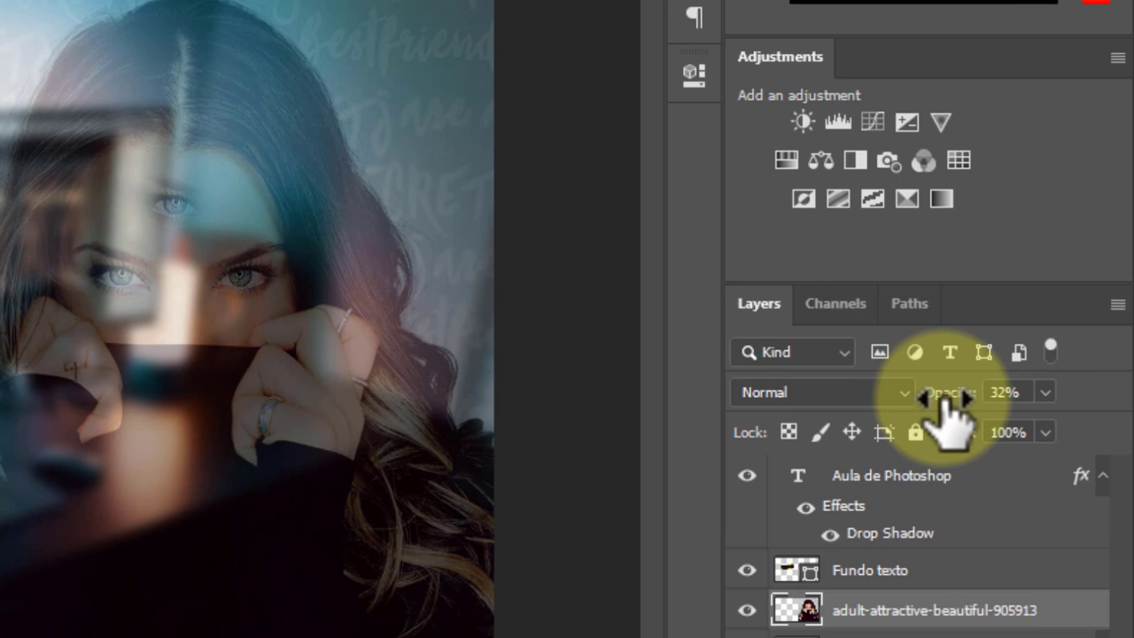
drag(955, 408, 734, 418)
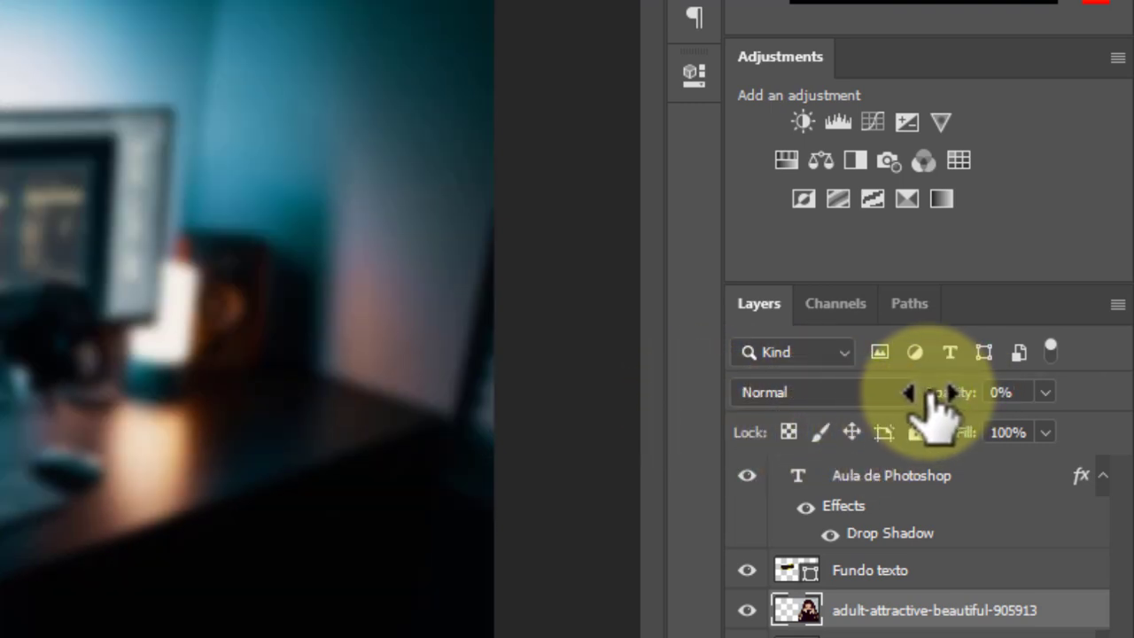
drag(936, 405, 1121, 390)
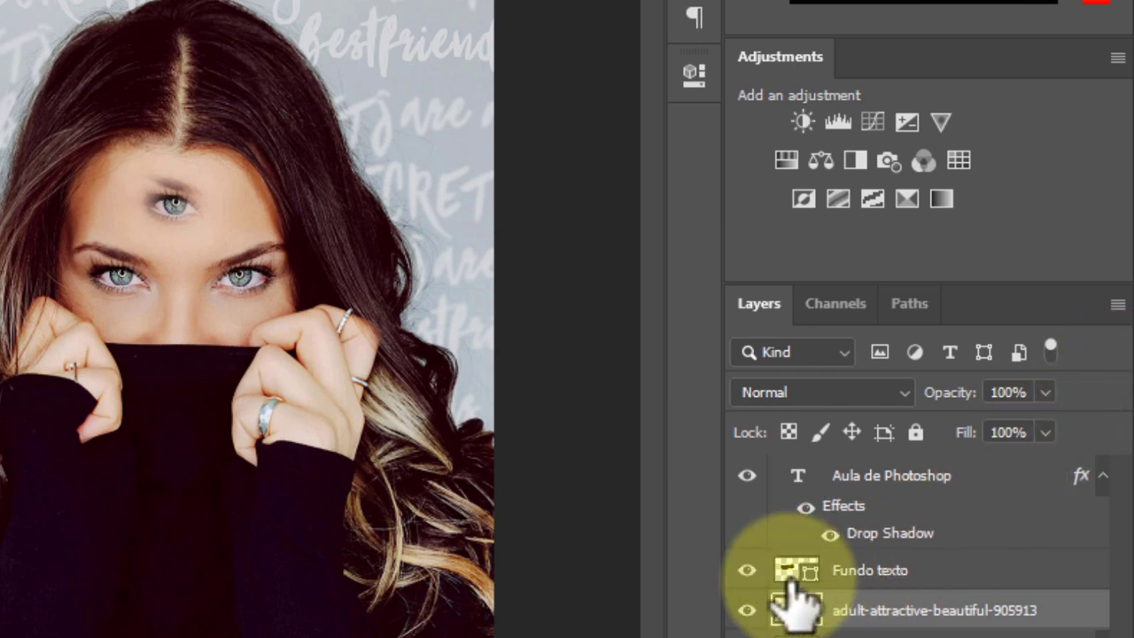
Step: Hide the woman's photo layer and extend the "Aula de Photoshop" text box downward to make room for larger text
click(748, 612)
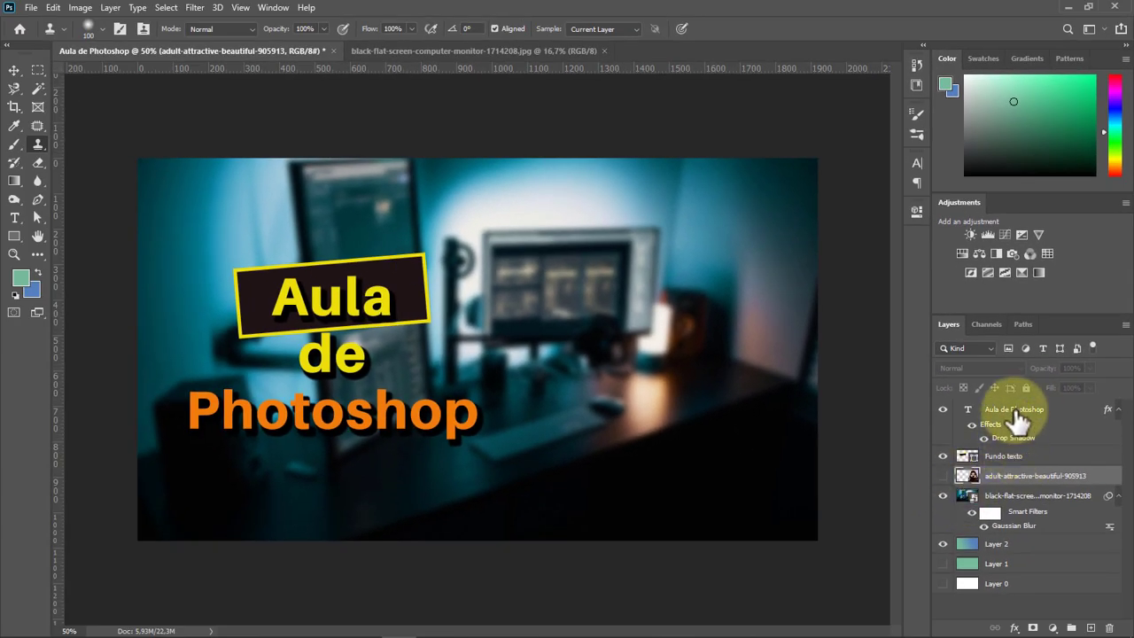
click(1016, 413)
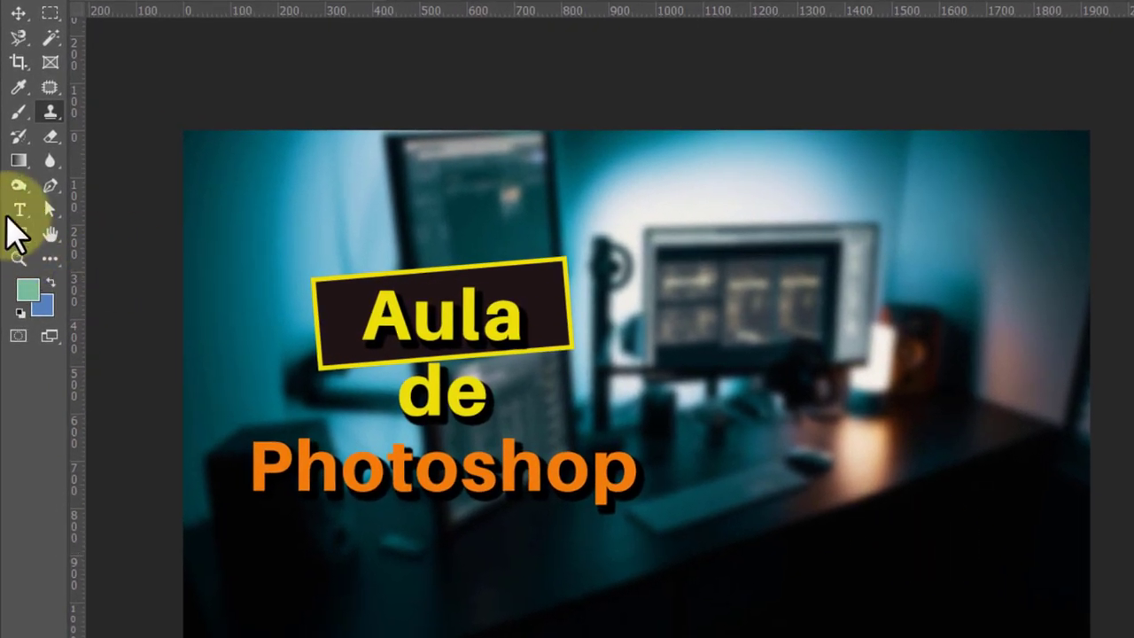
click(18, 211)
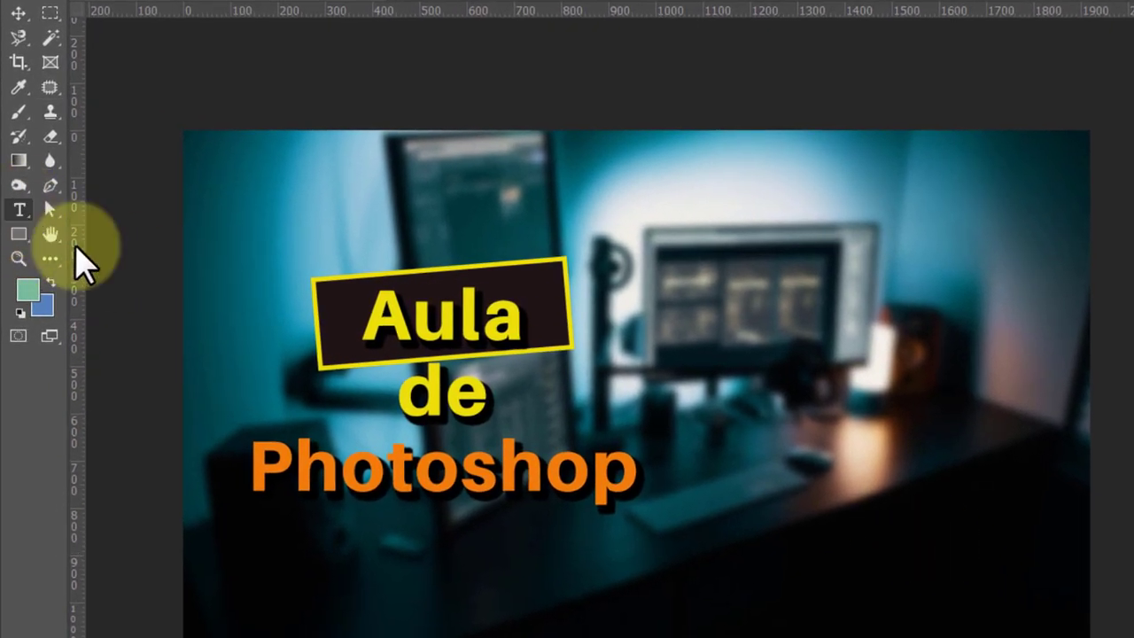
click(548, 470)
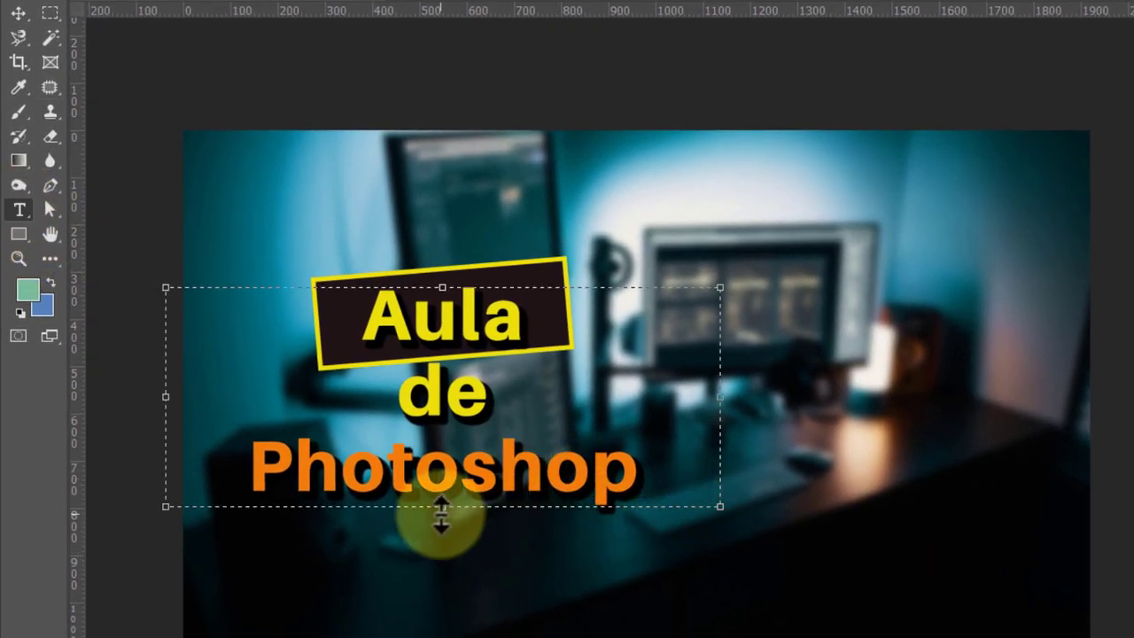
drag(442, 506, 433, 617)
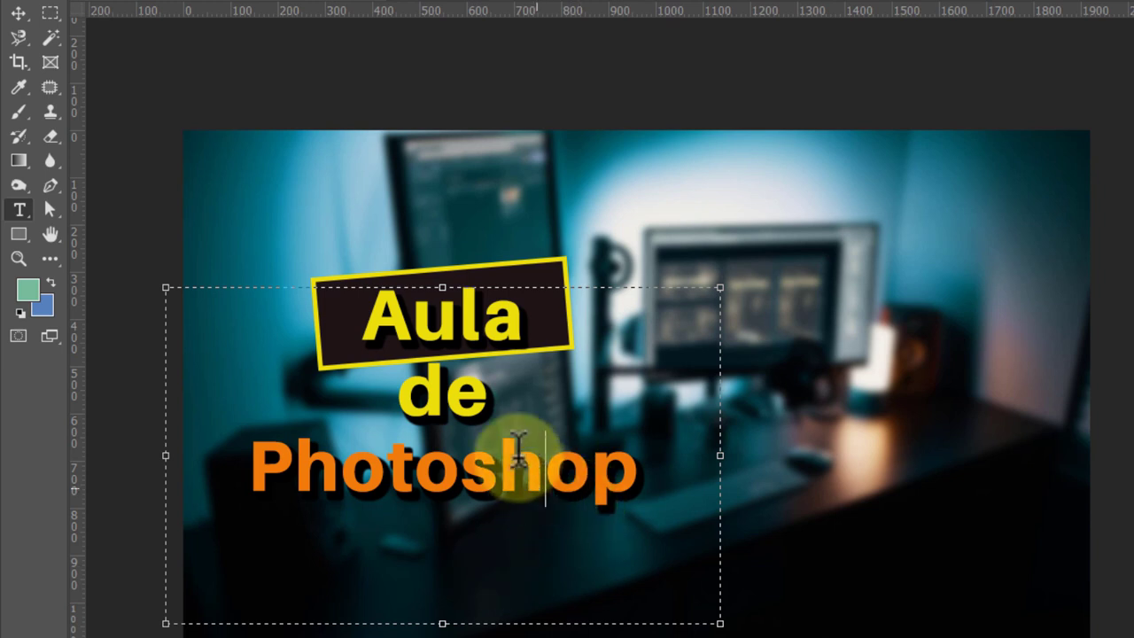
Step: Set all of the "Aula de Photoshop" text to 200 pt with 210 pt leading
drag(651, 476, 207, 282)
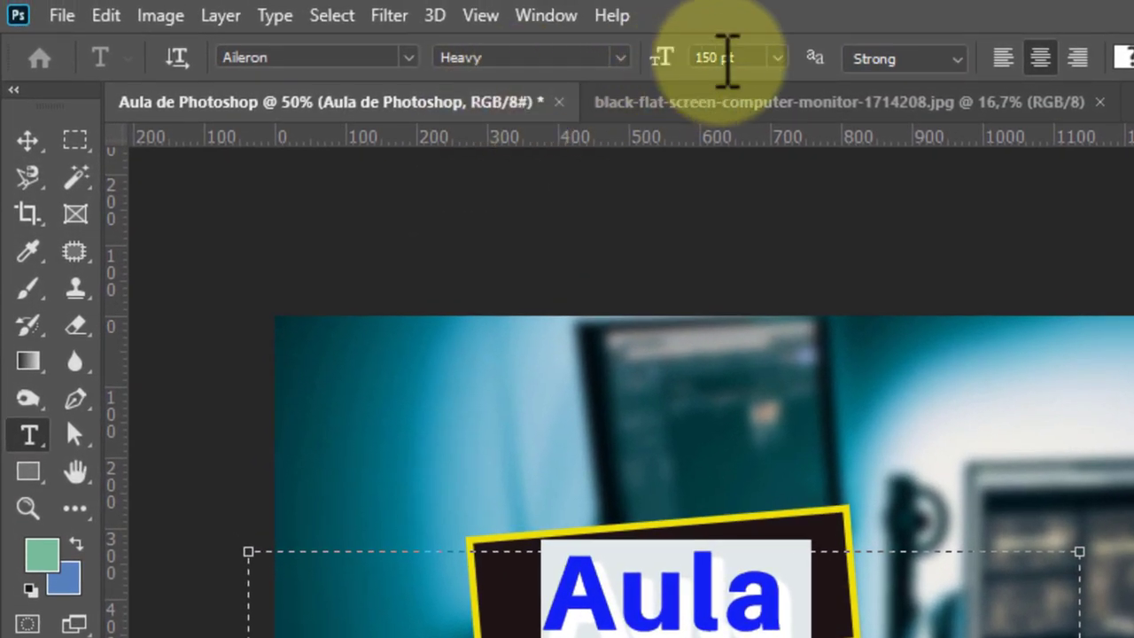
click(722, 58)
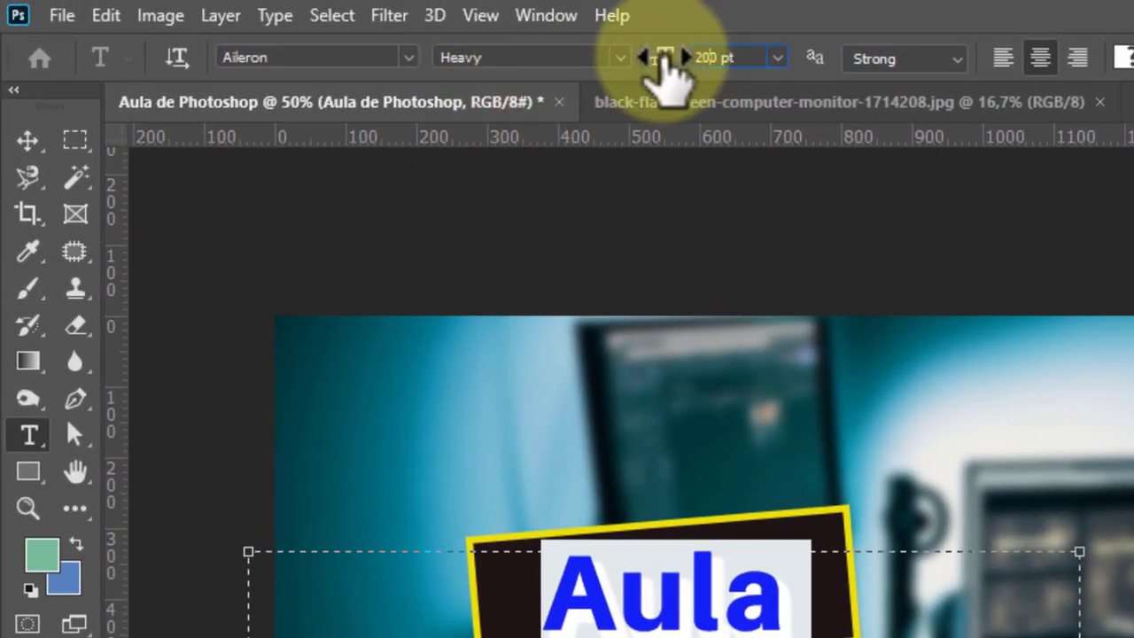
key(Return)
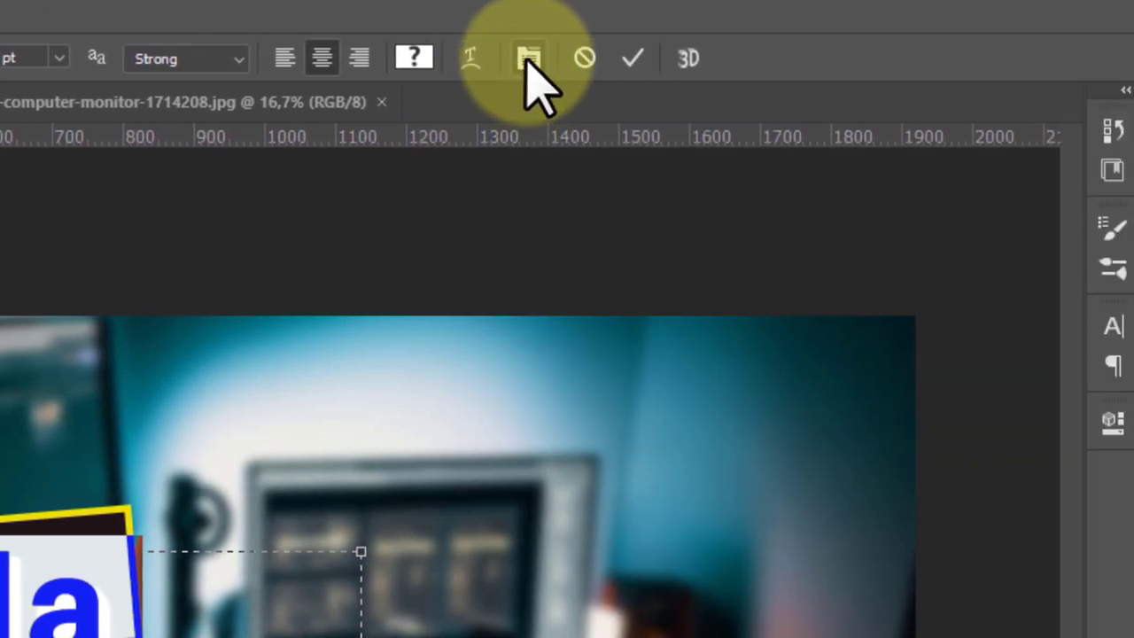
click(529, 59)
click(1005, 404)
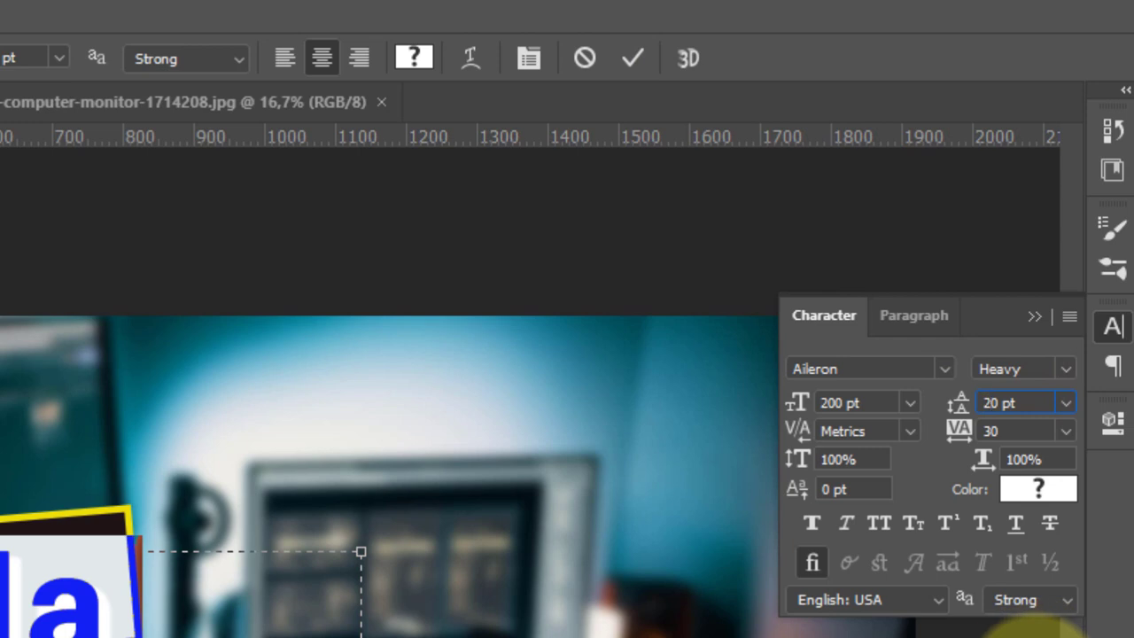
key(ctrl+Return)
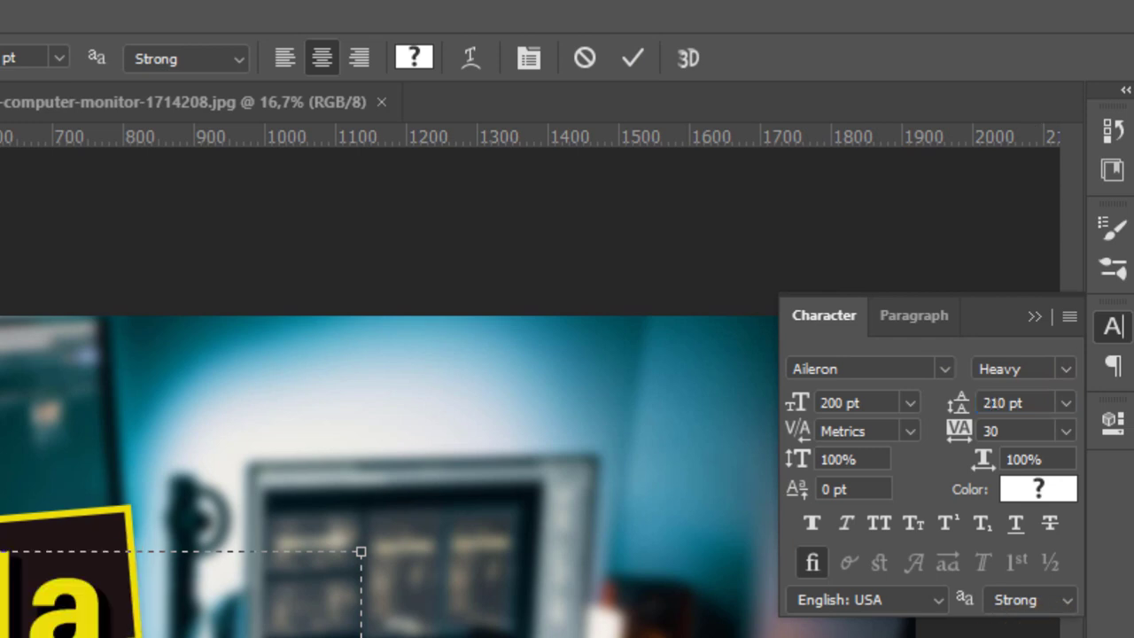
key(v)
click(1033, 316)
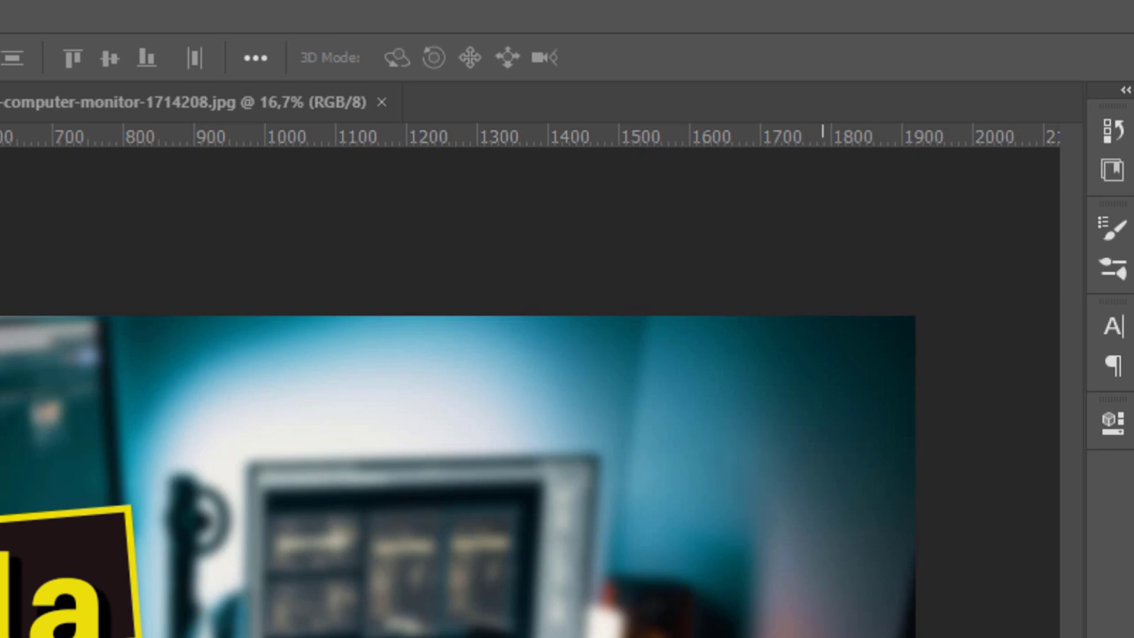
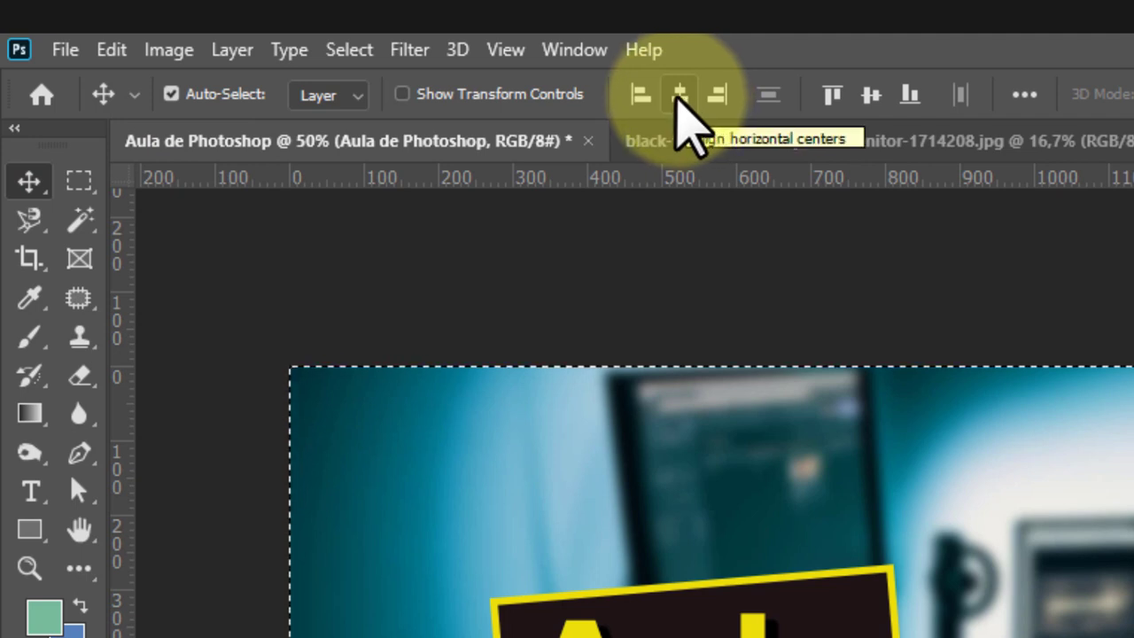
Step: Center the title text horizontally and vertically on the canvas, with its text box shortened to fit the three lines
click(679, 96)
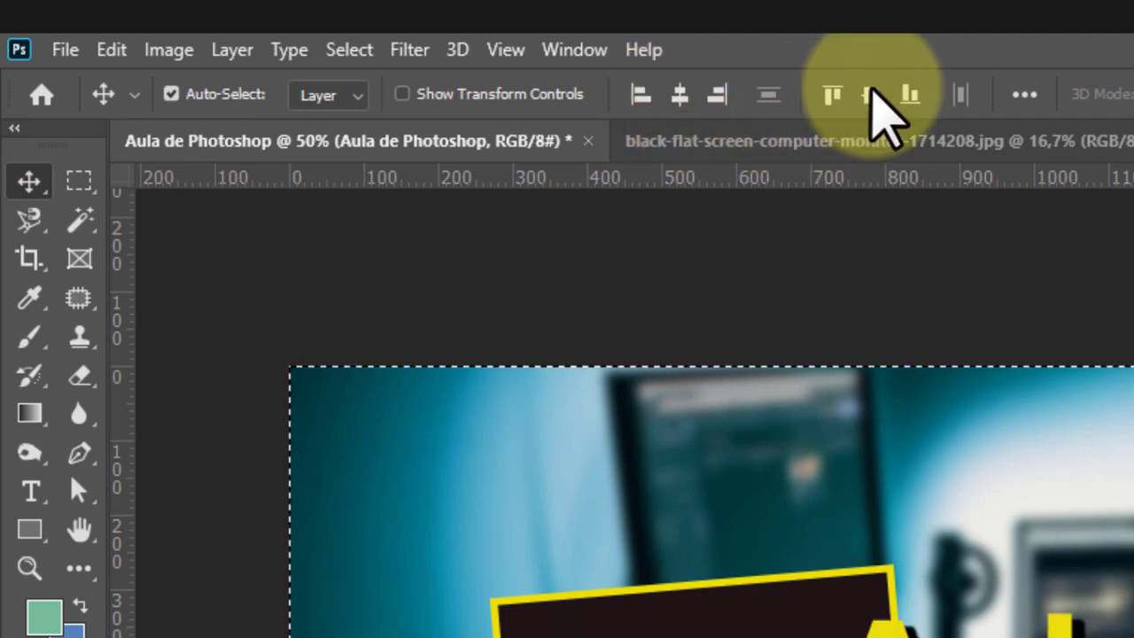
click(871, 96)
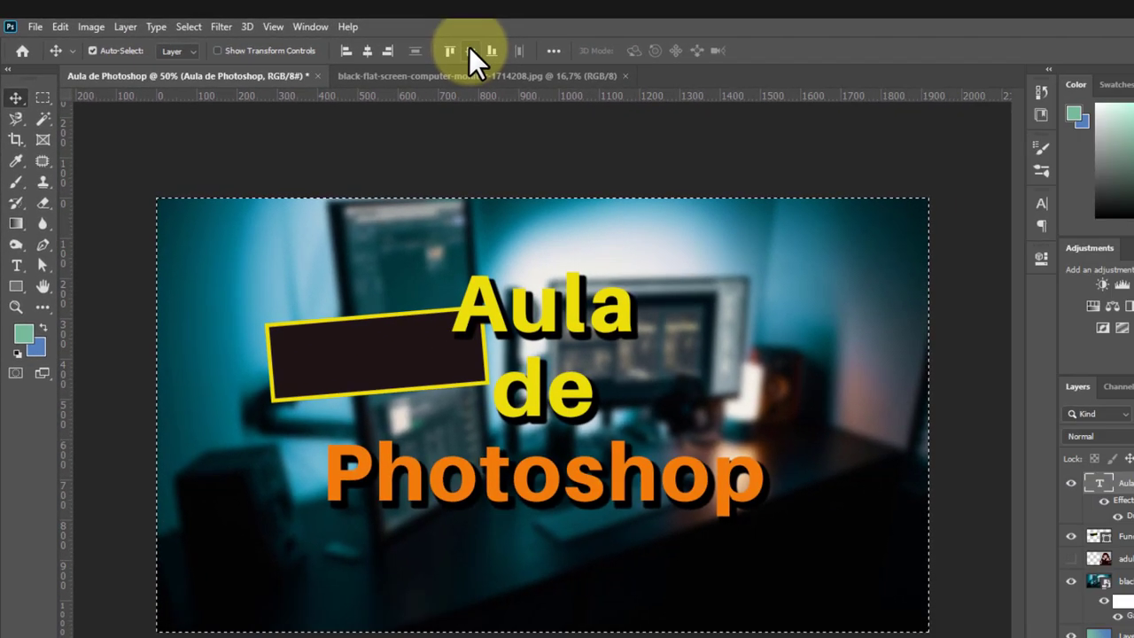
click(18, 268)
click(565, 476)
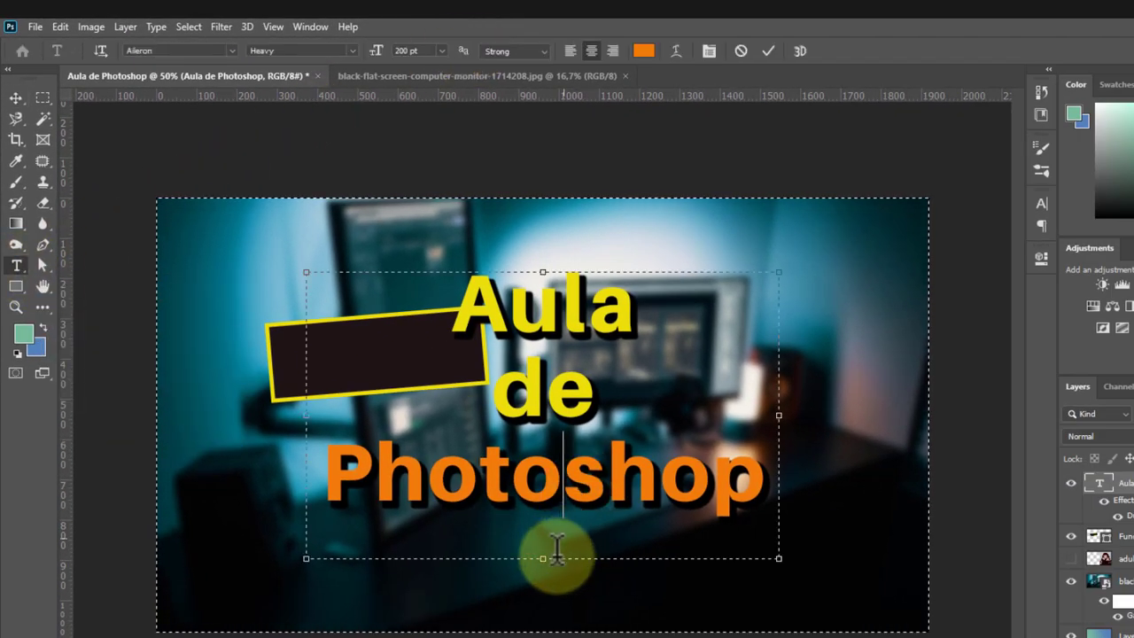
drag(545, 558, 552, 506)
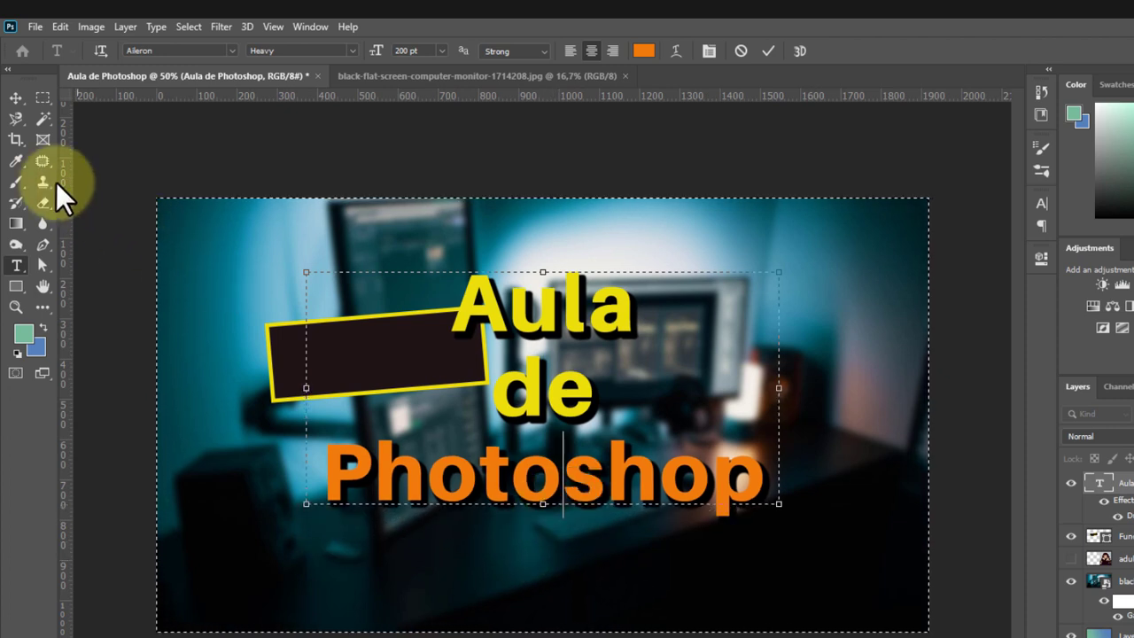
click(16, 95)
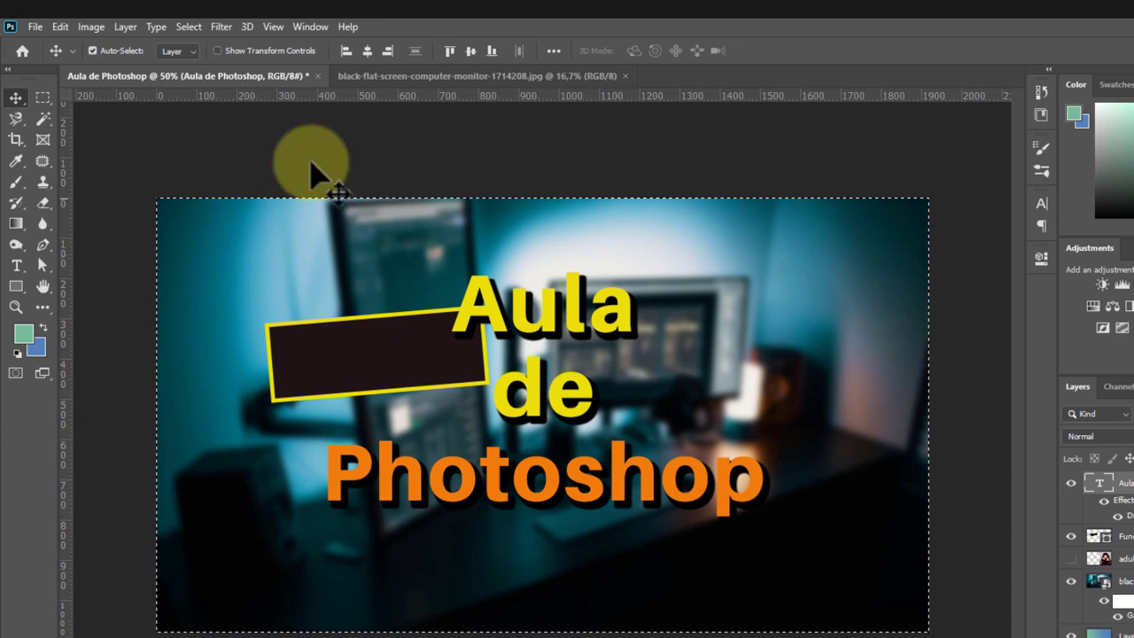
click(470, 50)
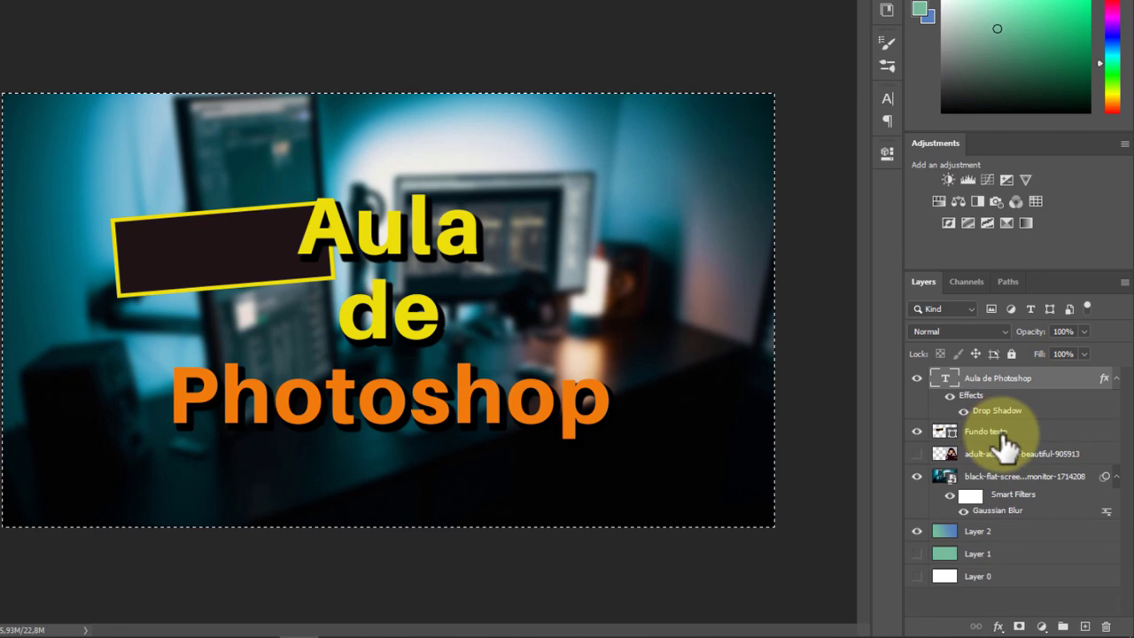
Step: Deselect the canvas selection and move the "Fundo texto" rectangle behind the word "Aula"
click(1004, 434)
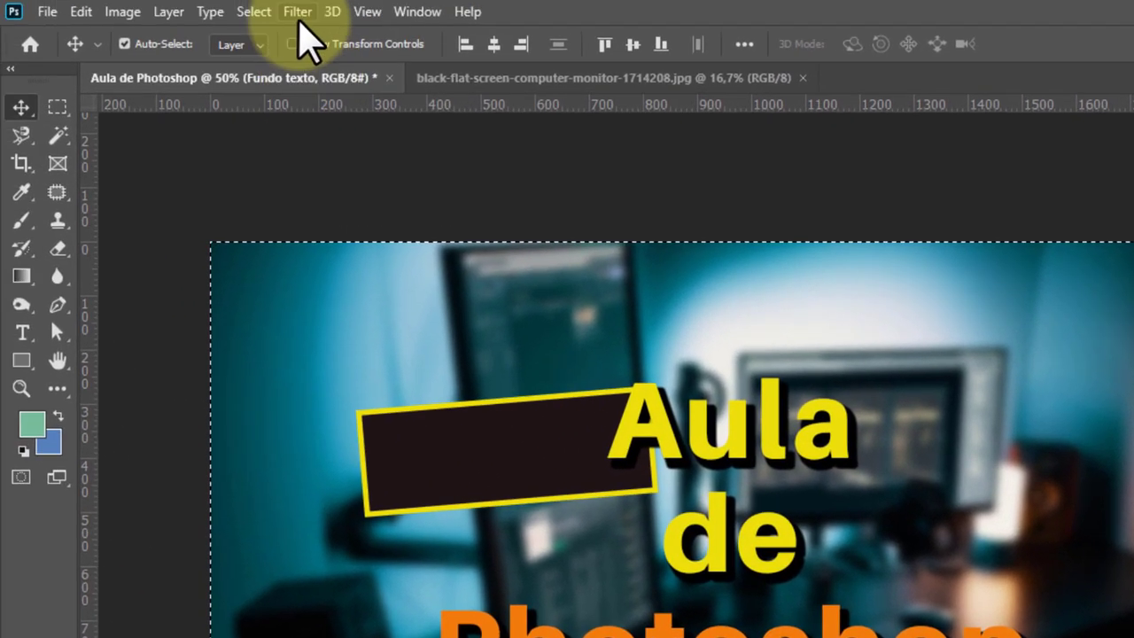
click(255, 13)
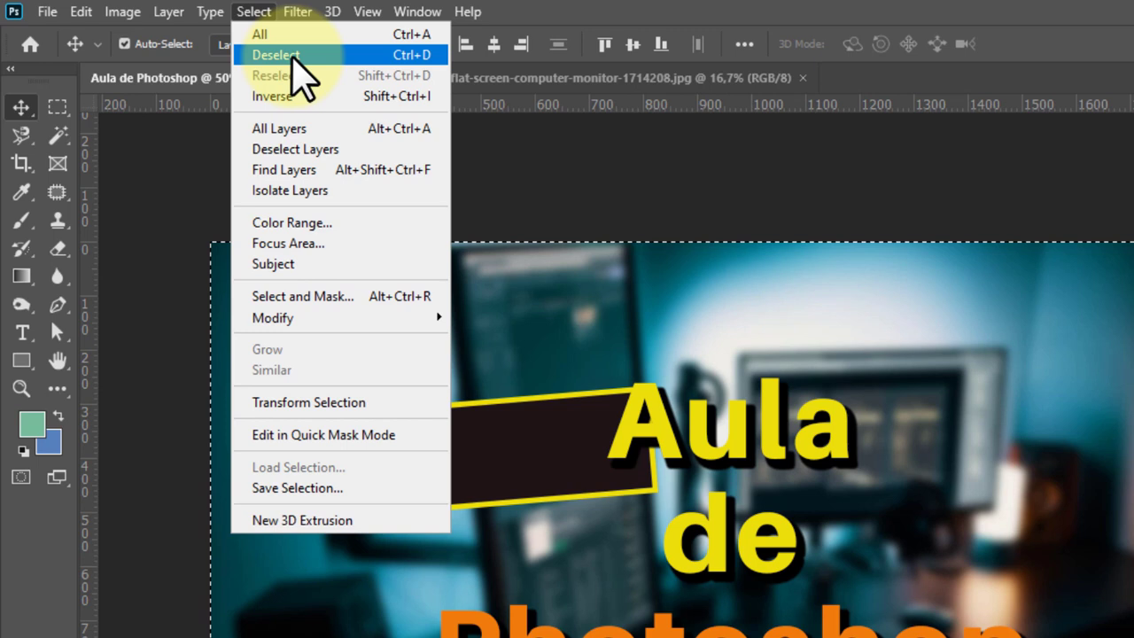
click(293, 56)
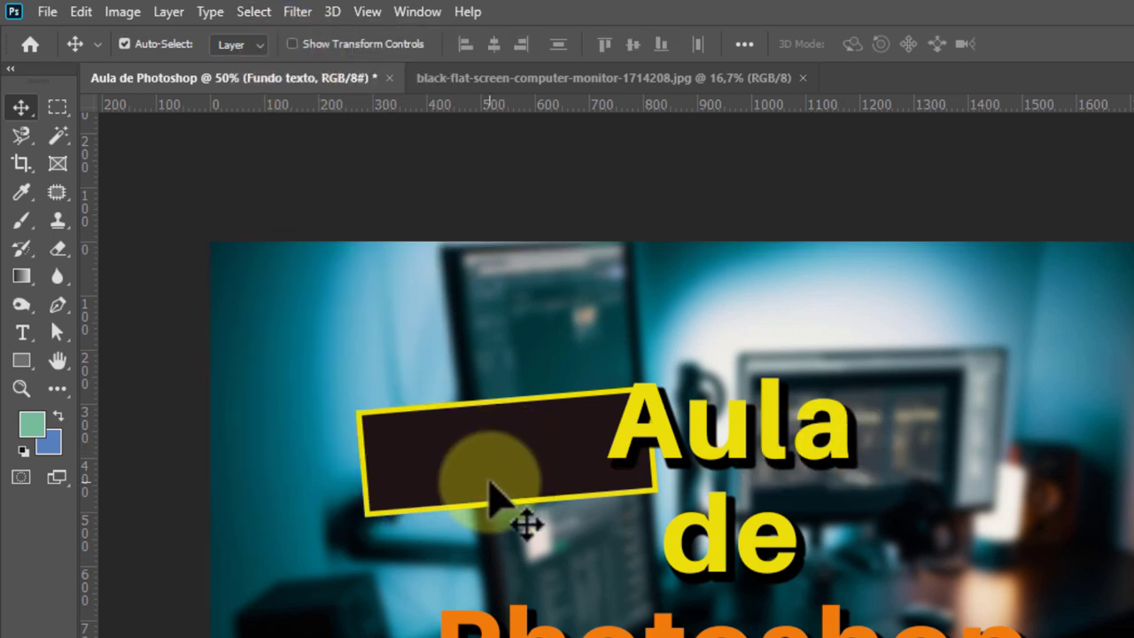
drag(492, 487, 545, 469)
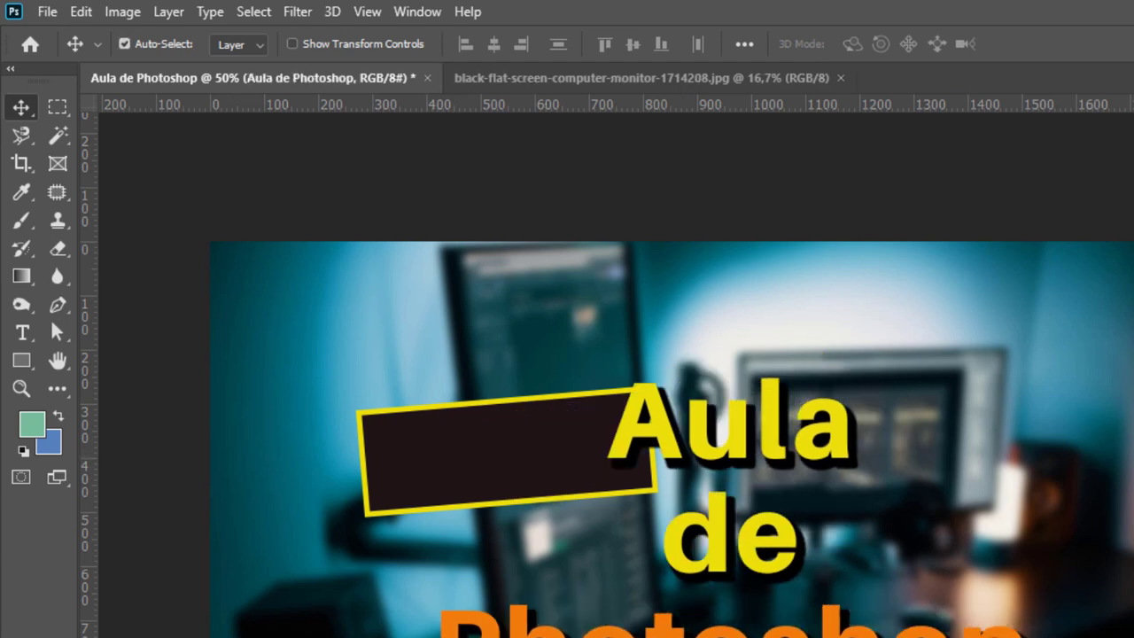
drag(433, 461, 638, 447)
Step: Enlarge the "Fundo texto" rectangle around "Aula" to about 108% width and 122% height
key(ctrl+t)
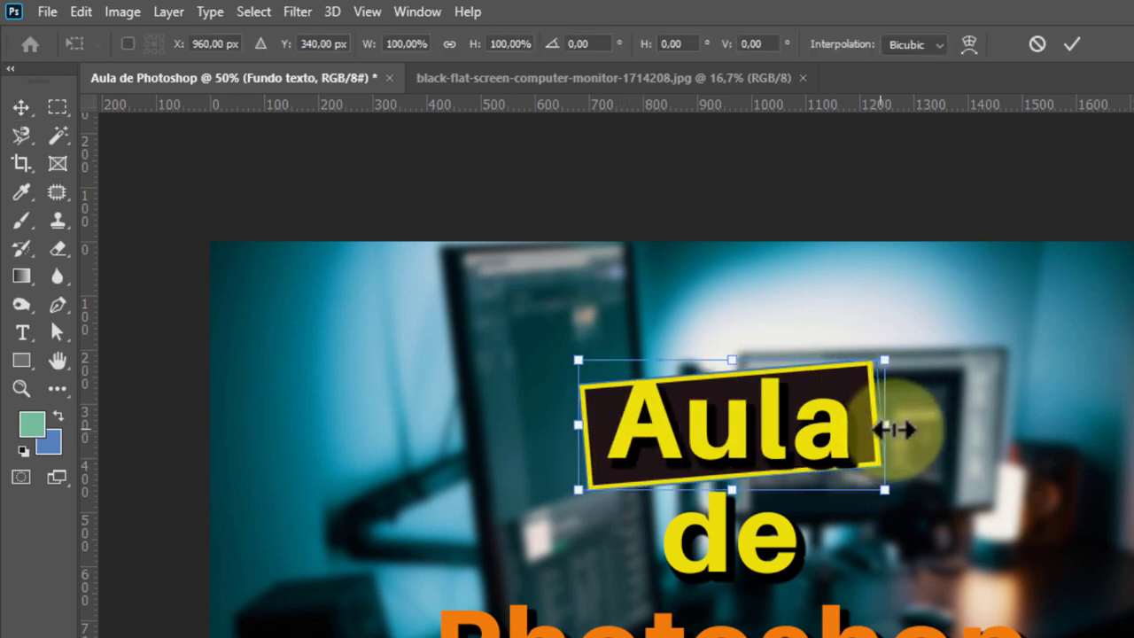
drag(894, 430, 907, 430)
drag(736, 359, 736, 344)
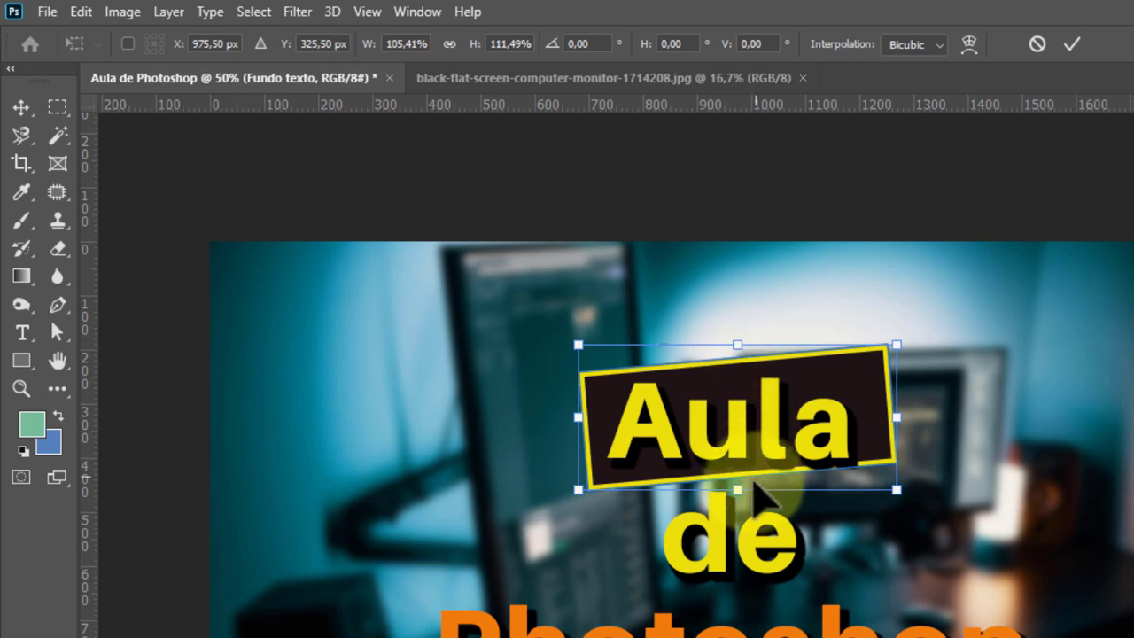
mouse_move(737, 489)
mouse_down()
mouse_move(739, 476)
mouse_move(737, 503)
mouse_up()
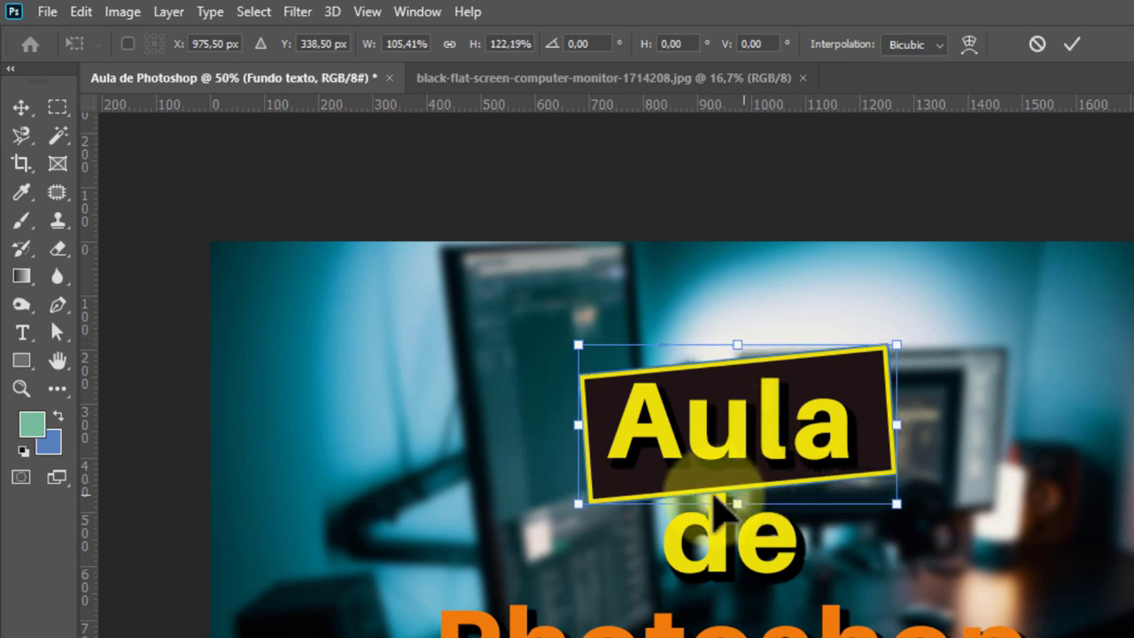
drag(578, 424, 570, 424)
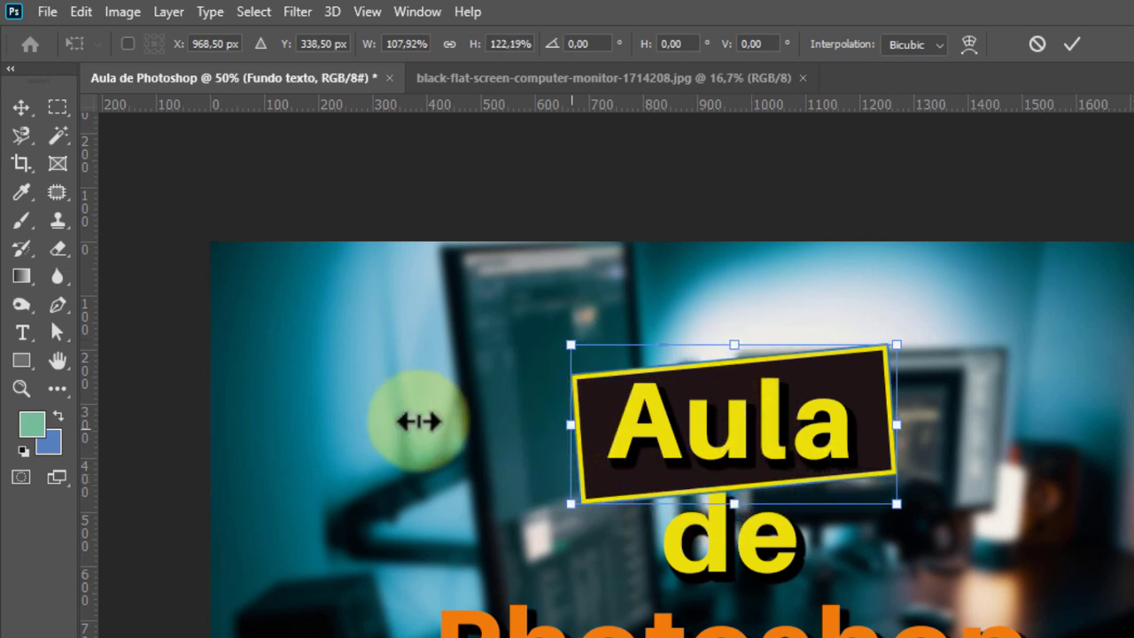
click(32, 109)
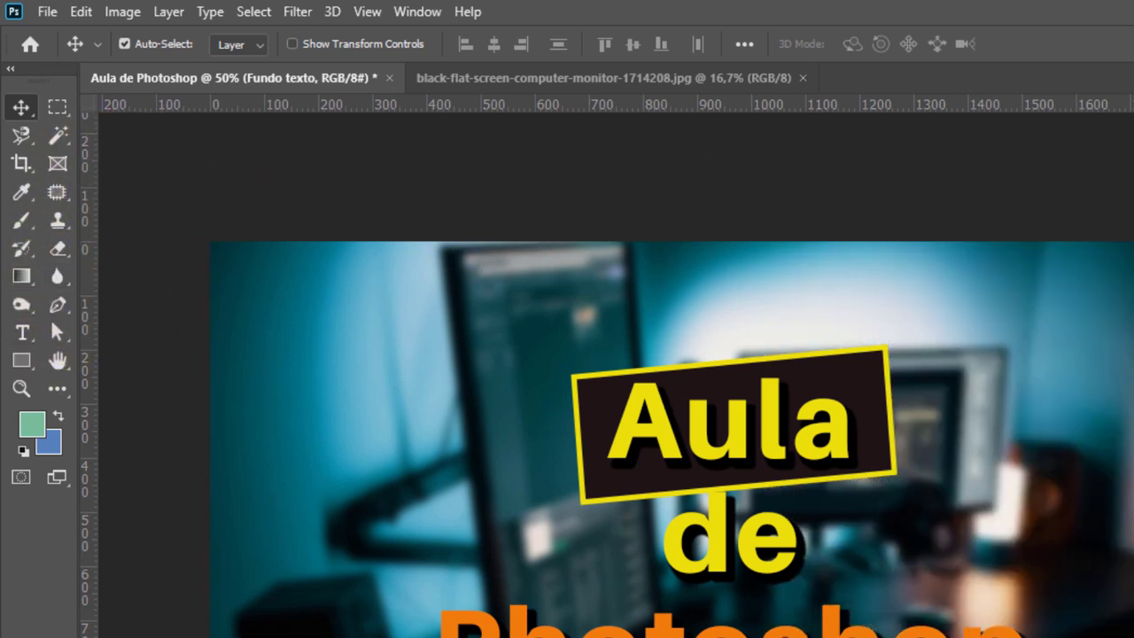
Step: Show the woman's photo layer again
key(ctrl+z)
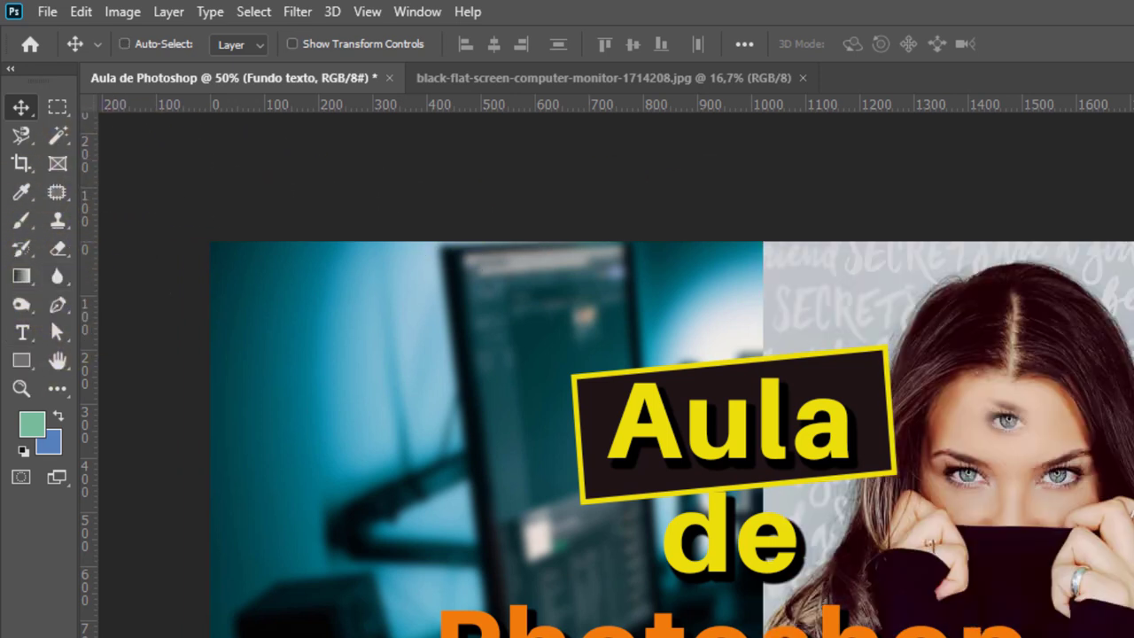
key(ctrl+plus)
key(ctrl+plus)
key(ctrl+plus)
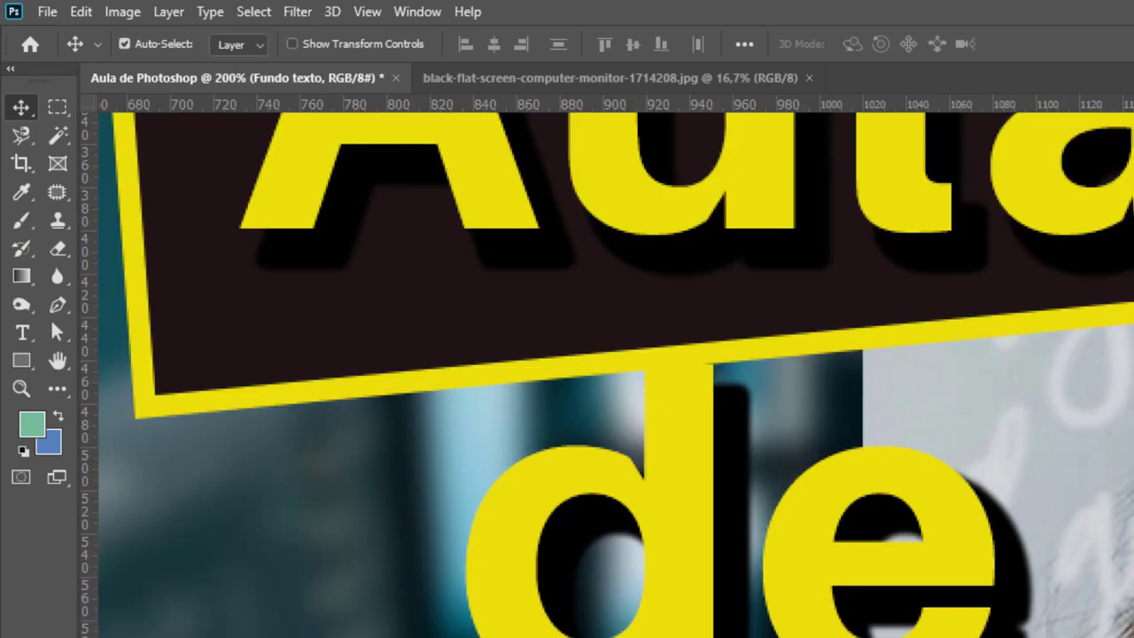
drag(676, 435, 160, 398)
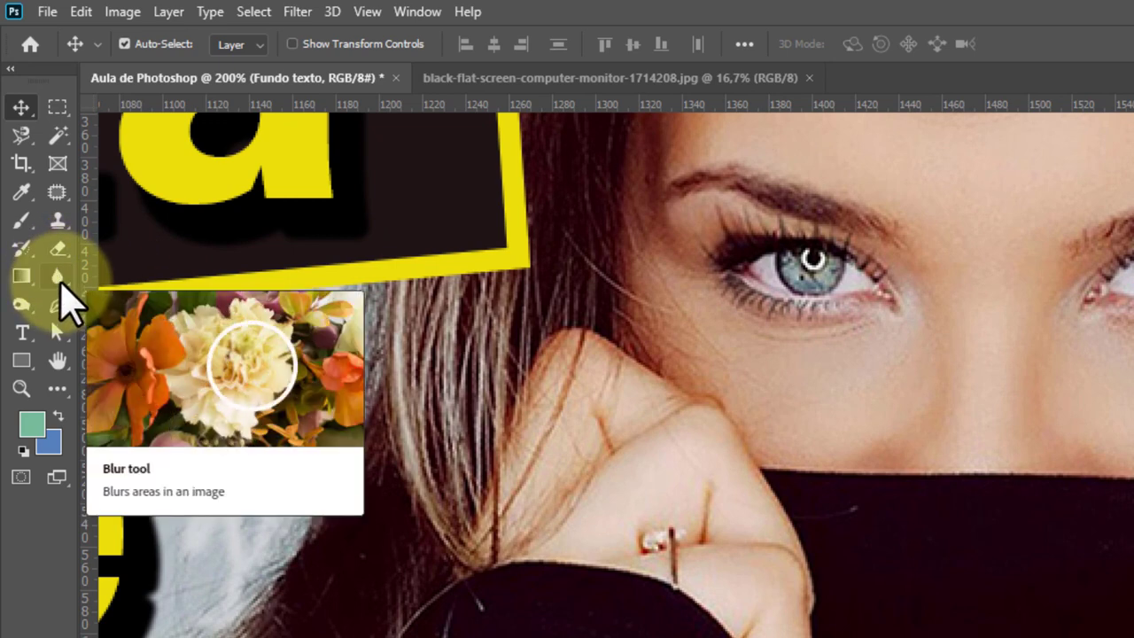
Step: Try the Blur tool on the woman's photo layer over the eye nearest the "Aula" rectangle, and undo the blur strokes
click(58, 280)
click(147, 276)
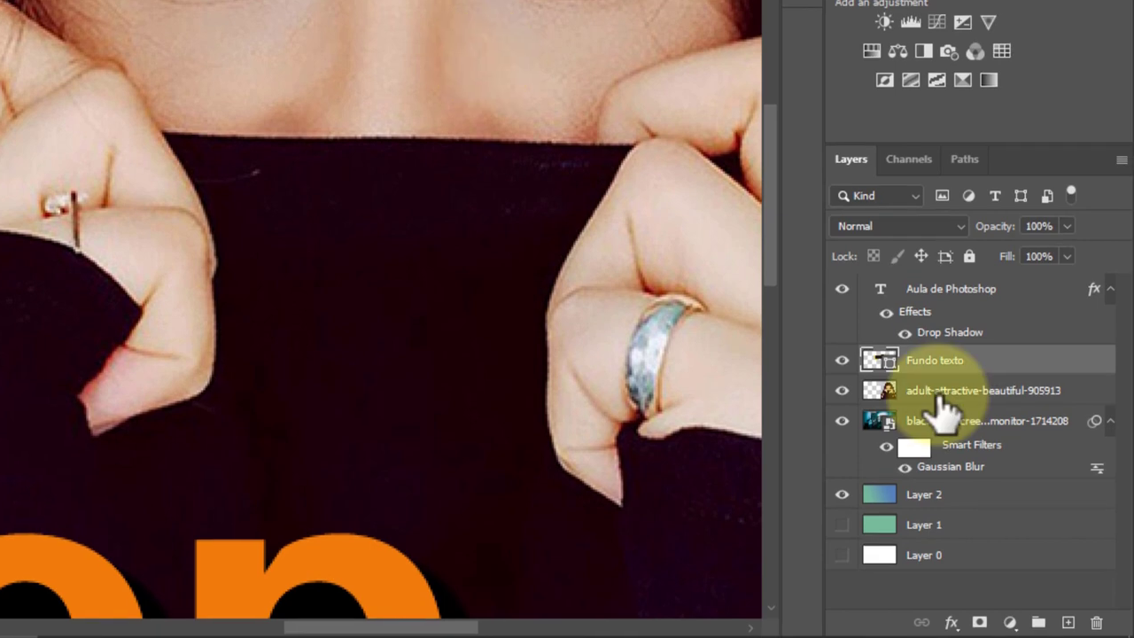
click(946, 400)
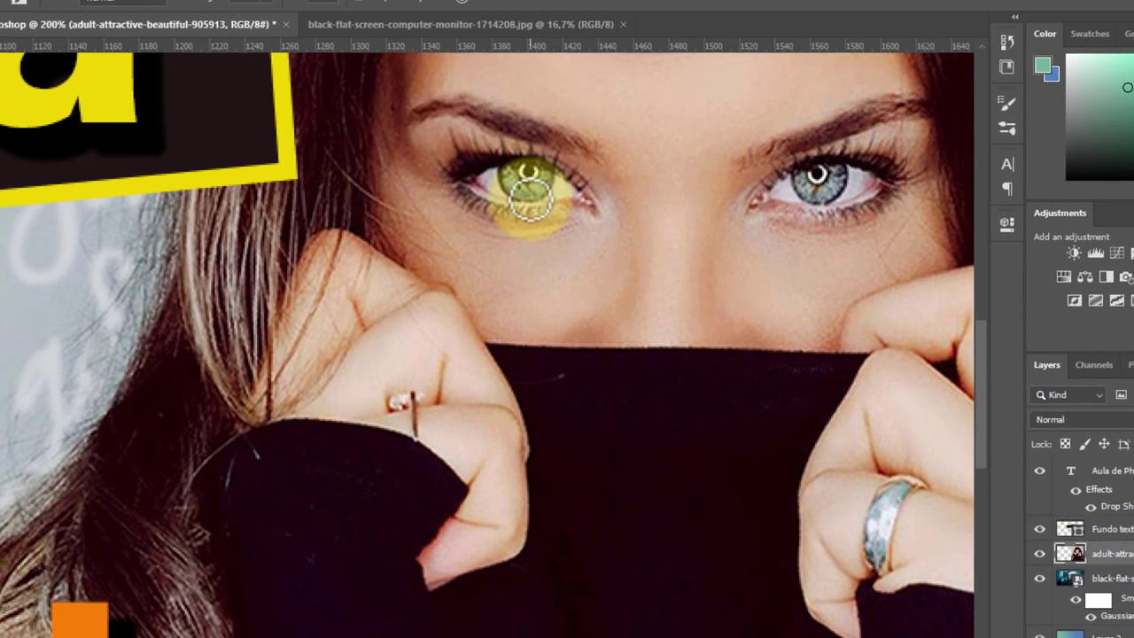
key(space)
drag(547, 185, 514, 372)
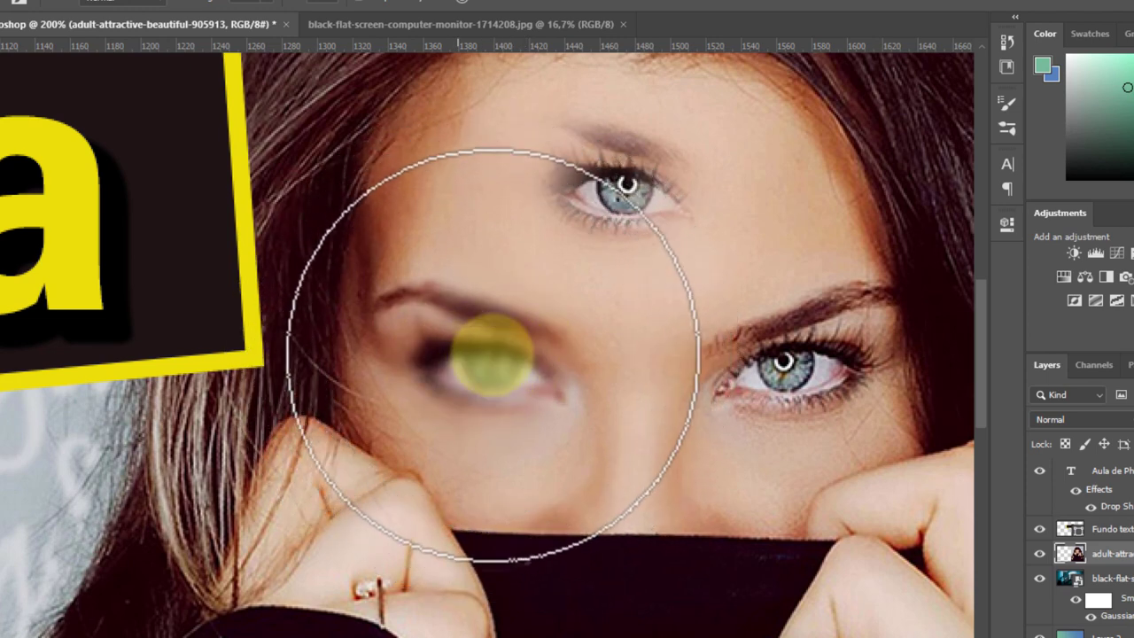
mouse_move(511, 372)
mouse_down()
mouse_move(463, 350)
mouse_move(482, 395)
mouse_move(664, 487)
mouse_move(789, 600)
mouse_move(800, 520)
mouse_up()
key(ctrl+z)
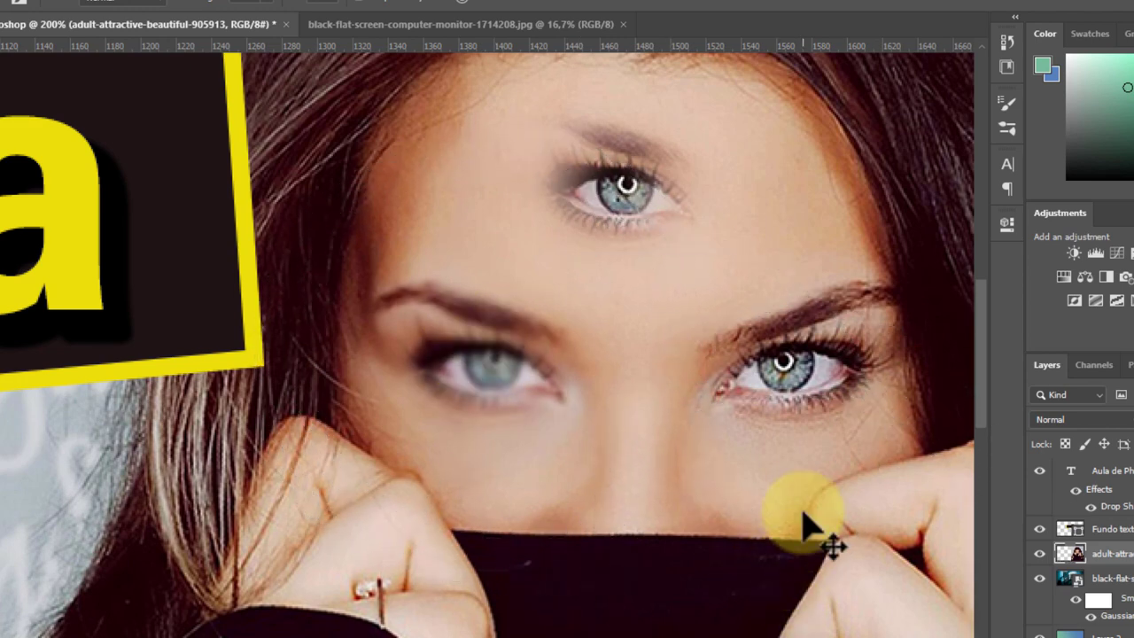
key(ctrl+z)
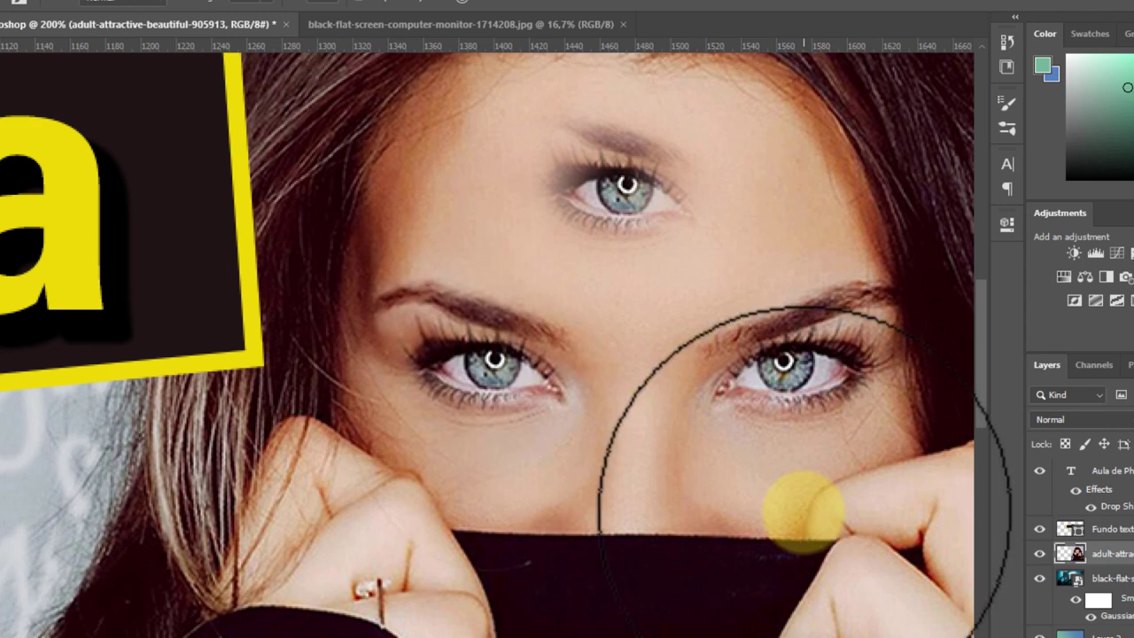
Step: Hide the woman's photo layer so only the text and the blurred monitor background remain visible
key(ctrl+minus)
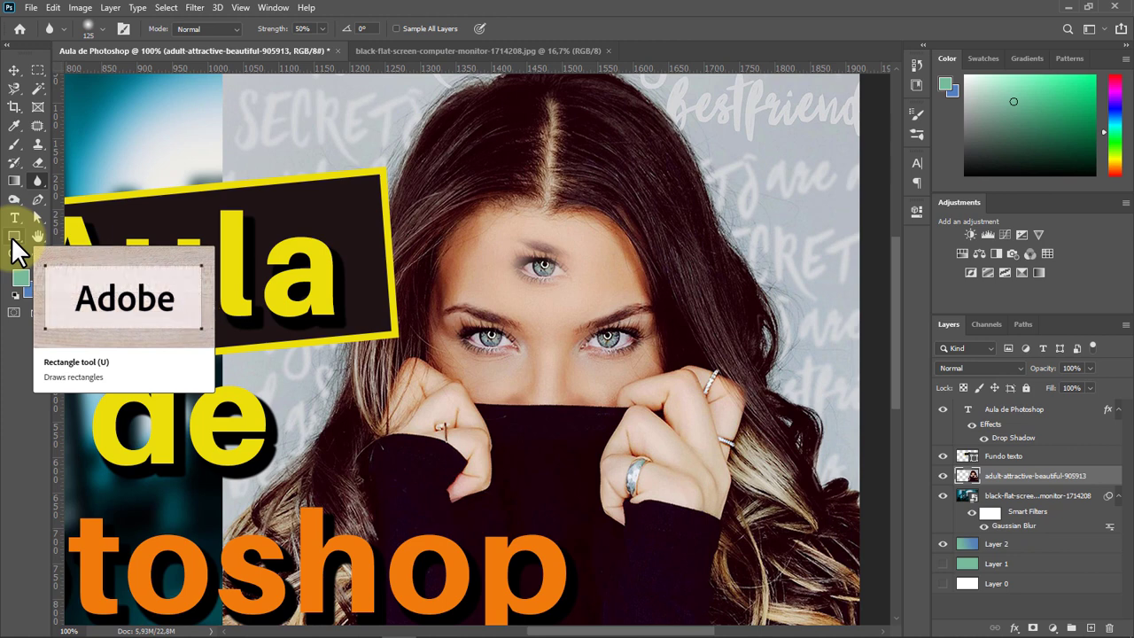
click(359, 361)
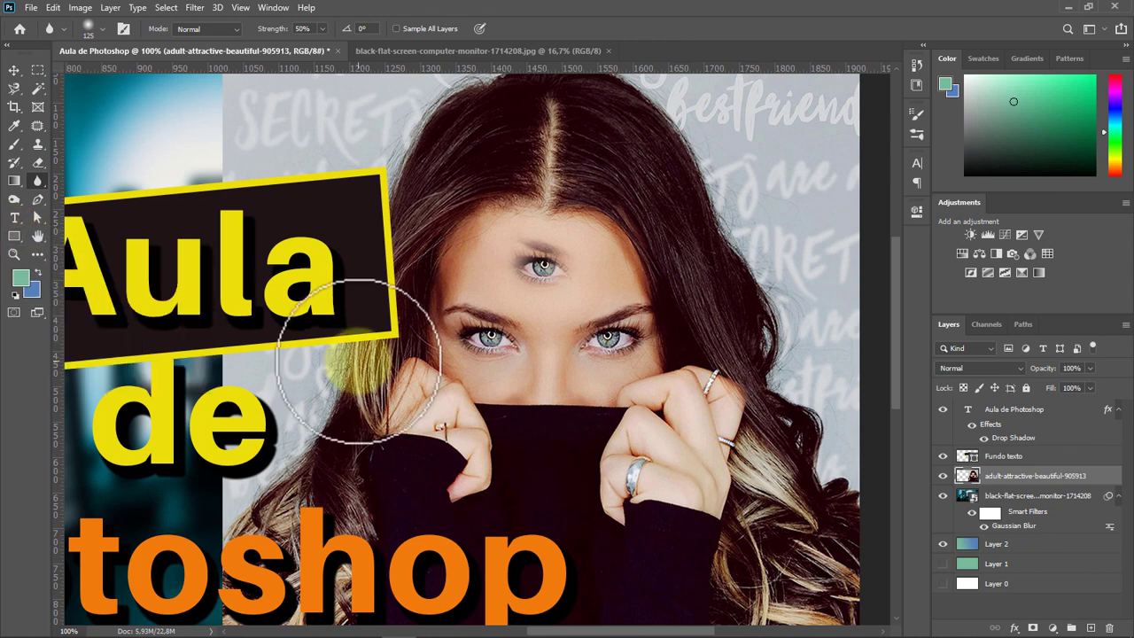
key(ctrl+minus)
key(ctrl+minus)
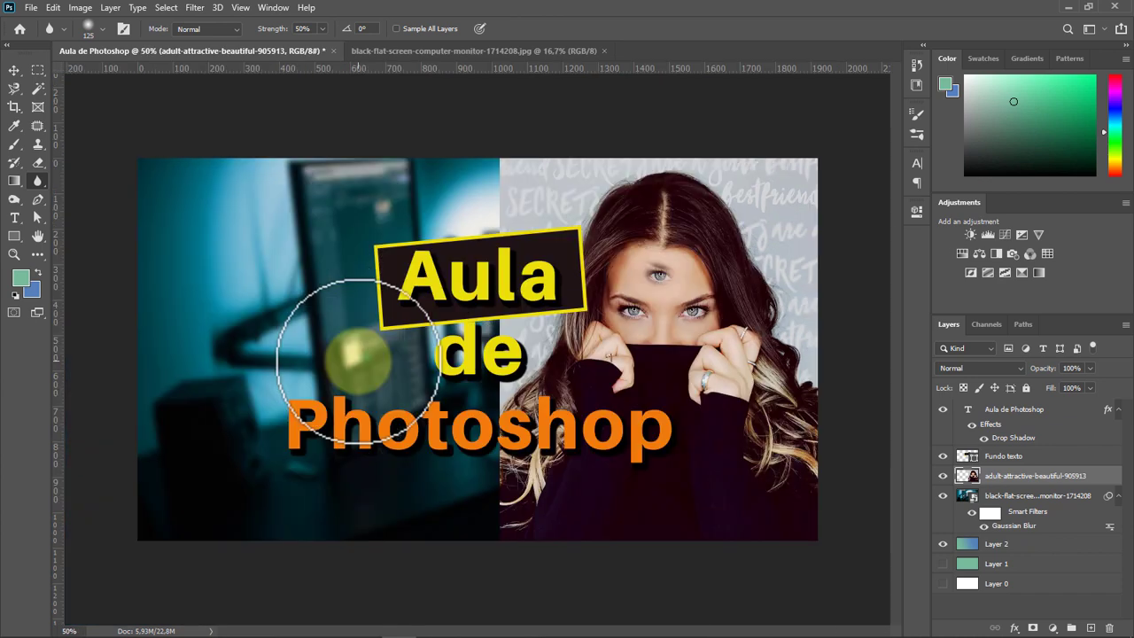
click(943, 477)
key(m)
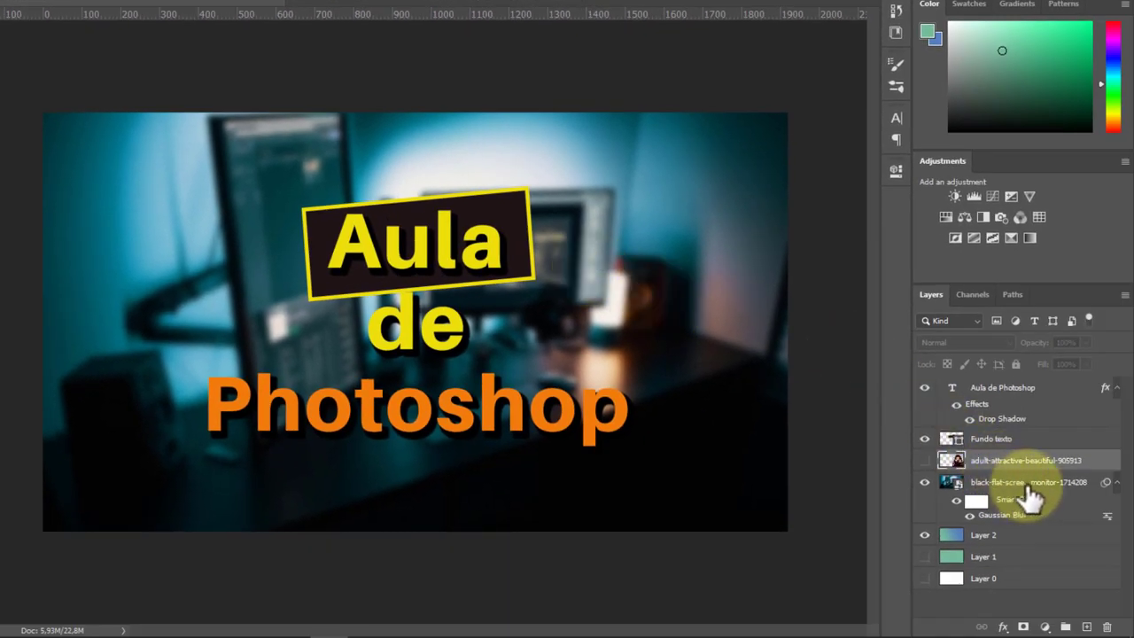
Step: Rasterize the blurred monitor background layer
click(1027, 483)
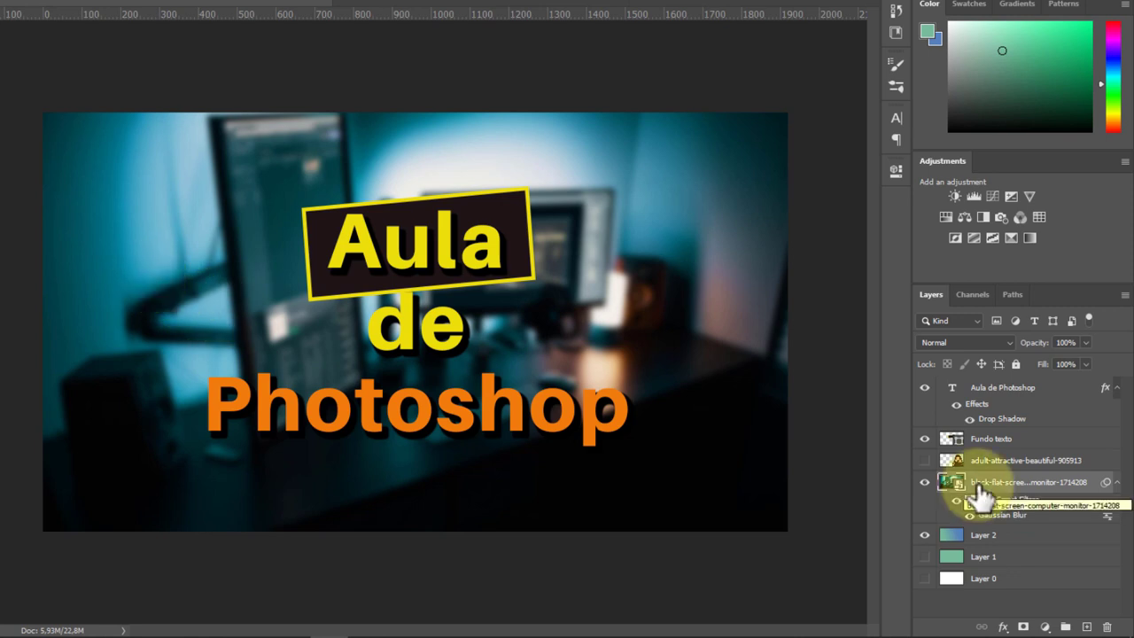
right_click(978, 484)
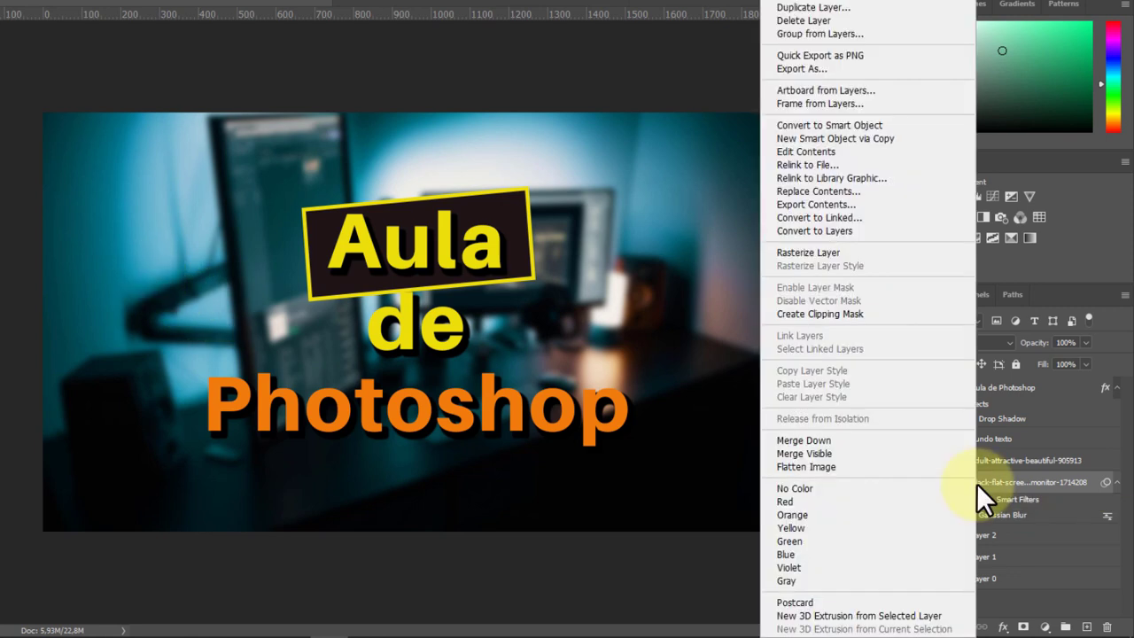
click(811, 255)
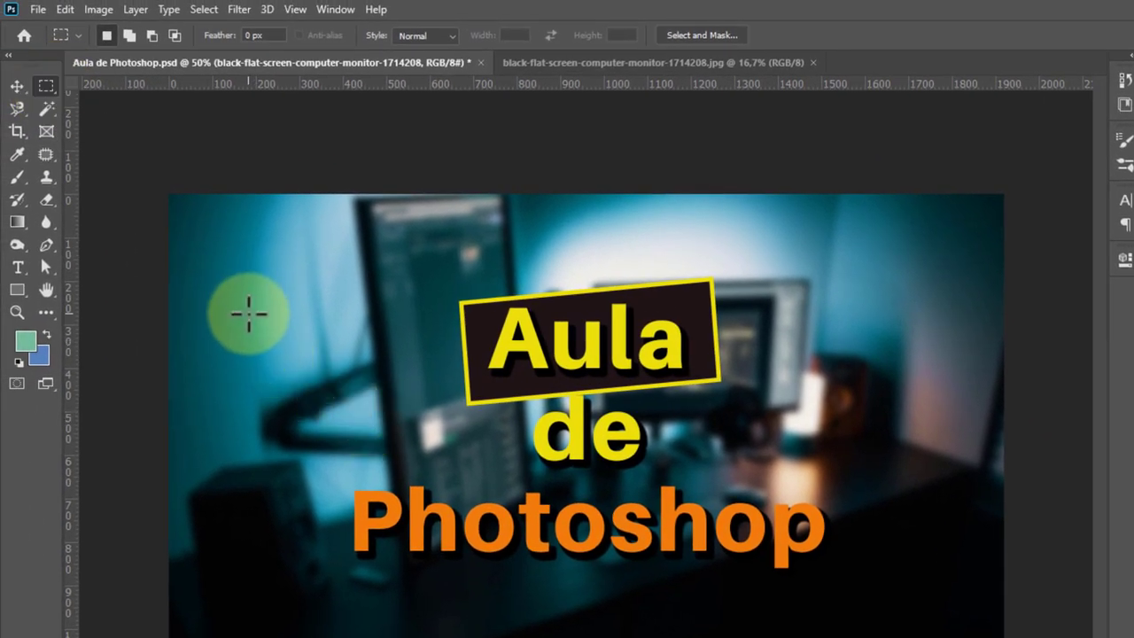
Step: Select a square of about 350 px around the background's lamp arm, try deleting its contents with Layer 2 hidden, and undo the deletion
drag(248, 314, 398, 467)
key(ctrl+d)
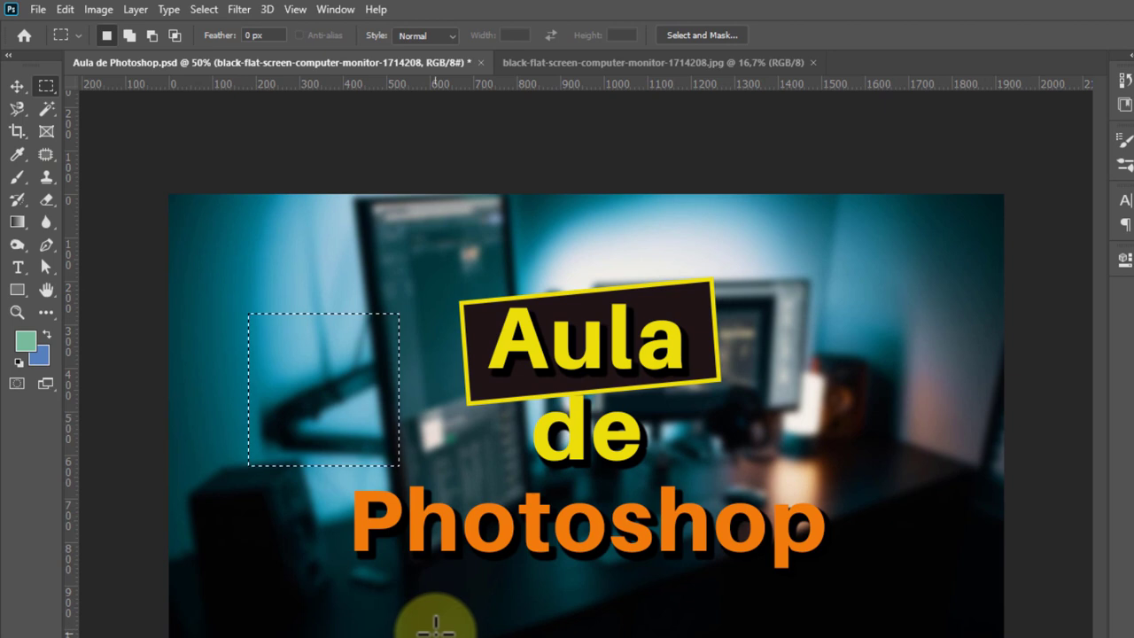
key(alt+BackSpace)
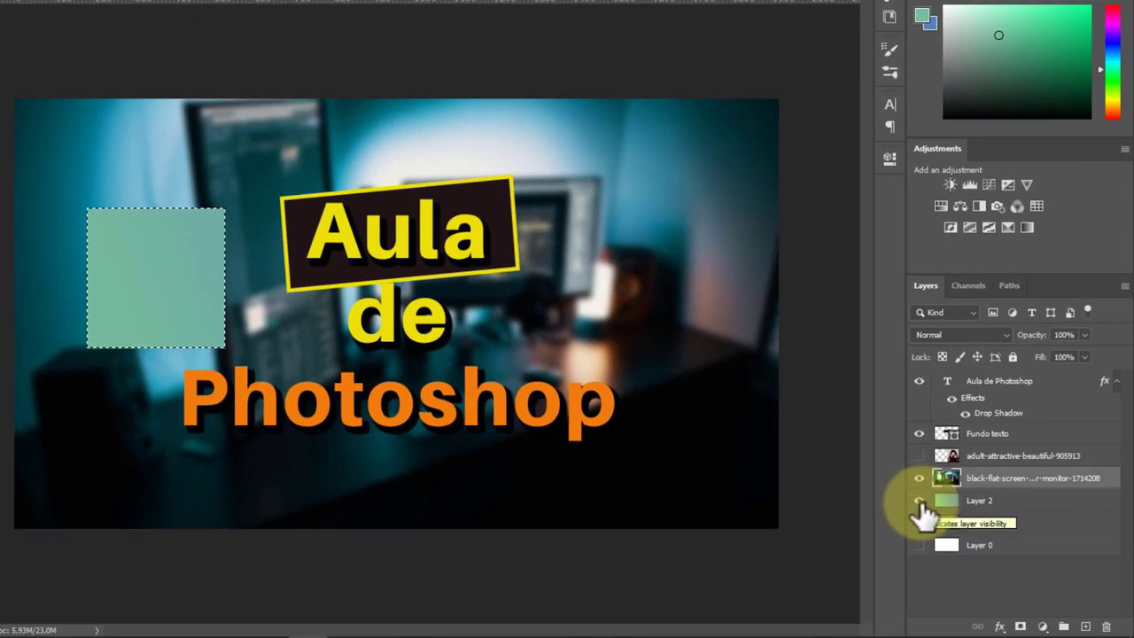
click(921, 512)
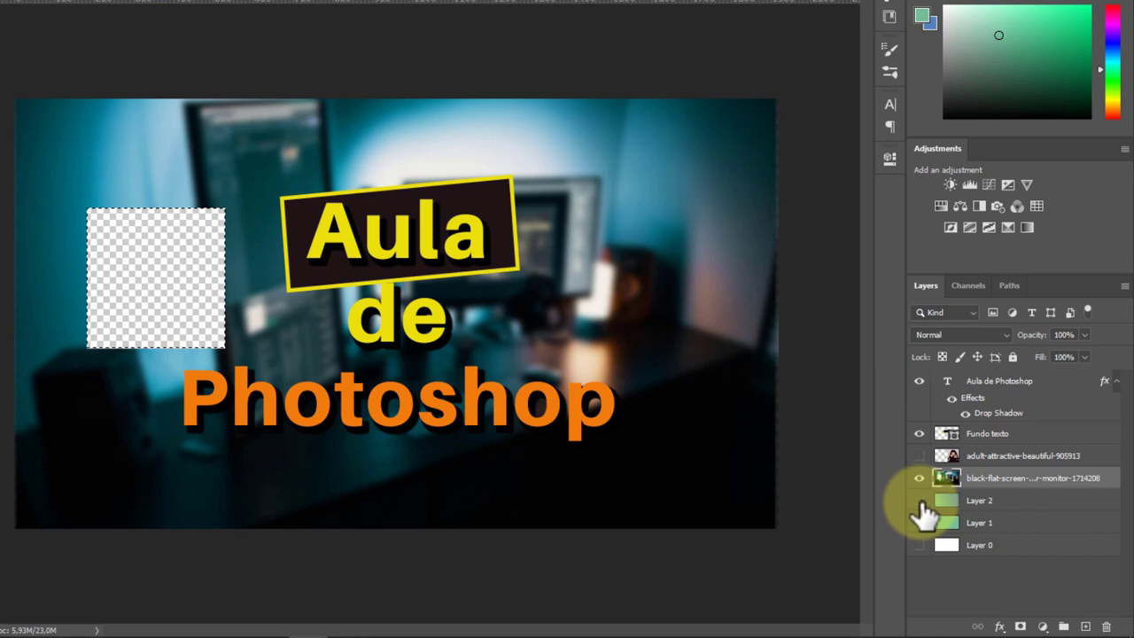
click(921, 504)
key(ctrl+z)
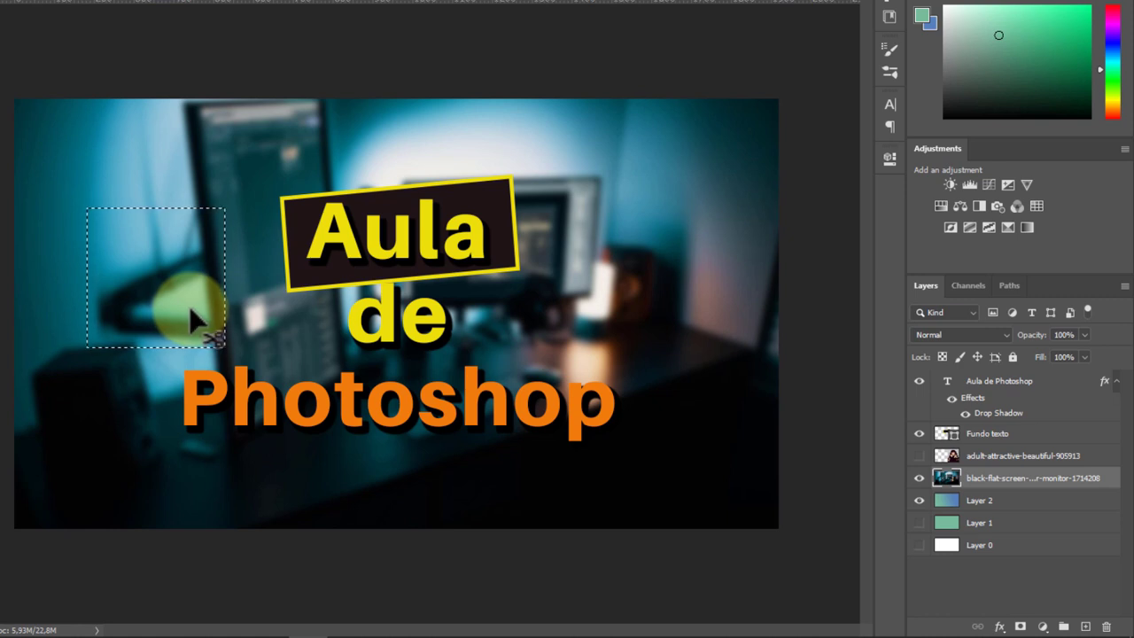
Step: Copy the selected square to a new layer and move the copy to the right of the word "Aula"
key(ctrl+j)
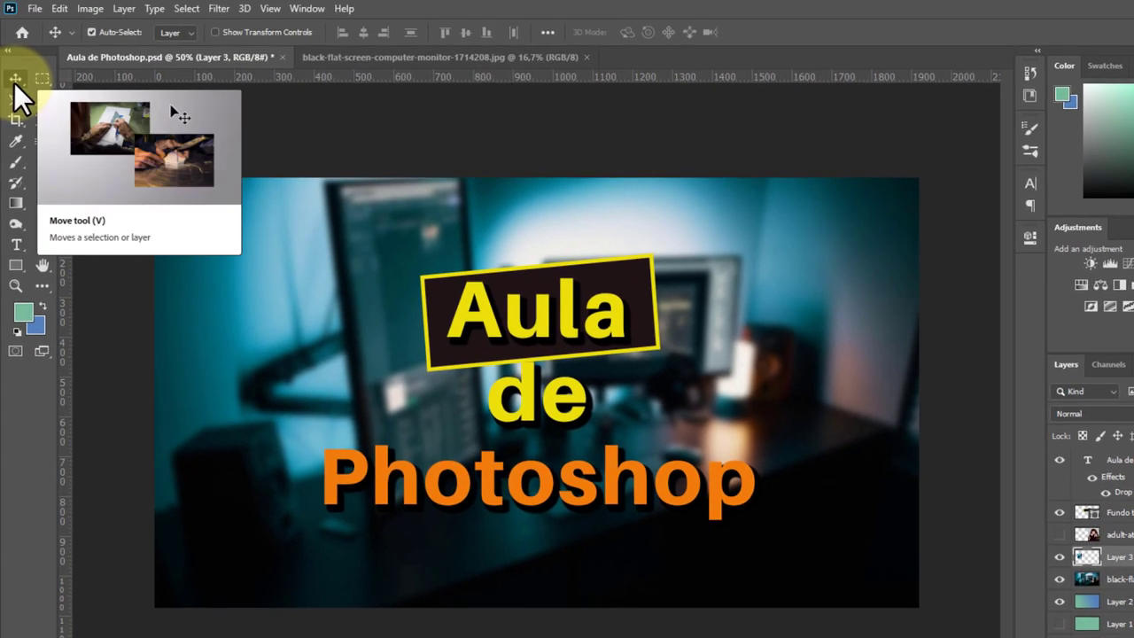
drag(328, 376, 808, 378)
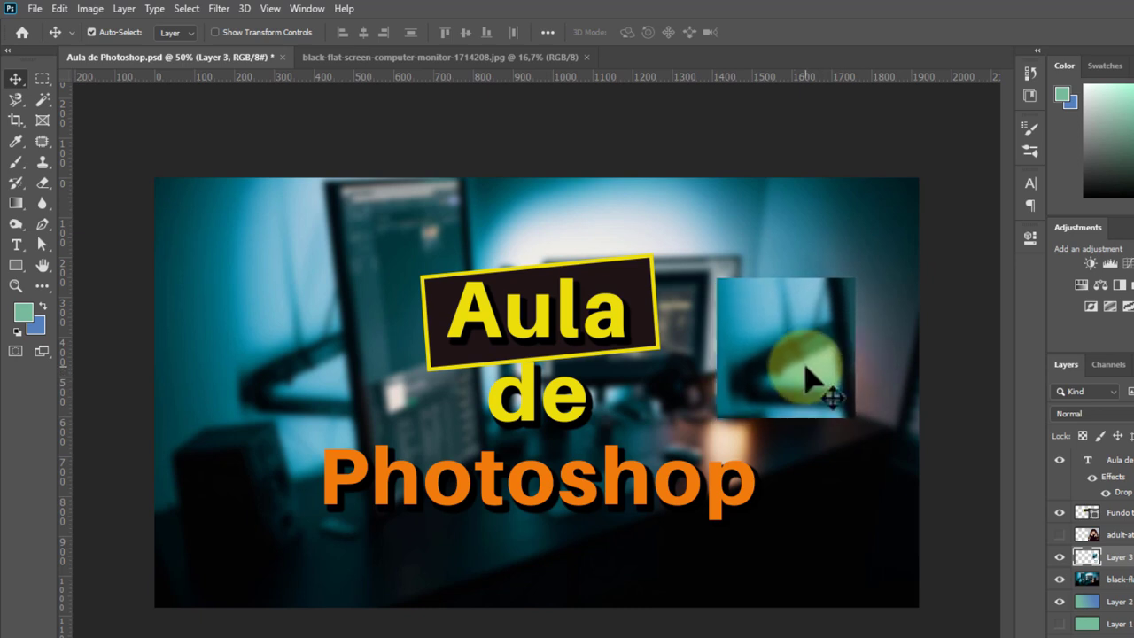
Step: Draw an elliptical selection of about 520 × 280 px over the tall monitor, just left of "Aula"
click(43, 74)
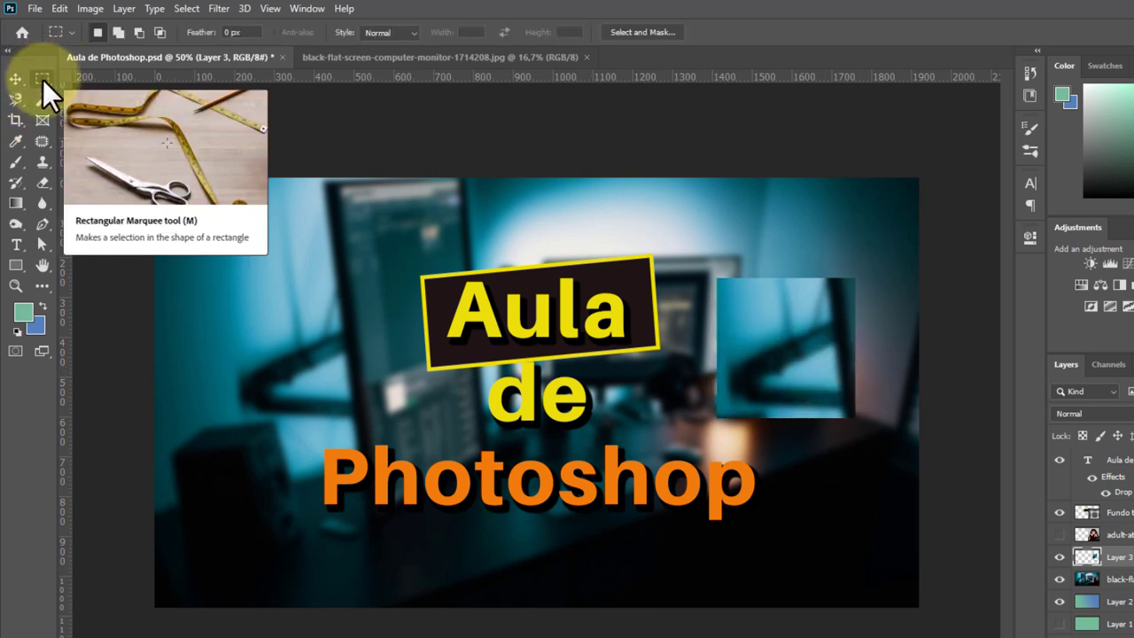
right_click(43, 79)
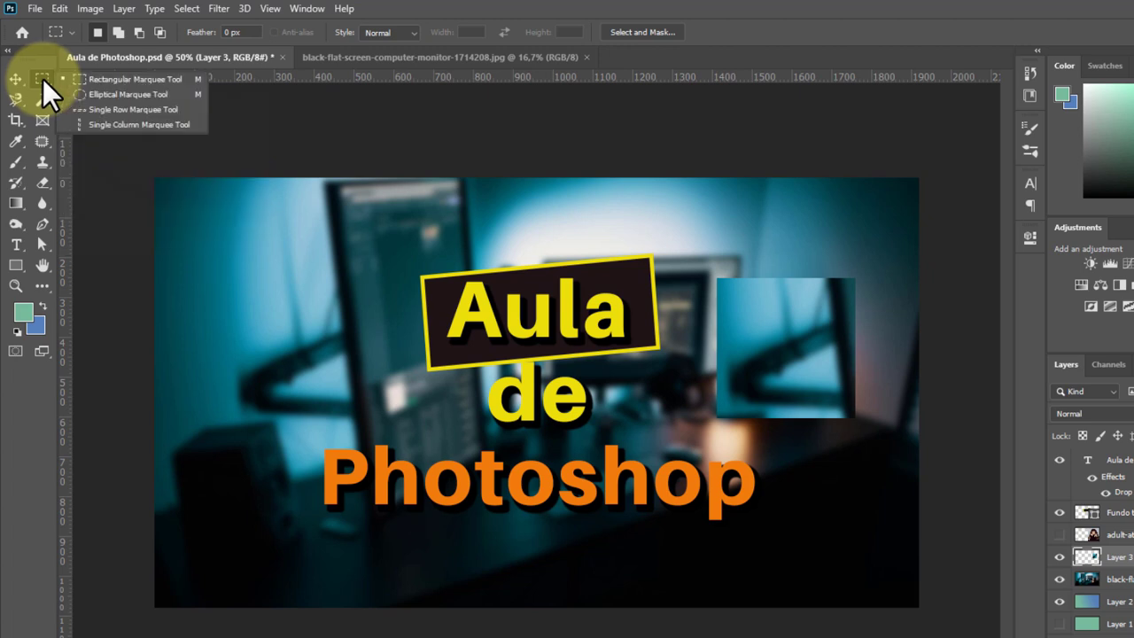
click(109, 93)
drag(246, 238, 448, 353)
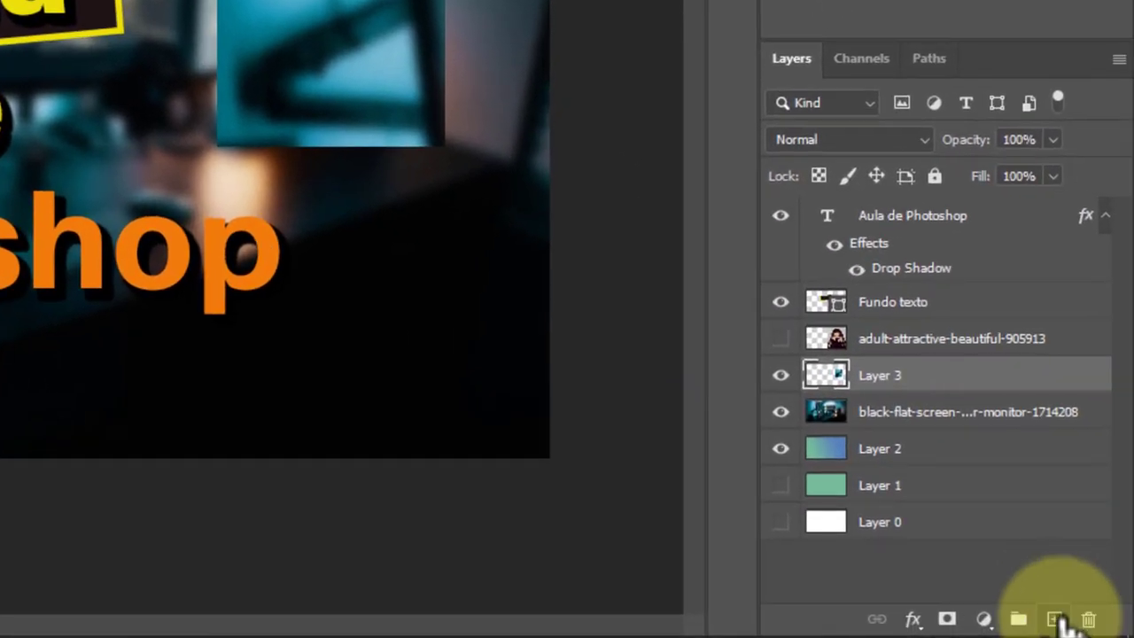
Step: Add a new layer and fill the elliptical selection with the blue color using the Paint Bucket
click(1101, 636)
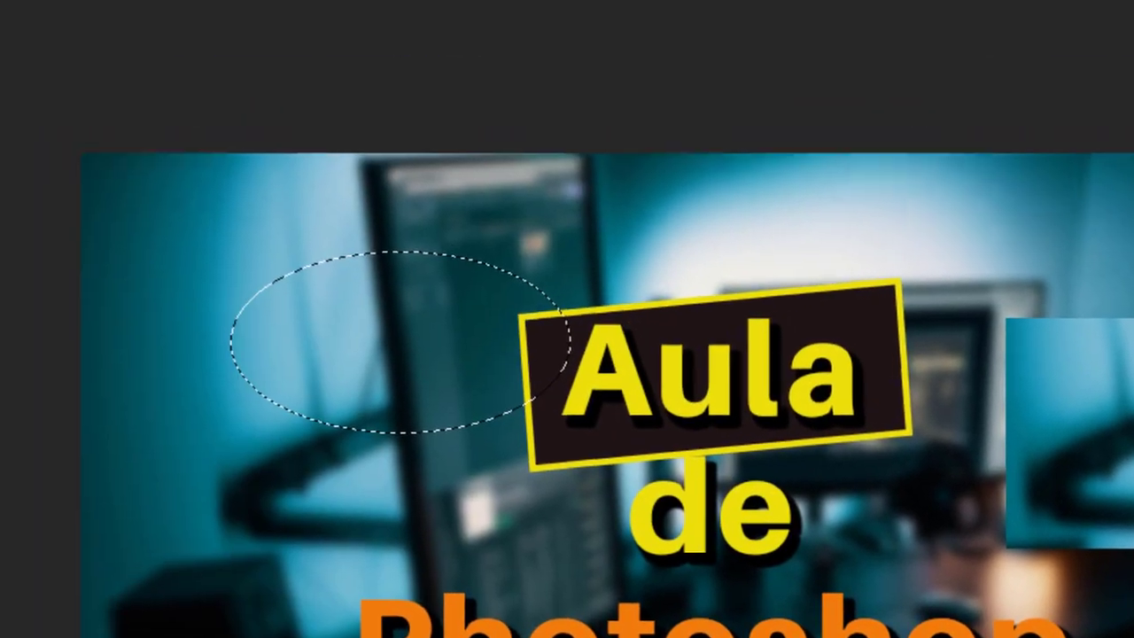
right_click(30, 285)
click(101, 309)
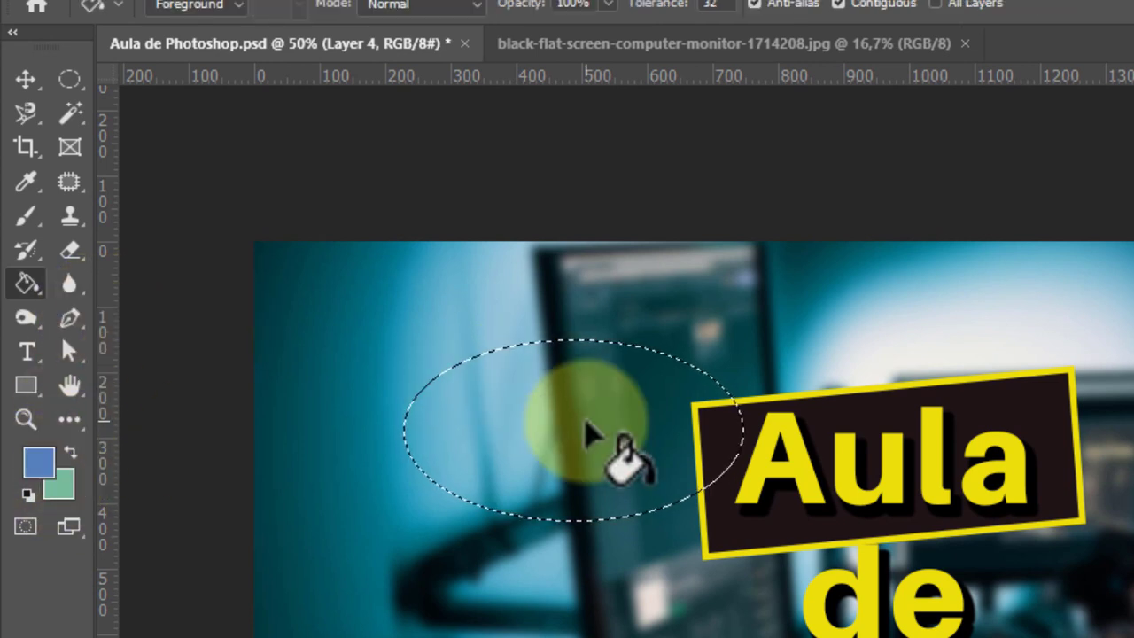
click(586, 427)
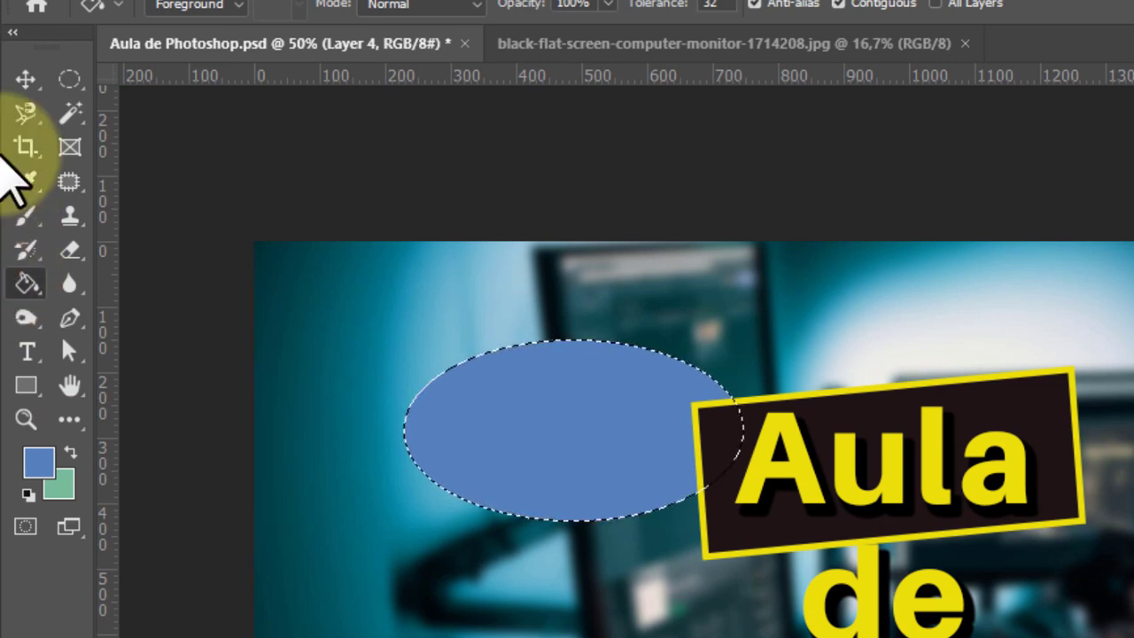
Step: Deselect the ellipse and move it behind the middle of the word "Photoshop"
click(26, 80)
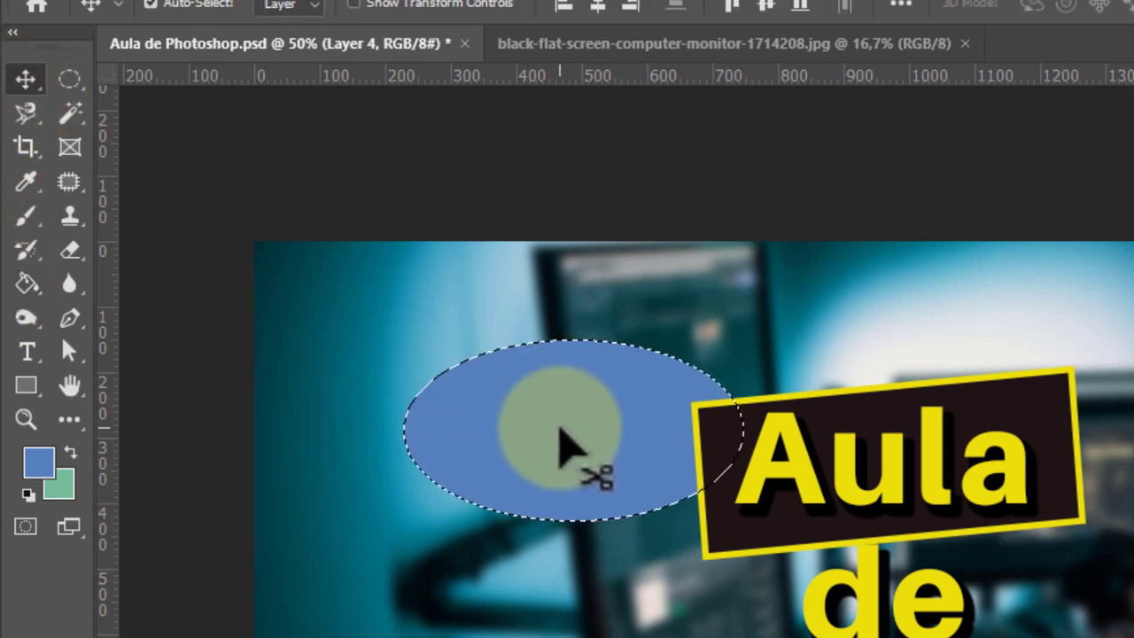
key(ctrl+d)
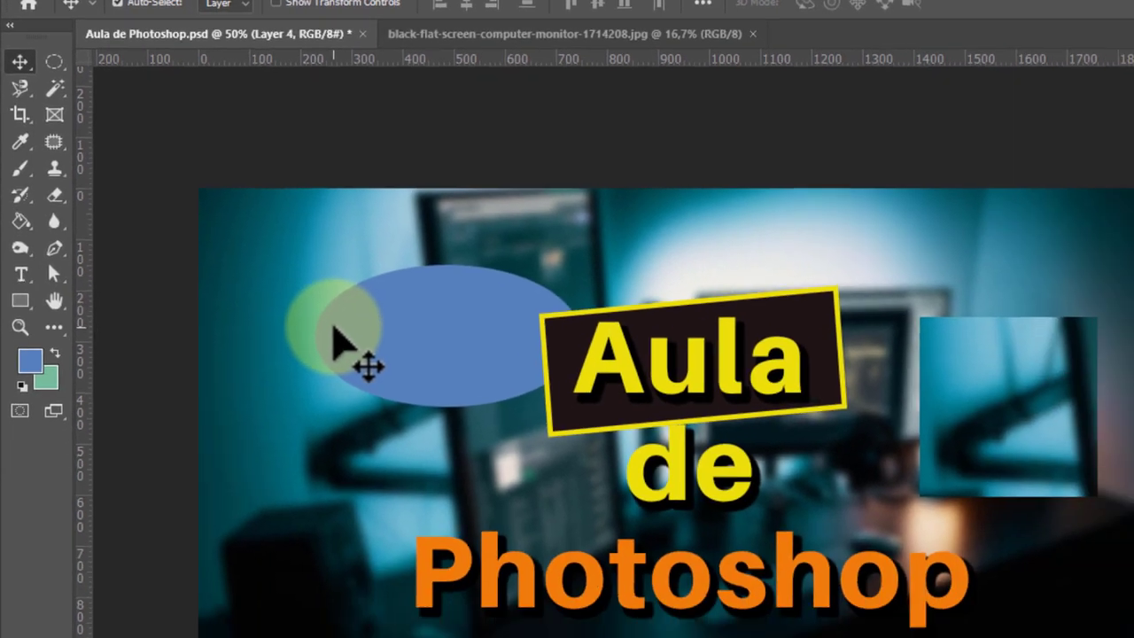
drag(427, 421, 417, 382)
drag(254, 235, 448, 453)
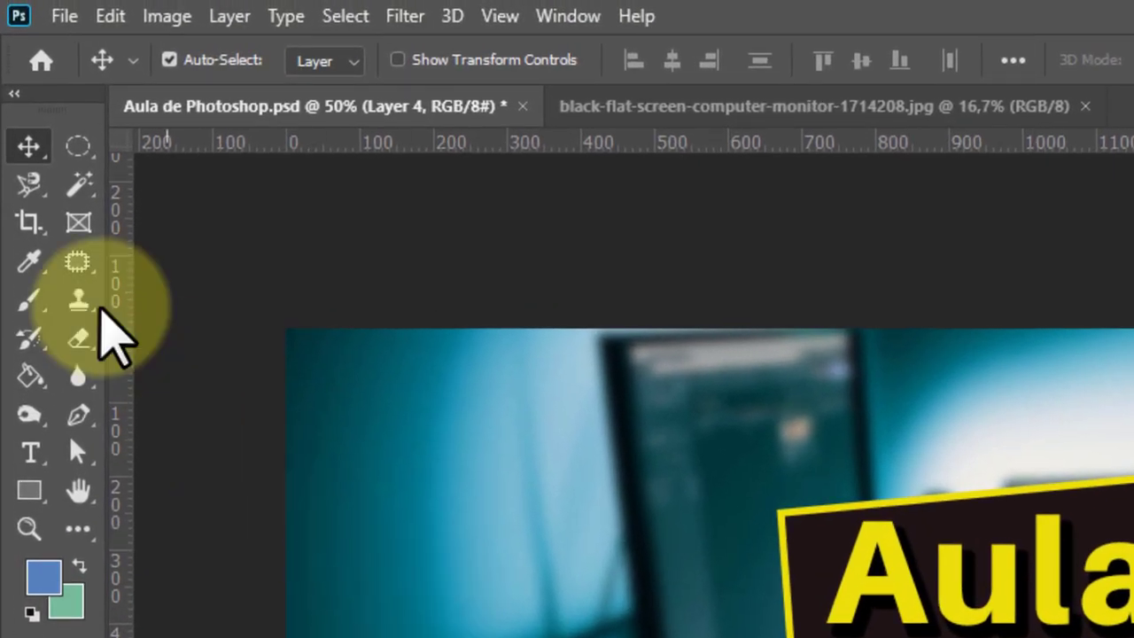
Step: Save the document as "Aula de Photoshop" in Photoshop PSD format, replacing the existing file and keeping Maximize Compatibility on
click(64, 16)
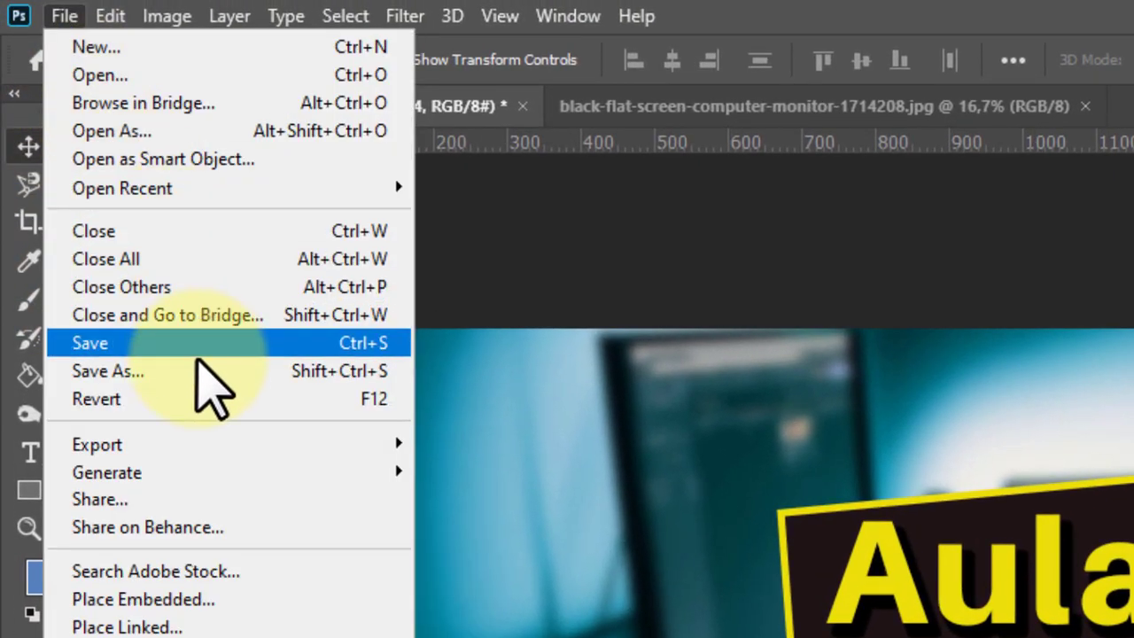
click(196, 372)
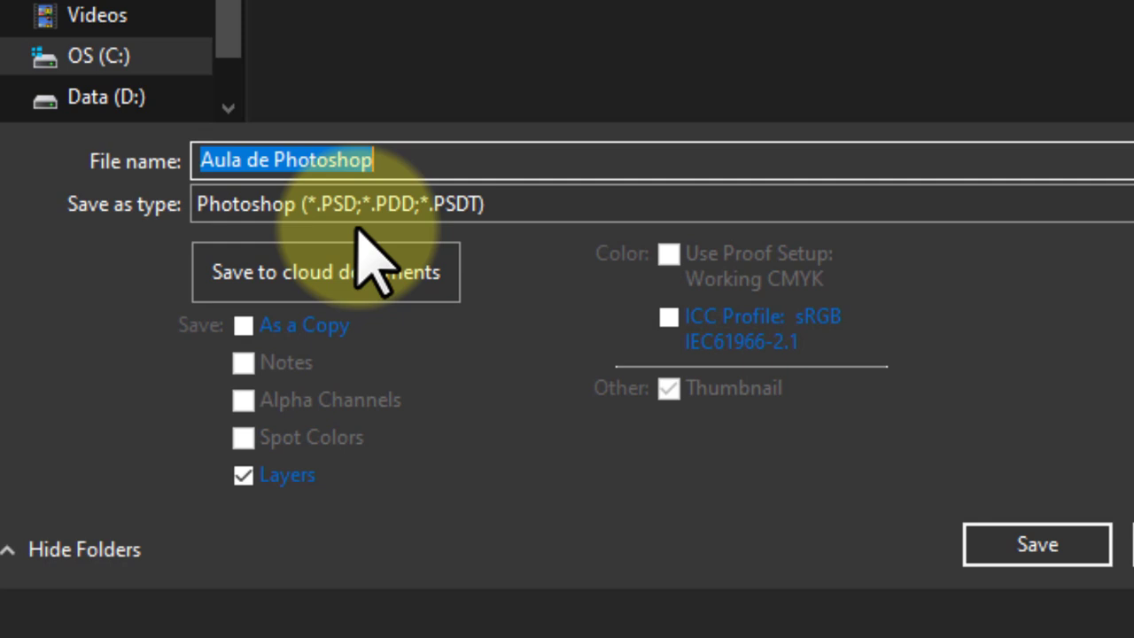
click(478, 202)
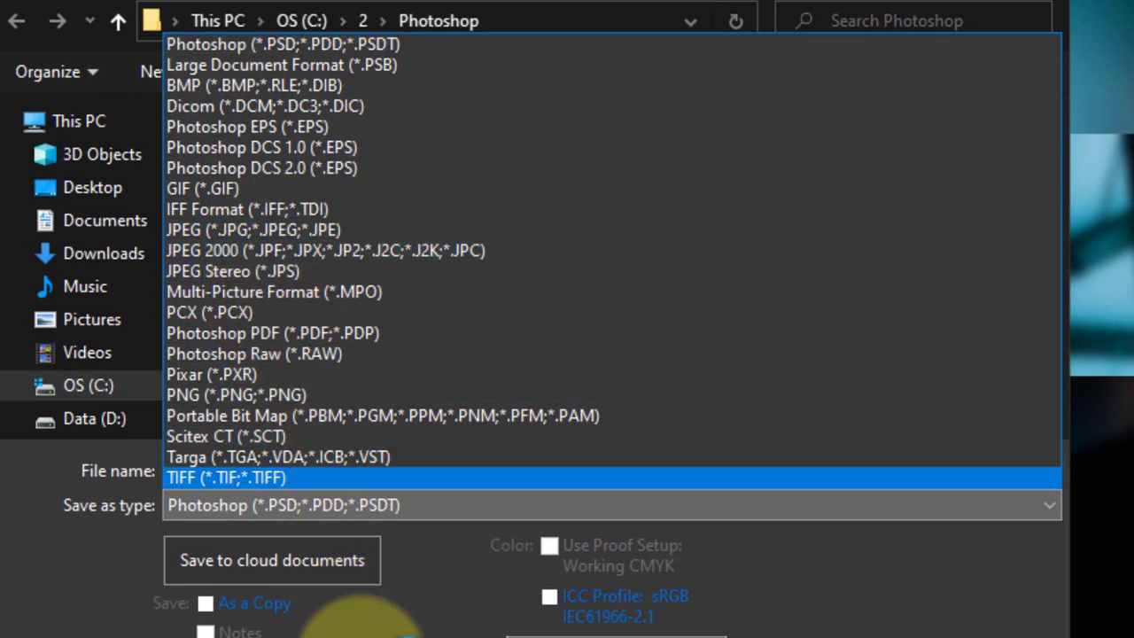
click(365, 634)
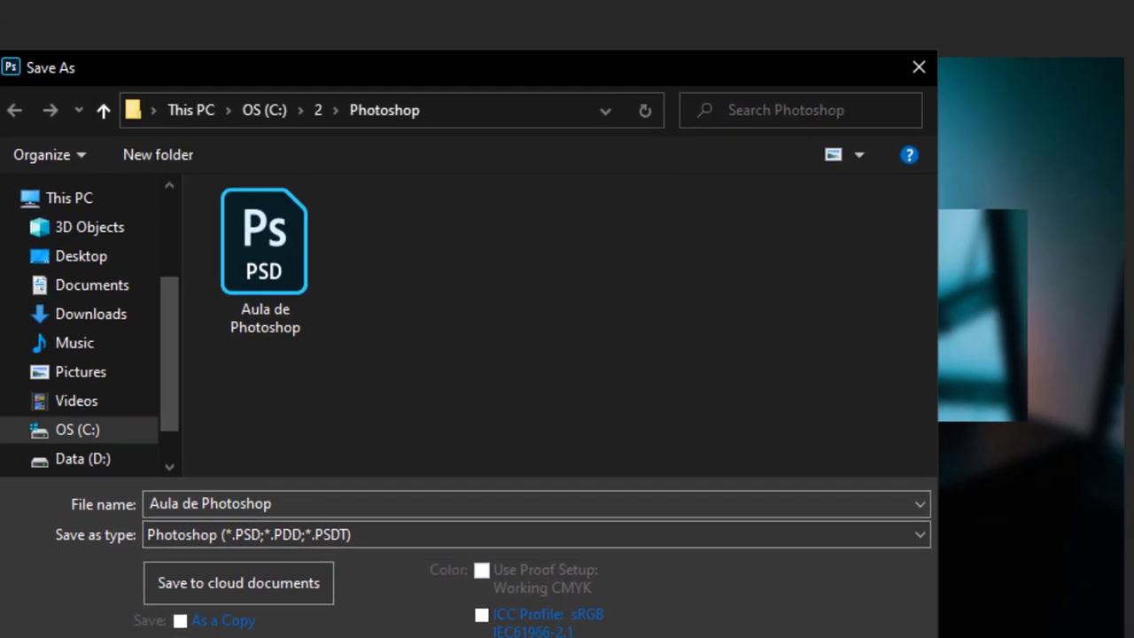
key(Return)
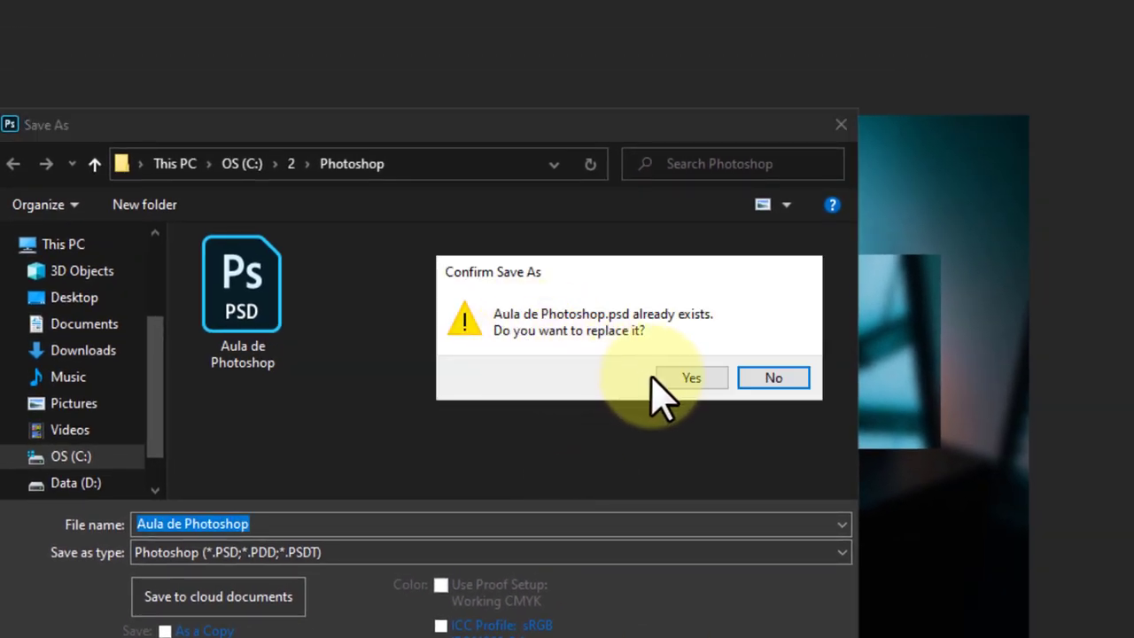
click(691, 378)
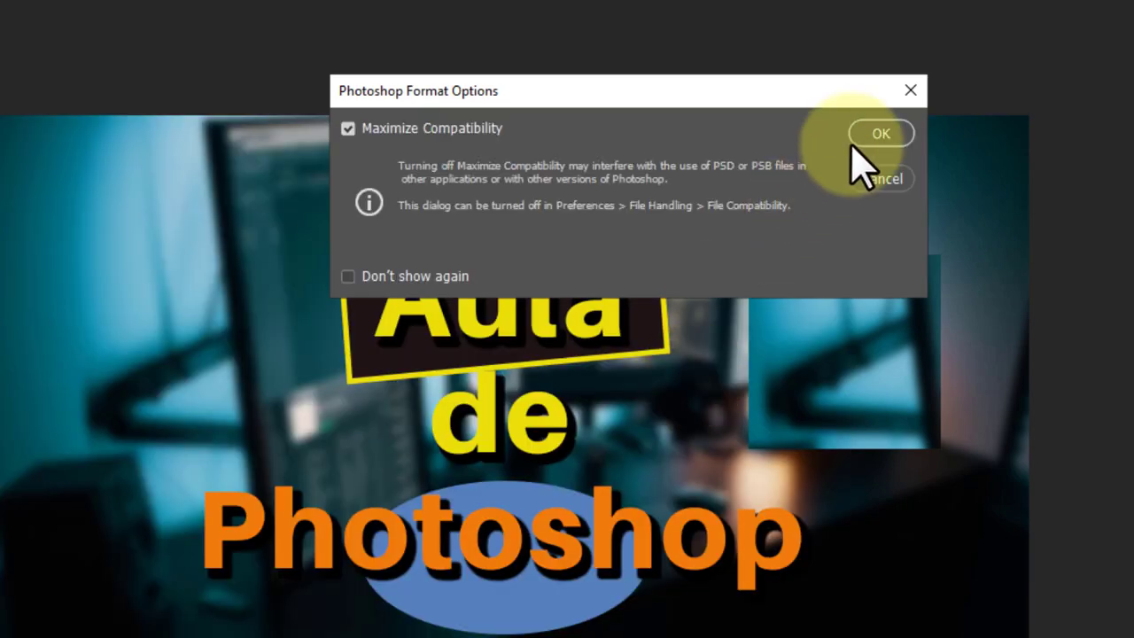
click(877, 134)
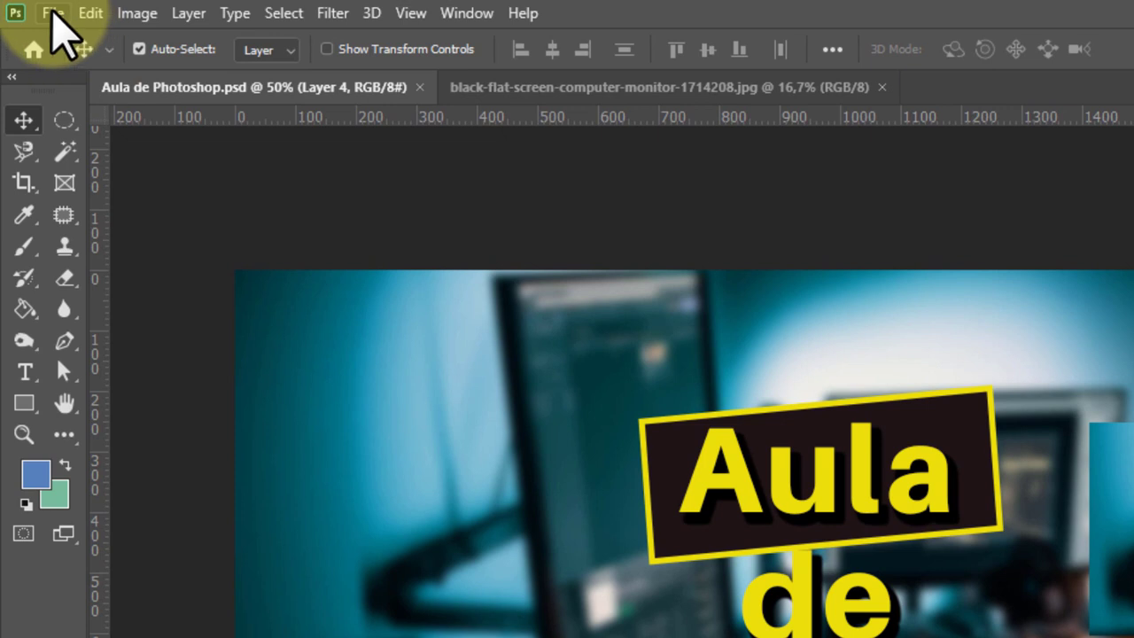
Step: Open the Export As settings for the document, keep the PNG format, and set the image scale to 100%
click(51, 14)
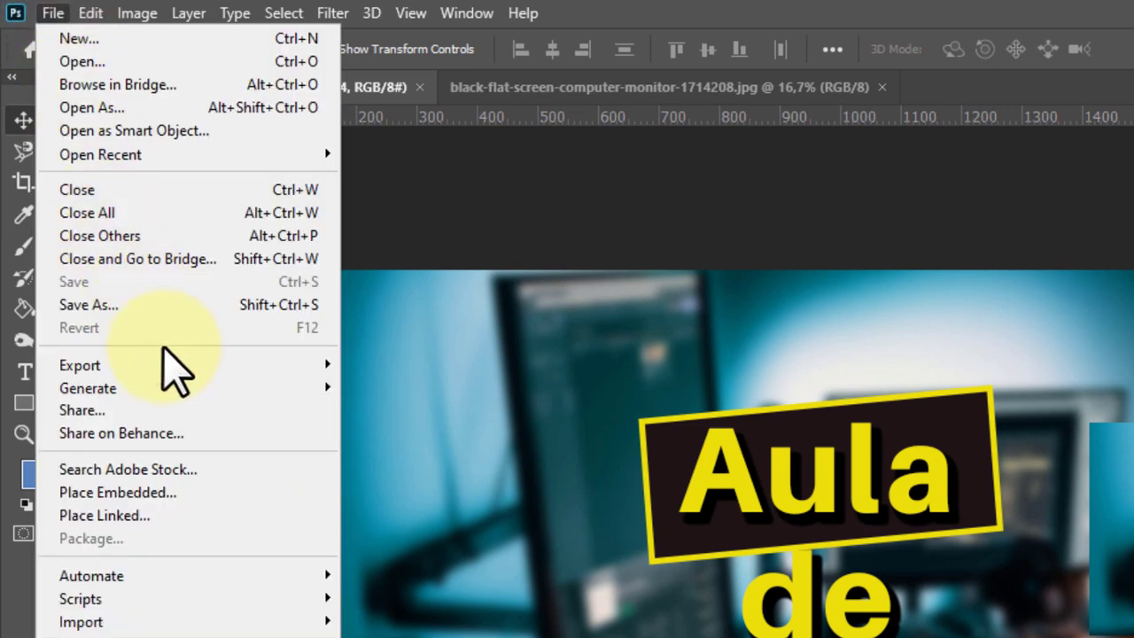
mouse_move(172, 363)
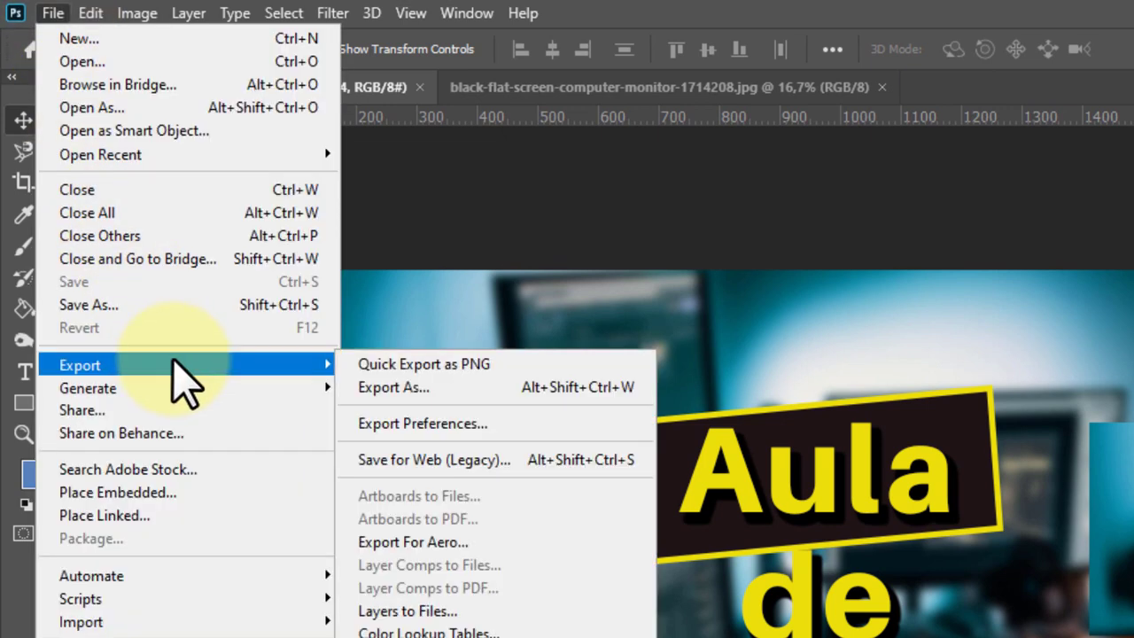
click(454, 390)
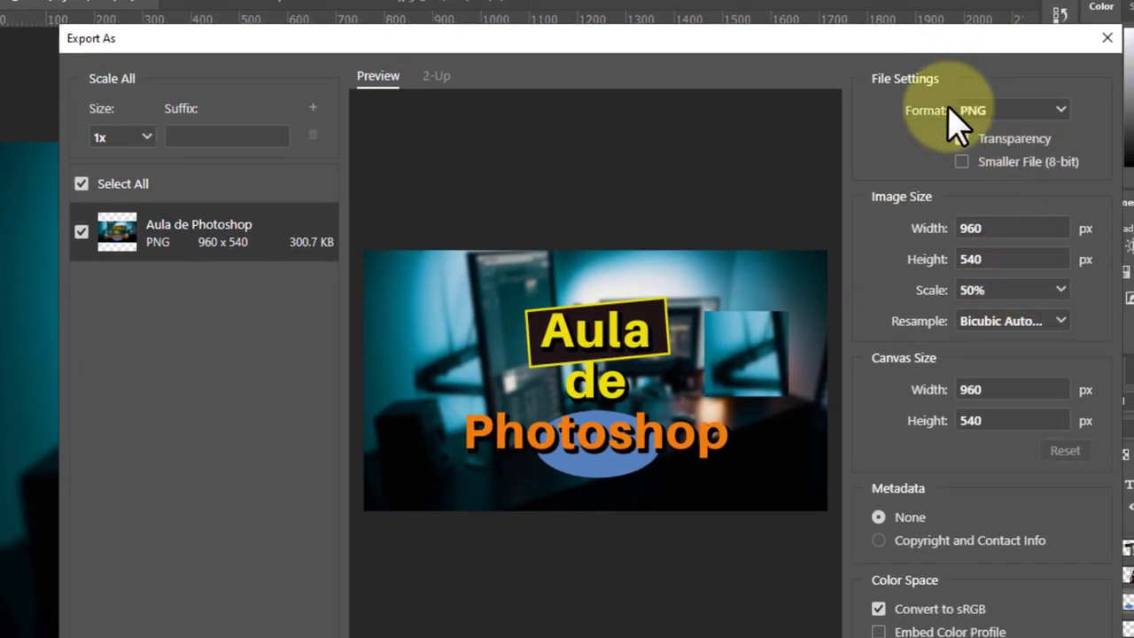
click(1061, 110)
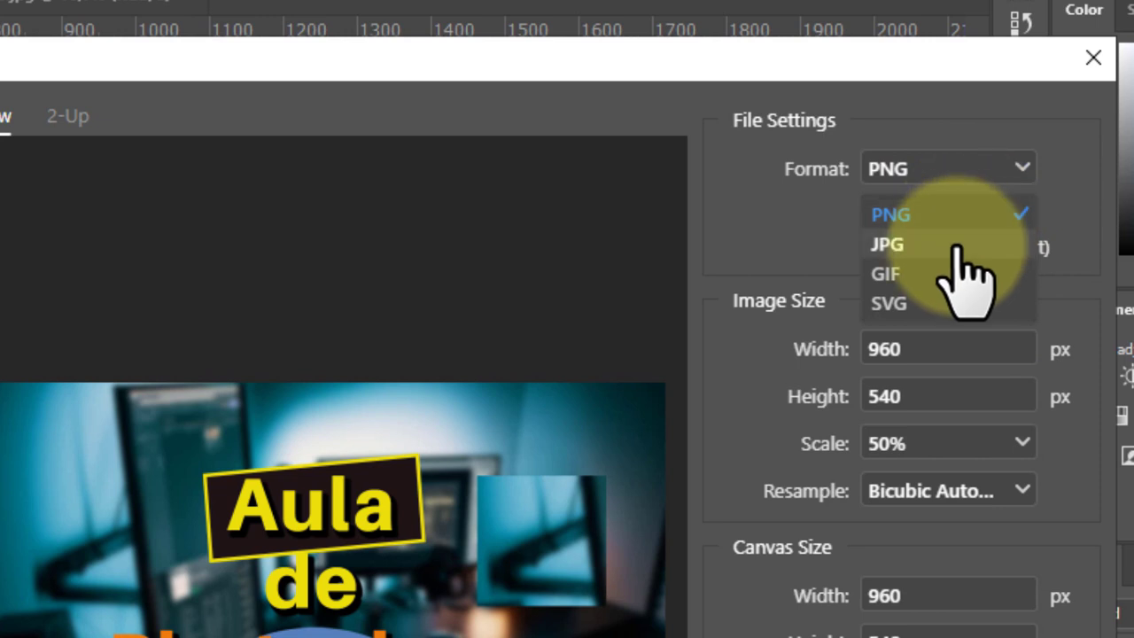
click(949, 445)
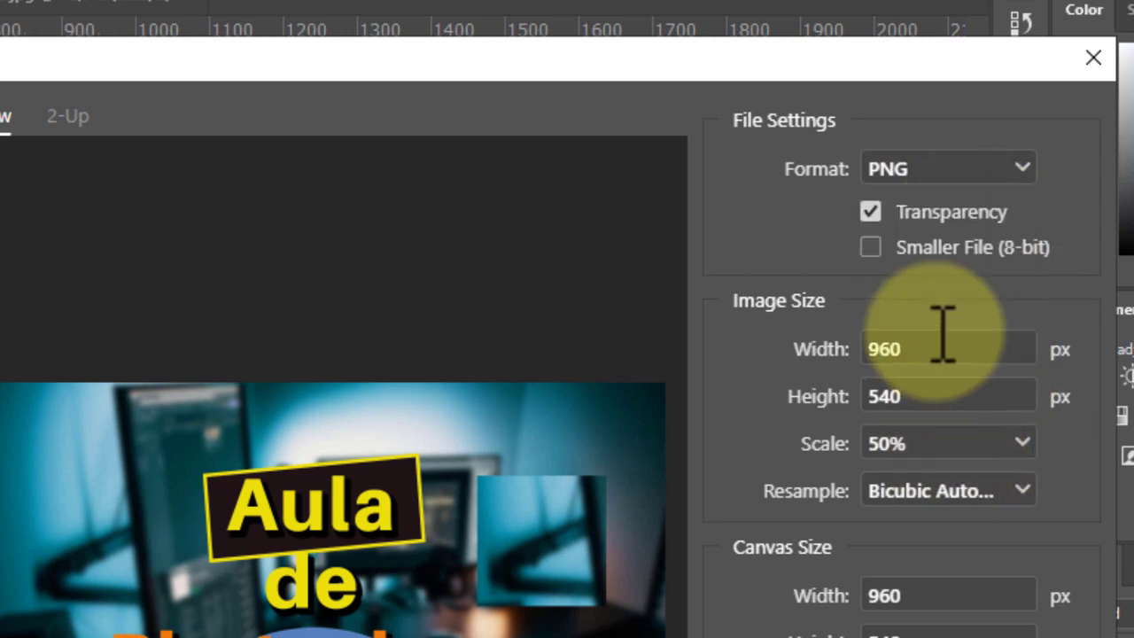
click(882, 445)
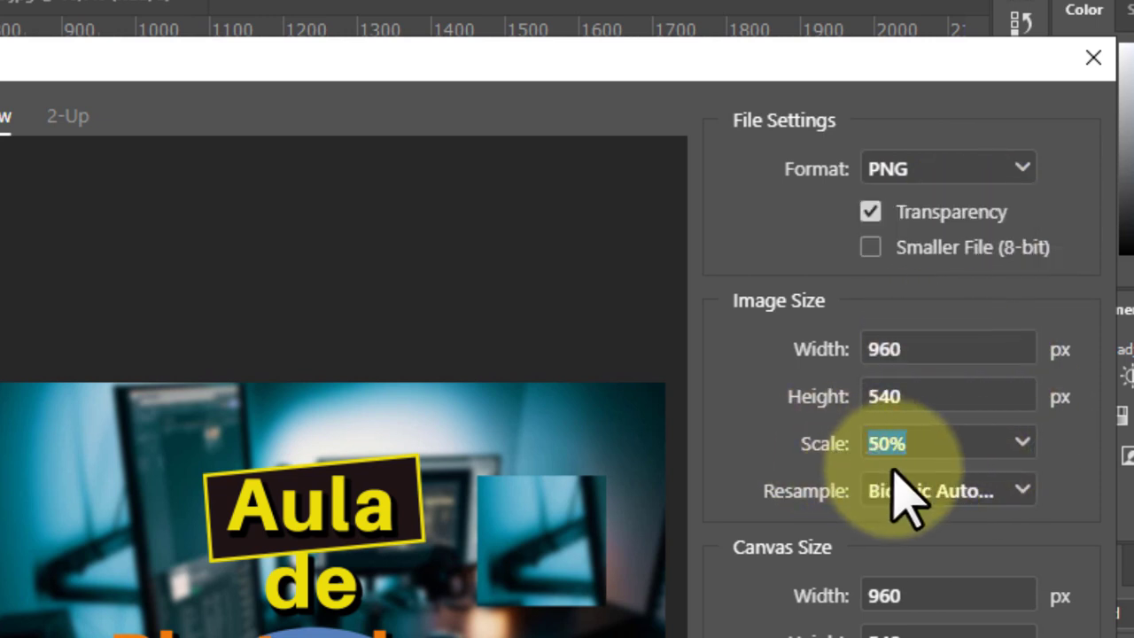
text(100)
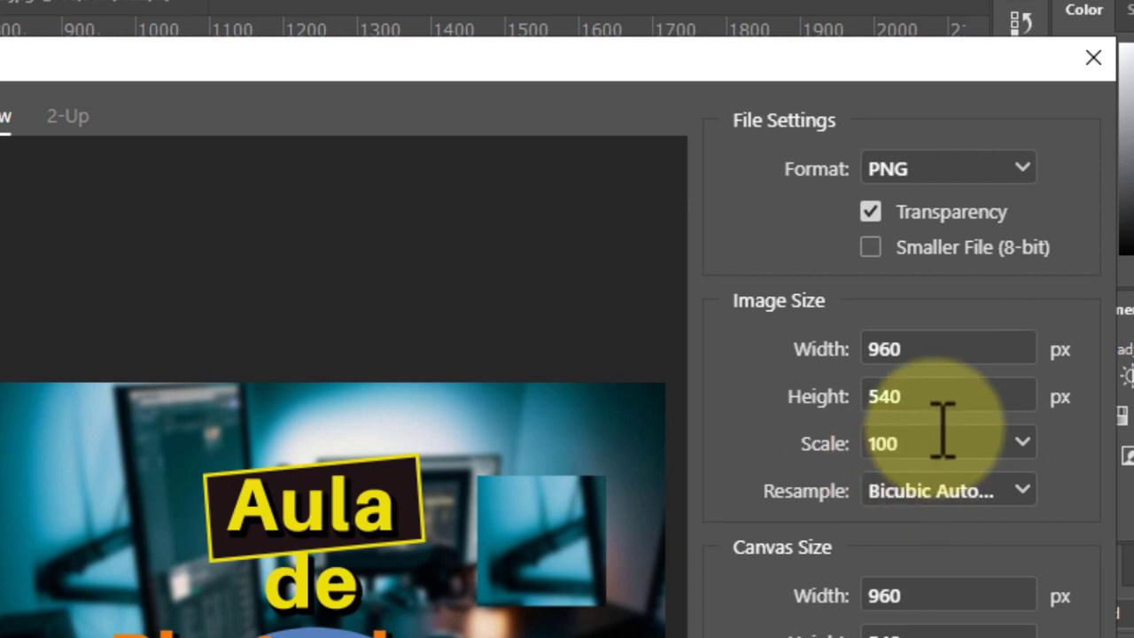
click(953, 403)
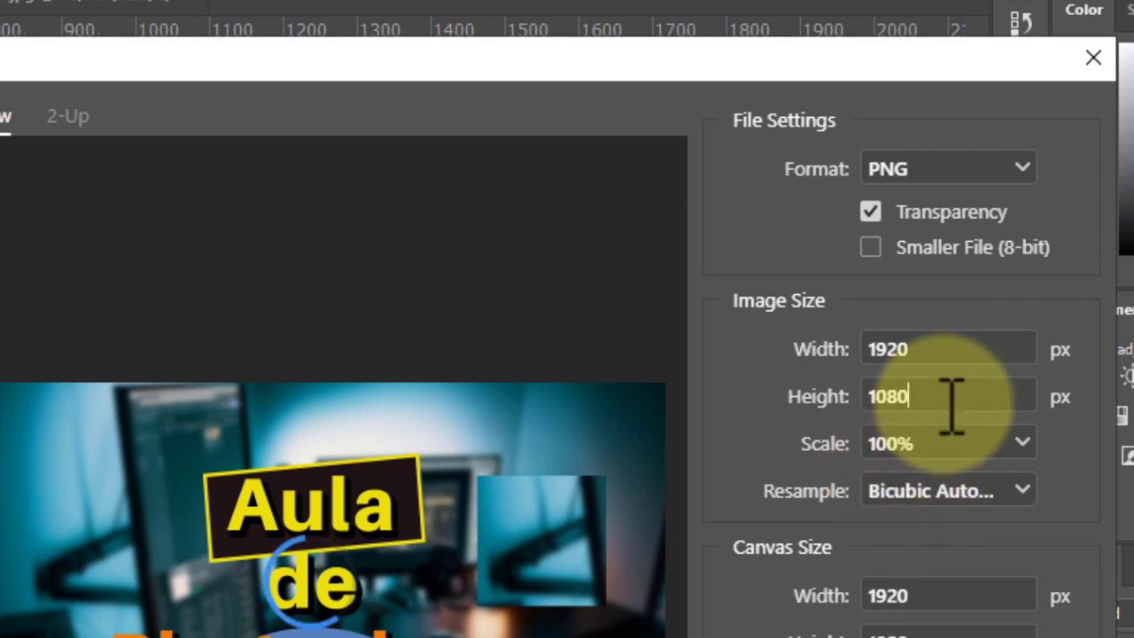
click(964, 396)
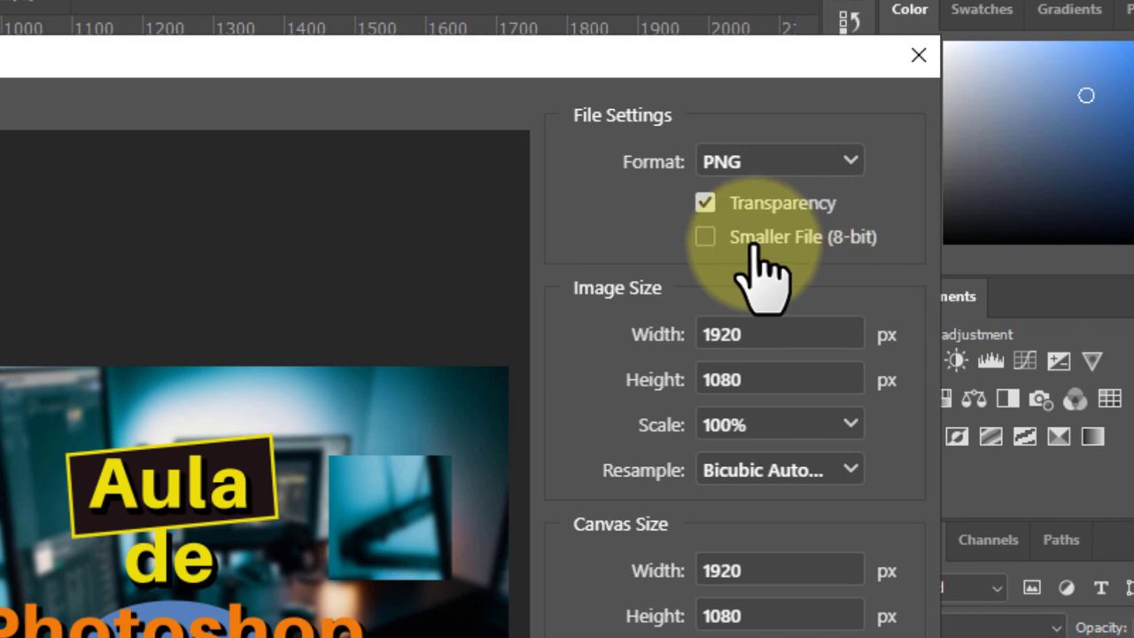
Step: Enable Smaller File (8-bit) and export the PNG to the Photoshop folder as "Aula de Photoshop - 01"
click(705, 237)
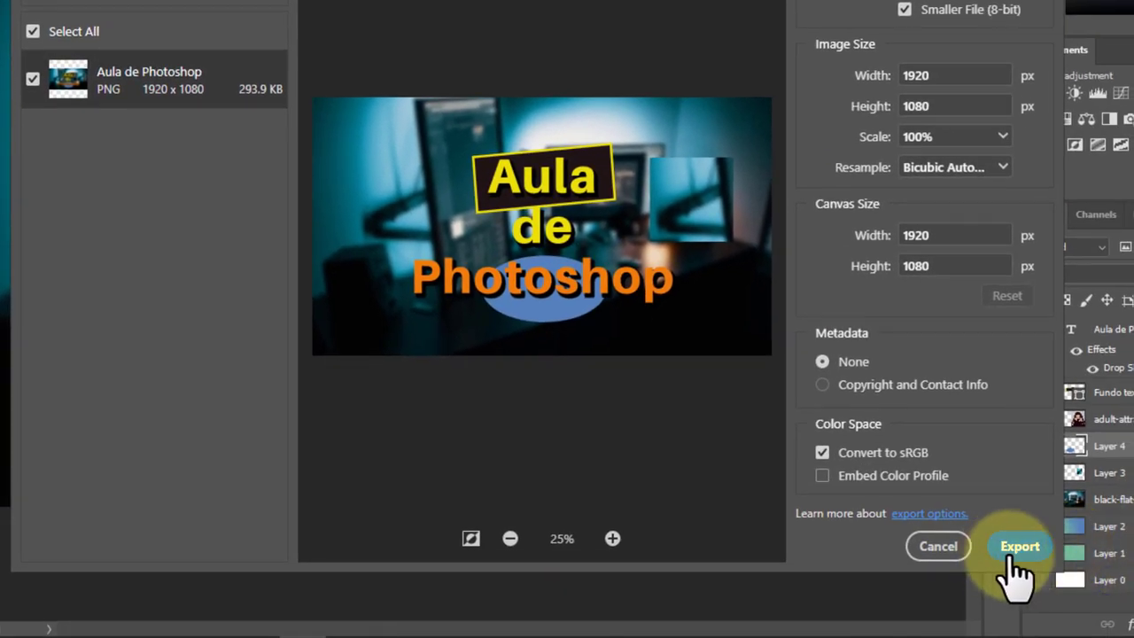
click(1020, 547)
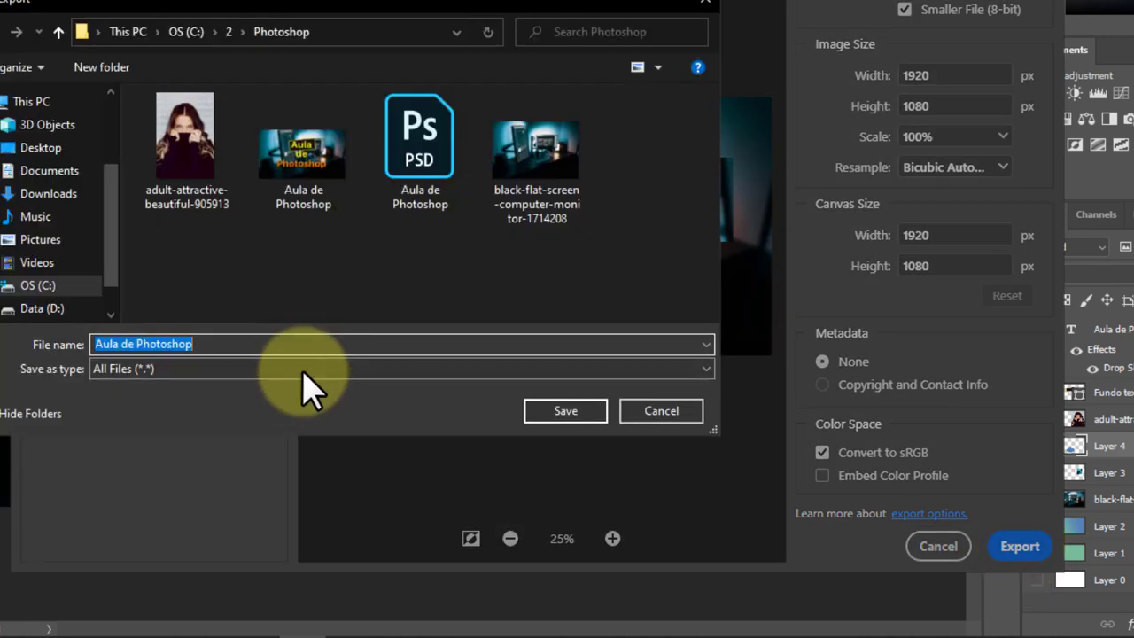
click(346, 347)
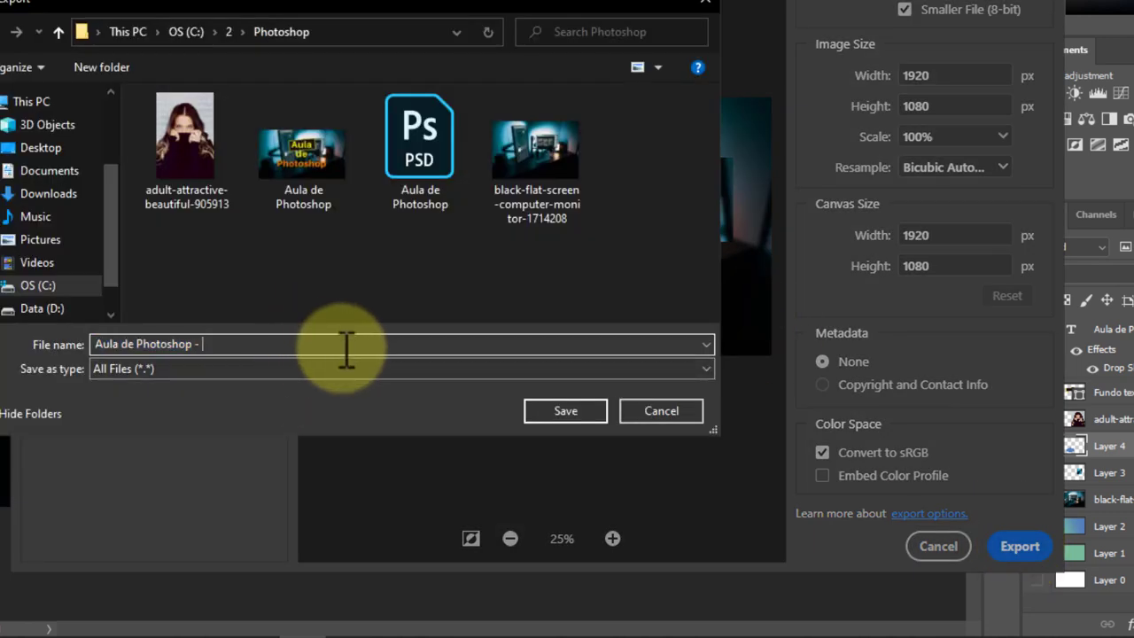
key(Return)
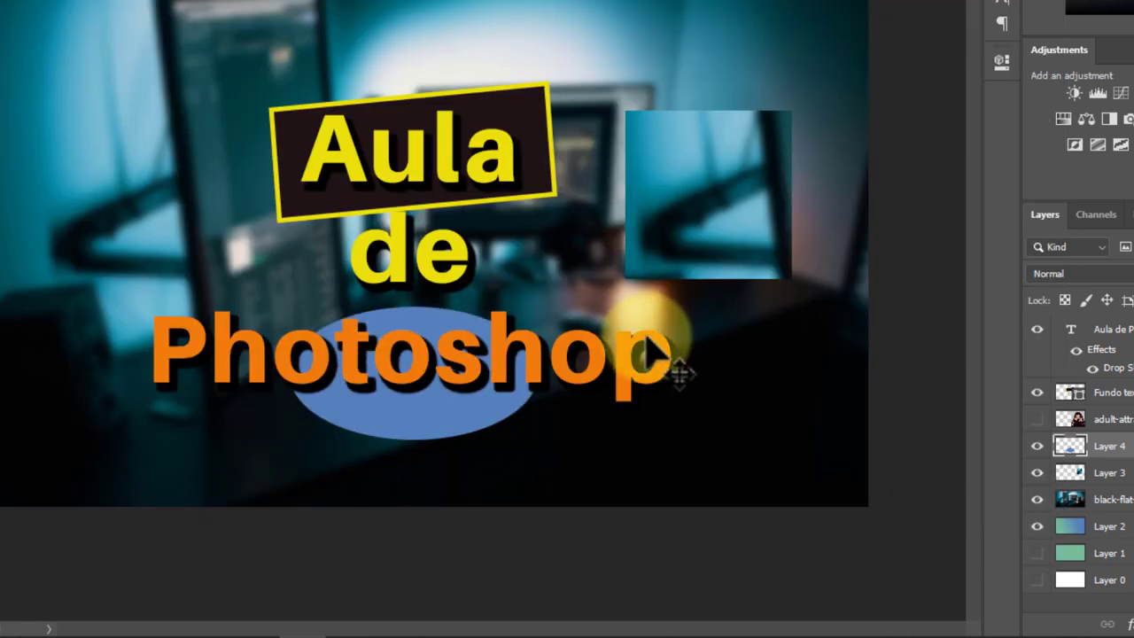
Step: Switch to File Explorer and select the exported "Aula de Photoshop - 01" image in the Photoshop folder to check it
key(alt+Tab)
click(1025, 362)
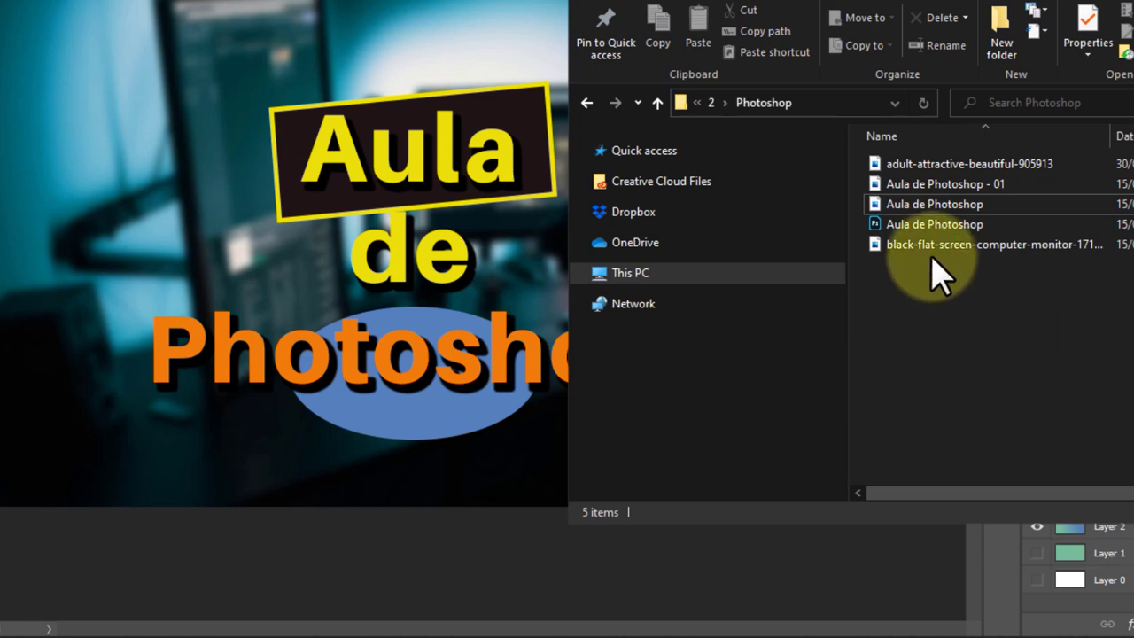
click(941, 185)
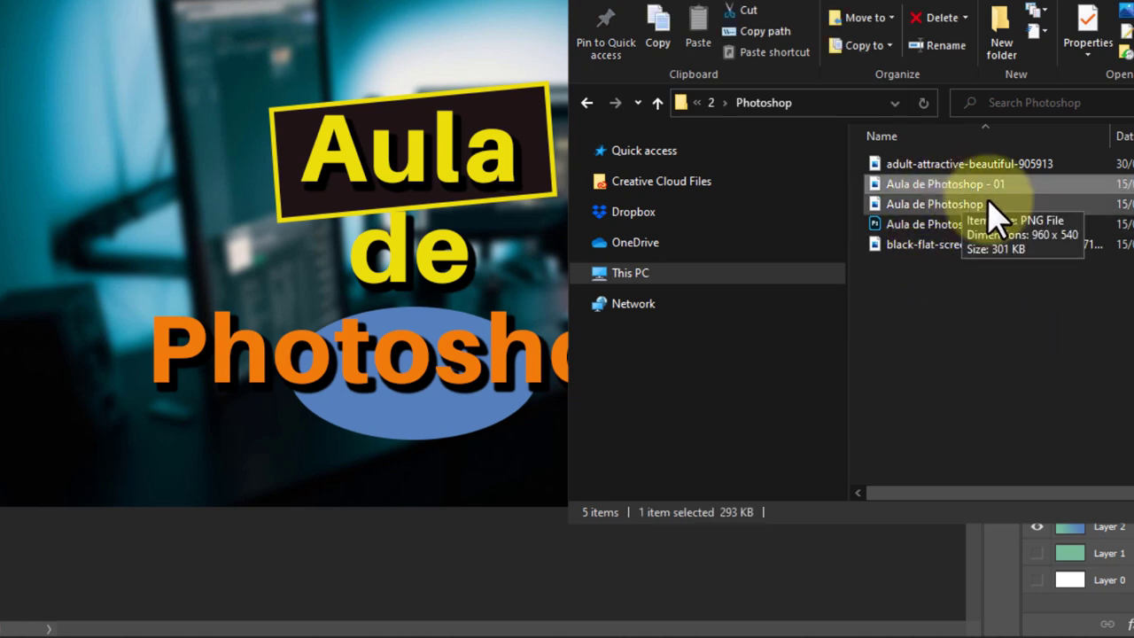